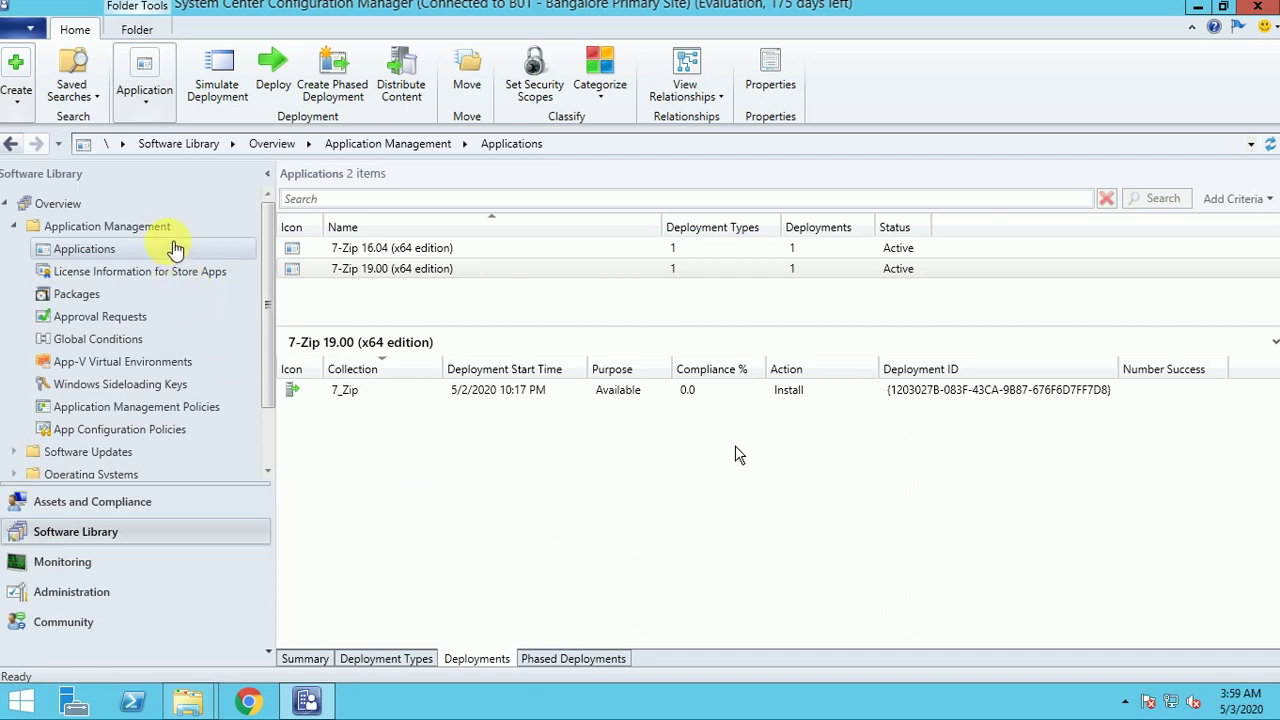
Start a new application from install_flash_player_32_ppapi.msi in the Adobe_Flash_Player folder of the Software Deployment share and import its information
{"action": "right_click", "coordinate": [168, 252]}
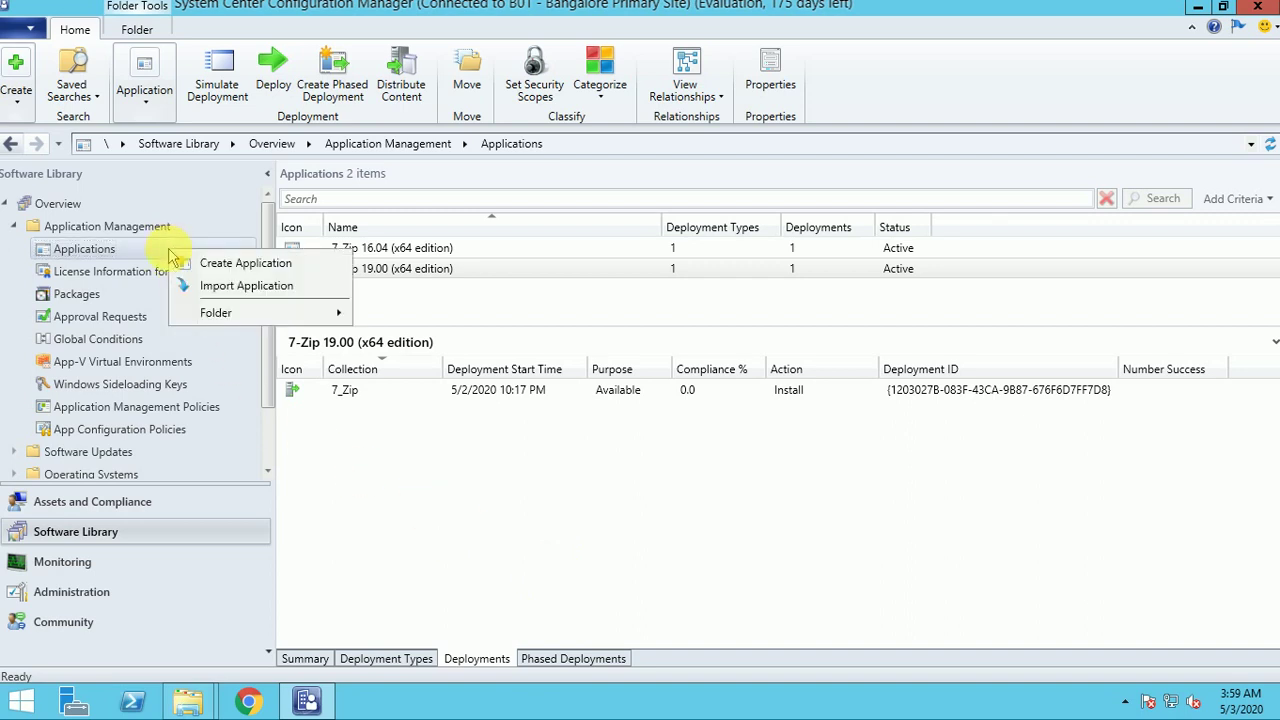
{"action": "left_click", "coordinate": [244, 264]}
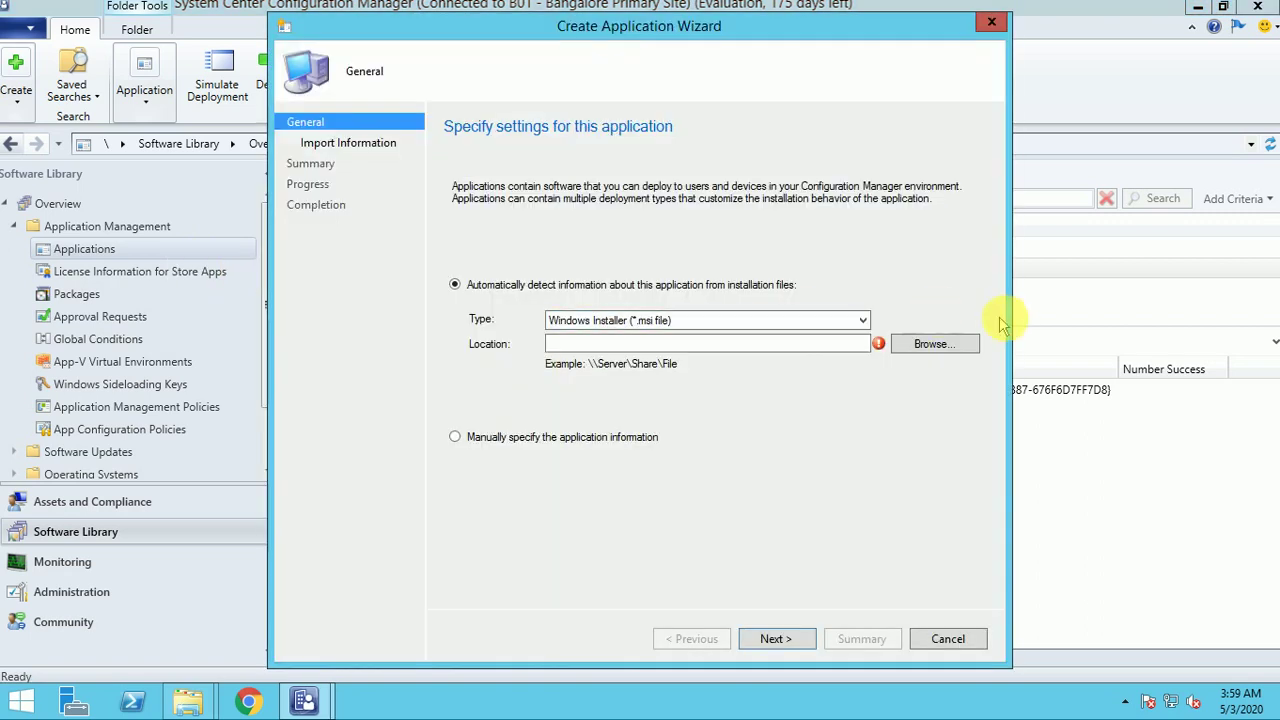
{"action": "left_click", "coordinate": [932, 343]}
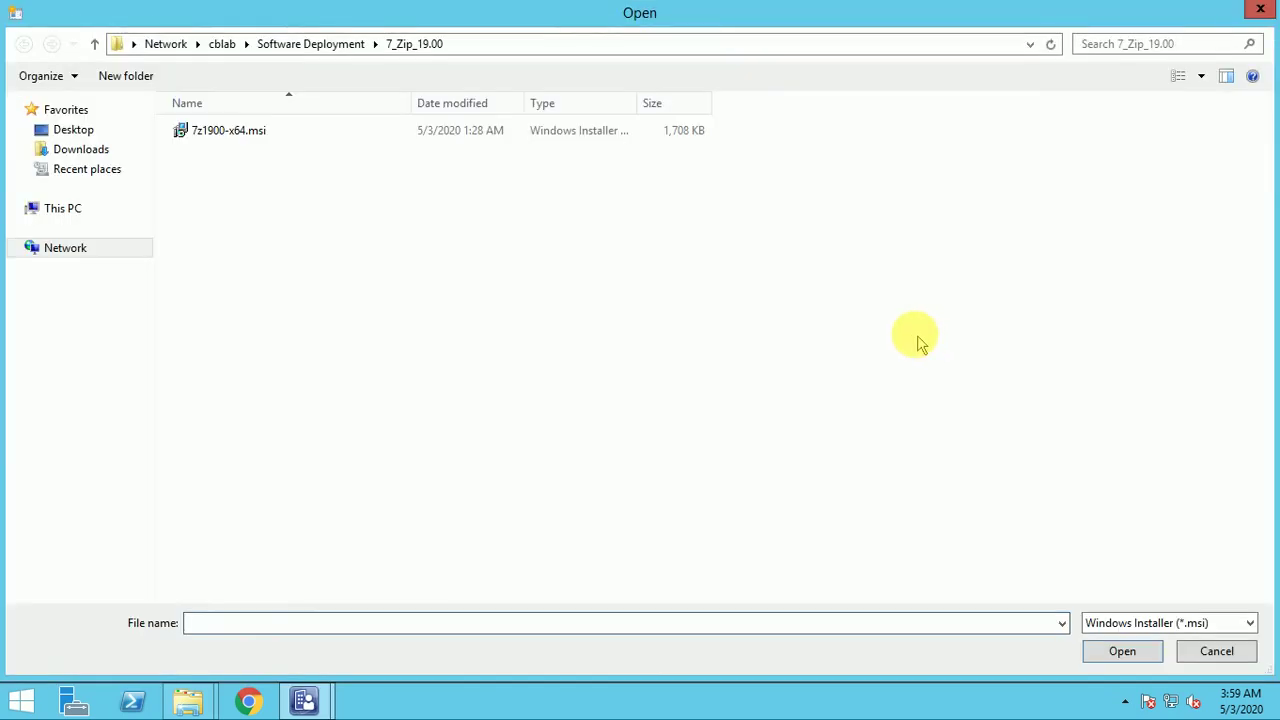
{"action": "left_click", "coordinate": [310, 44]}
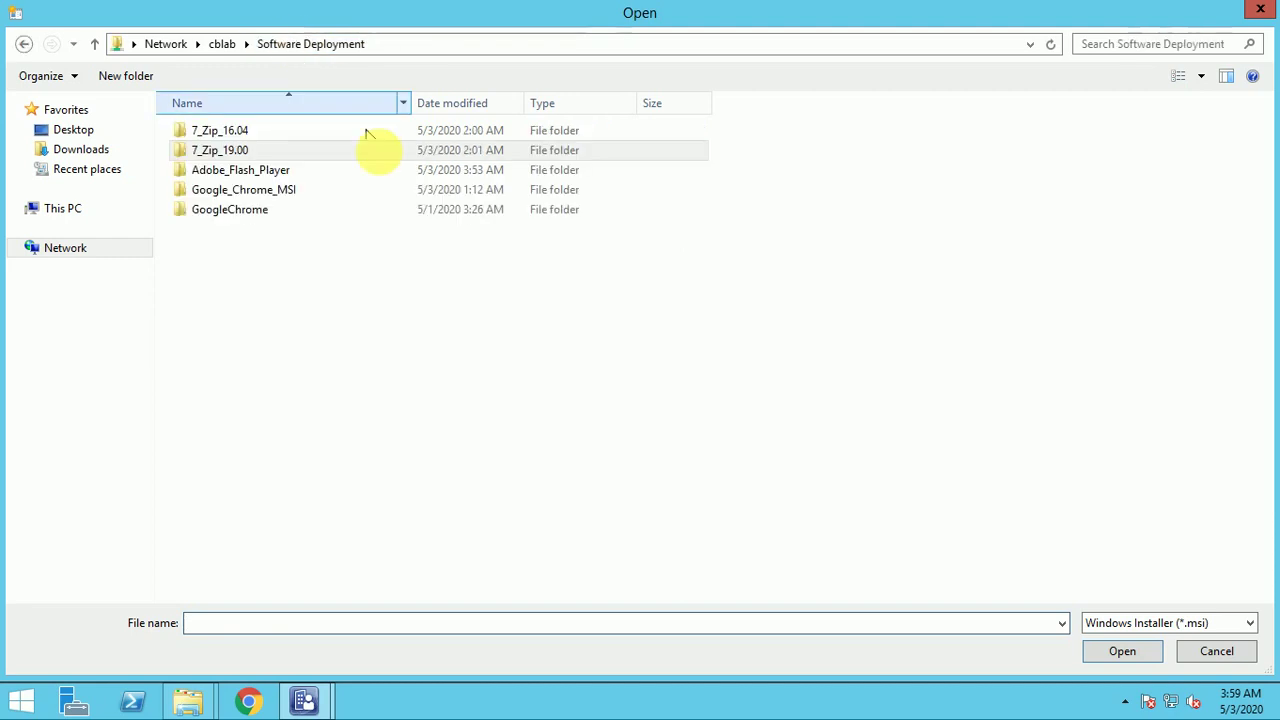
{"action": "left_click", "coordinate": [245, 170]}
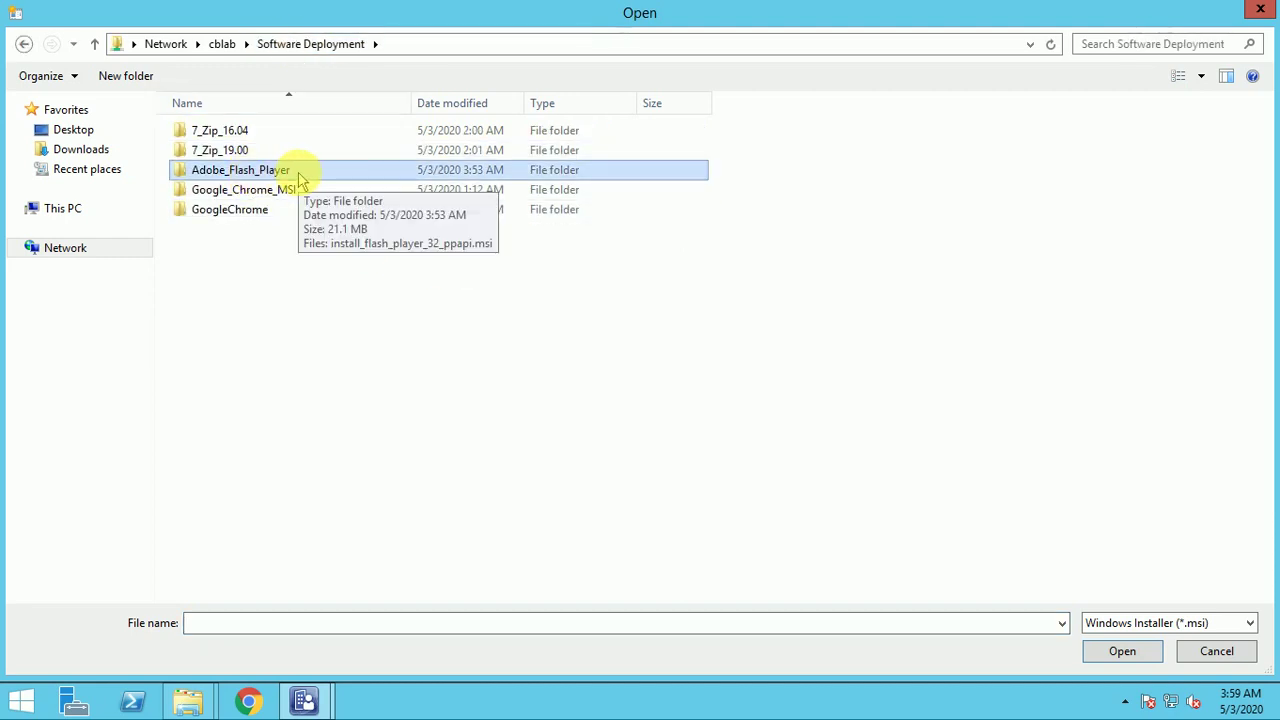
{"action": "double_click", "coordinate": [299, 172]}
{"action": "left_click", "coordinate": [237, 136]}
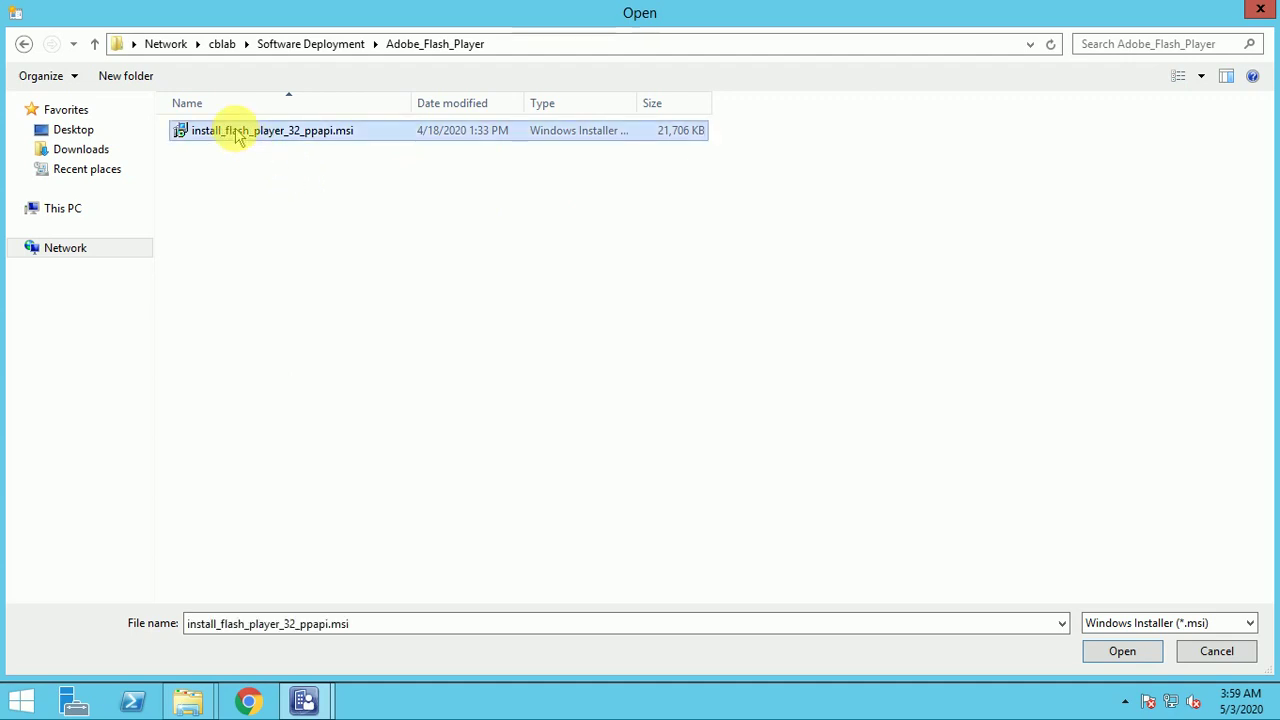
{"action": "double_click", "coordinate": [237, 136]}
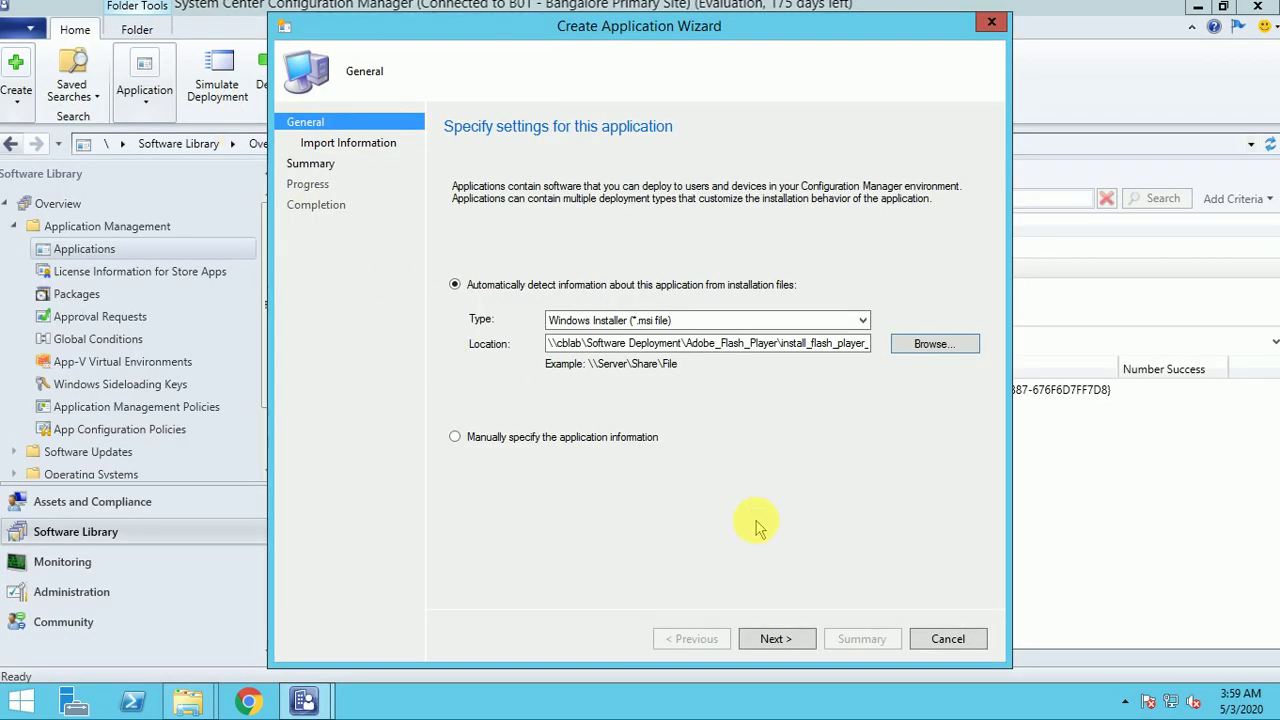
{"action": "left_click", "coordinate": [772, 638]}
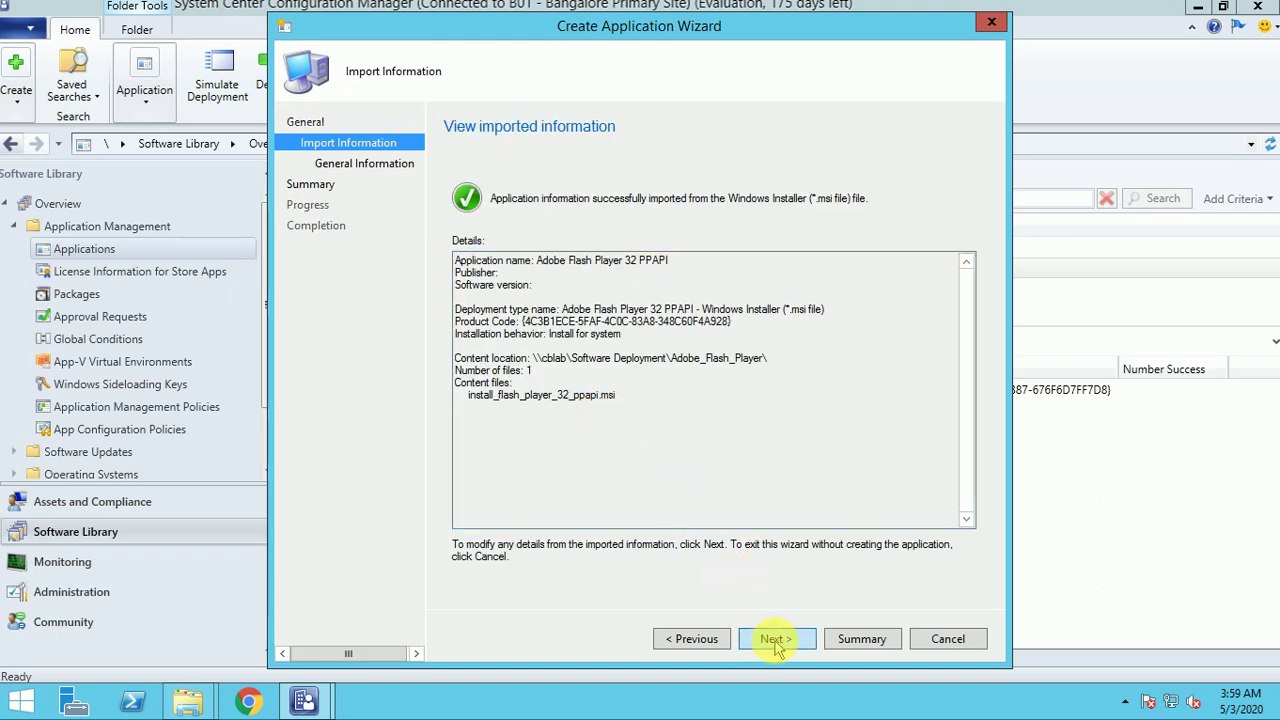
{"action": "left_click", "coordinate": [775, 640]}
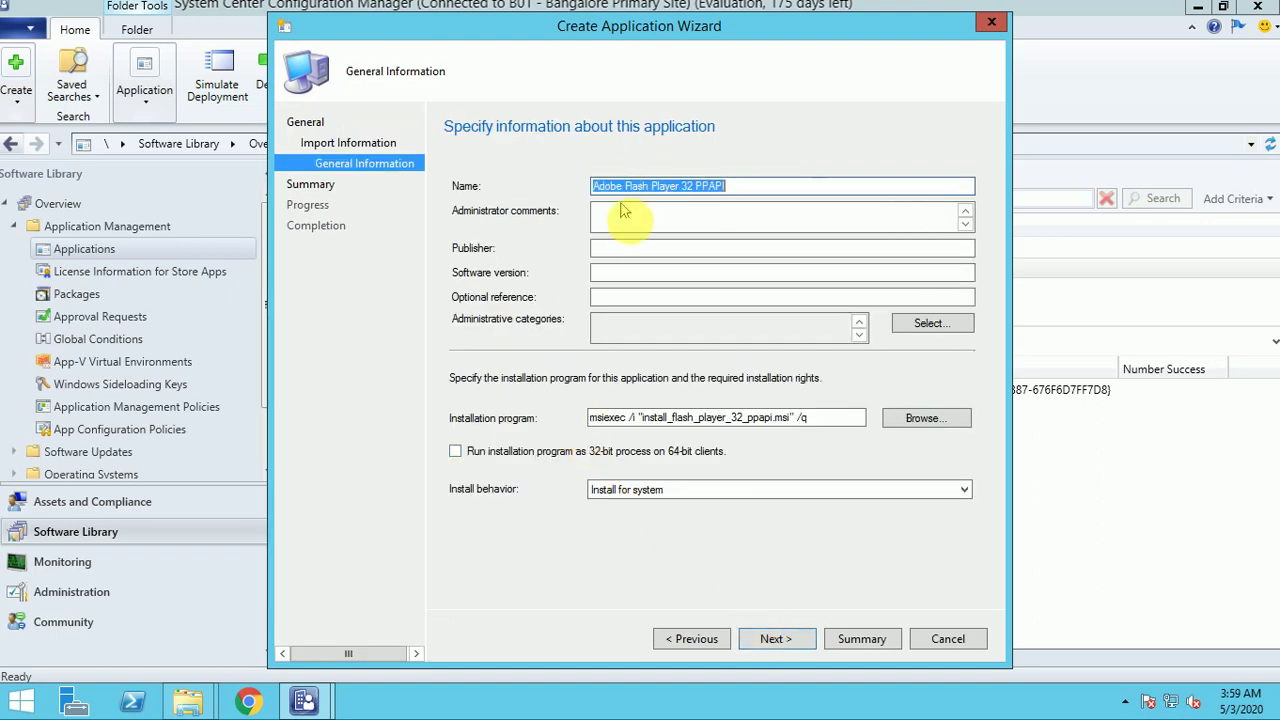
Enter Adobe as the application's publisher and 32 as its software version
{"action": "left_click", "coordinate": [635, 249]}
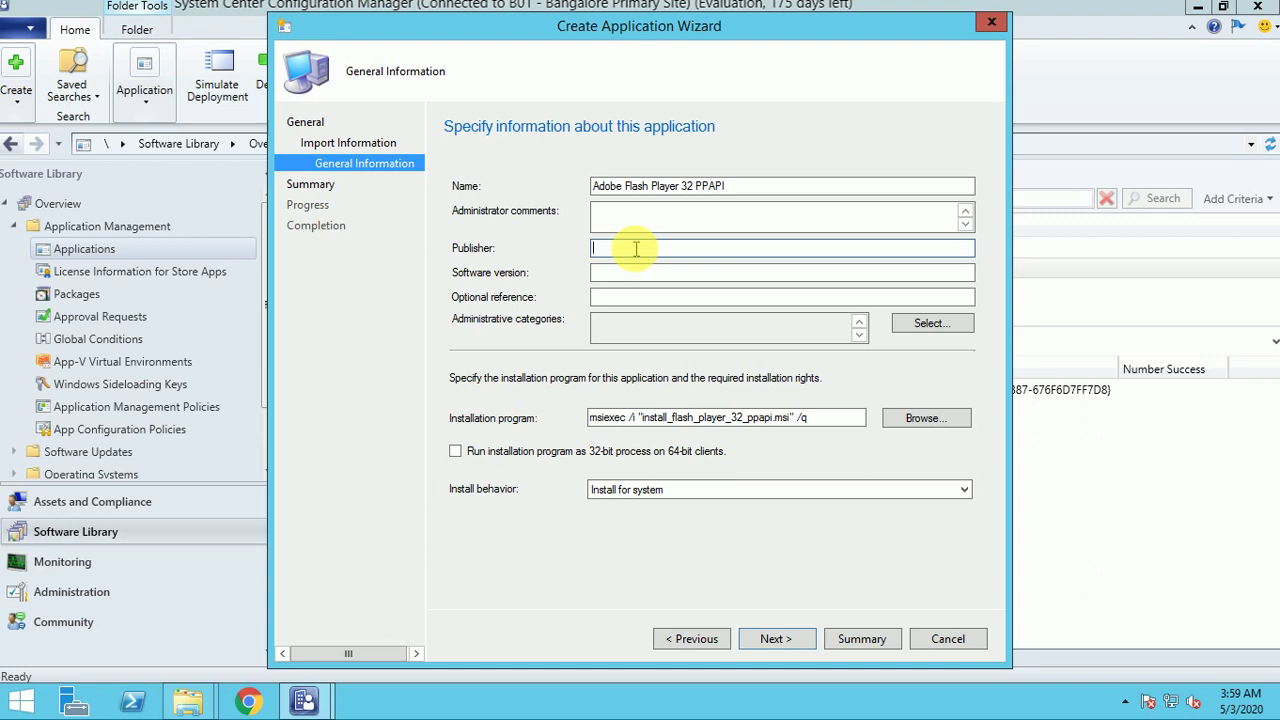
{"action": "type", "text": "Adobebe"}
{"action": "key", "text": "Tab"}
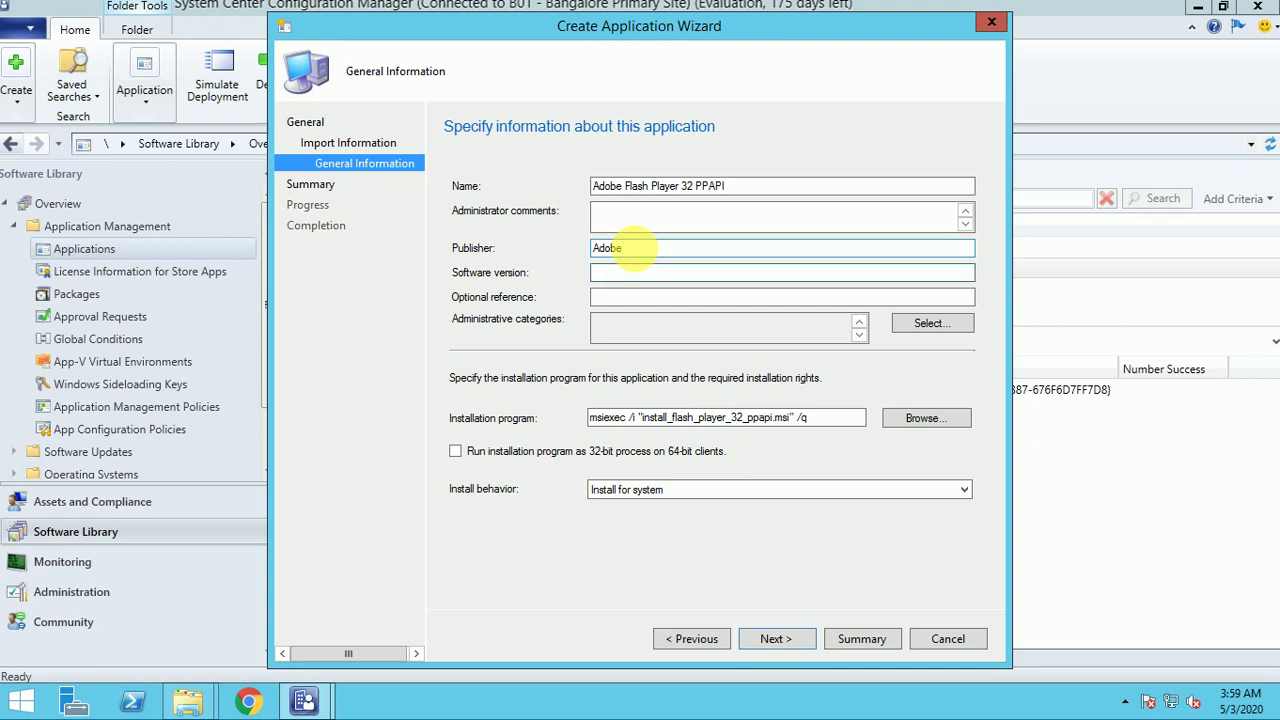
{"action": "type", "text": "32"}
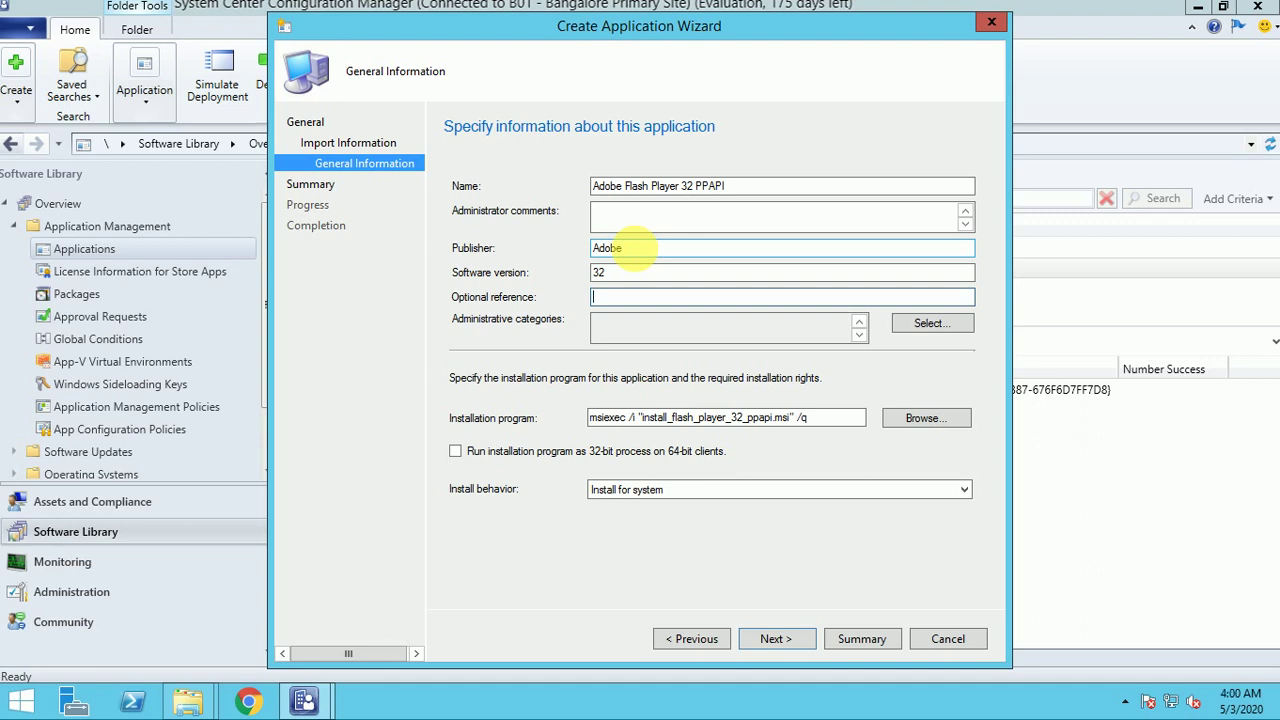
Create an administrative category named Office Application and assign it to the new application
{"action": "left_click", "coordinate": [924, 327]}
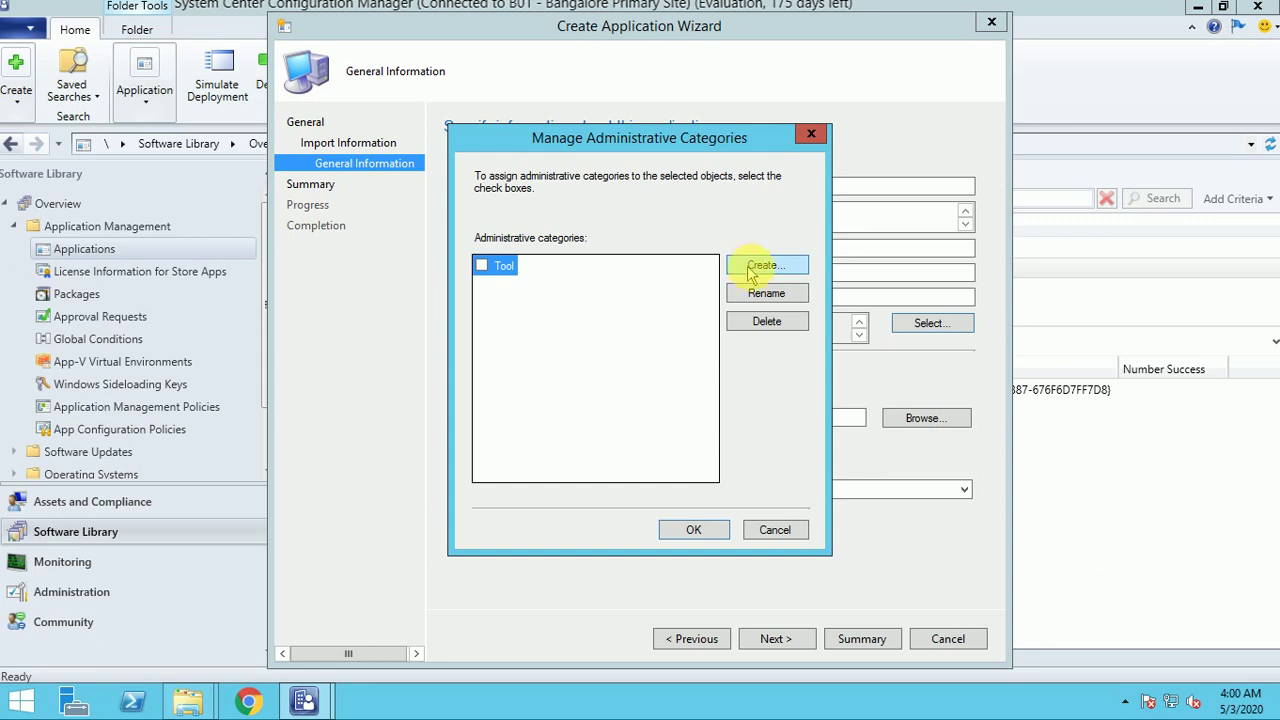
{"action": "left_click", "coordinate": [760, 266]}
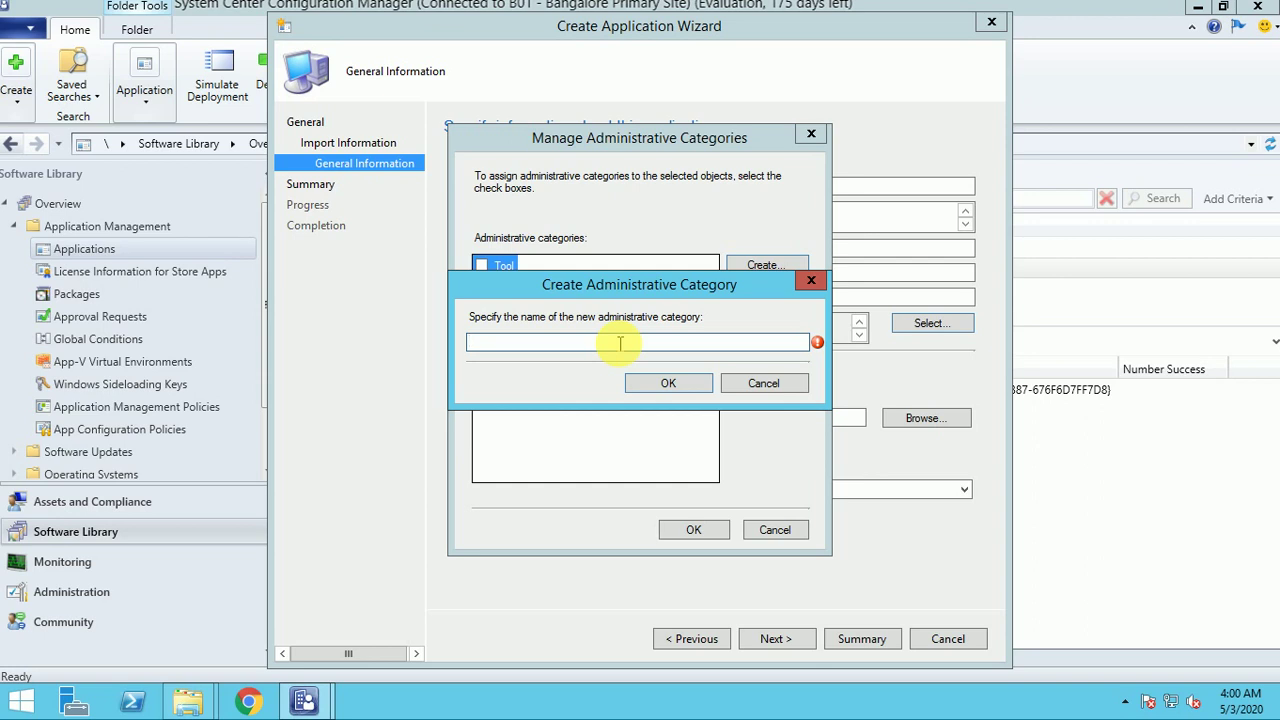
{"action": "type", "text": "Office Application"}
{"action": "left_click", "coordinate": [693, 386]}
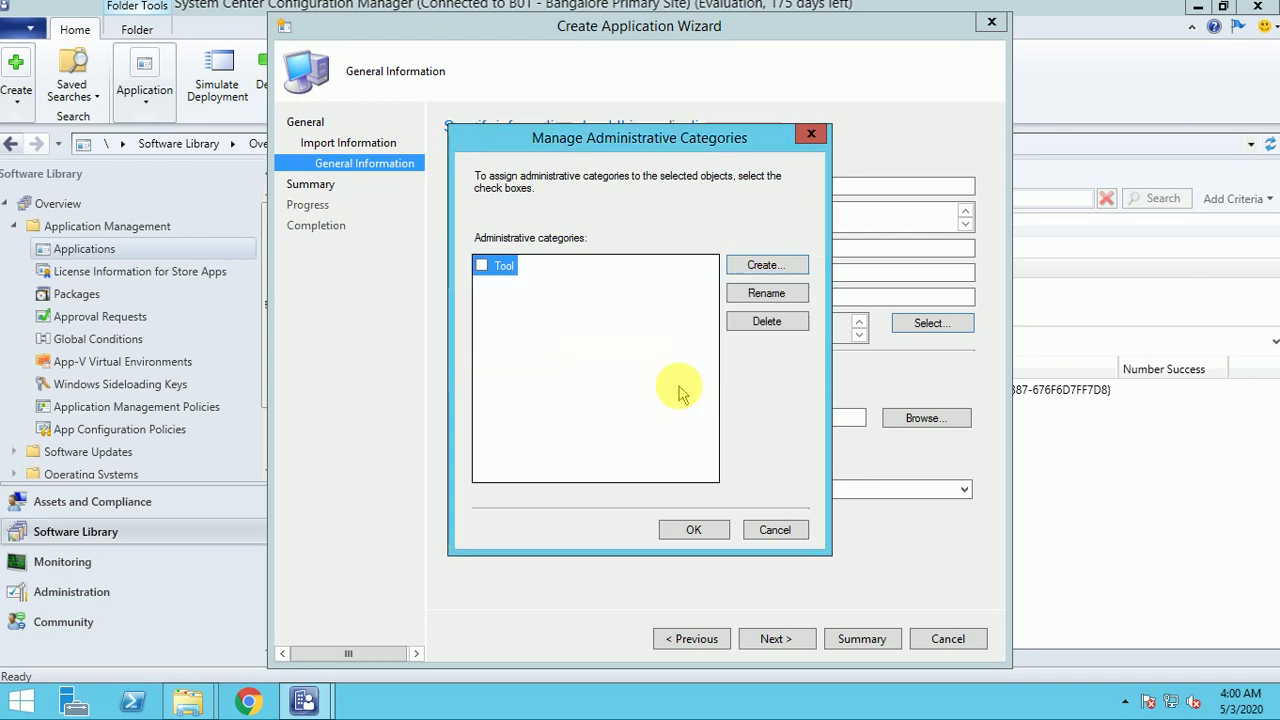
{"action": "left_click", "coordinate": [692, 529]}
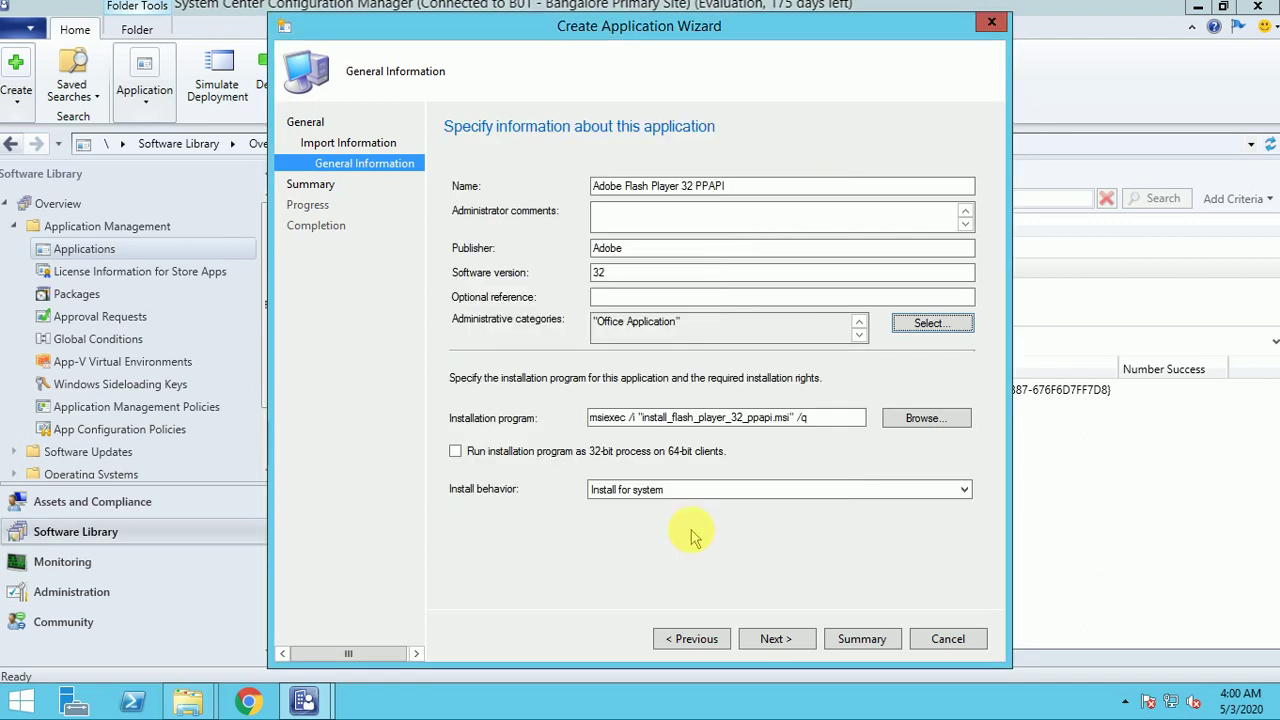
Set the installation program to run as a 32-bit process on 64-bit clients, keep Install for system, and finish creating the application
{"action": "left_click", "coordinate": [491, 458]}
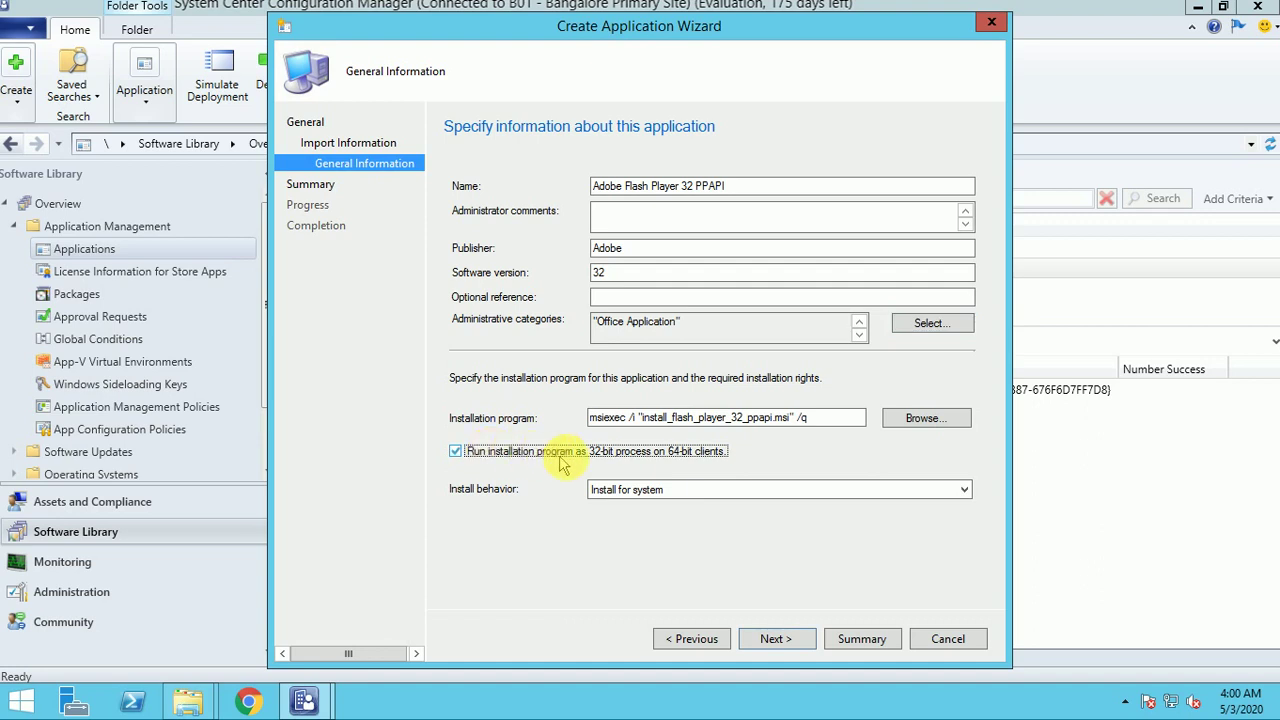
{"action": "left_click", "coordinate": [706, 497]}
{"action": "left_click", "coordinate": [708, 491]}
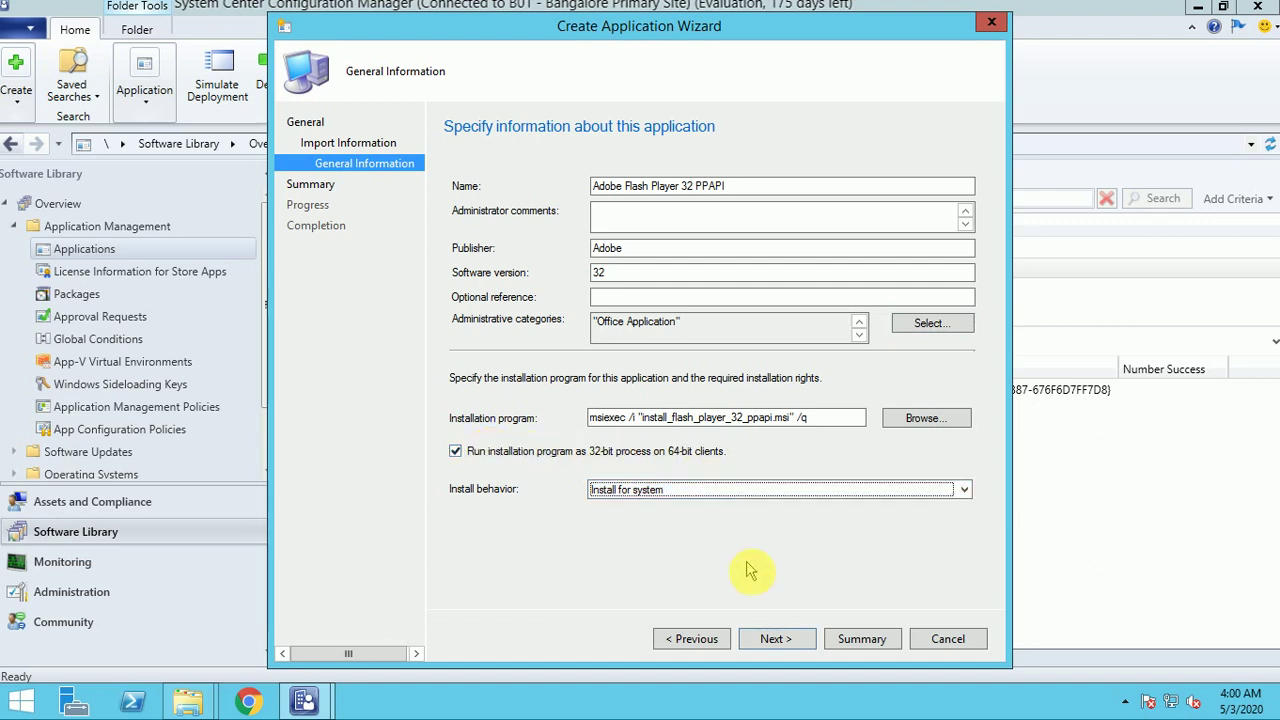
{"action": "left_click", "coordinate": [772, 640]}
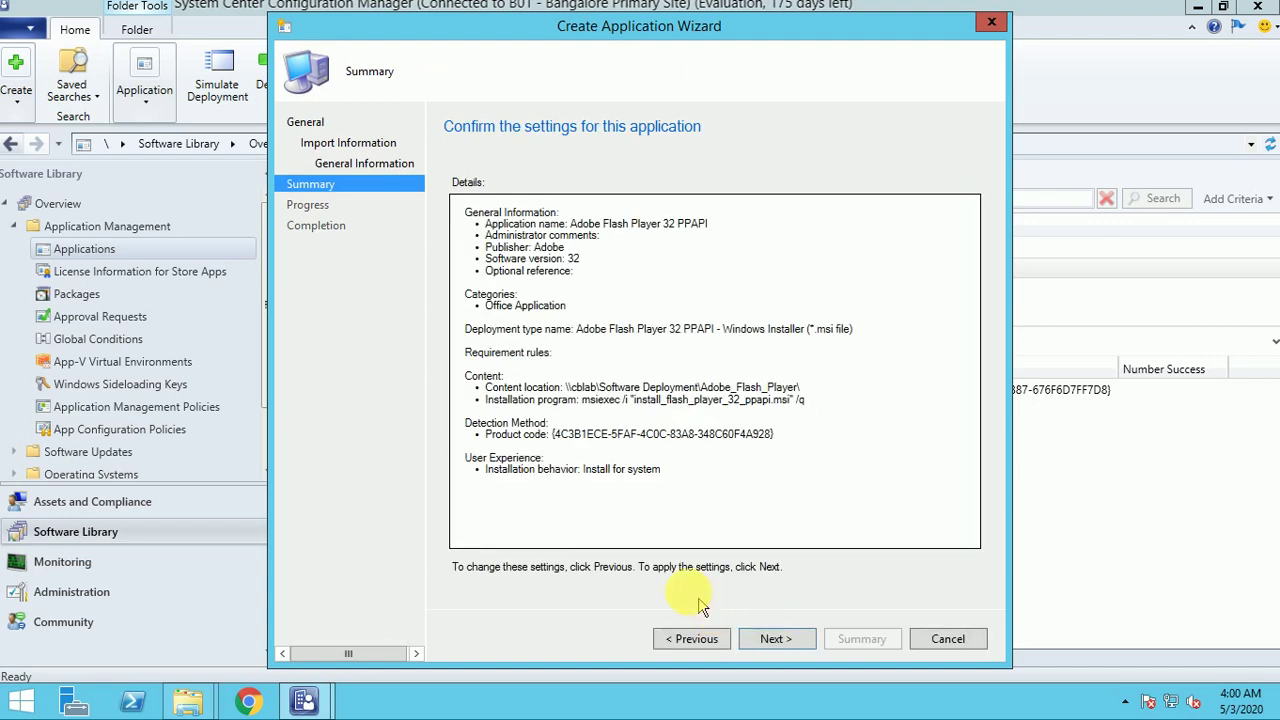
{"action": "left_click", "coordinate": [770, 640]}
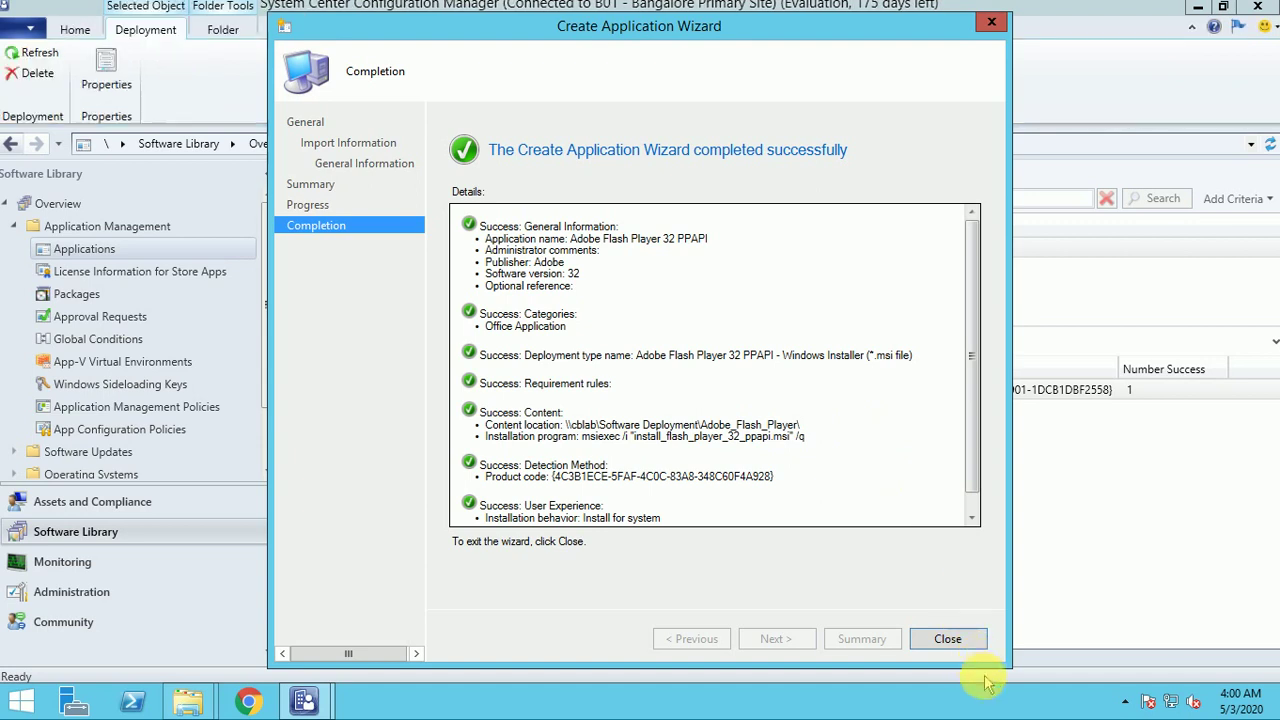
{"action": "left_click", "coordinate": [950, 640]}
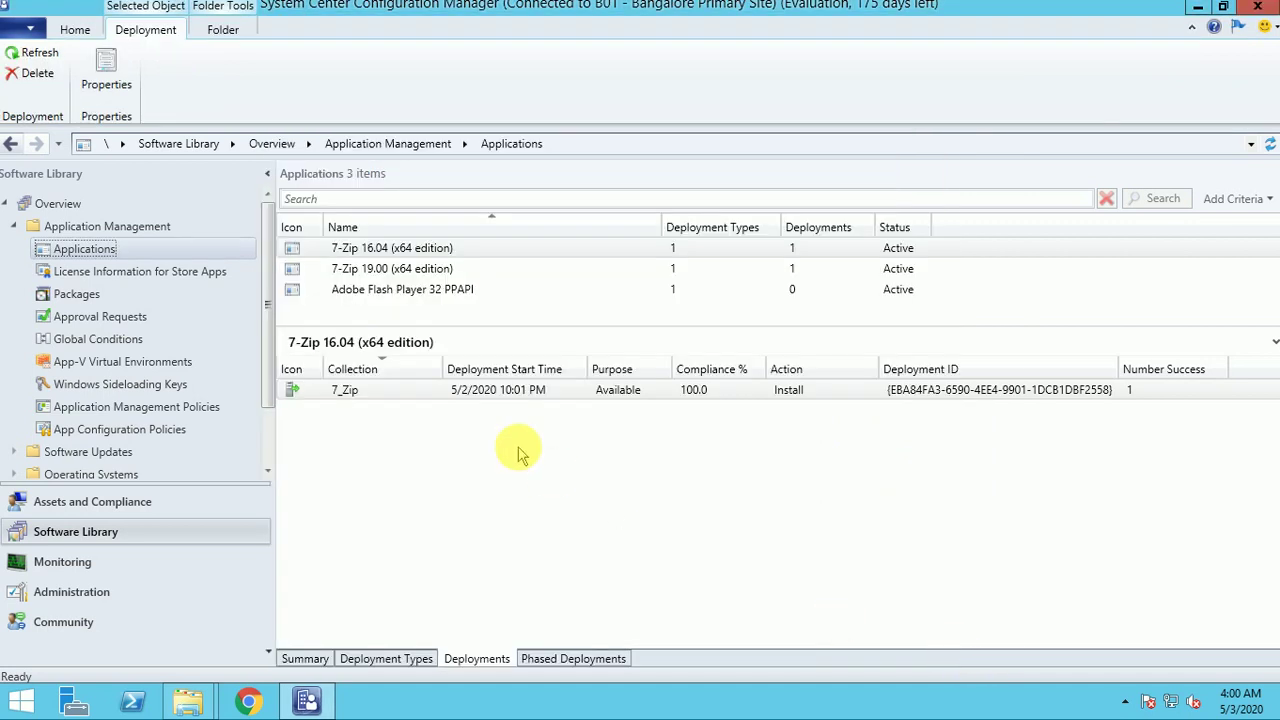
Start distributing the content of Adobe Flash Player 32 PPAPI, including its detected dependencies, and proceed to the content destination
{"action": "left_click", "coordinate": [410, 294]}
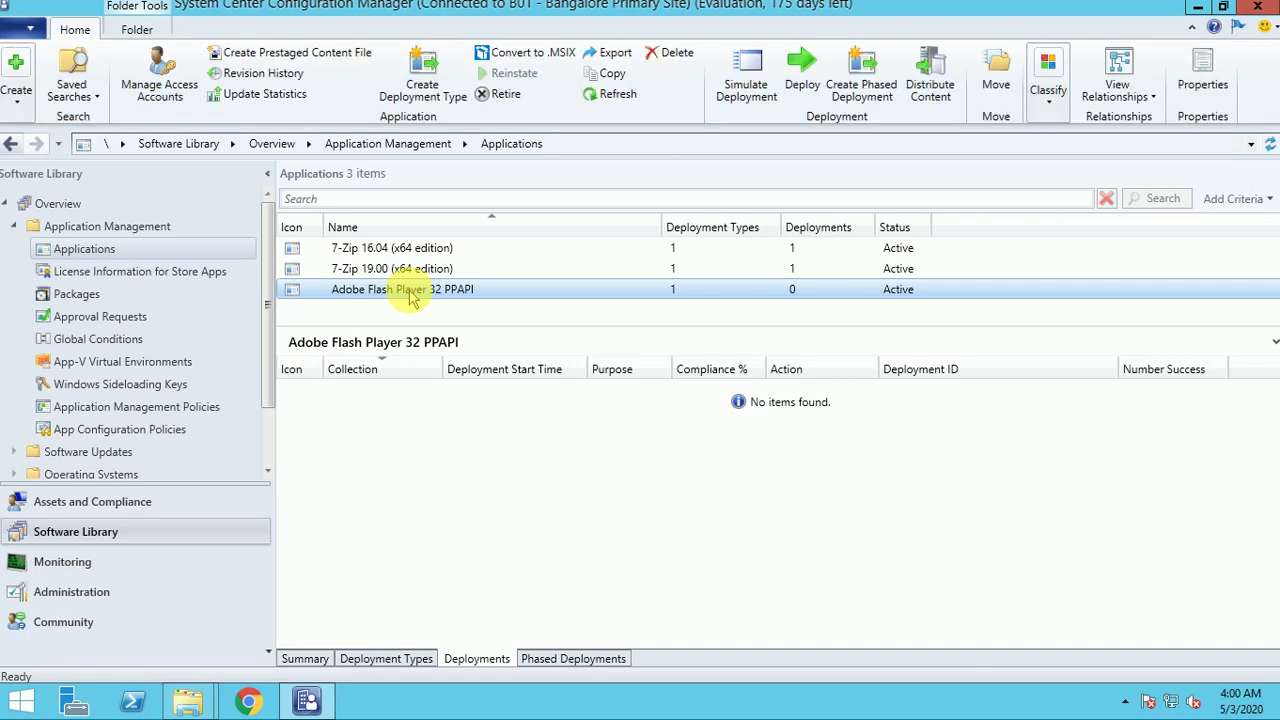
{"action": "right_click", "coordinate": [410, 295]}
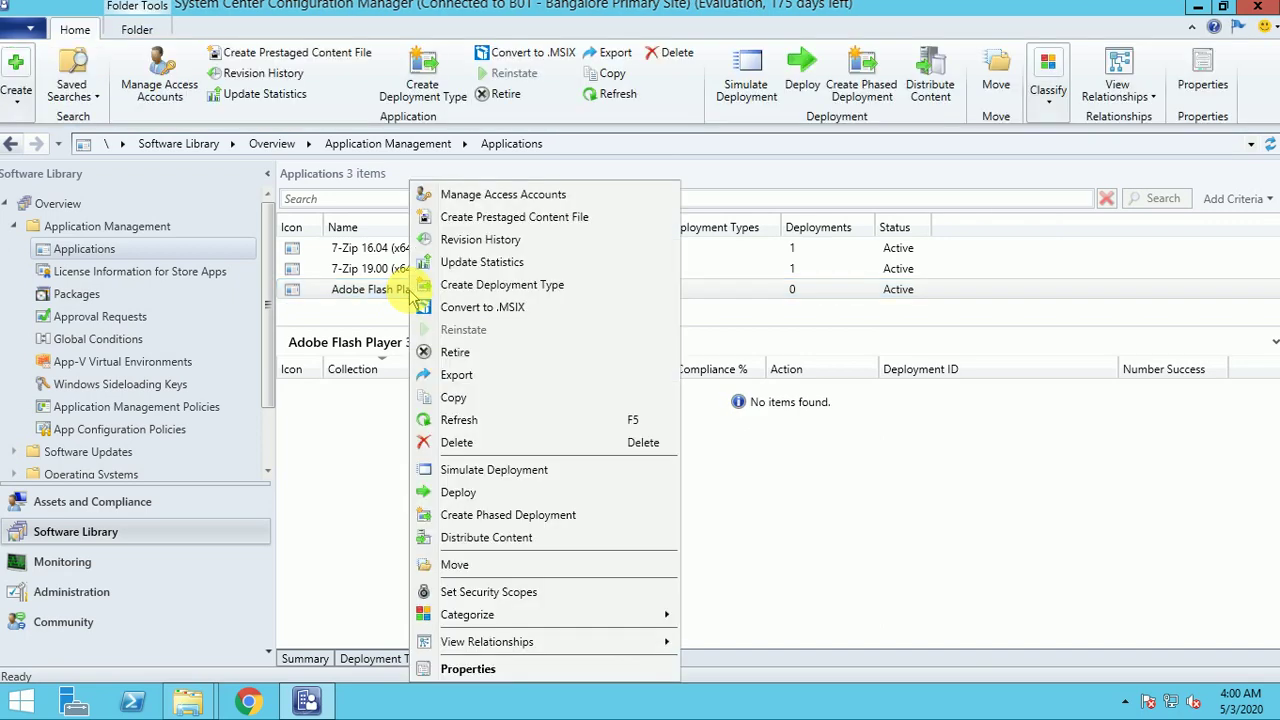
{"action": "left_click", "coordinate": [512, 540]}
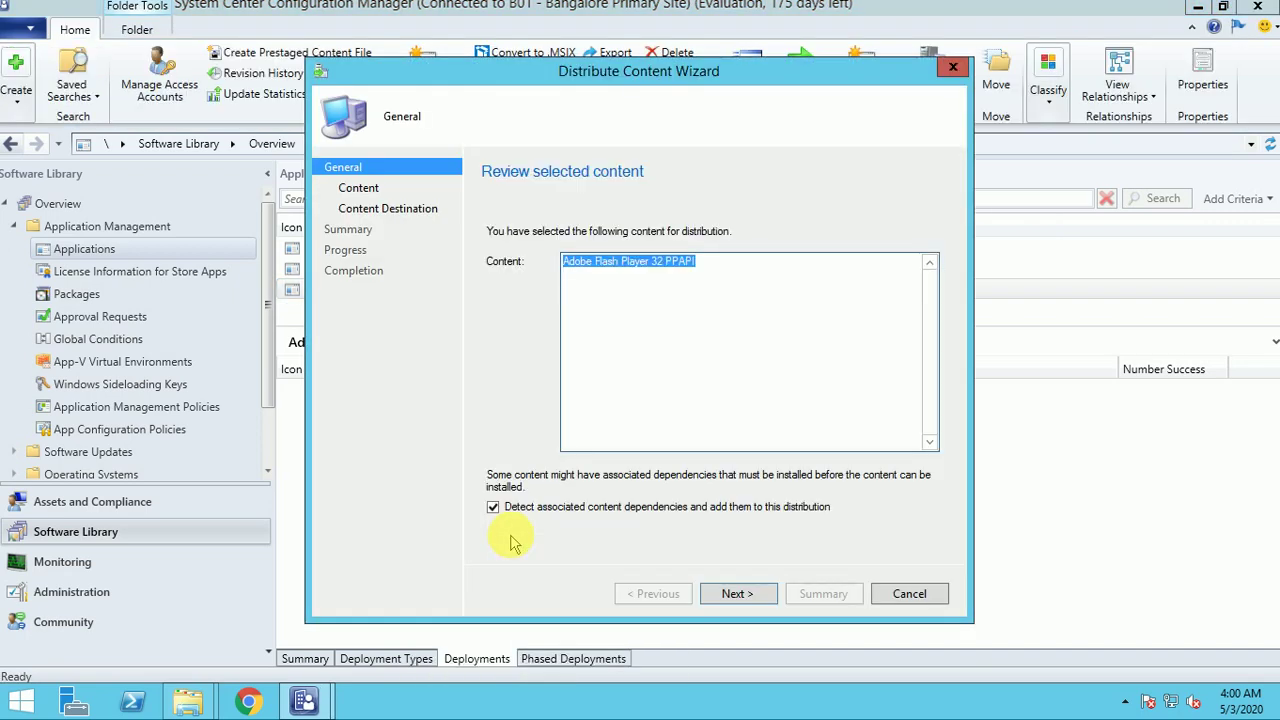
{"action": "left_click", "coordinate": [737, 594]}
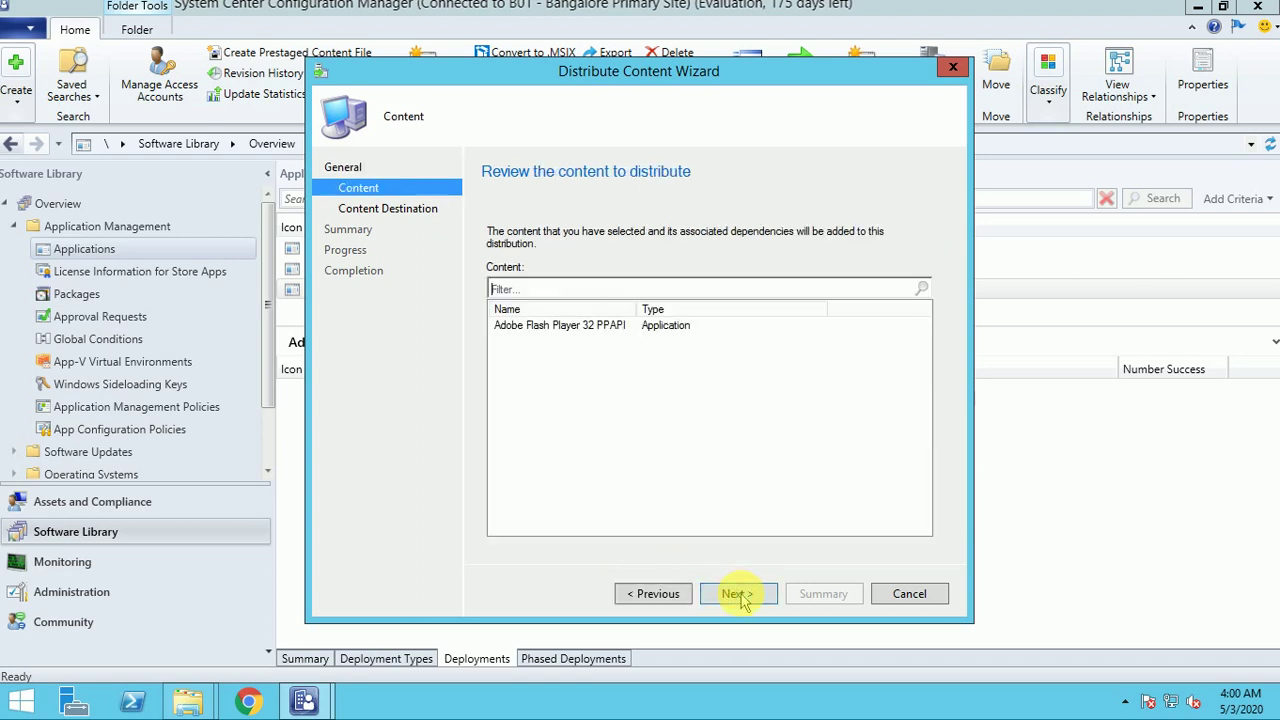
{"action": "left_click", "coordinate": [560, 326]}
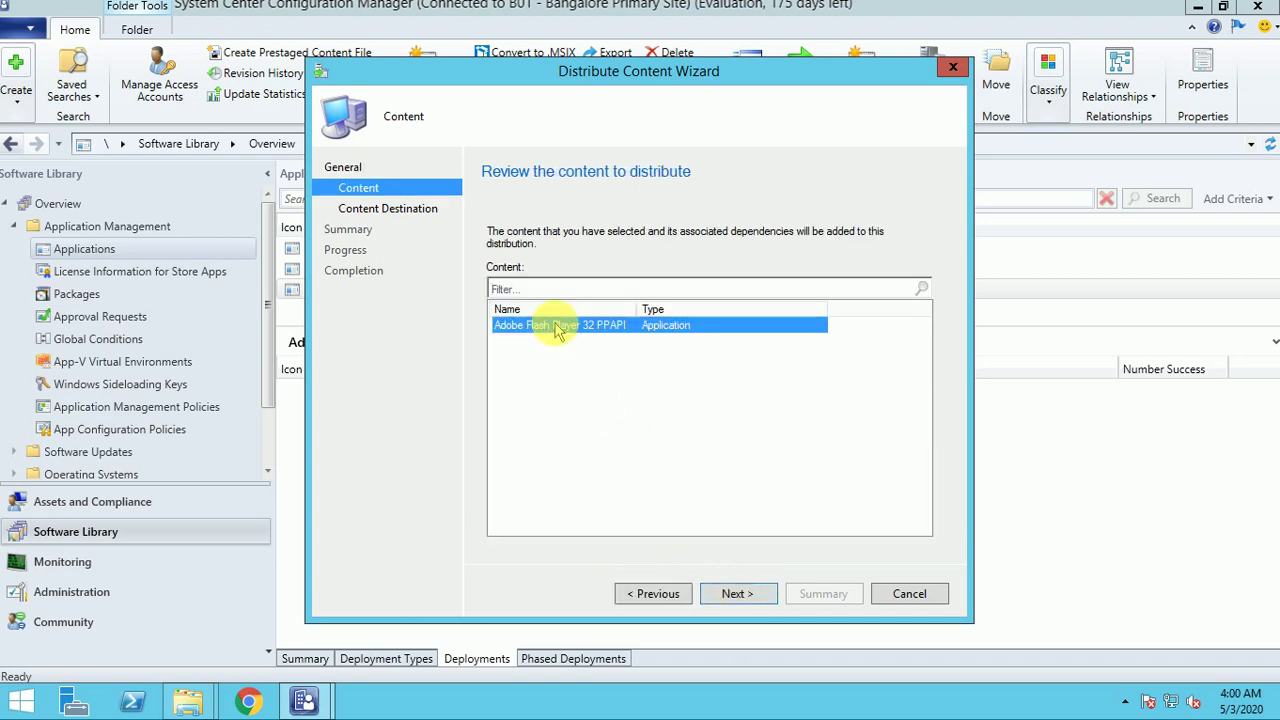
{"action": "left_click", "coordinate": [737, 596]}
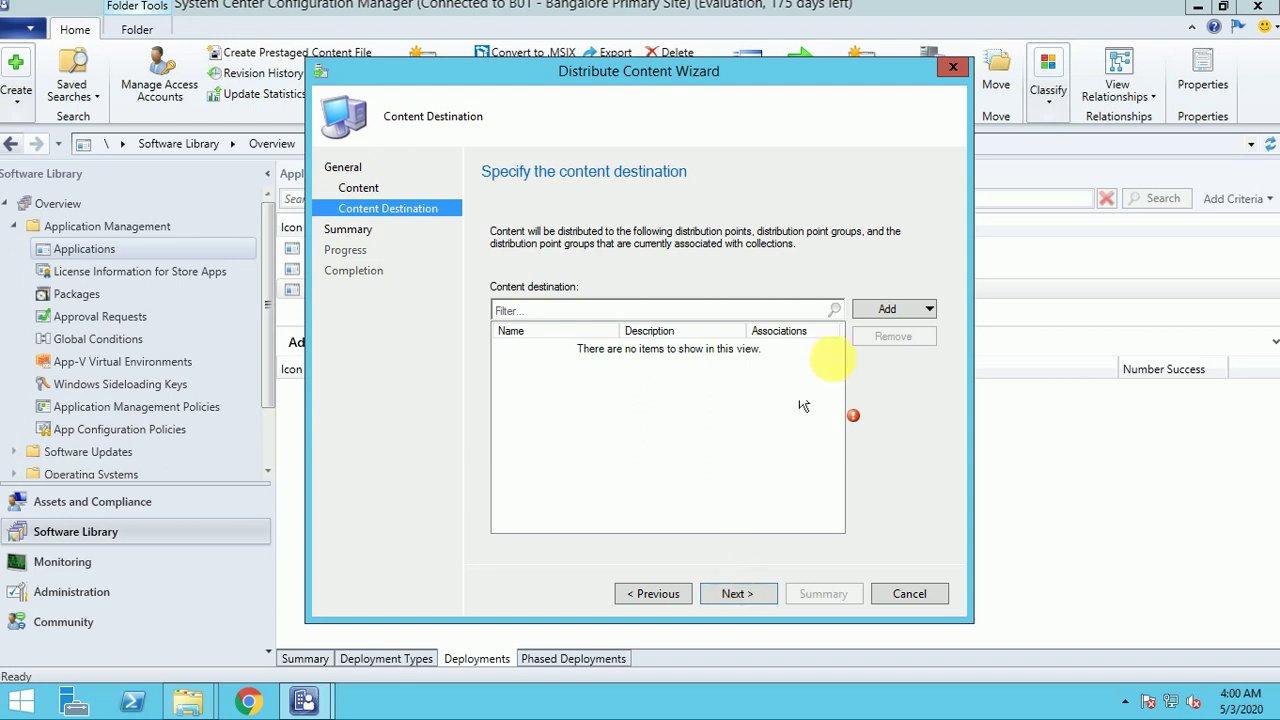
Add the distribution point CBLAB.VANSH.COM as the content destination and complete the content distribution
{"action": "left_click", "coordinate": [884, 310]}
{"action": "left_click", "coordinate": [905, 356]}
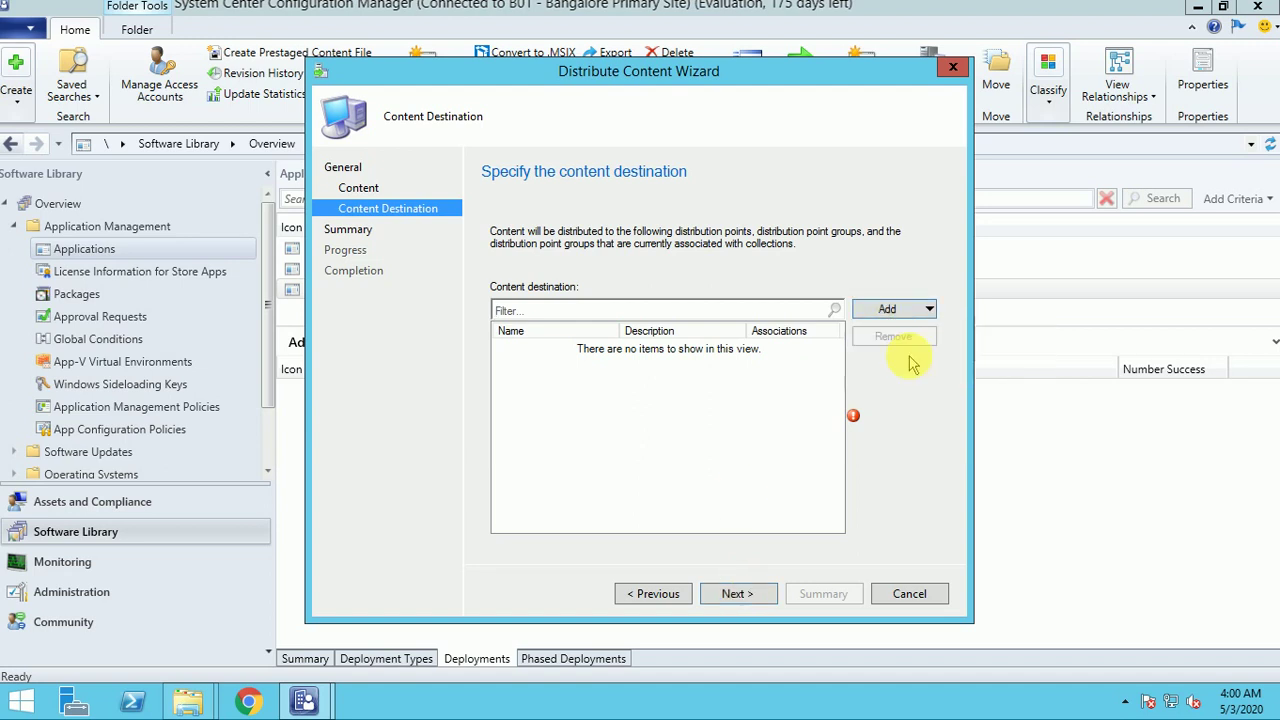
{"action": "left_click", "coordinate": [389, 264]}
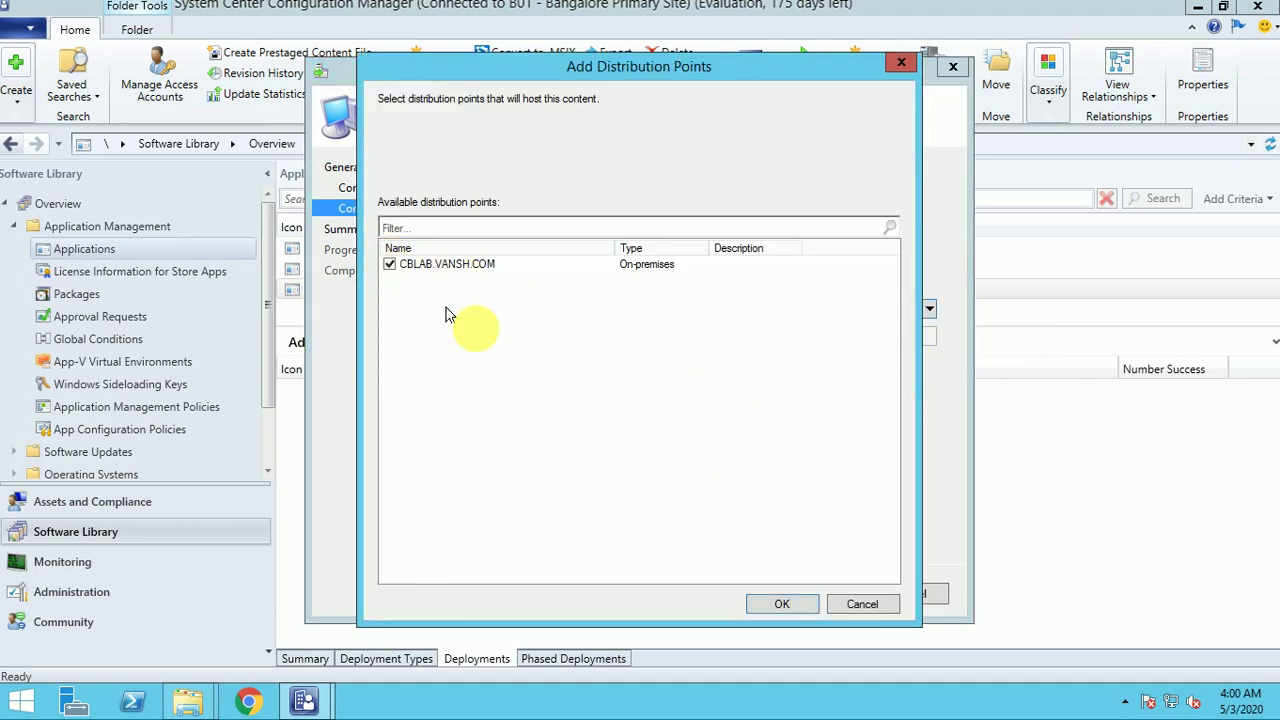
{"action": "left_click", "coordinate": [775, 604]}
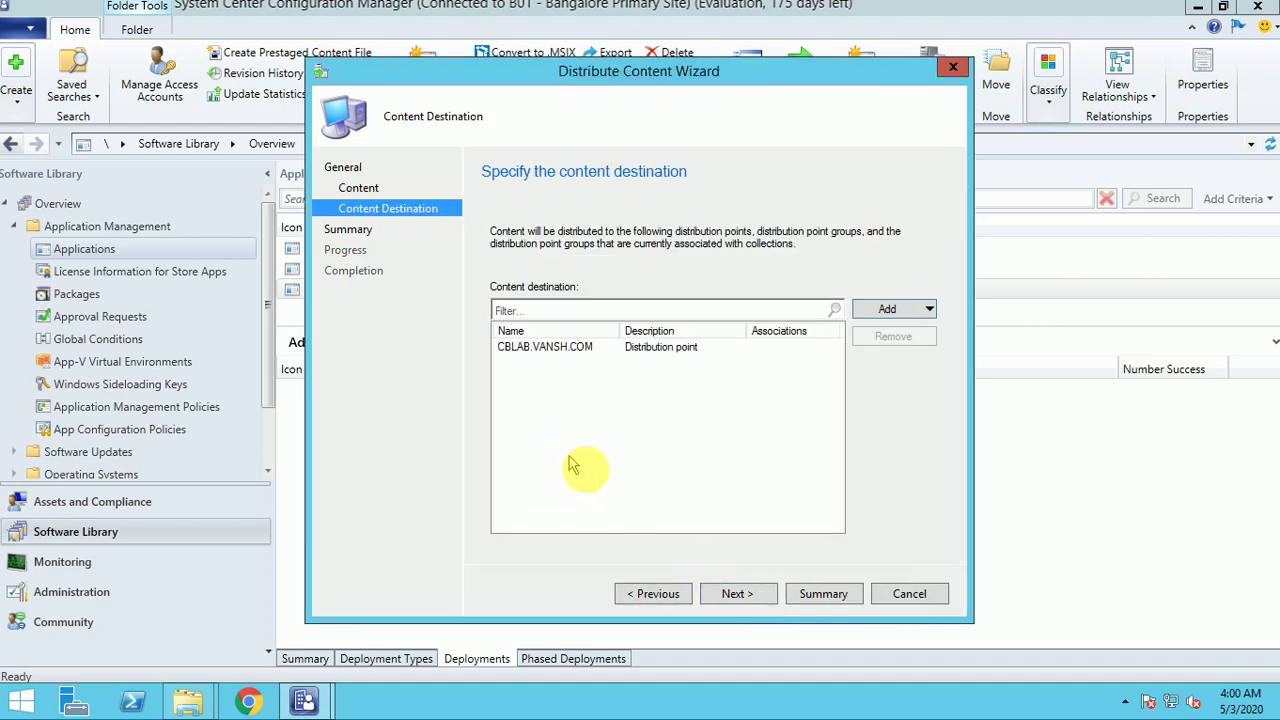
{"action": "left_click", "coordinate": [737, 596]}
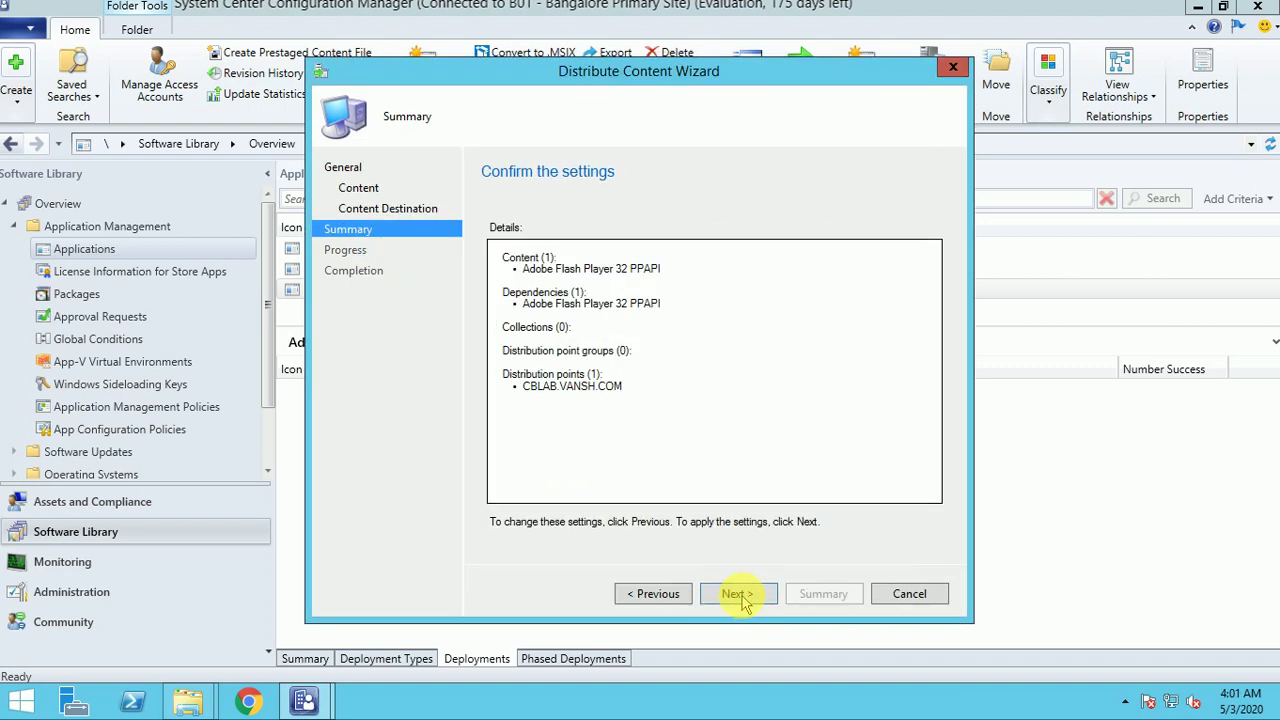
{"action": "left_click", "coordinate": [739, 594]}
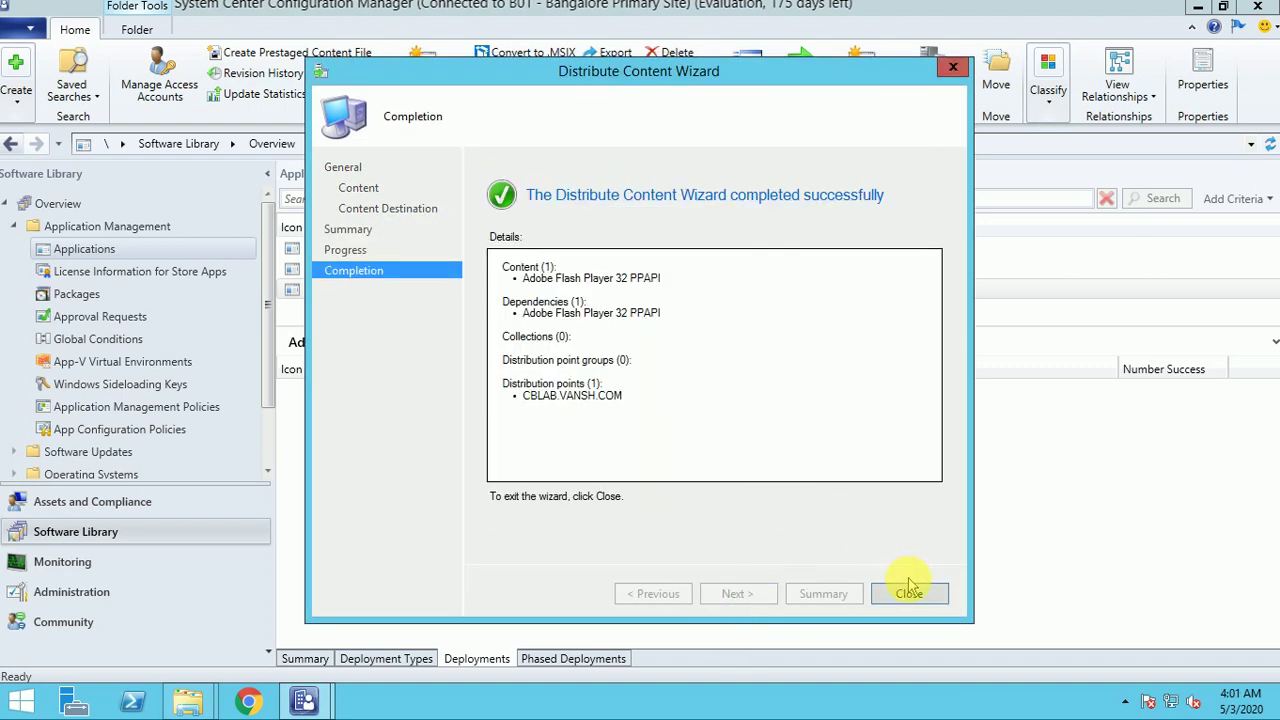
{"action": "left_click", "coordinate": [909, 592]}
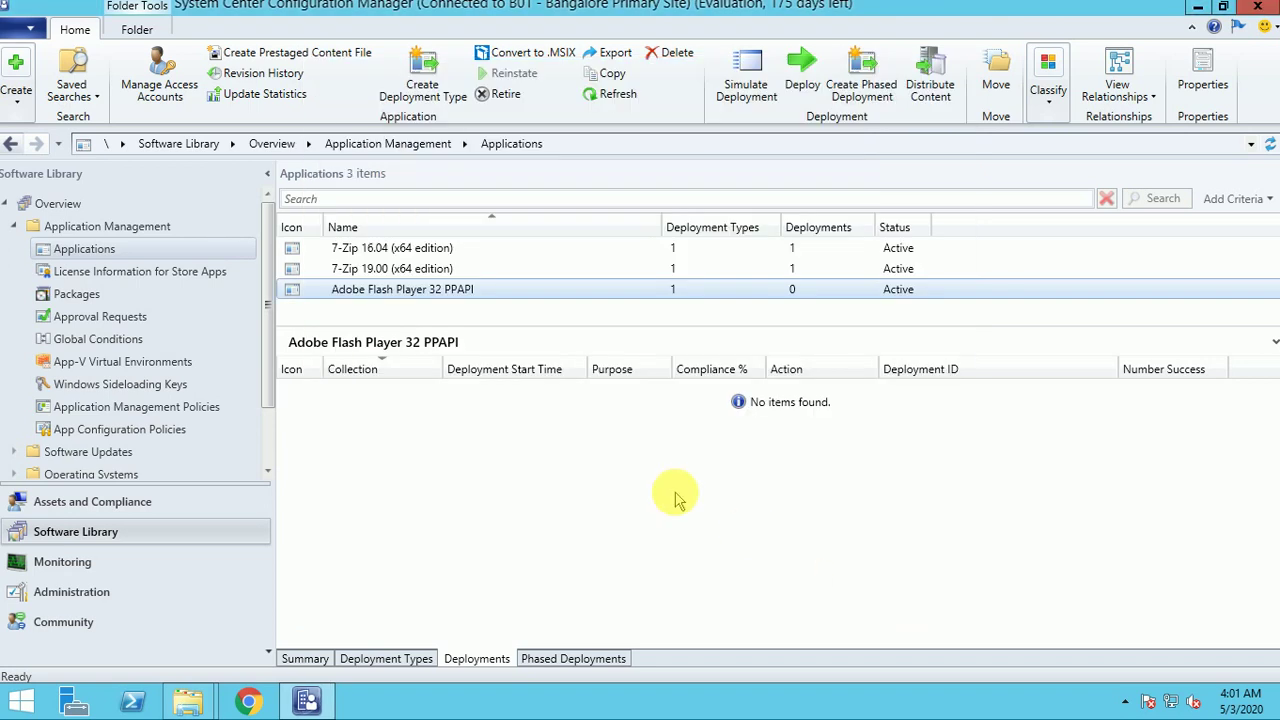
Check the content distribution status in the summary of Adobe Flash Player 32 PPAPI, comparing it with 7-Zip 19.00 (x64 edition)
{"action": "left_click", "coordinate": [320, 658]}
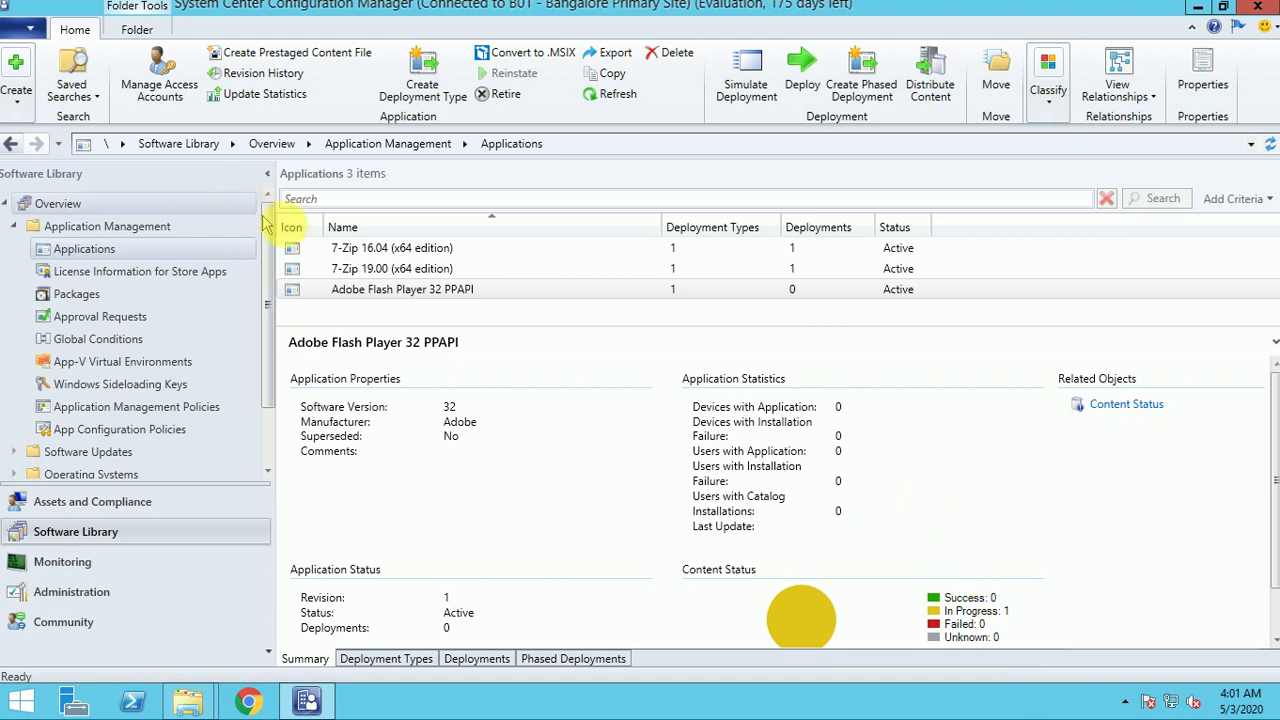
{"action": "left_click", "coordinate": [403, 270]}
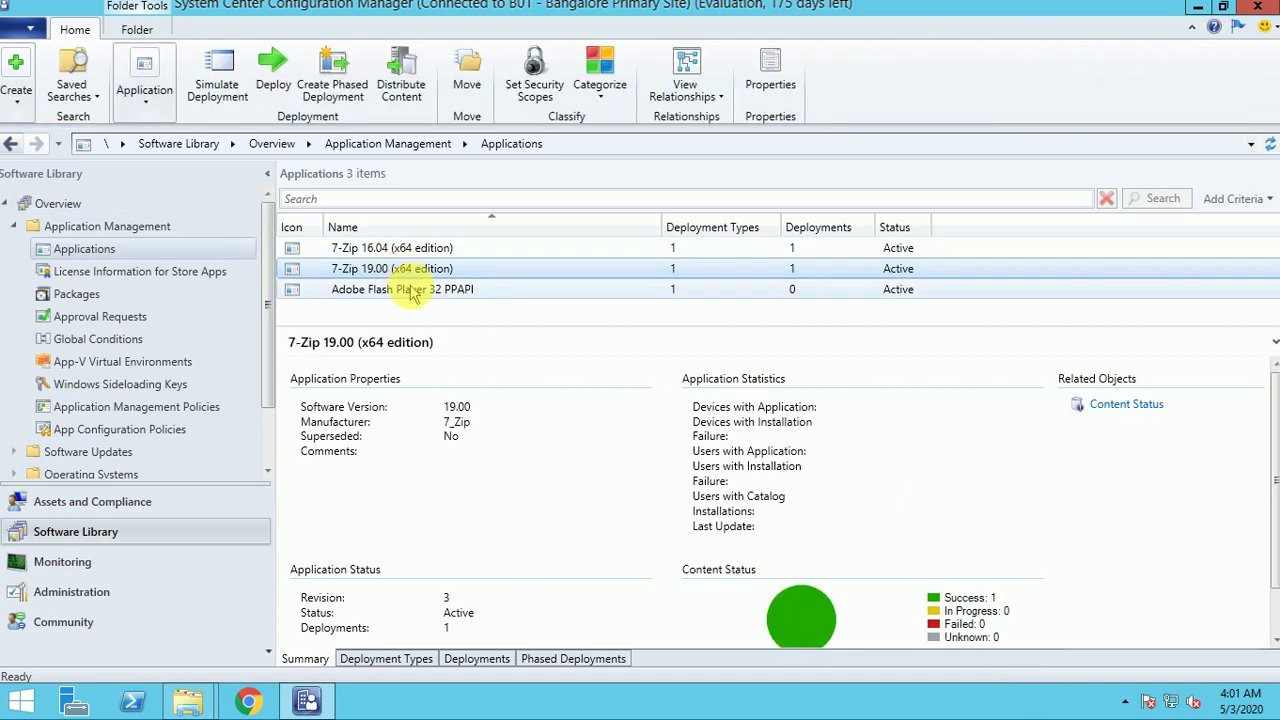
{"action": "left_click", "coordinate": [414, 292]}
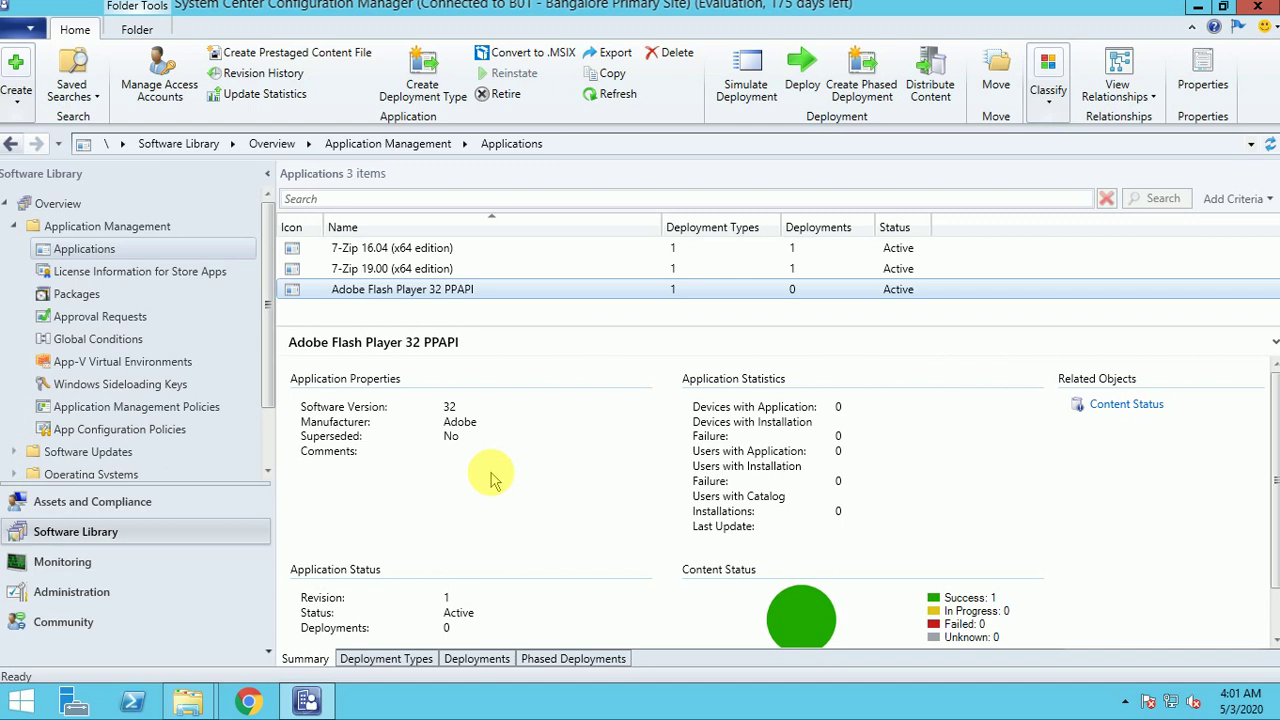
Open the properties of the application's Windows Installer deployment type and shorten its name to Adobe Flash Player 32 PPAPI
{"action": "left_click", "coordinate": [376, 662]}
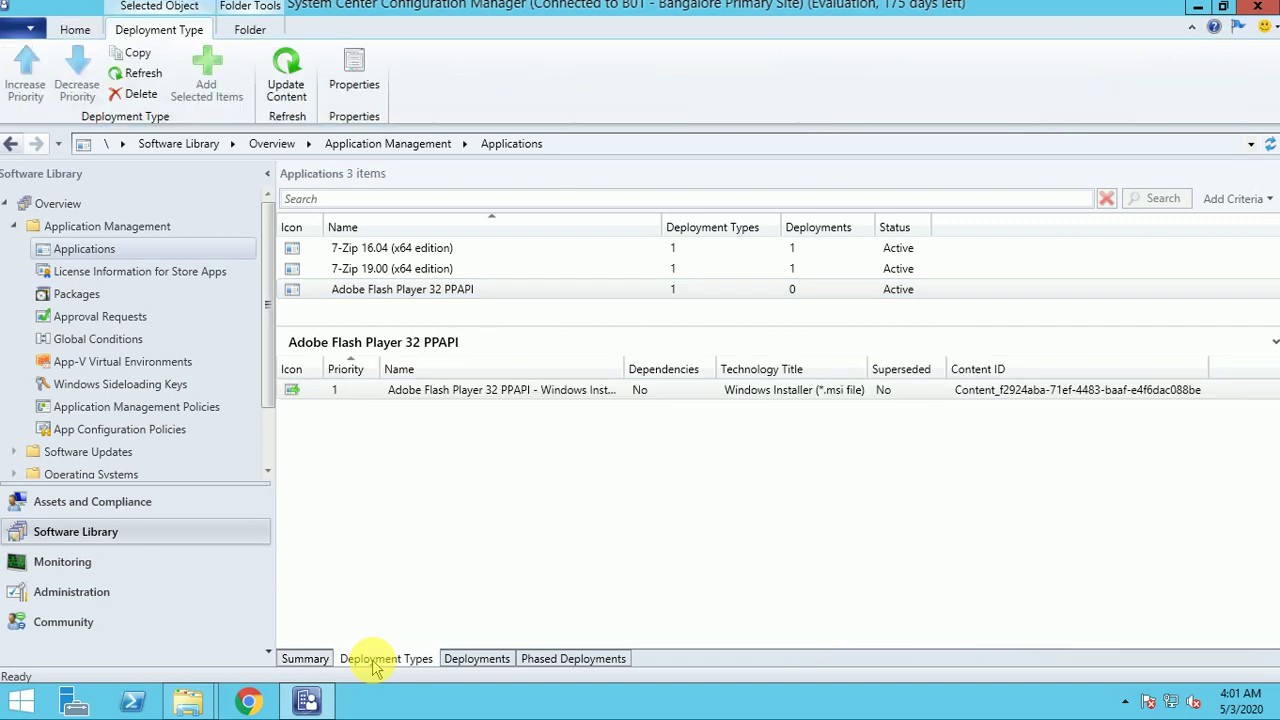
{"action": "left_click", "coordinate": [472, 394]}
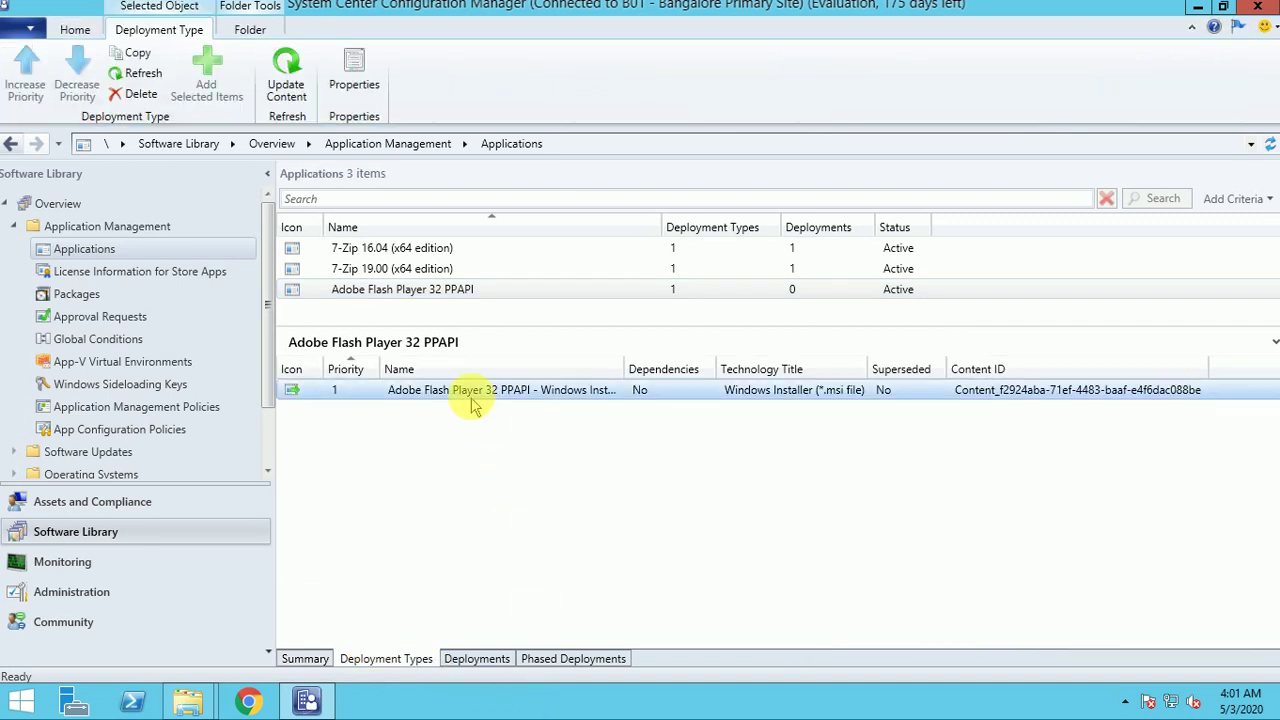
{"action": "right_click", "coordinate": [472, 394]}
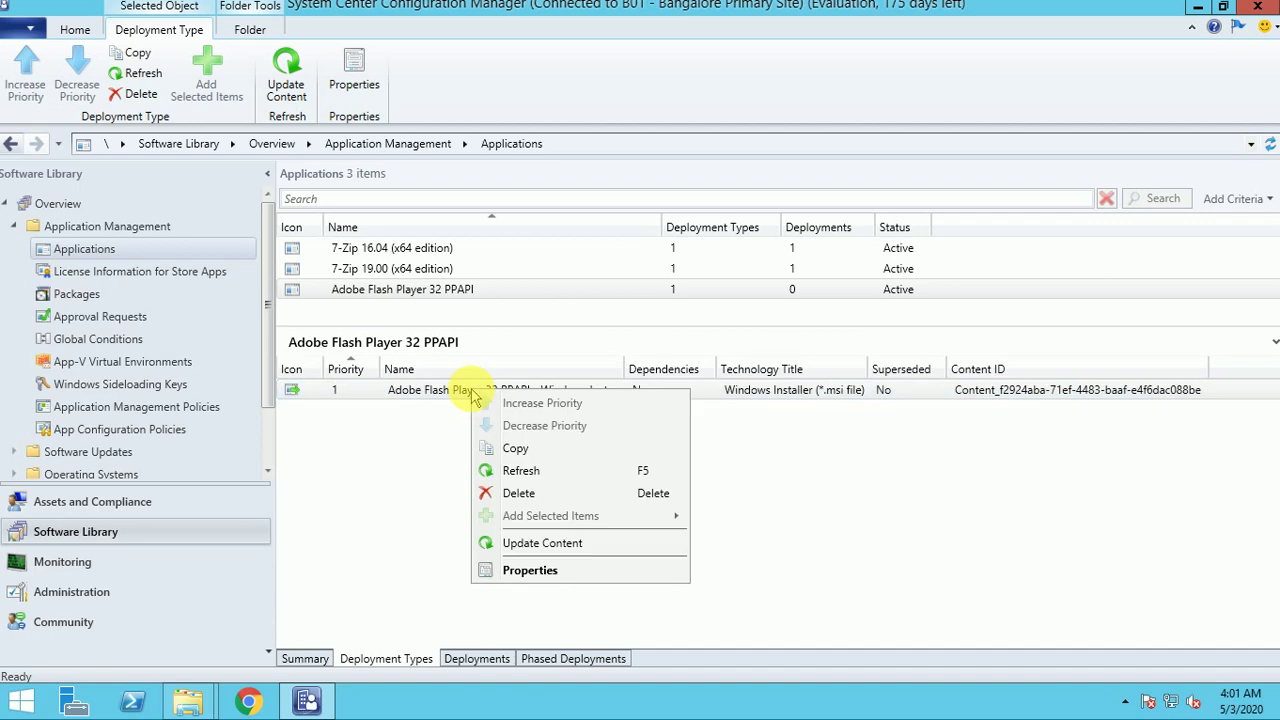
{"action": "left_click", "coordinate": [558, 578]}
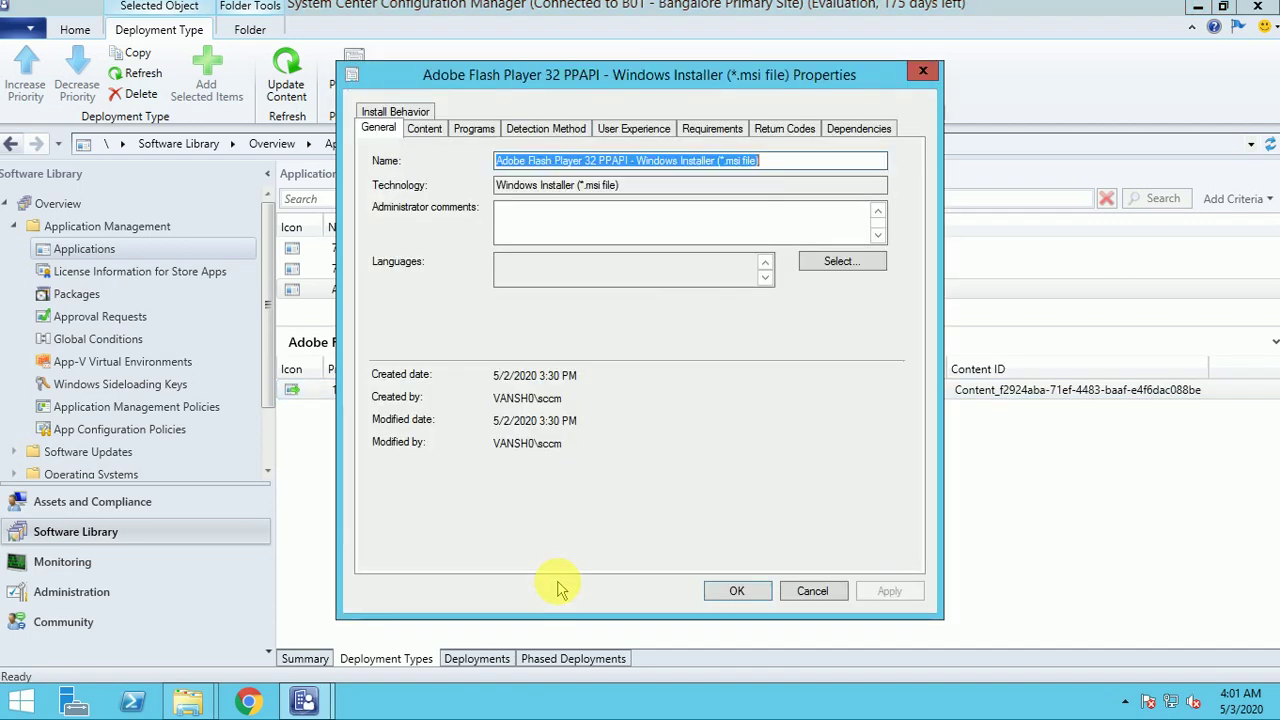
{"action": "left_click", "coordinate": [798, 158]}
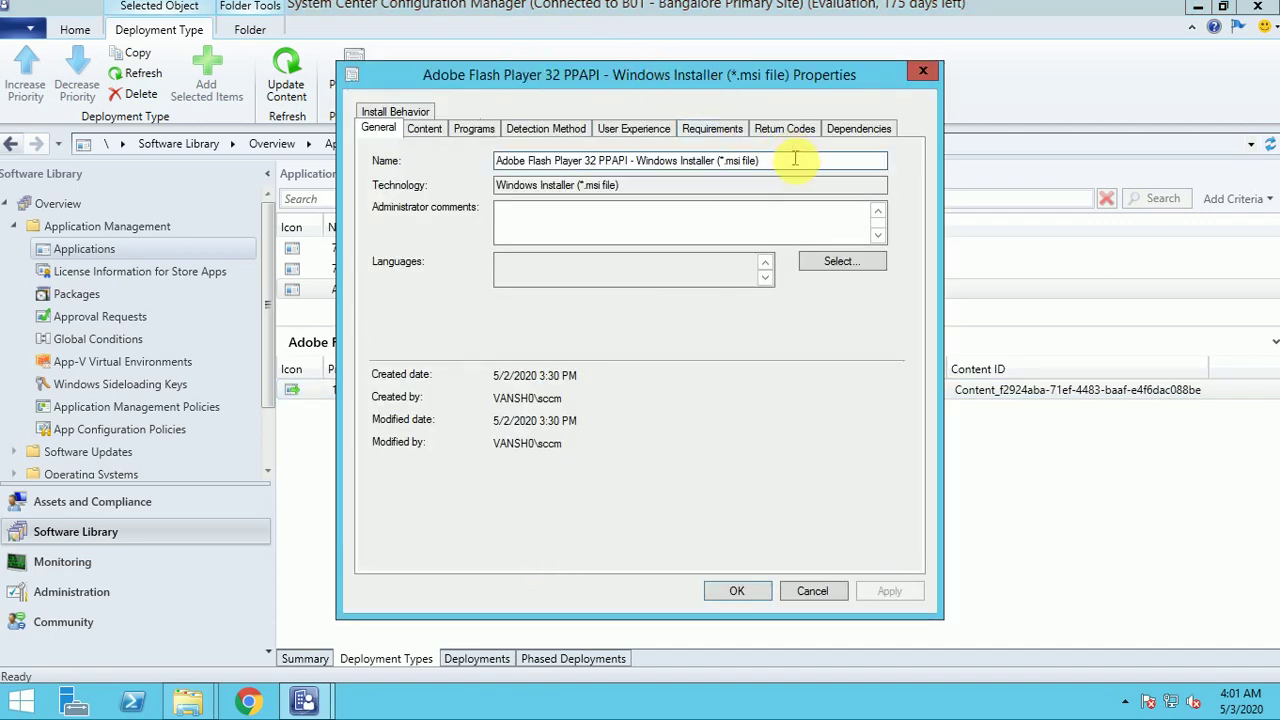
{"action": "left_click_drag", "start_coordinate": [800, 158], "coordinate": [628, 158]}
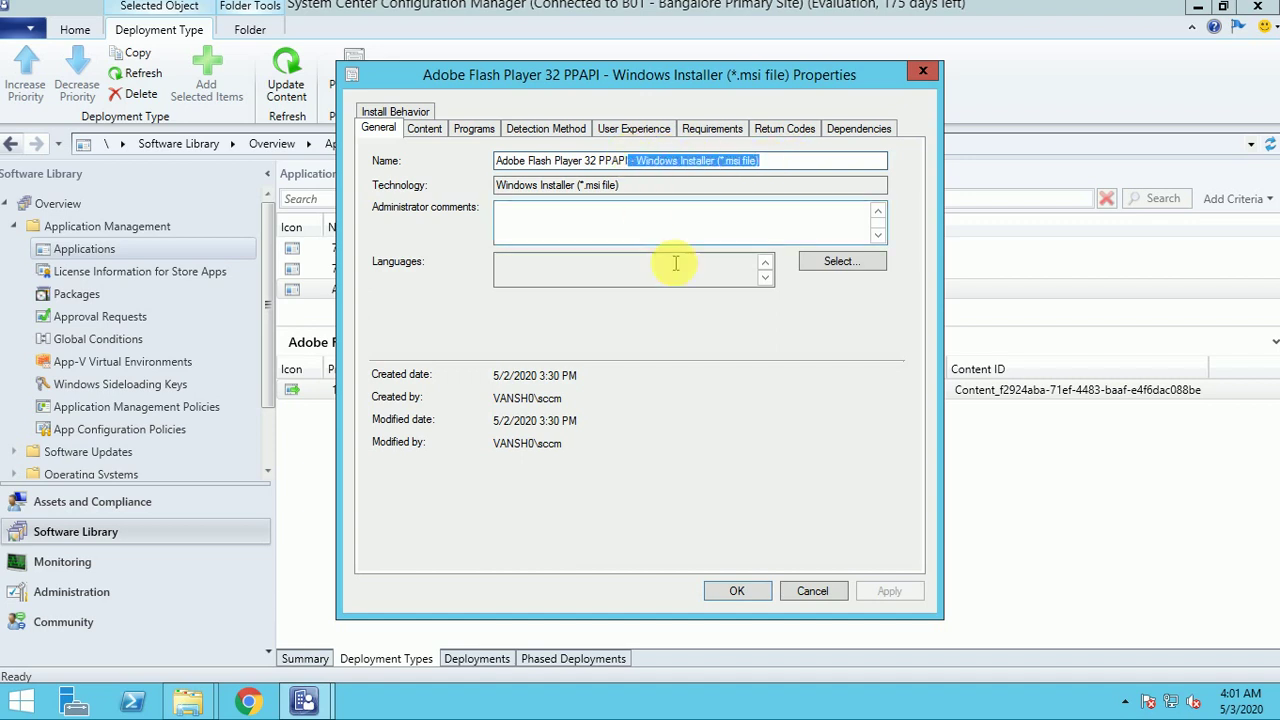
{"action": "key", "text": "BackSpace"}
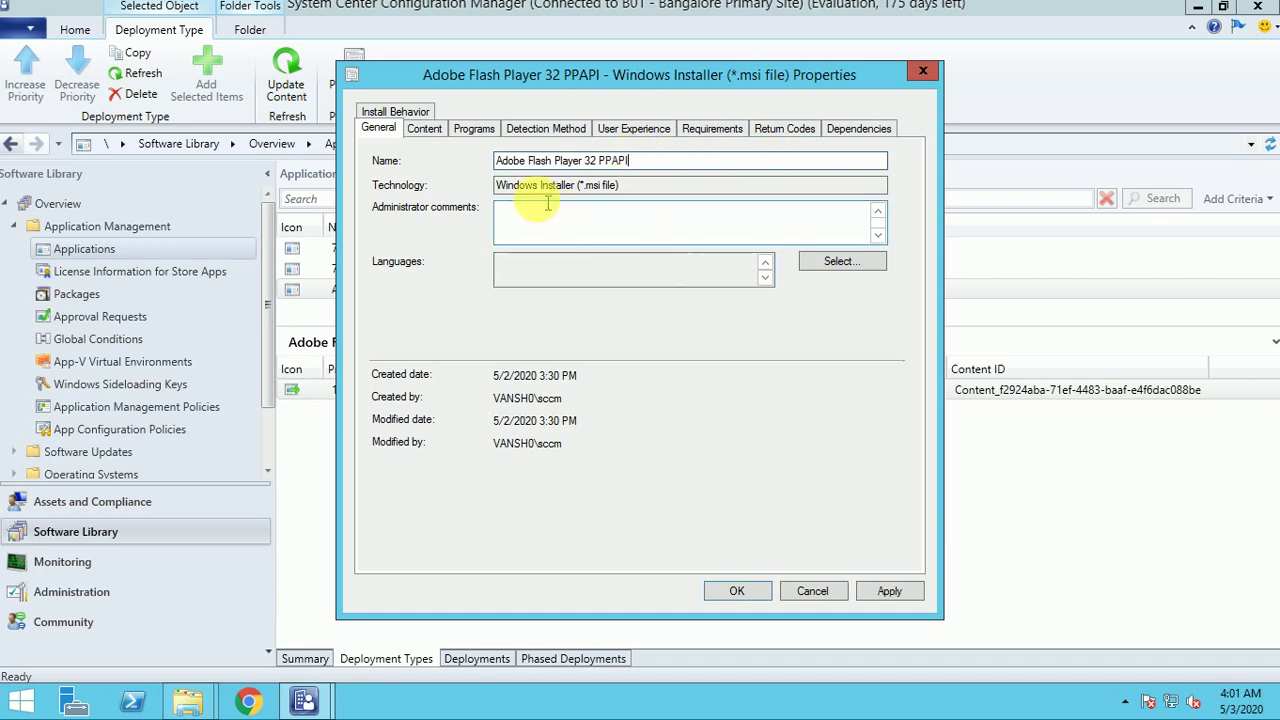
Allow clients to use distribution points from the default site boundary group, and set deployment options to Download content from distribution point and run locally
{"action": "left_click", "coordinate": [424, 128]}
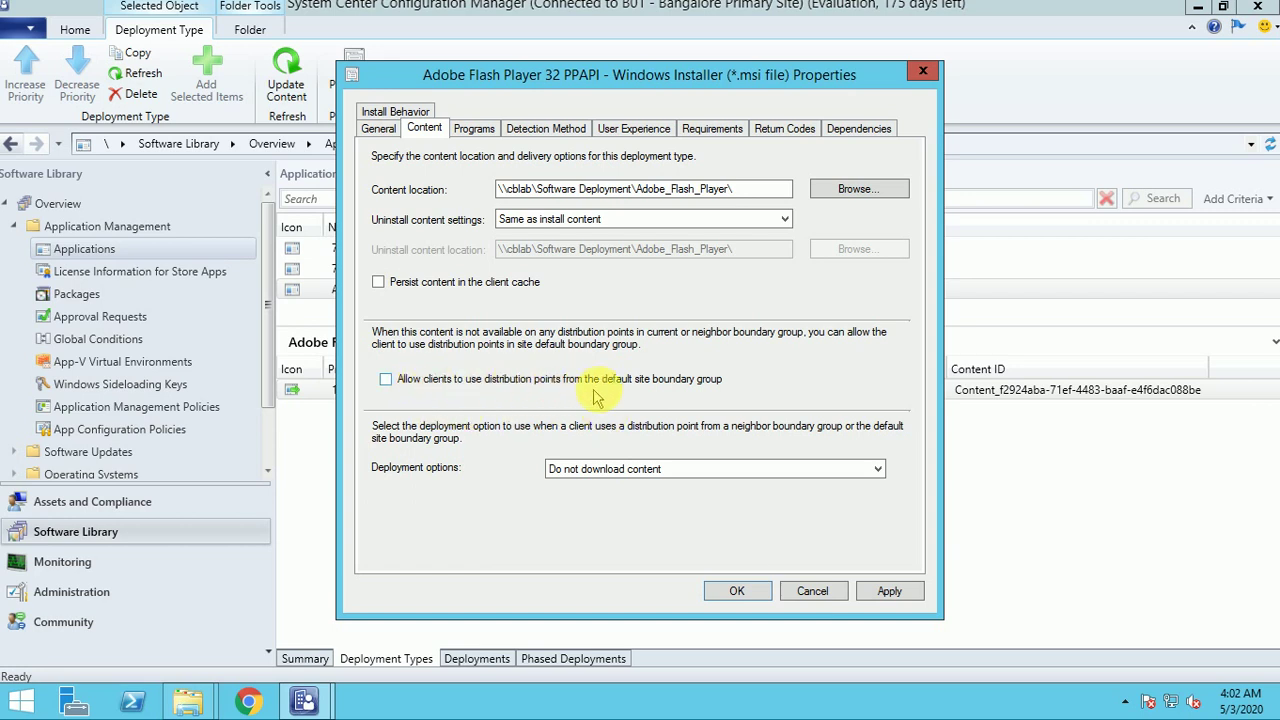
{"action": "left_click", "coordinate": [432, 381]}
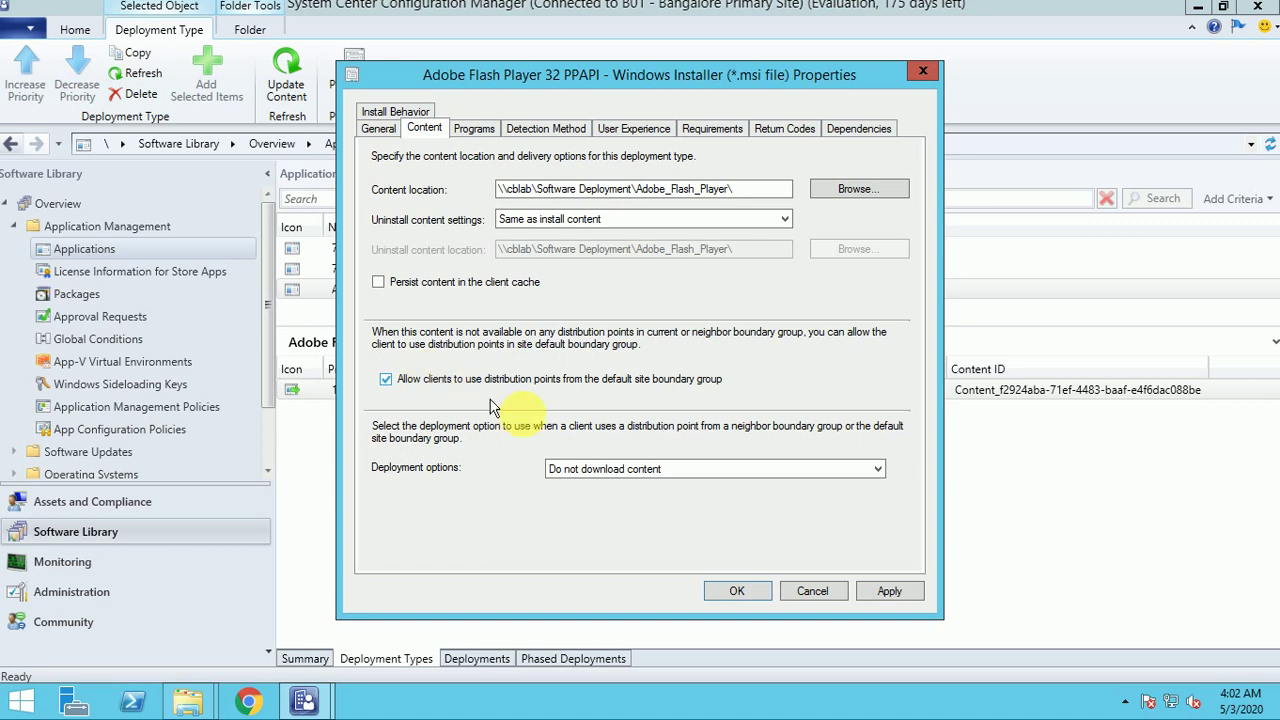
{"action": "left_click", "coordinate": [731, 479]}
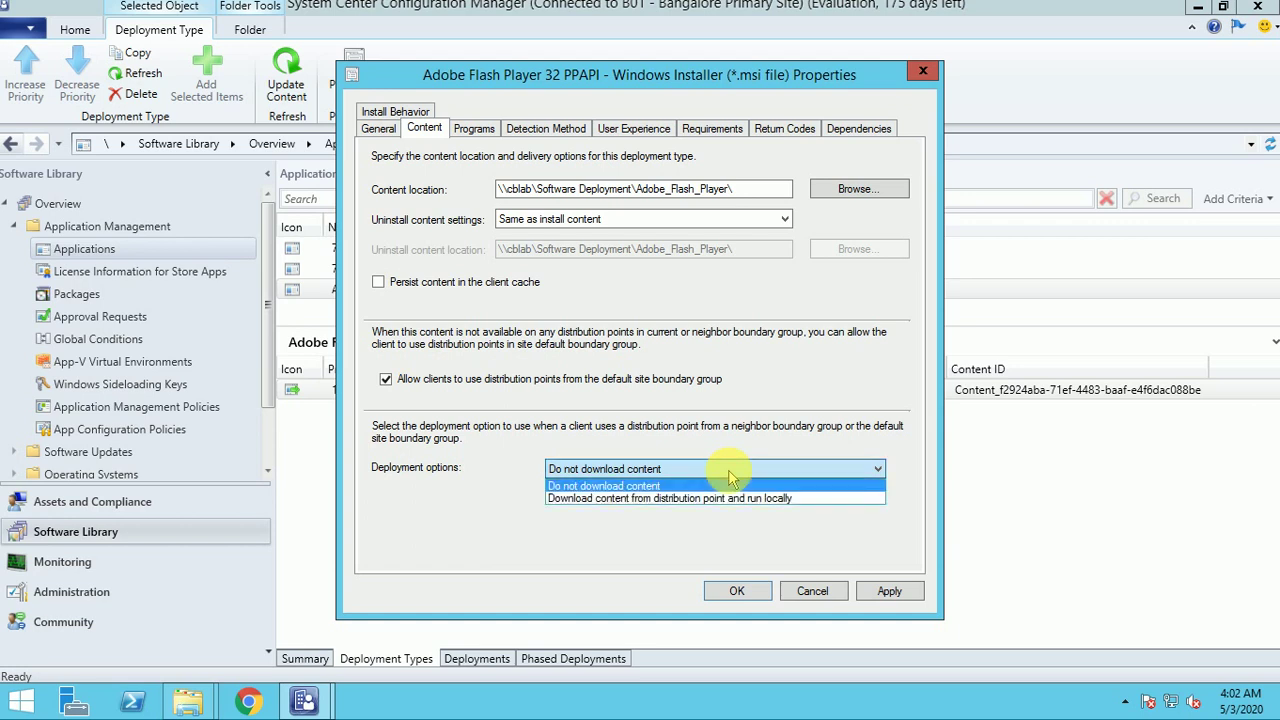
{"action": "left_click", "coordinate": [630, 503]}
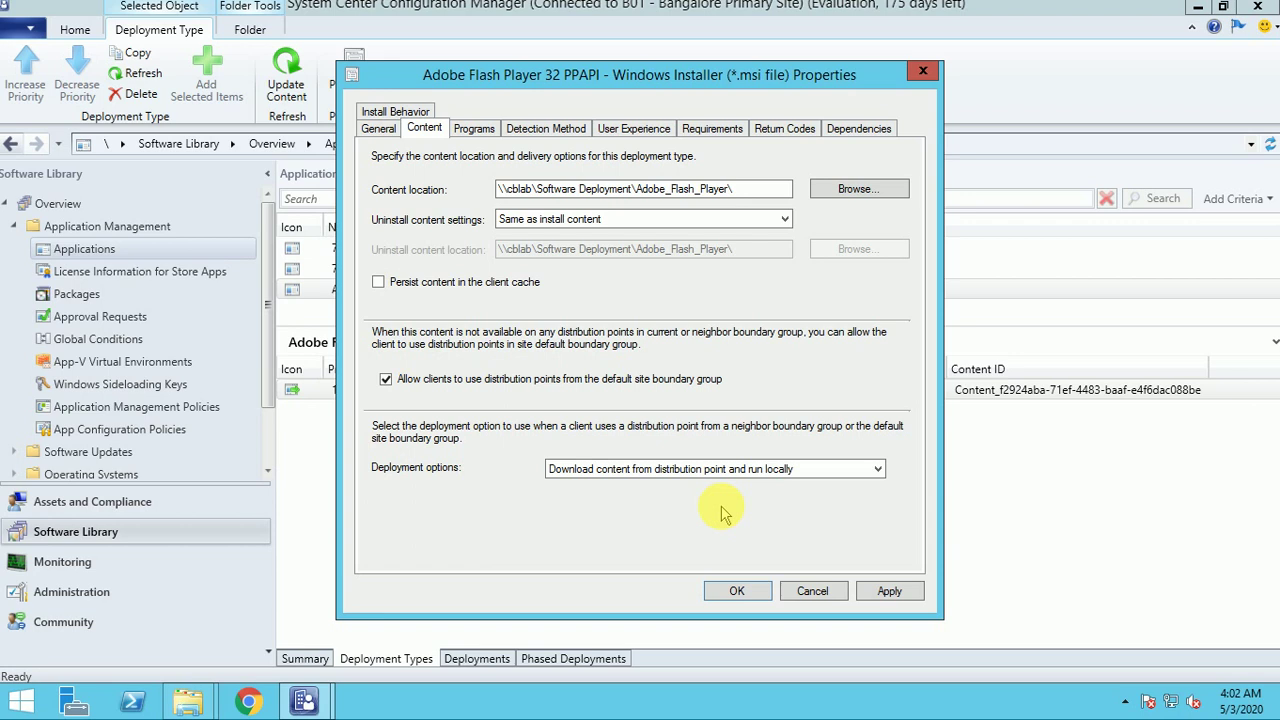
Fill in the product code for Windows source management from install_flash_player_32_ppapi.msi
{"action": "left_click", "coordinate": [470, 128]}
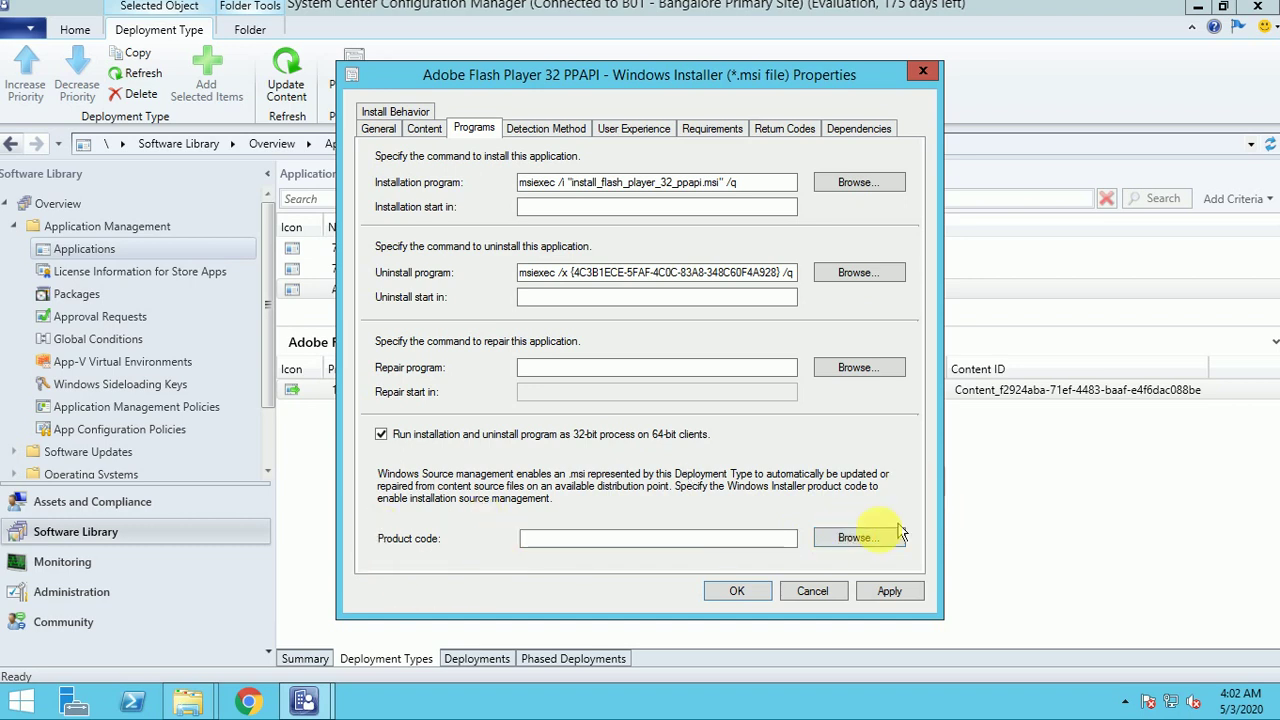
{"action": "left_click", "coordinate": [858, 537]}
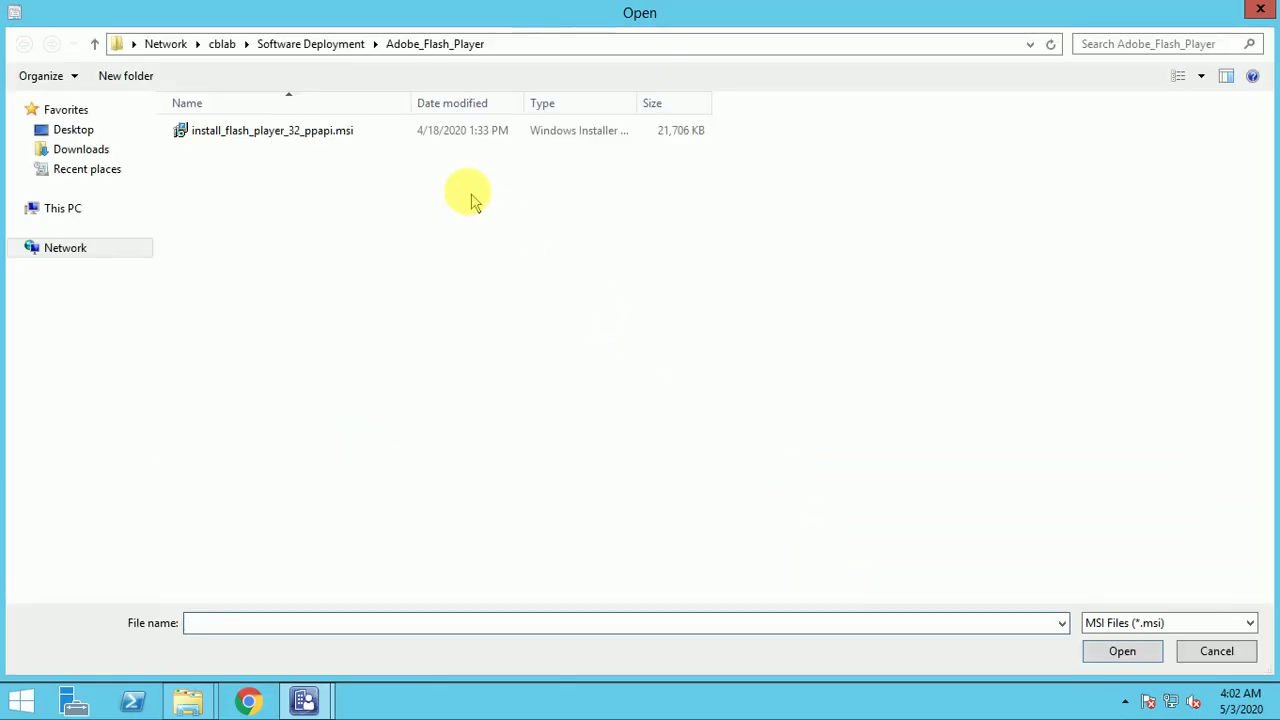
{"action": "left_click", "coordinate": [271, 130]}
{"action": "double_click", "coordinate": [303, 134]}
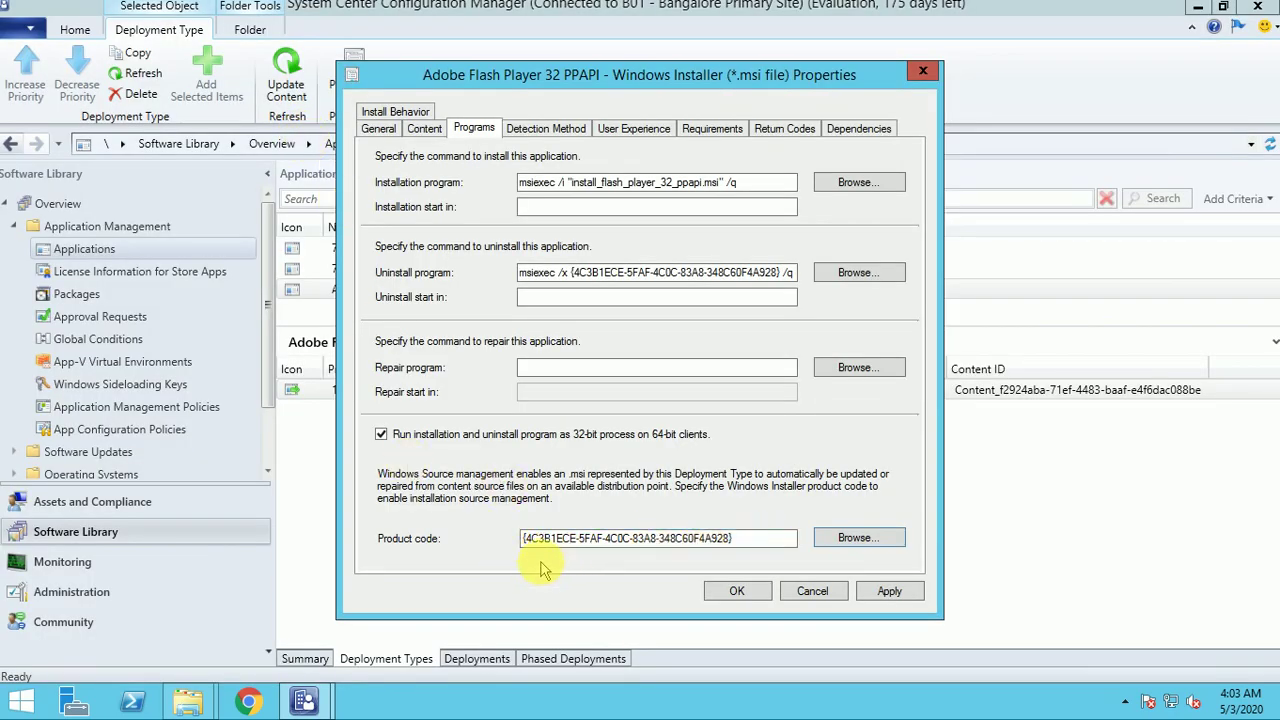
{"action": "left_click", "coordinate": [533, 129]}
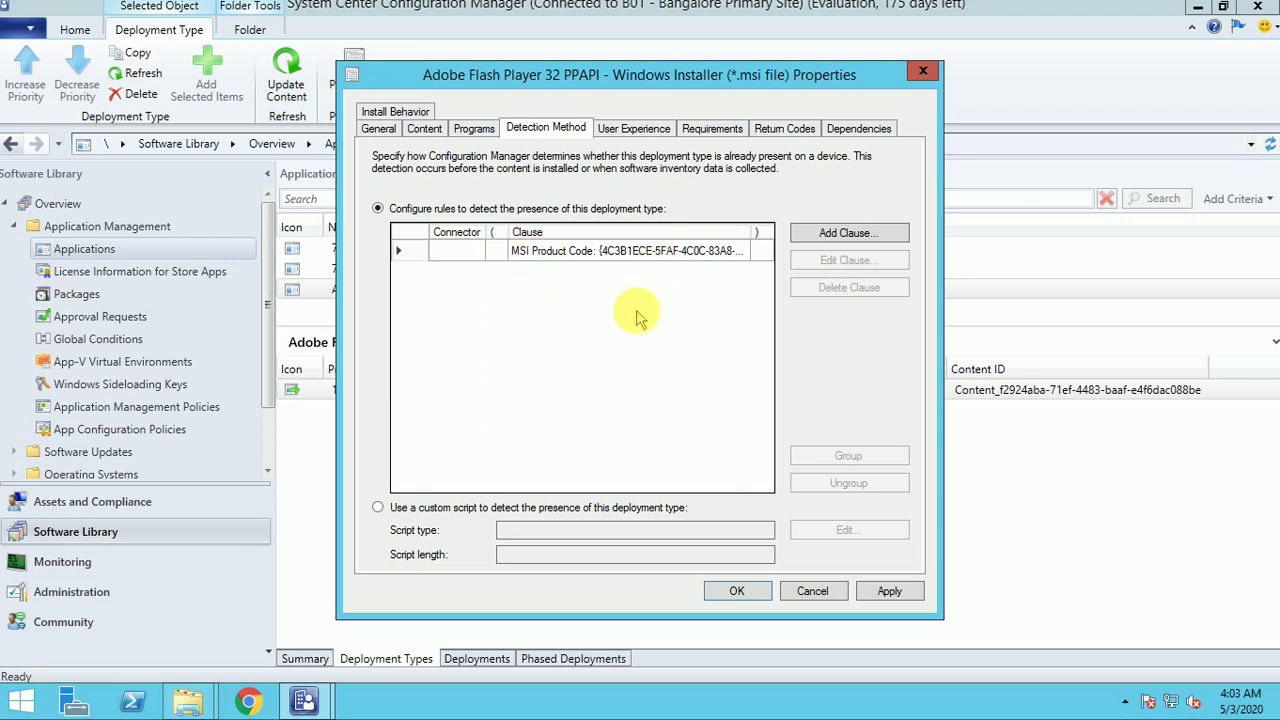
{"action": "left_click", "coordinate": [818, 234]}
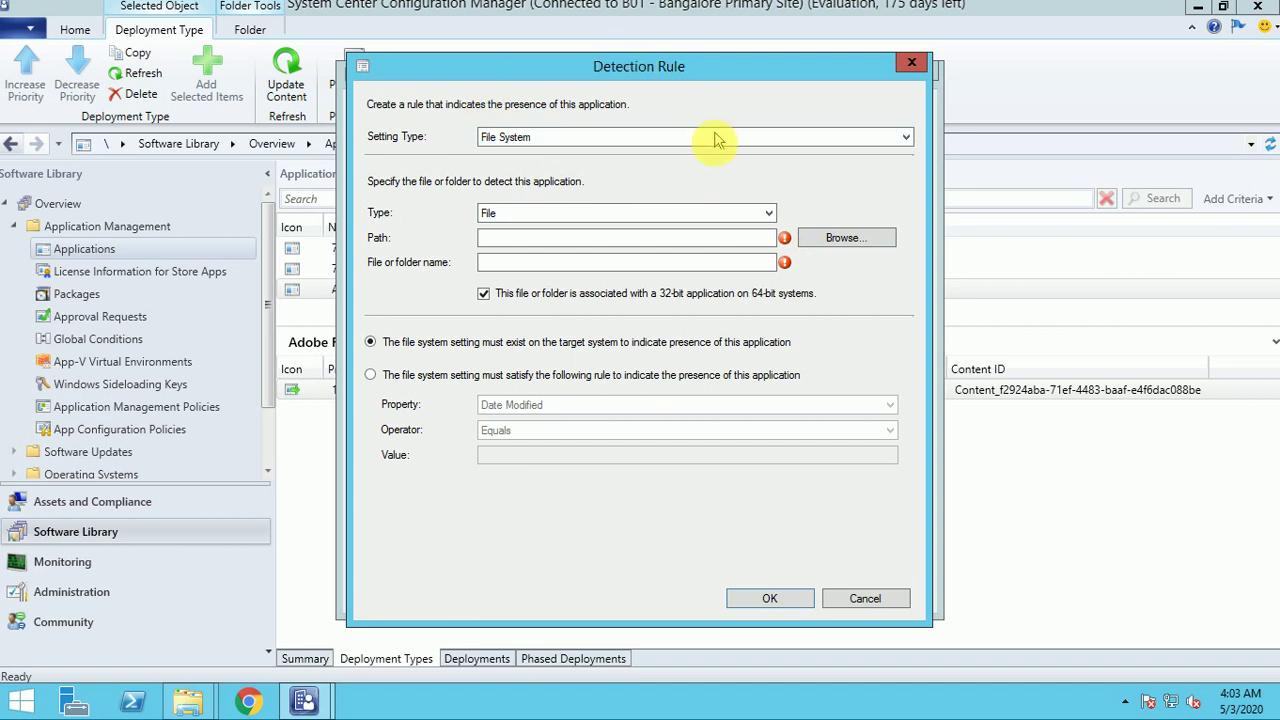
{"action": "left_click", "coordinate": [838, 240]}
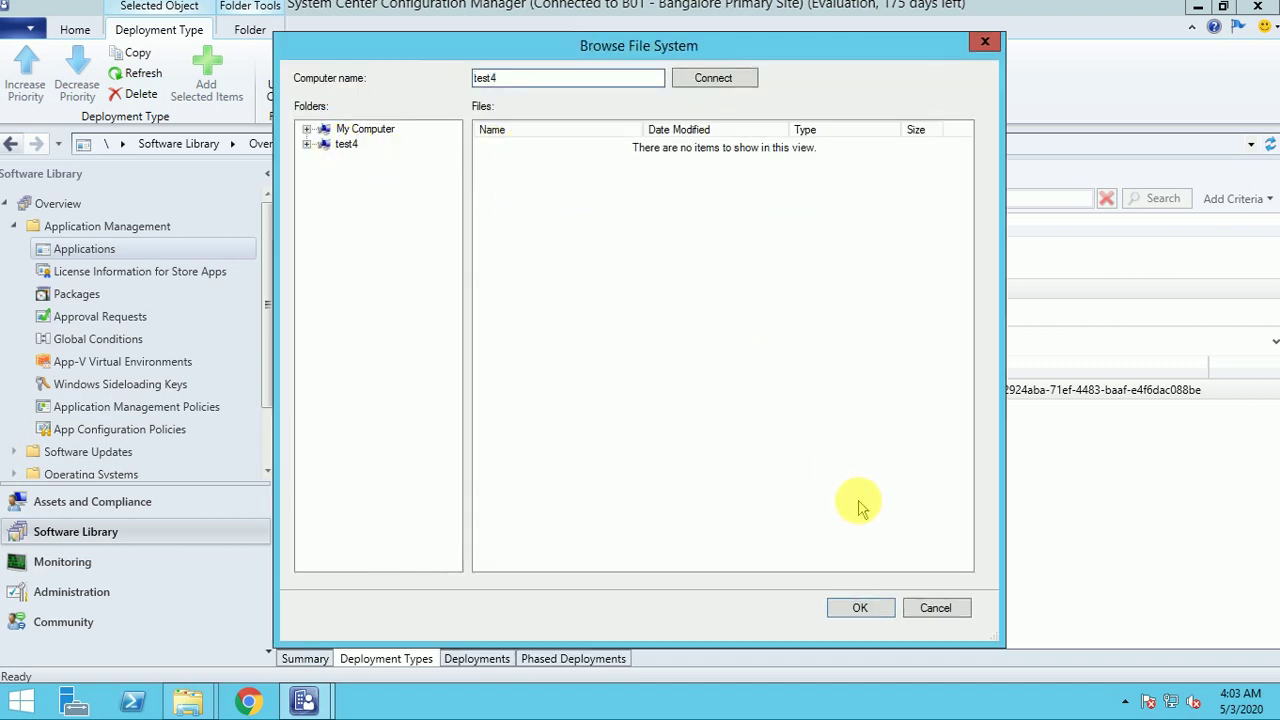
{"action": "left_click", "coordinate": [950, 610]}
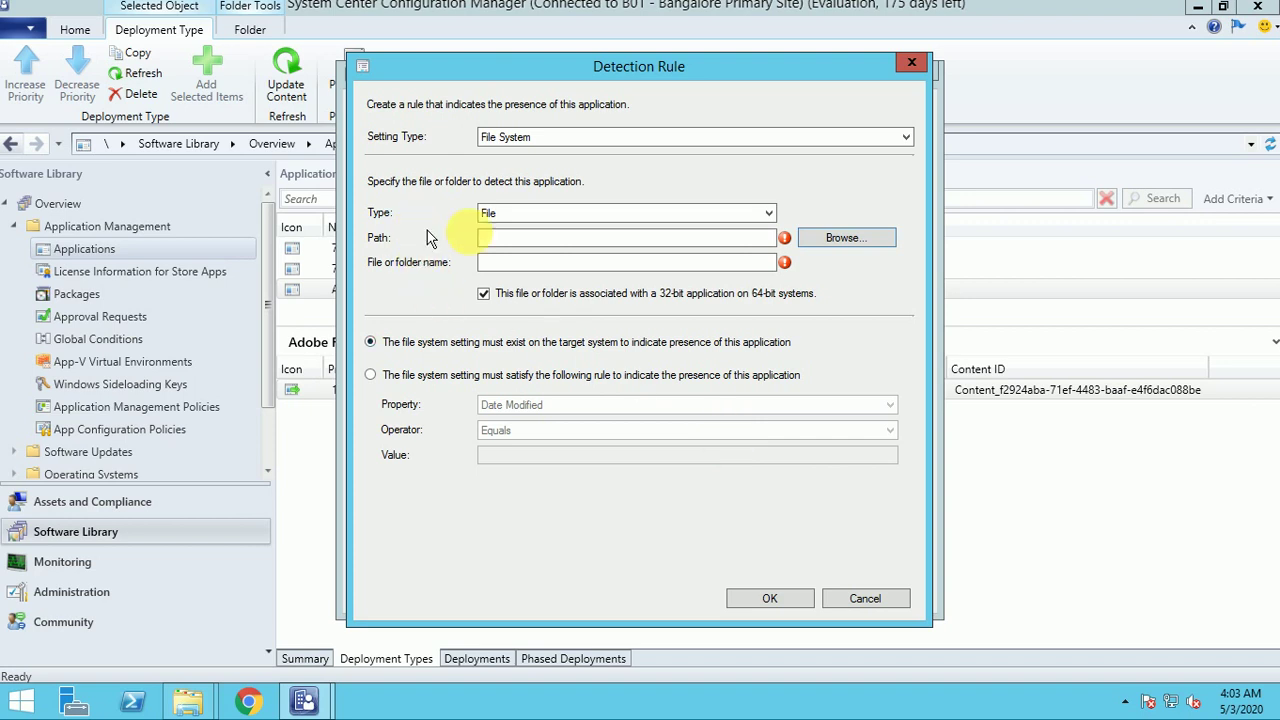
{"action": "left_click", "coordinate": [538, 237]}
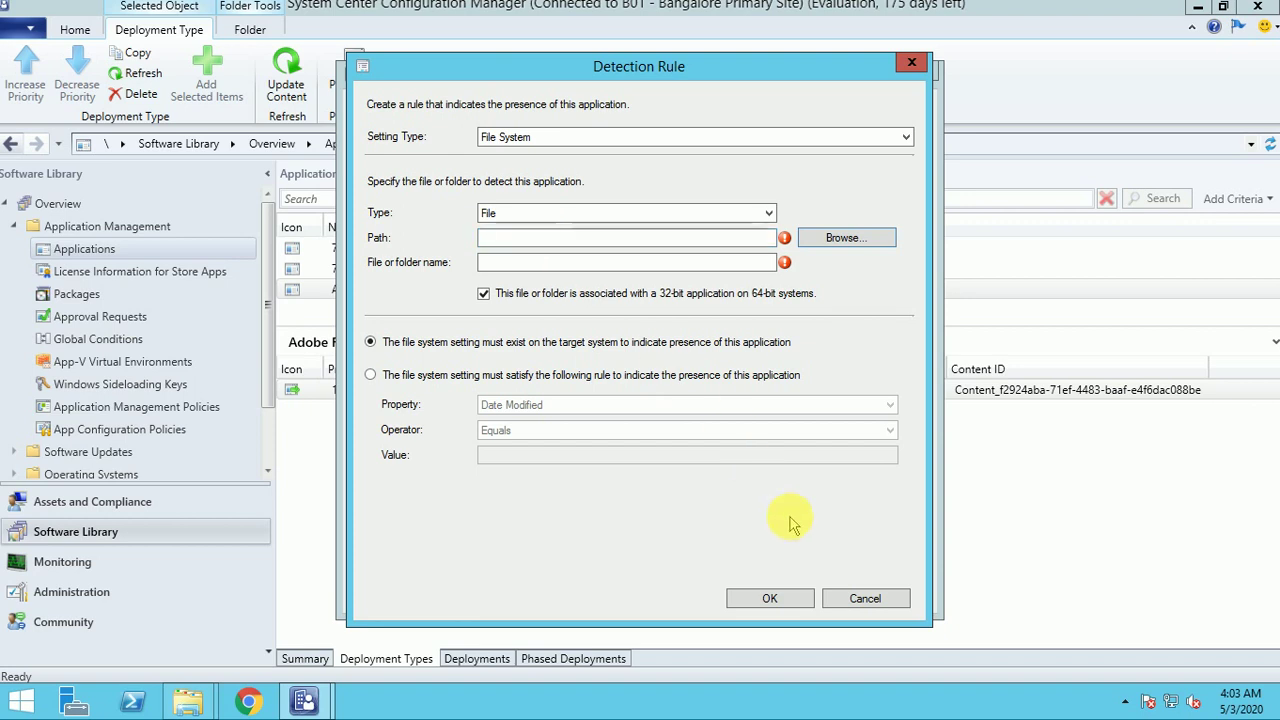
{"action": "left_click", "coordinate": [866, 600]}
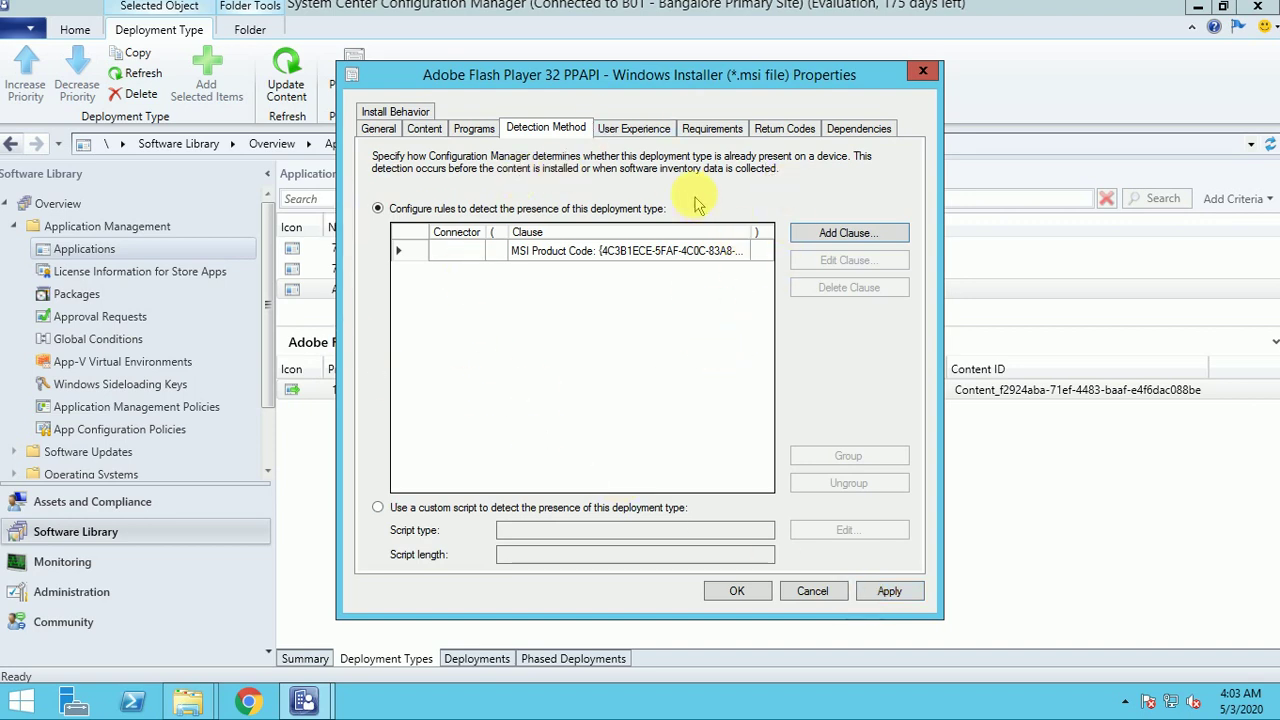
In the user experience settings, review the installation behavior and logon requirement choices and keep the installation program visibility Hidden
{"action": "left_click", "coordinate": [638, 129]}
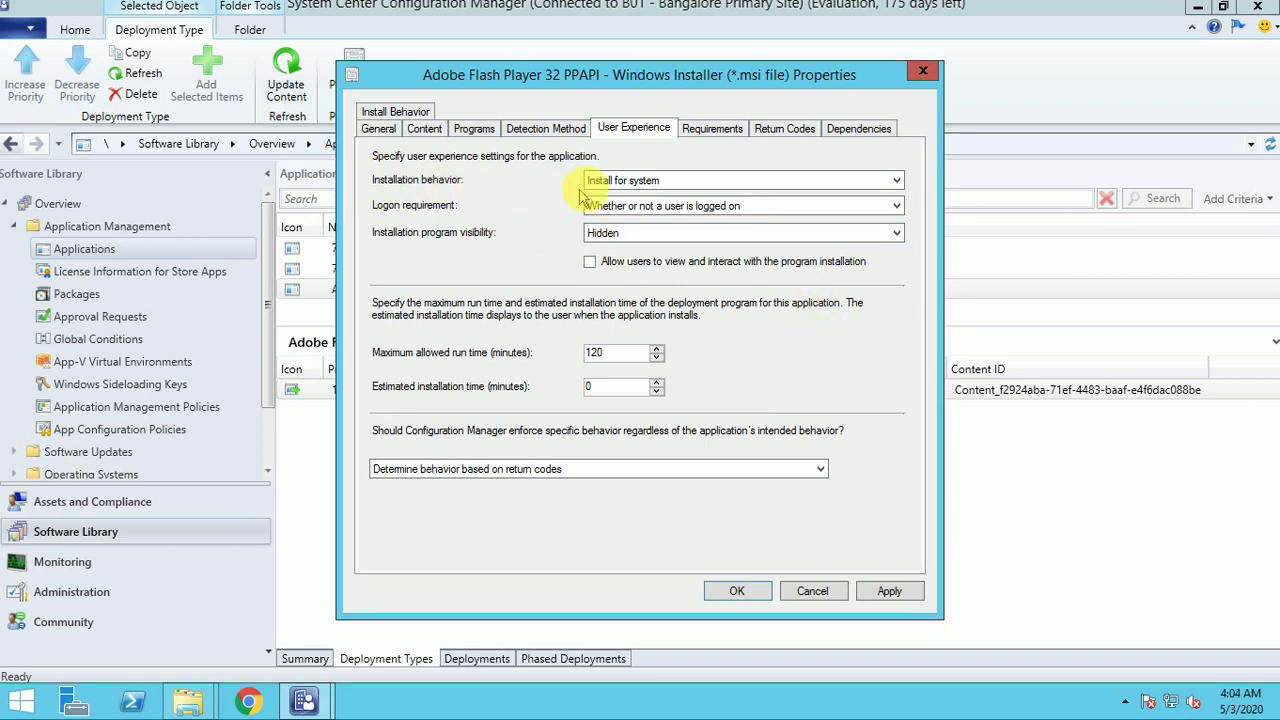
{"action": "left_click", "coordinate": [628, 181]}
{"action": "left_click", "coordinate": [628, 183]}
{"action": "left_click", "coordinate": [620, 206]}
{"action": "left_click", "coordinate": [620, 208]}
{"action": "left_click", "coordinate": [679, 238]}
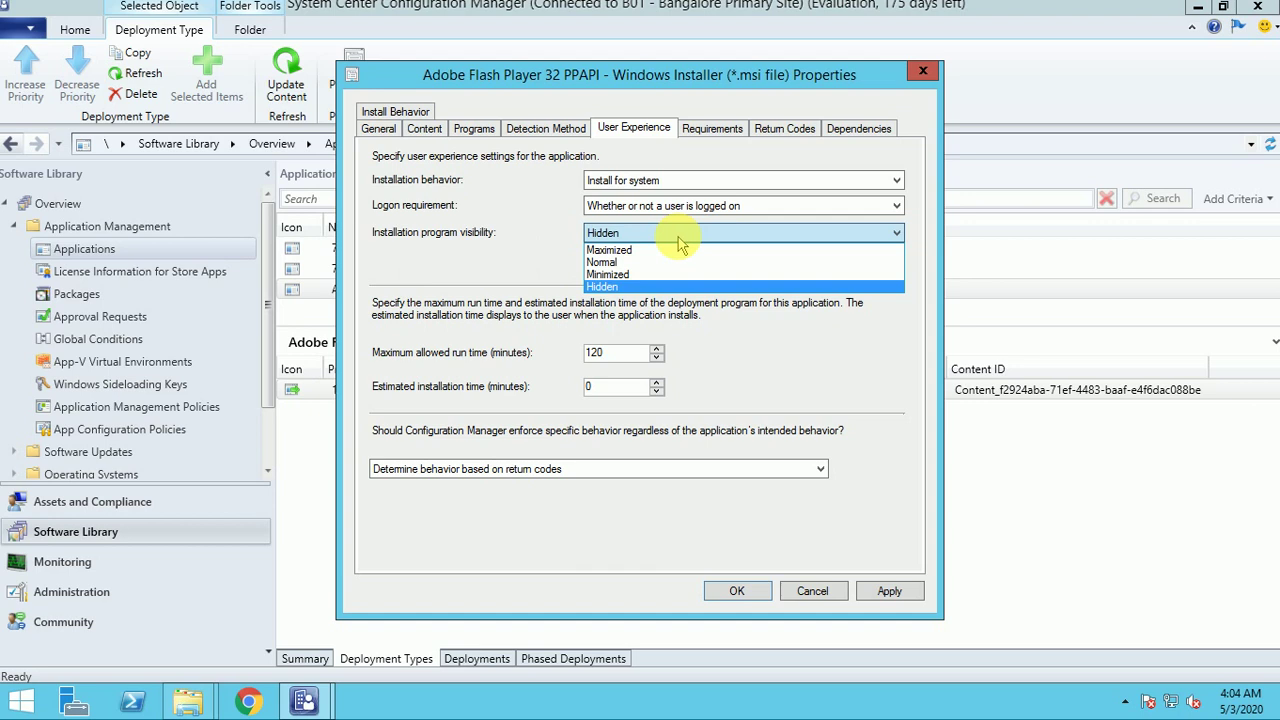
{"action": "left_click", "coordinate": [636, 286]}
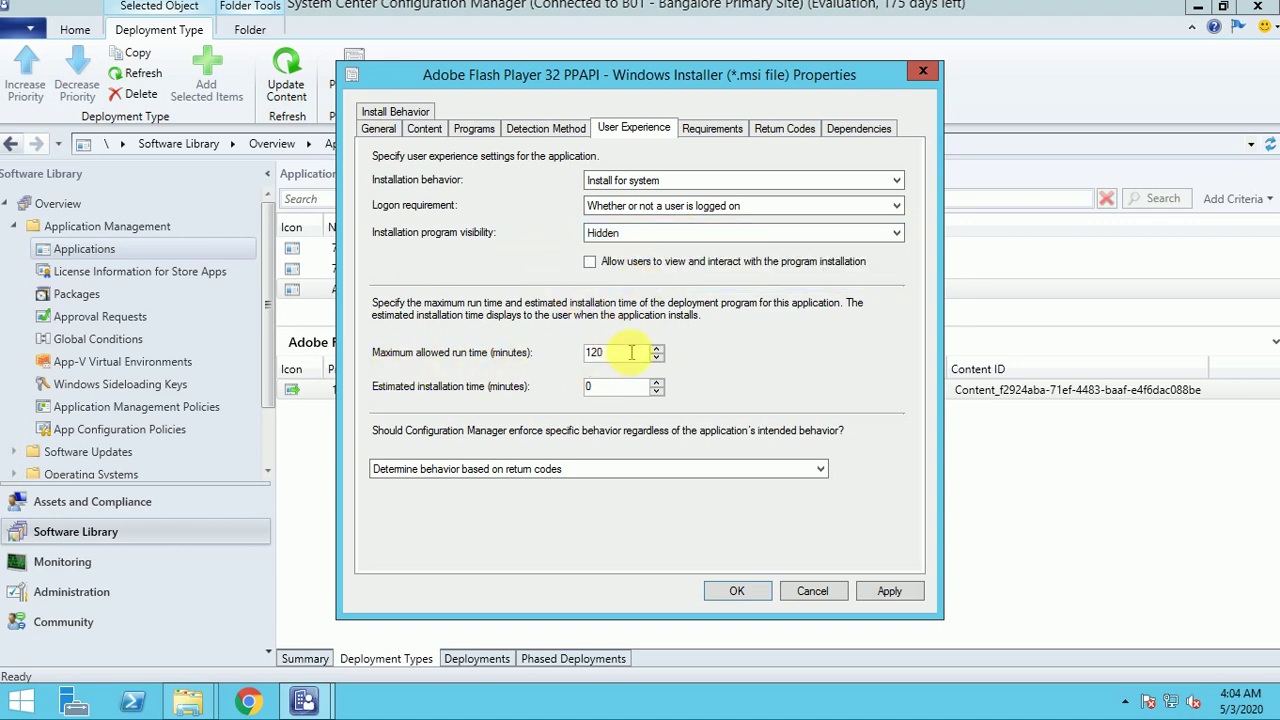
Set the maximum allowed run time to 20 minutes and estimated installation time to 5, keeping Determine behavior based on return codes
{"action": "key", "text": "BackSpace"}
{"action": "key", "text": "BackSpace"}
{"action": "key", "text": "BackSpace"}
{"action": "type", "text": "15"}
{"action": "key", "text": "BackSpace"}
{"action": "key", "text": "BackSpace"}
{"action": "type", "text": "20"}
{"action": "left_click", "coordinate": [626, 387]}
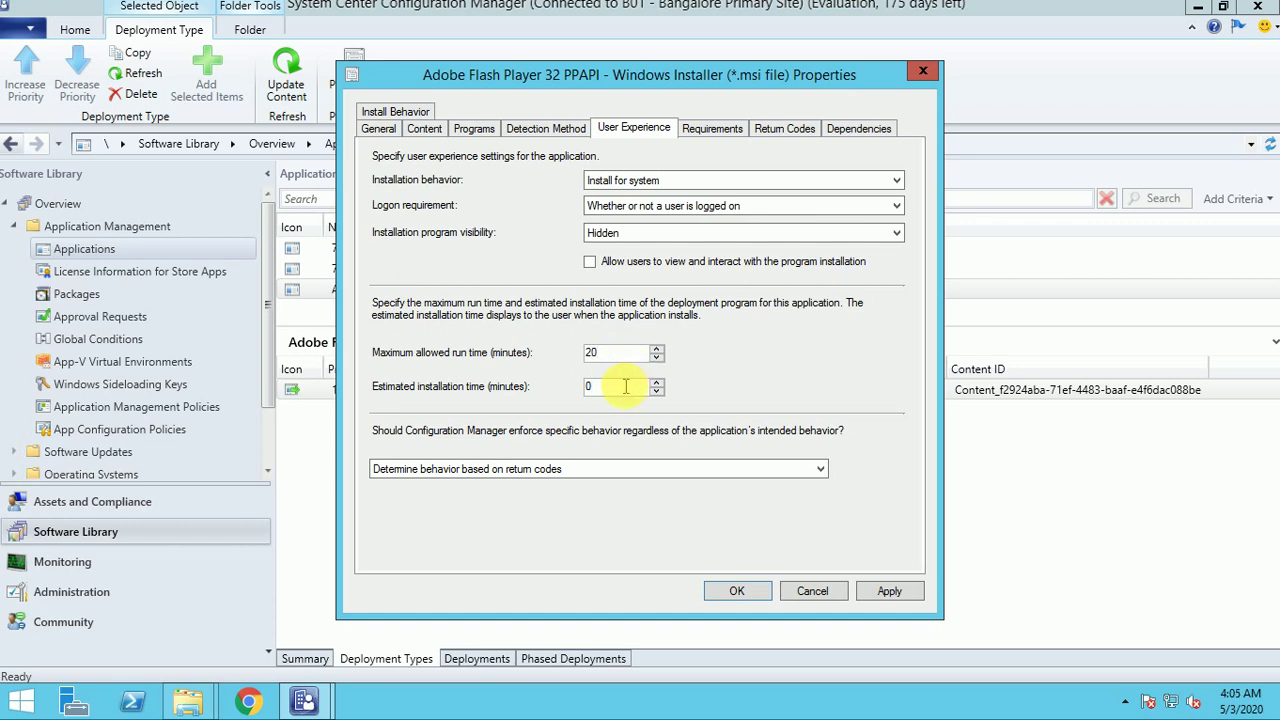
{"action": "key", "text": "BackSpace"}
{"action": "type", "text": "5"}
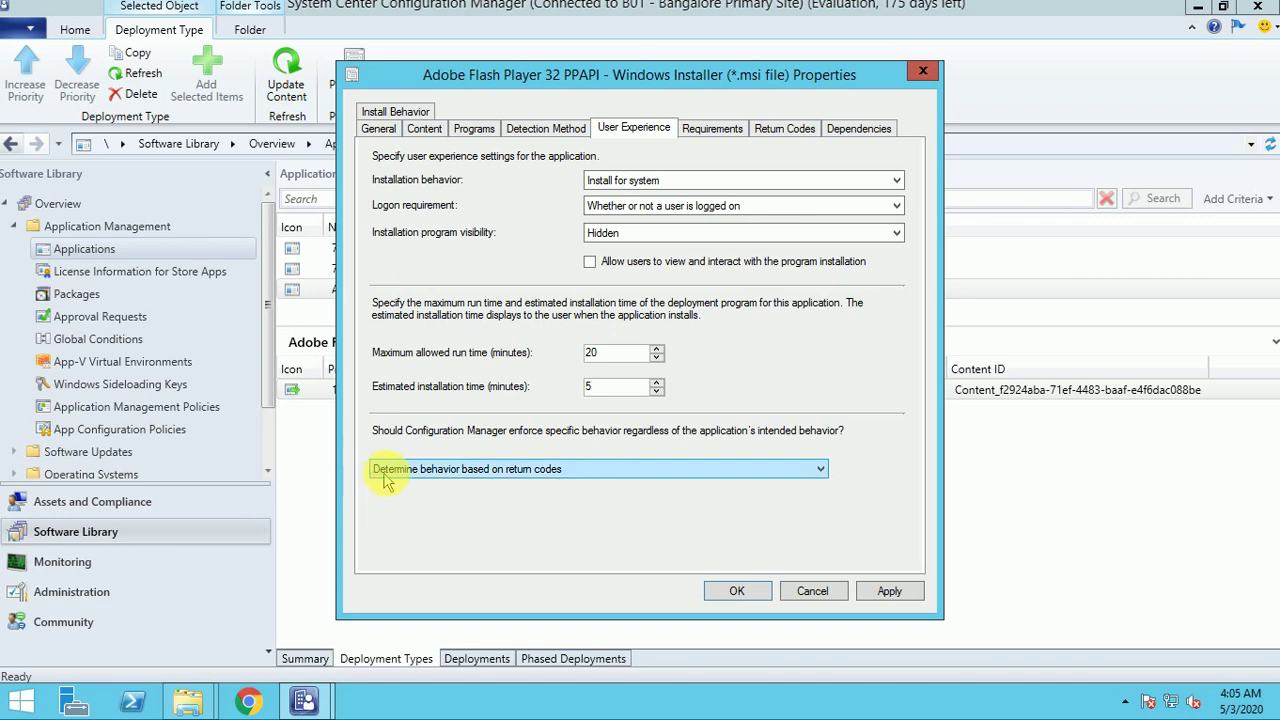
{"action": "left_click", "coordinate": [455, 472]}
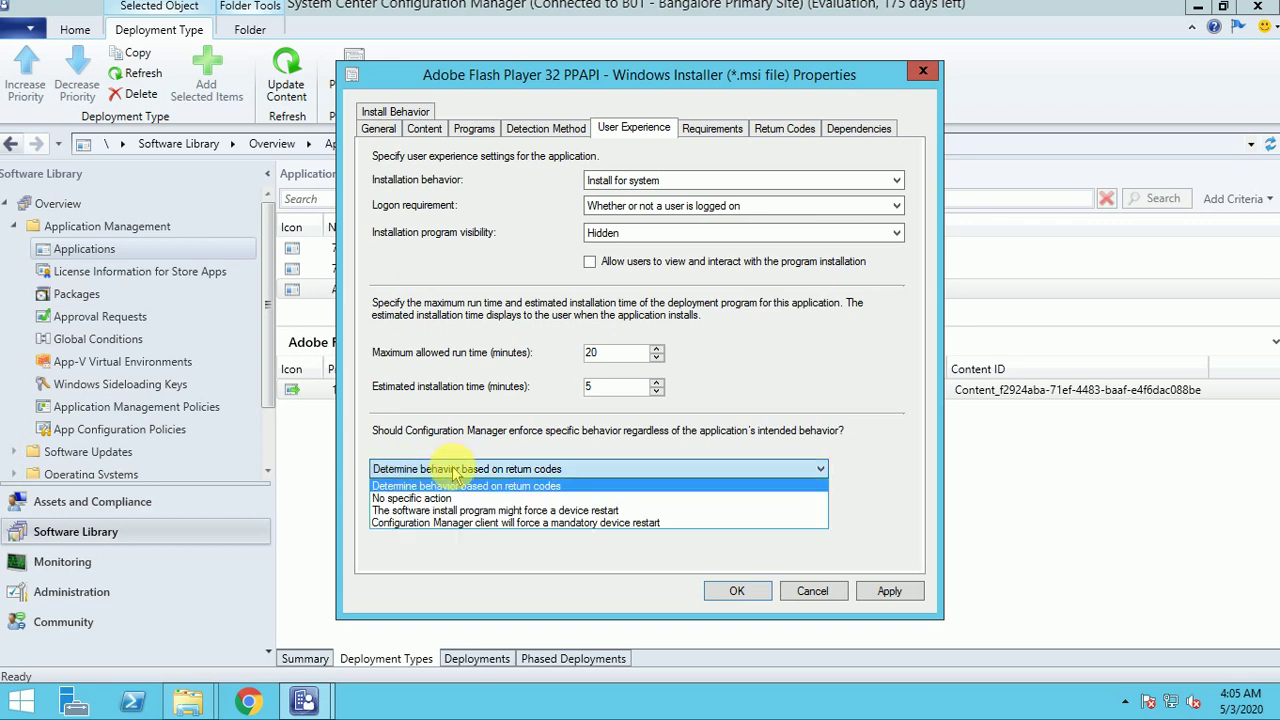
{"action": "left_click", "coordinate": [468, 487]}
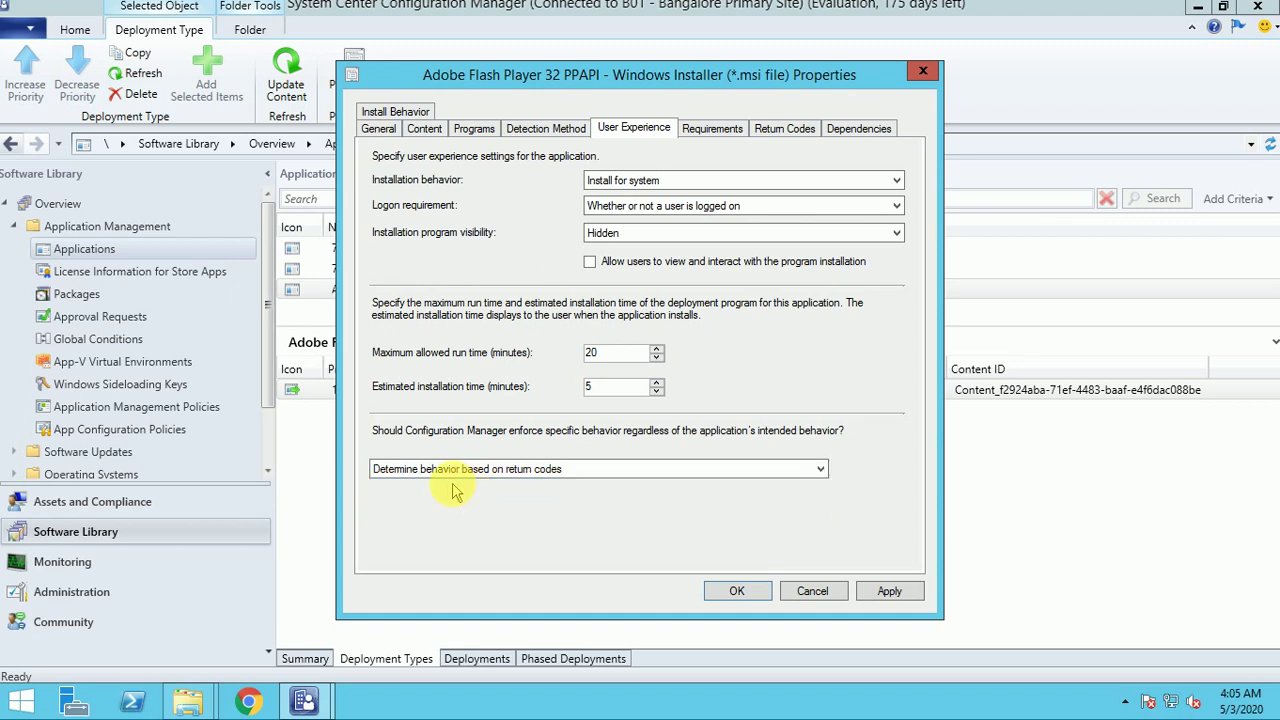
{"action": "left_click", "coordinate": [790, 131]}
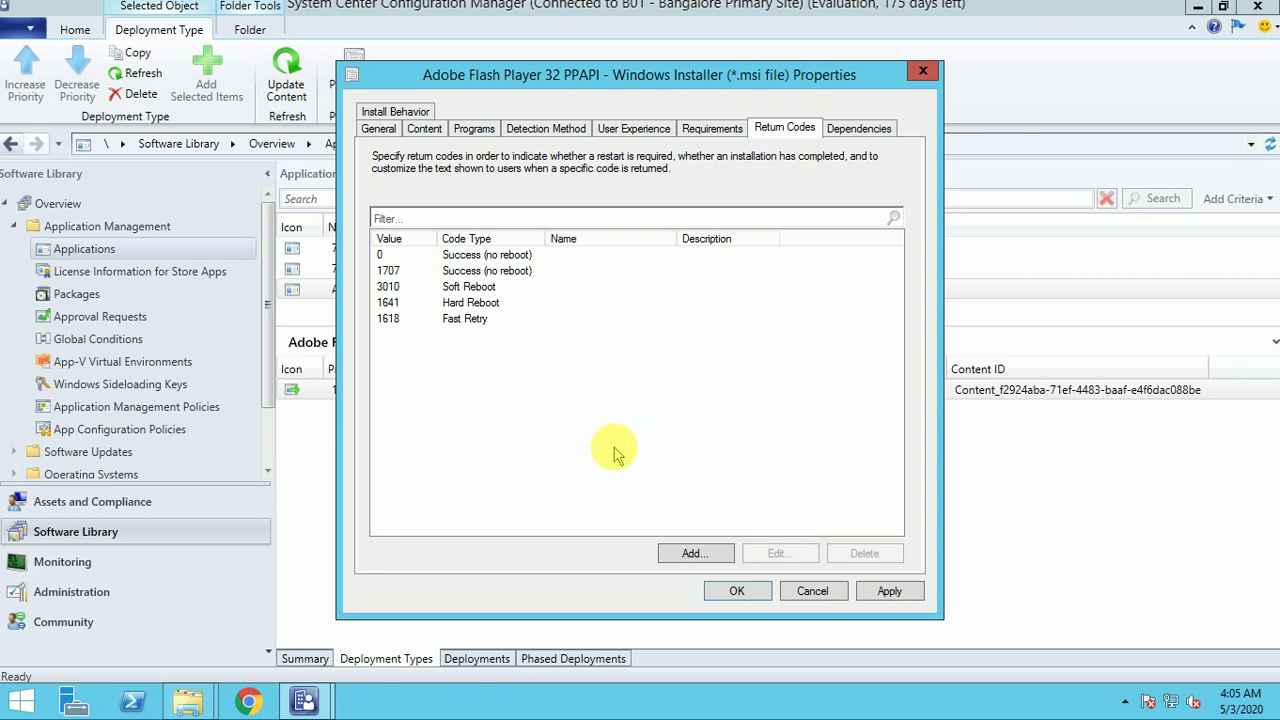
{"action": "left_click", "coordinate": [688, 553]}
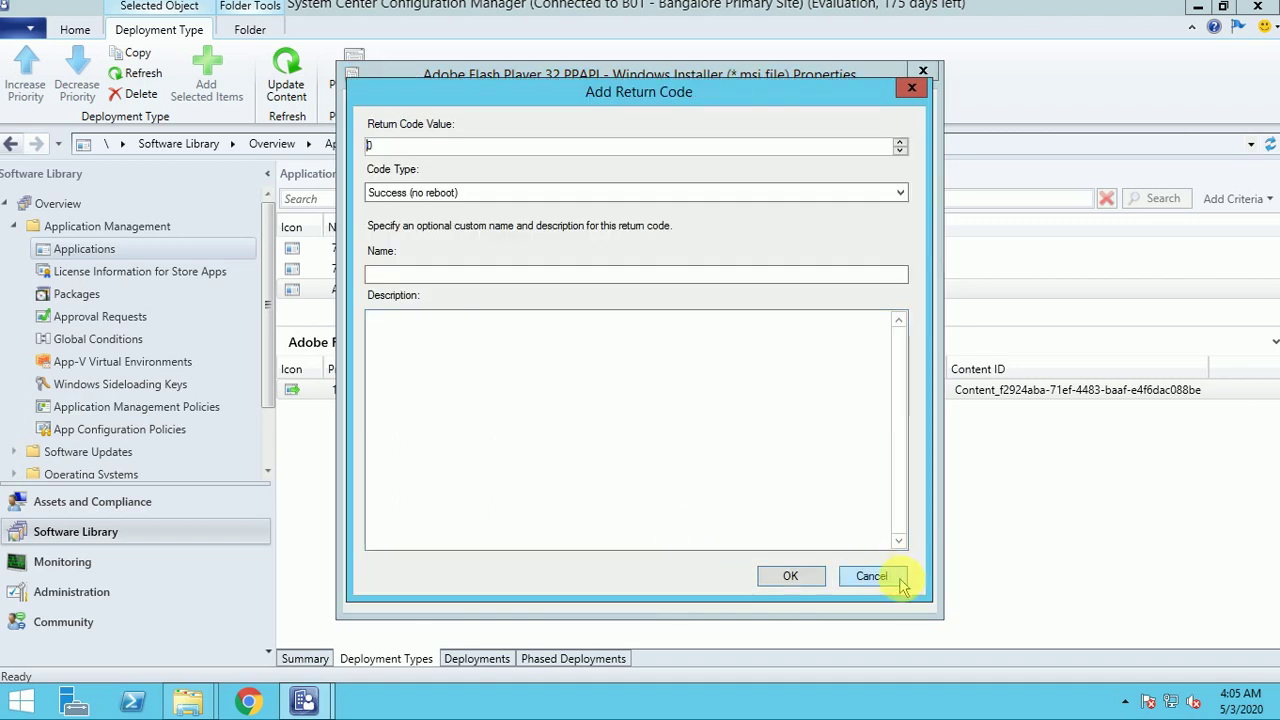
{"action": "left_click", "coordinate": [869, 577]}
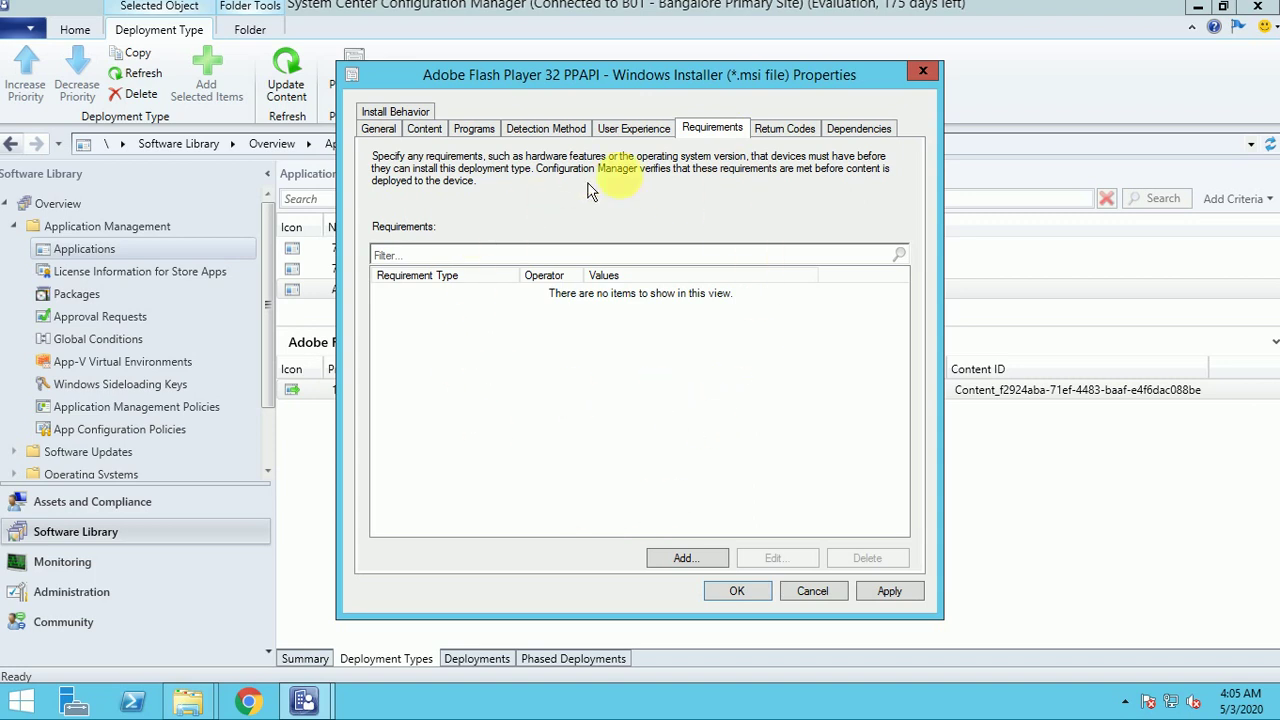
Draft a Device requirement with the Operating system condition One of Windows 7, Windows 8.1 and Windows 10, and discard it
{"action": "left_click", "coordinate": [665, 559]}
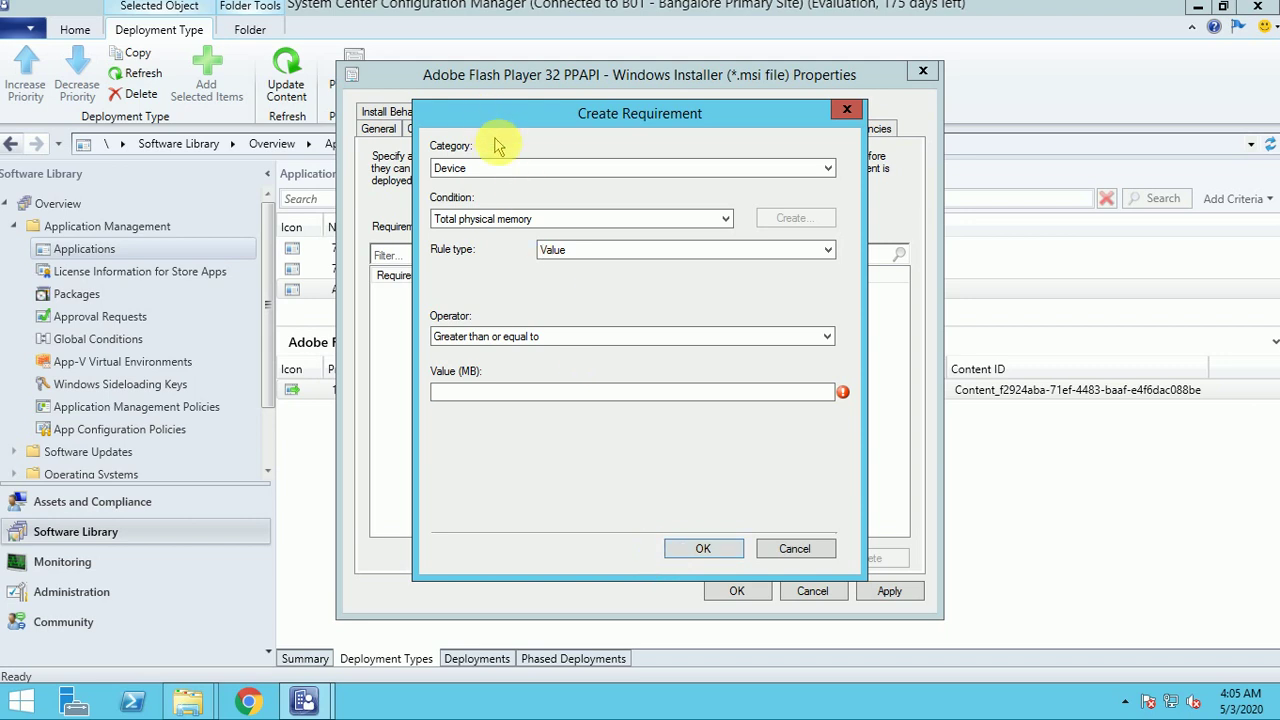
{"action": "left_click", "coordinate": [514, 168]}
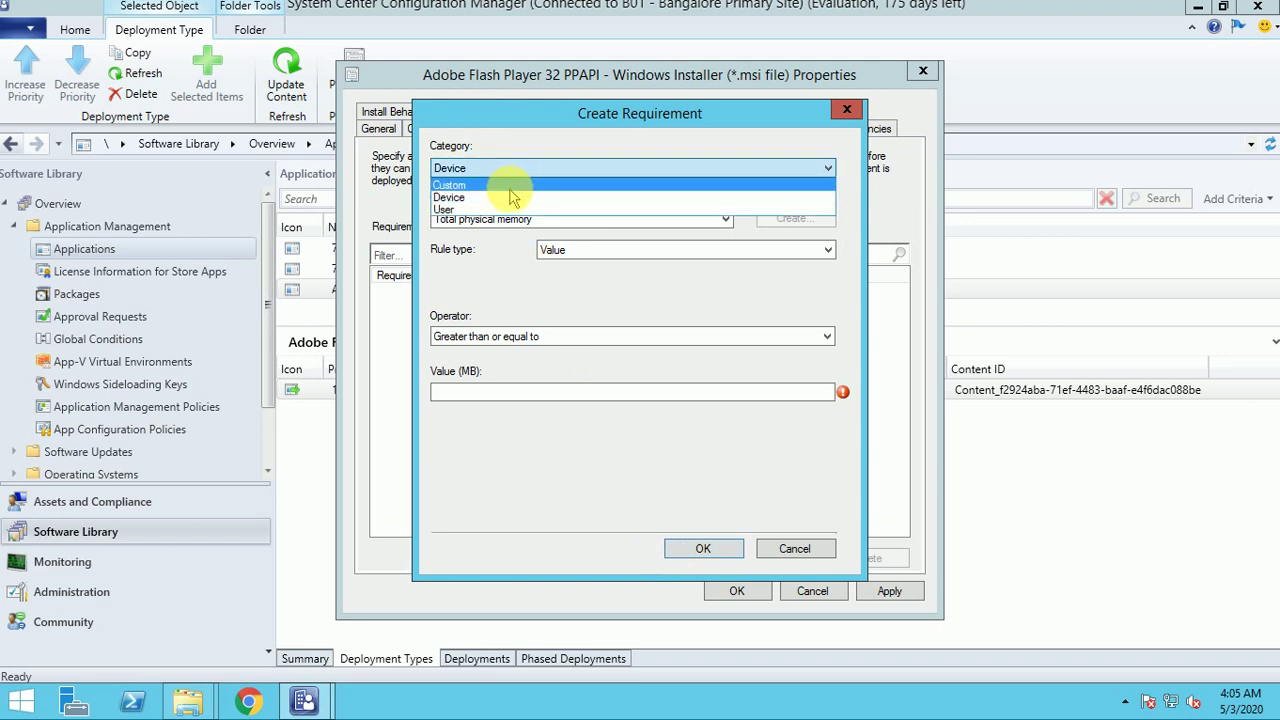
{"action": "left_click", "coordinate": [510, 186]}
{"action": "left_click", "coordinate": [486, 168]}
{"action": "left_click", "coordinate": [497, 197]}
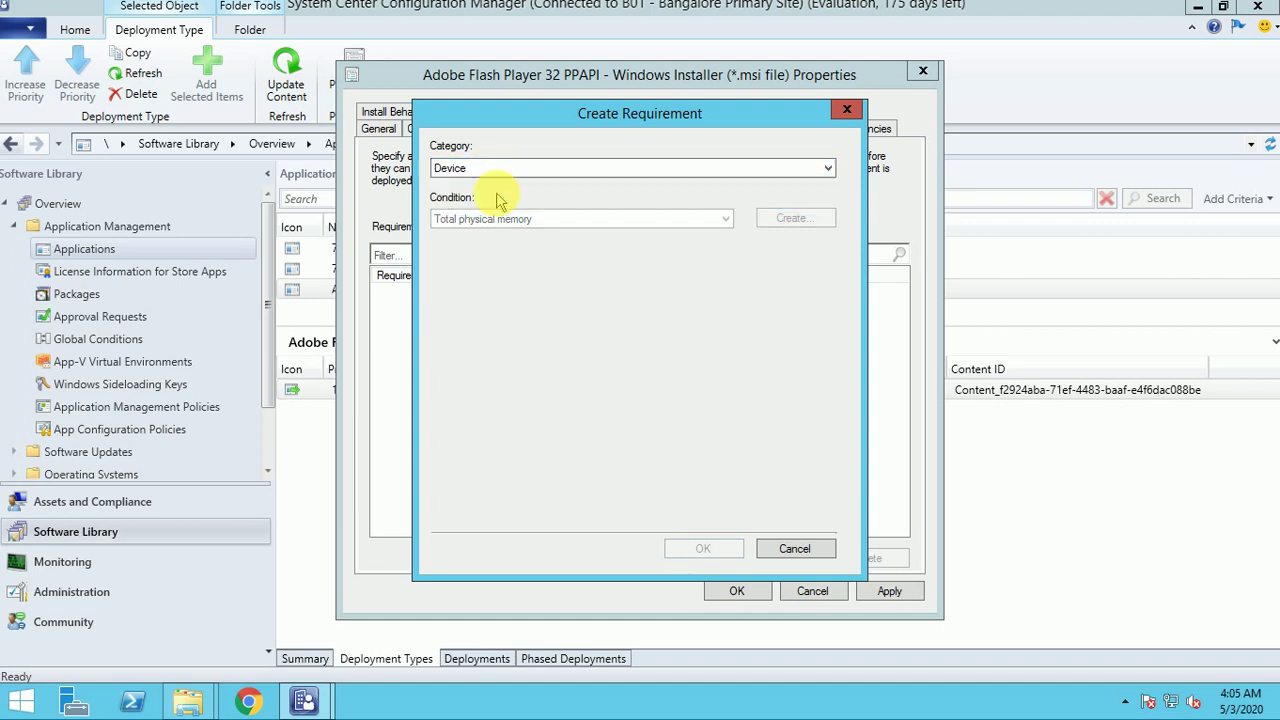
{"action": "left_click", "coordinate": [489, 219]}
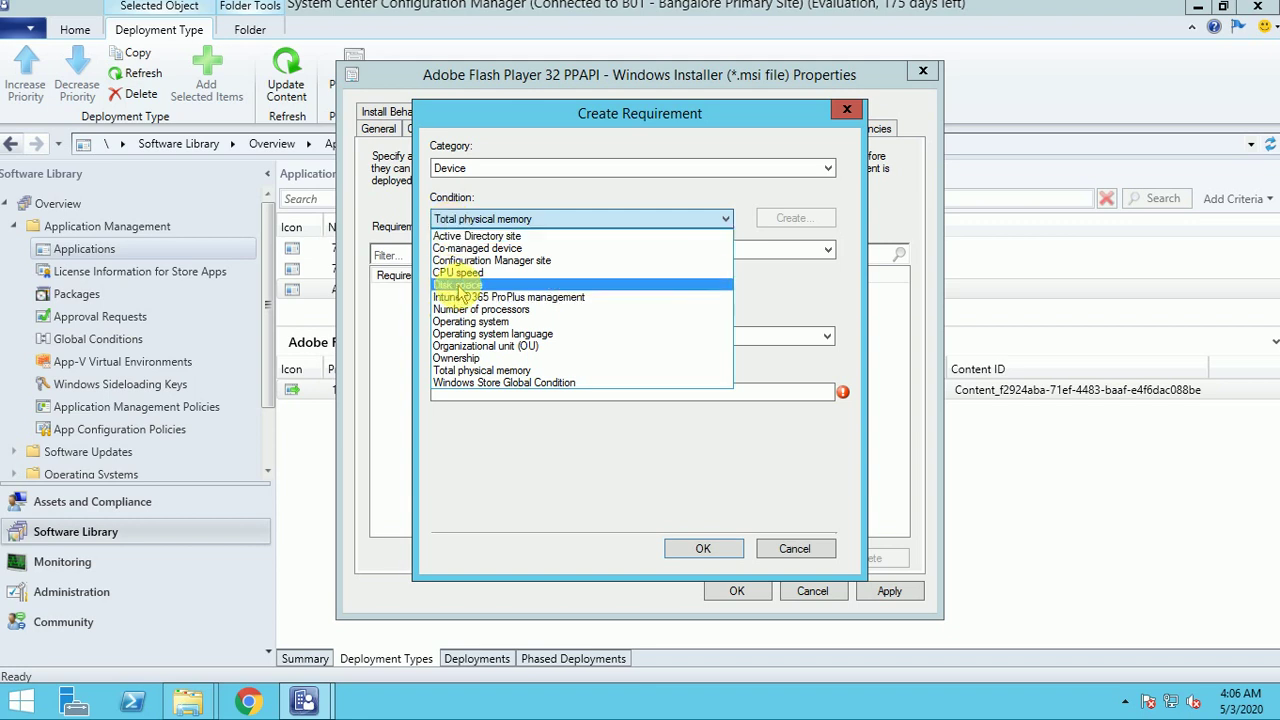
{"action": "left_click", "coordinate": [478, 322]}
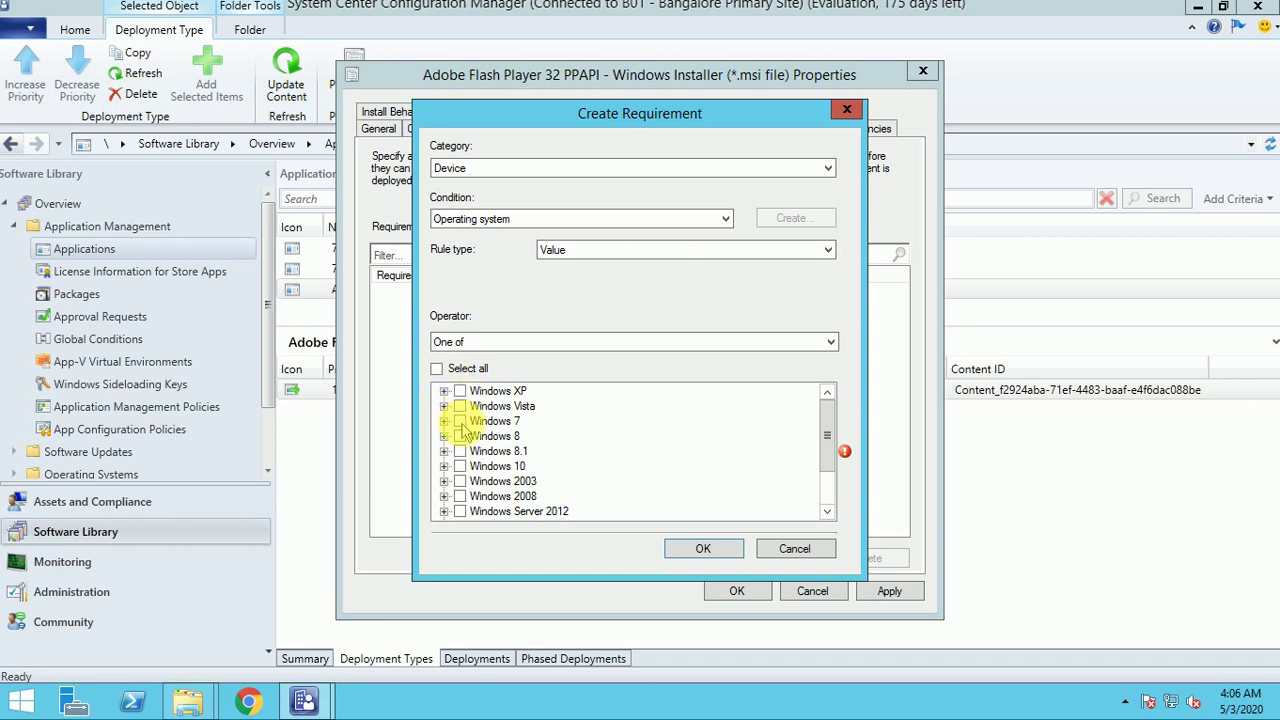
{"action": "left_click", "coordinate": [460, 421]}
{"action": "left_click", "coordinate": [460, 451]}
{"action": "left_click", "coordinate": [460, 466]}
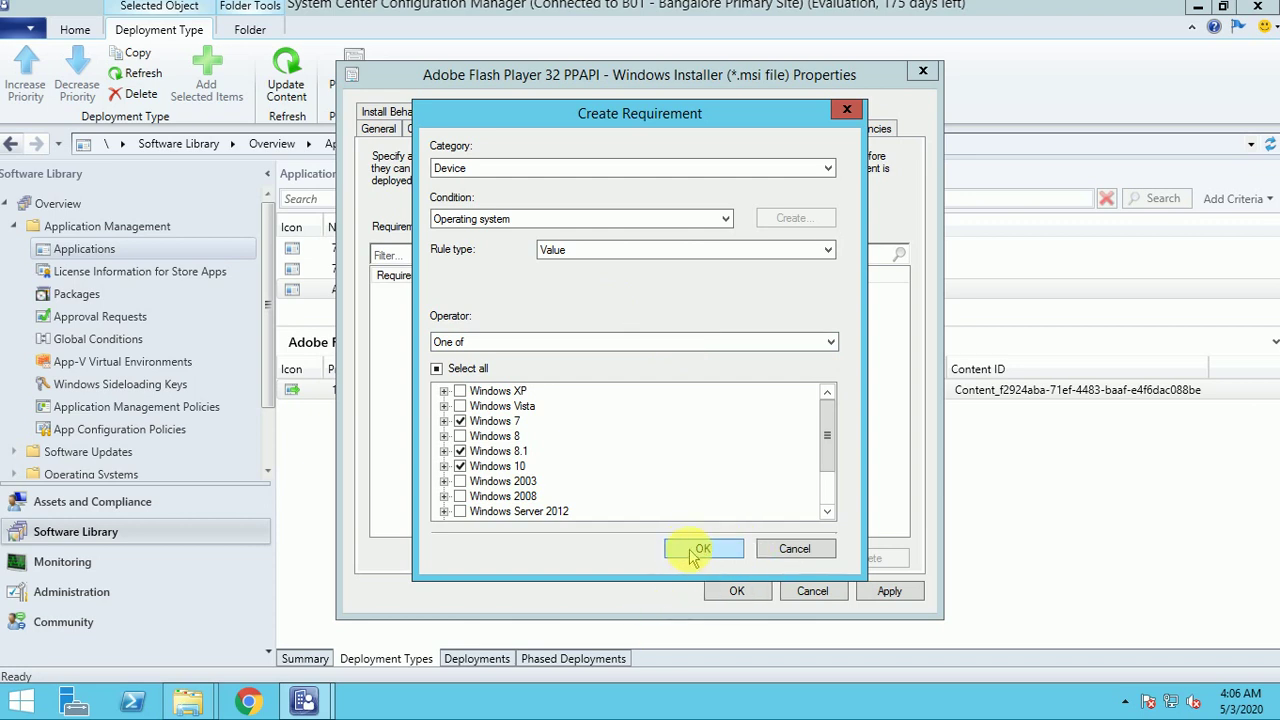
{"action": "left_click", "coordinate": [794, 549]}
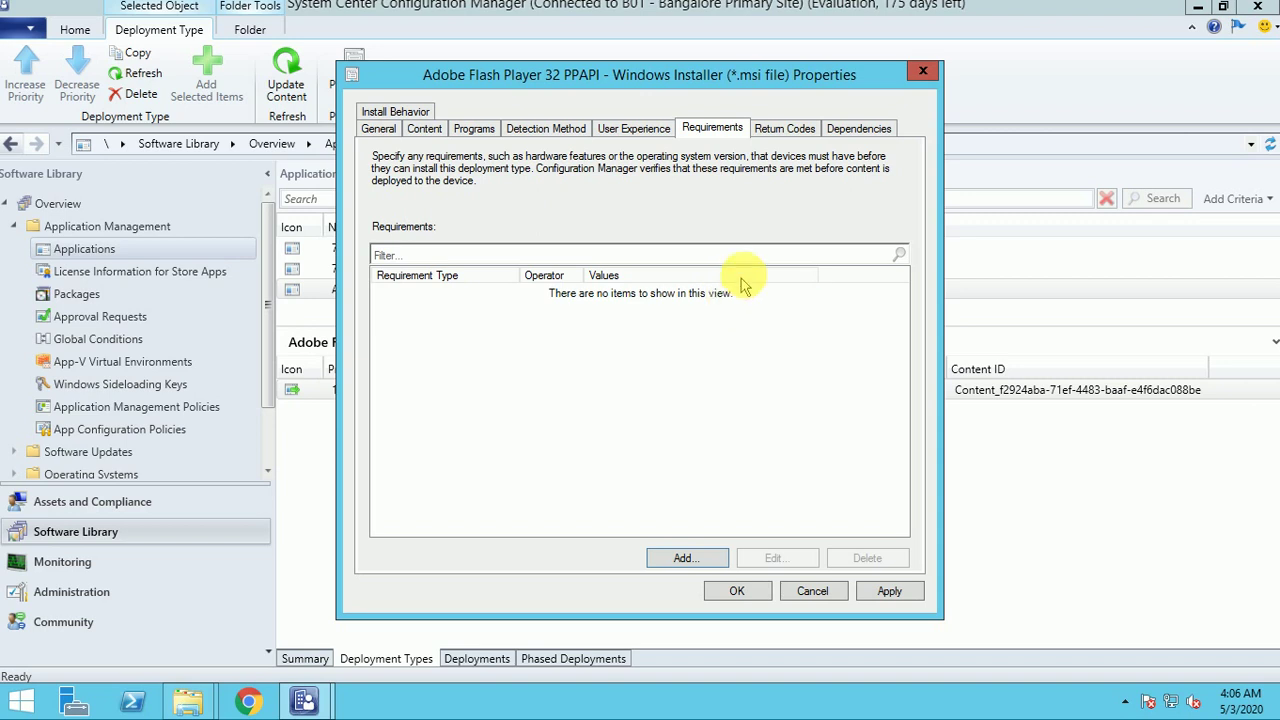
Review the software dependencies and the executable file entry under install behavior, and save the deployment type's properties
{"action": "left_click", "coordinate": [859, 129]}
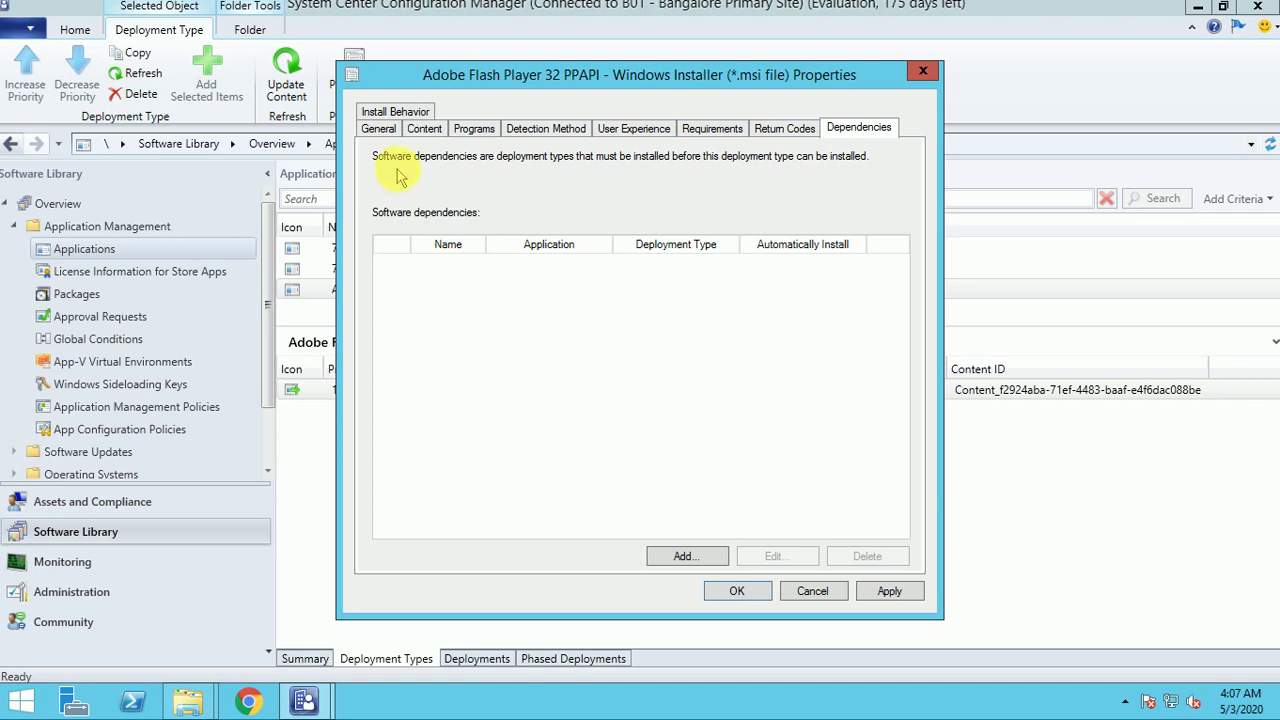
{"action": "left_click", "coordinate": [395, 112]}
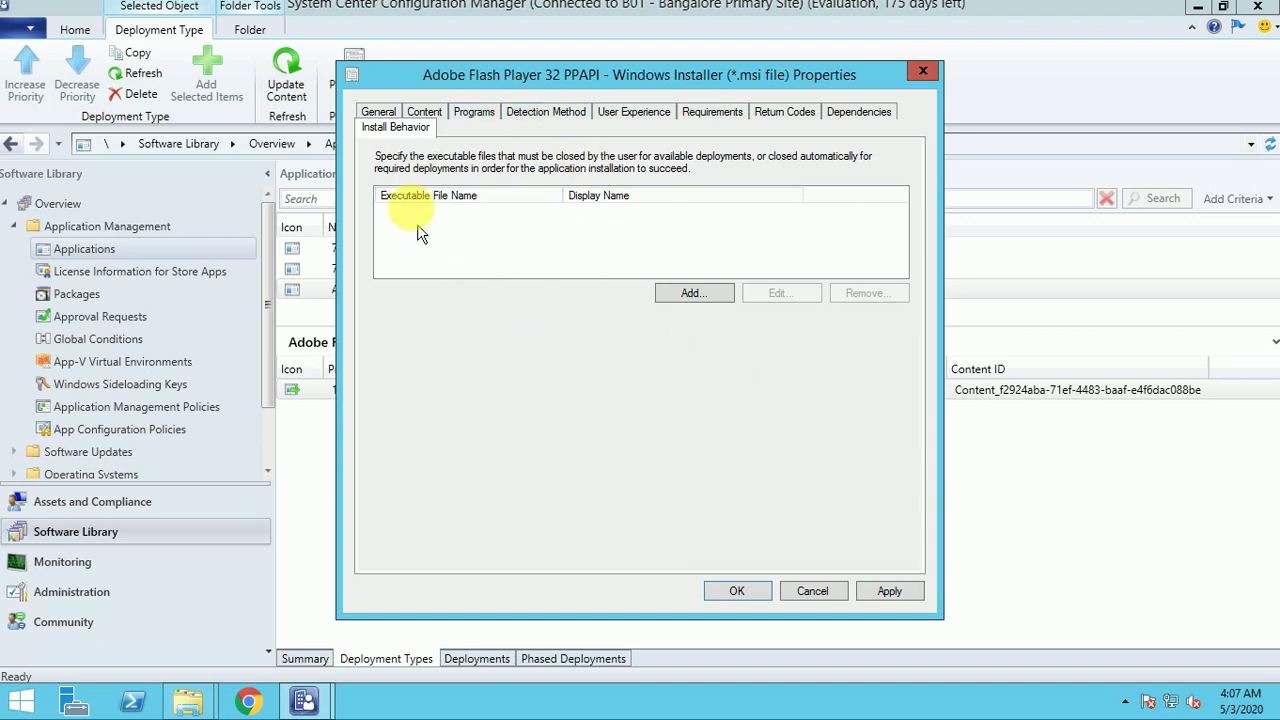
{"action": "left_click", "coordinate": [692, 292]}
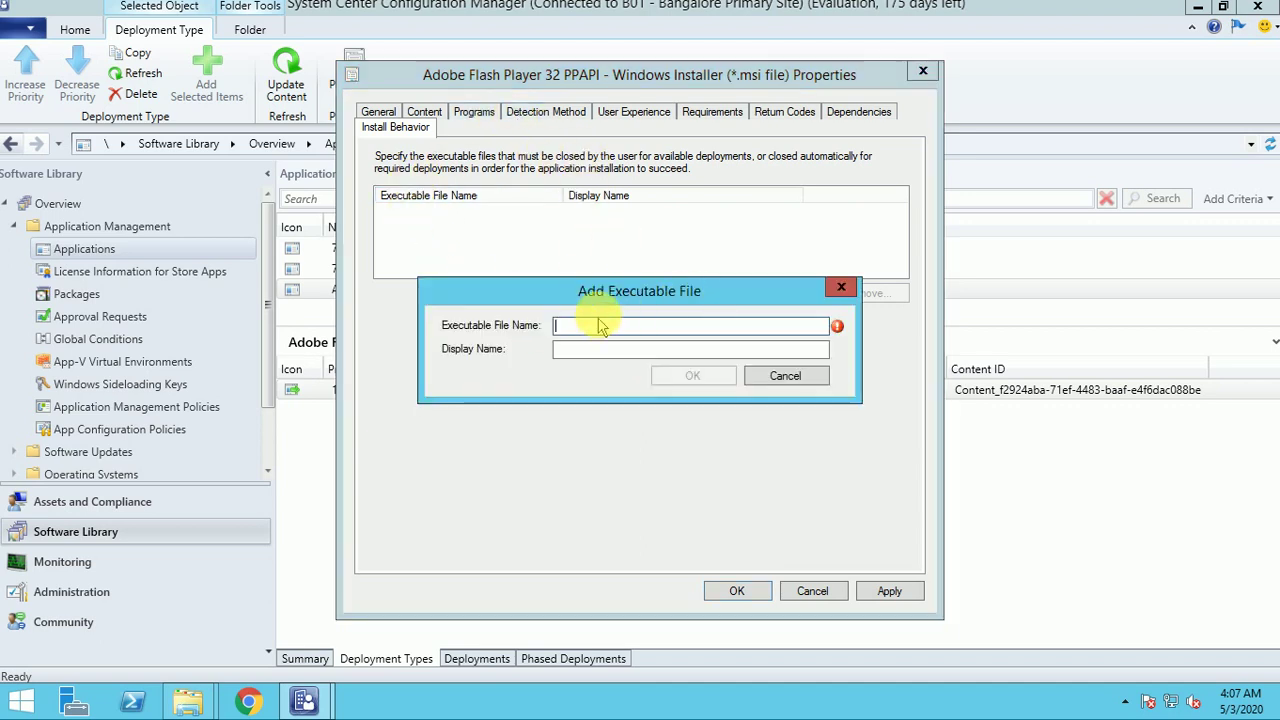
{"action": "left_click_drag", "start_coordinate": [591, 297], "coordinate": [579, 347]}
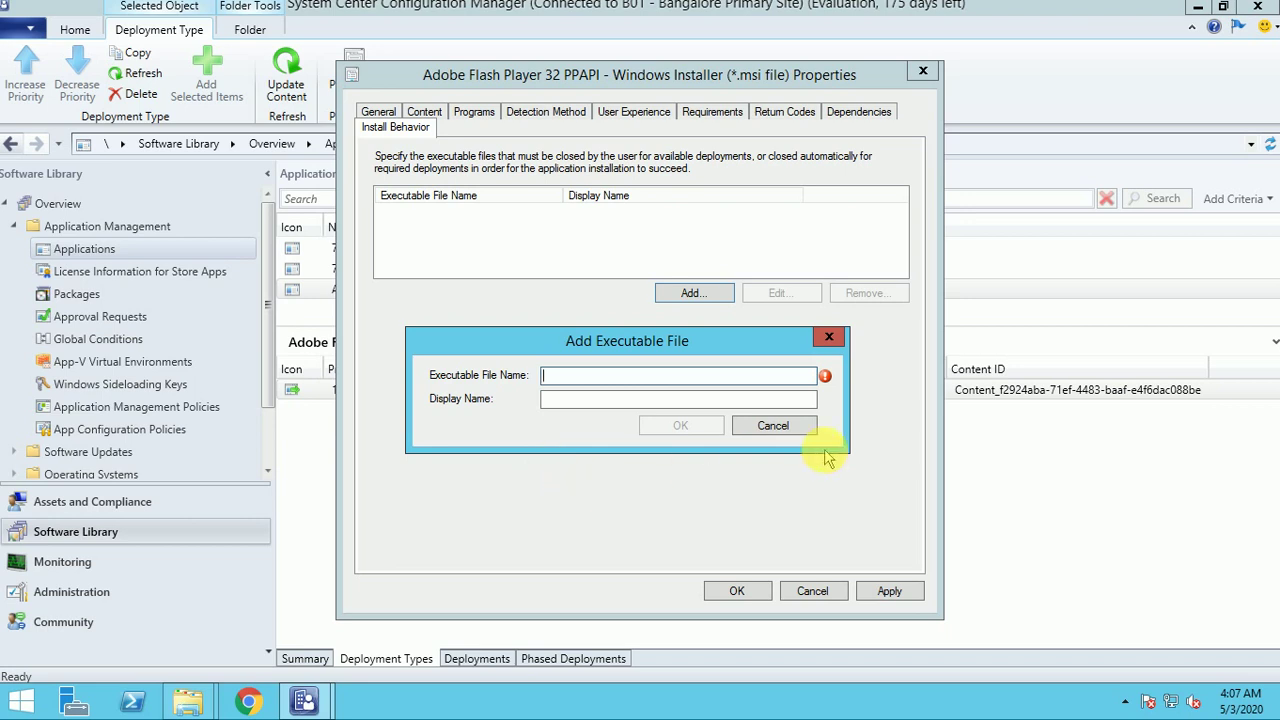
{"action": "left_click", "coordinate": [772, 425]}
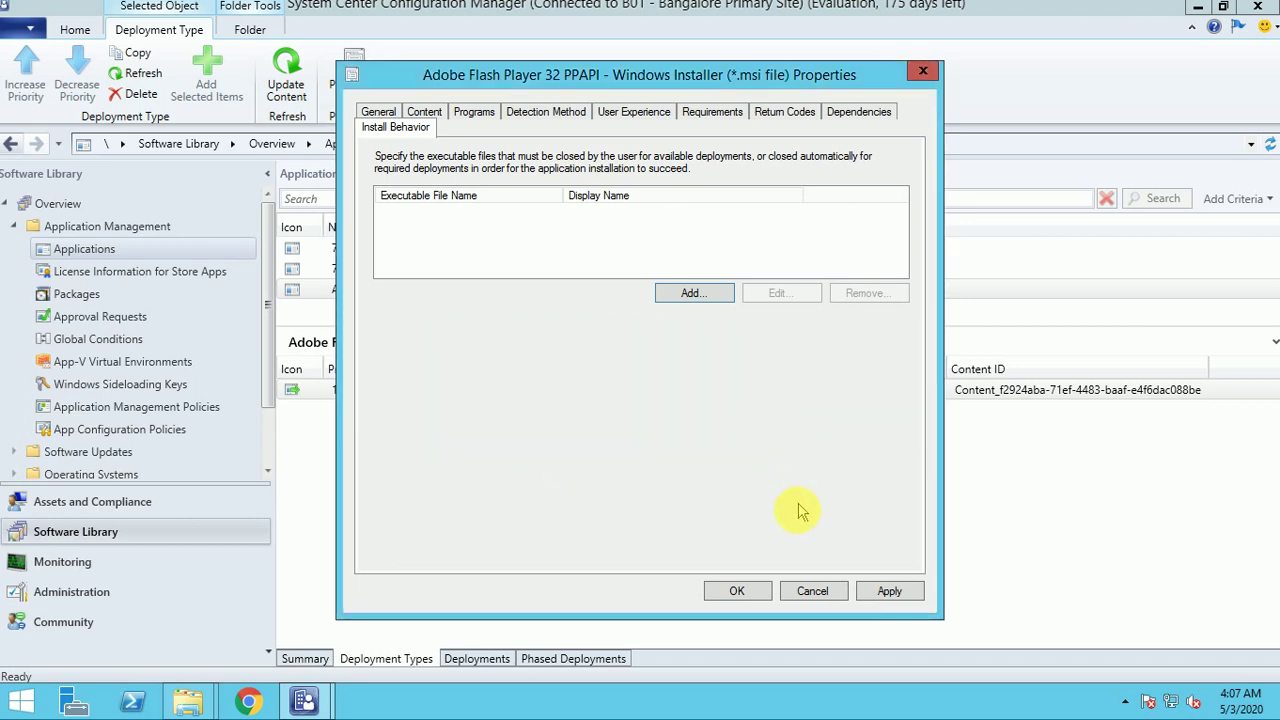
{"action": "left_click", "coordinate": [725, 589]}
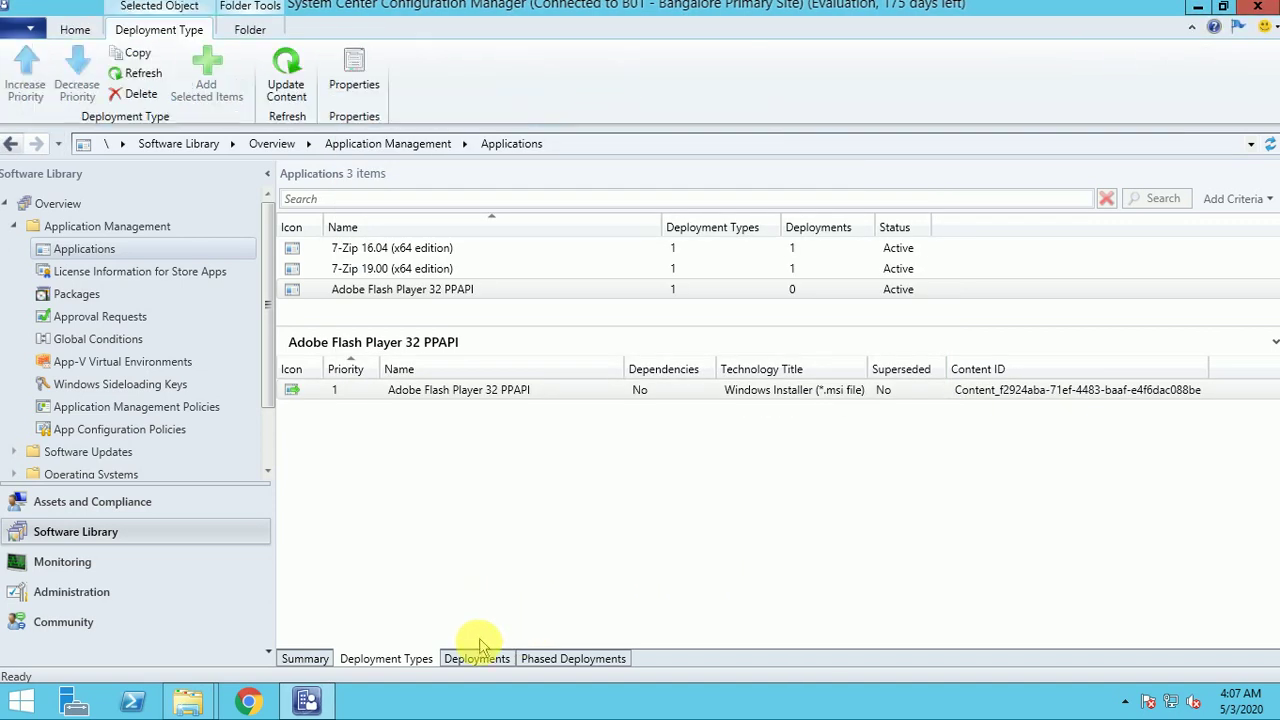
Check the deployments and deployment types of the Adobe Flash Player 32 PPAPI application
{"action": "left_click", "coordinate": [475, 656]}
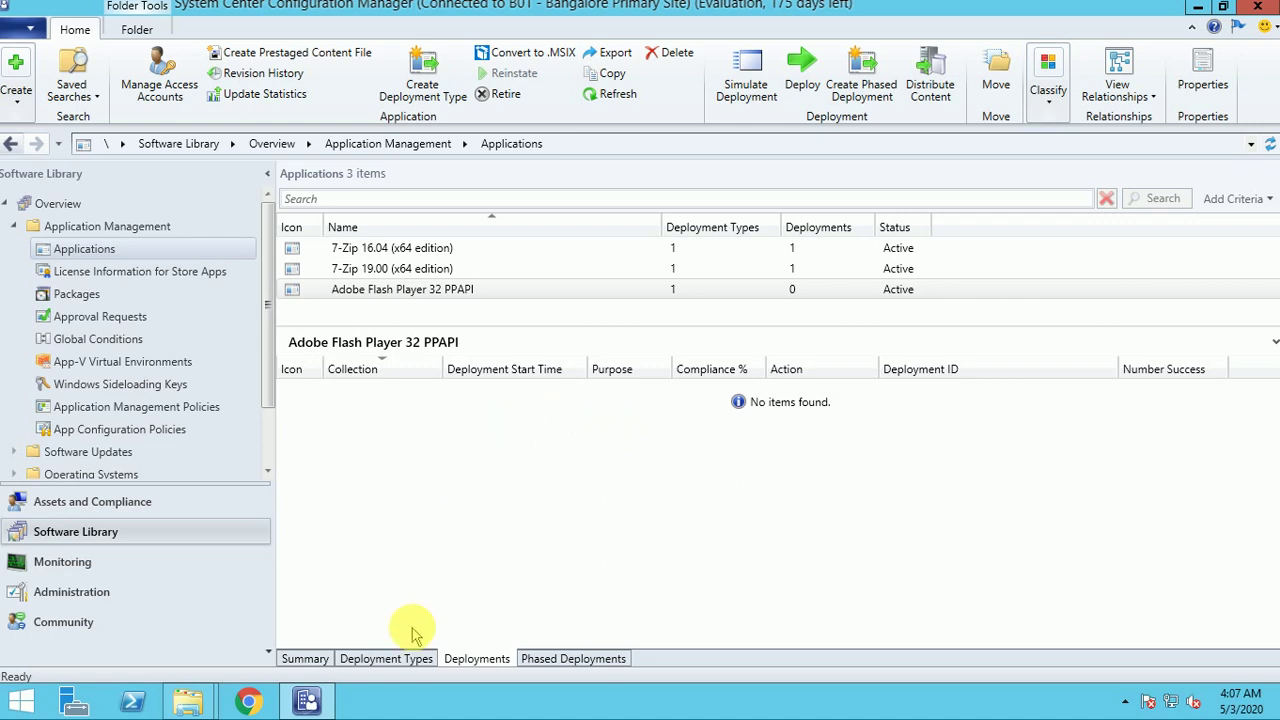
{"action": "left_click", "coordinate": [405, 662]}
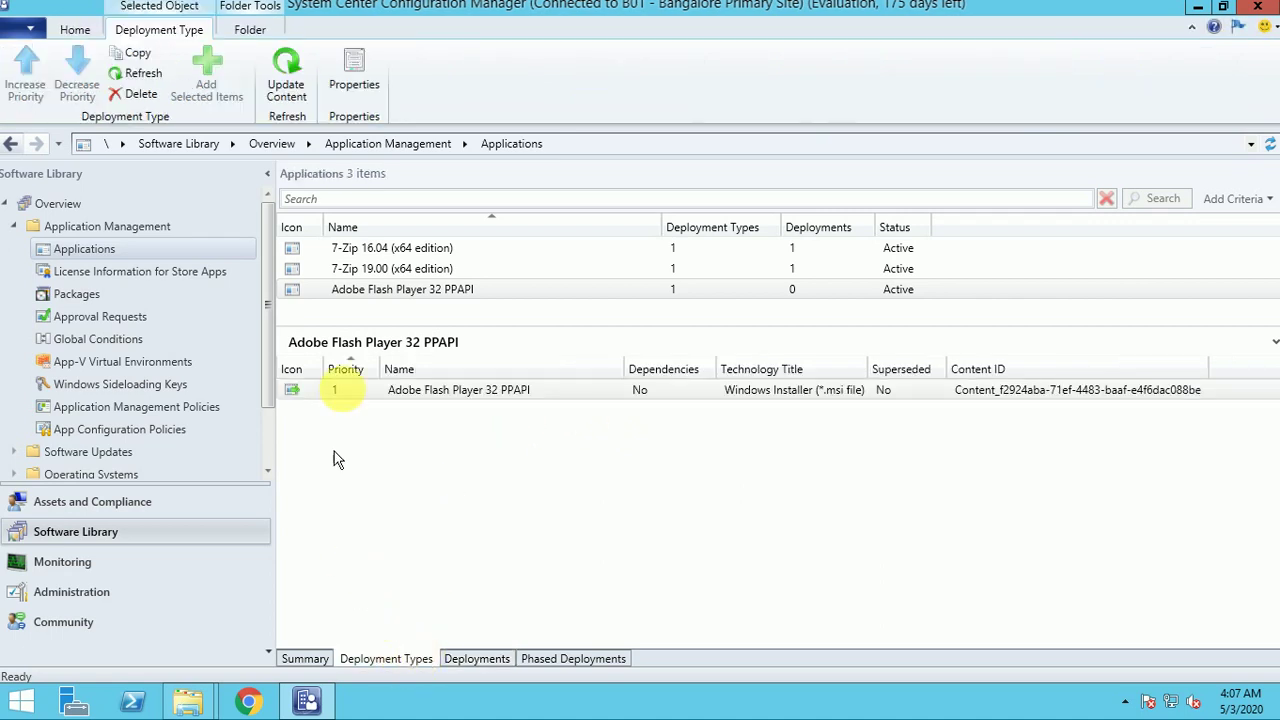
{"action": "left_click", "coordinate": [477, 657]}
{"action": "left_click", "coordinate": [424, 293]}
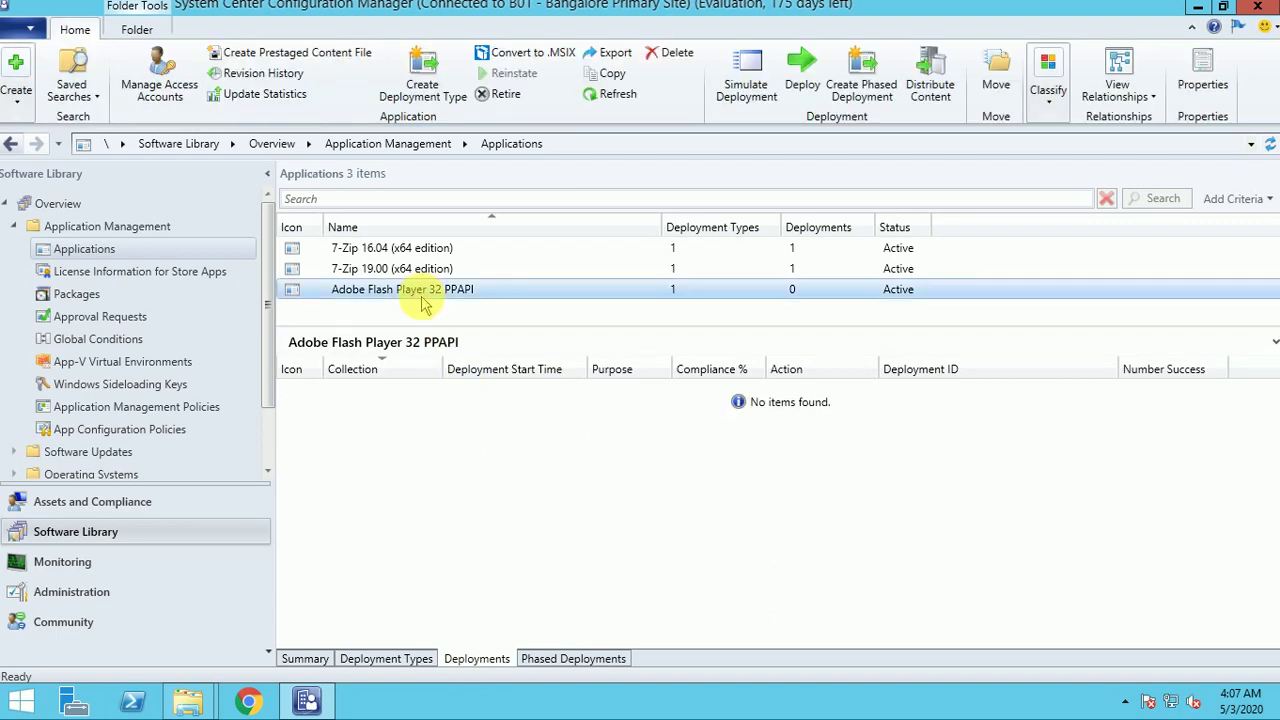
Start creating a new application and browse for its Windows Installer file in the Software Deployment share's GoogleChrome folder
{"action": "right_click", "coordinate": [163, 250]}
{"action": "left_click", "coordinate": [212, 258]}
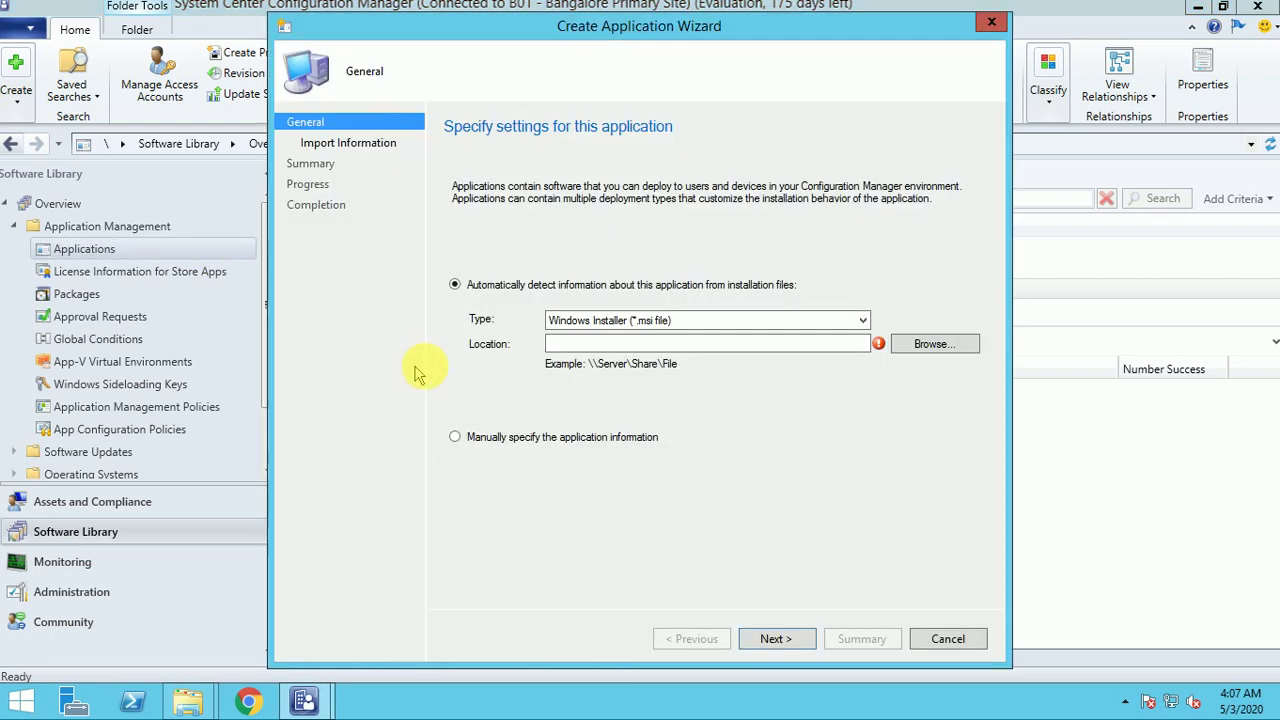
{"action": "left_click", "coordinate": [910, 344]}
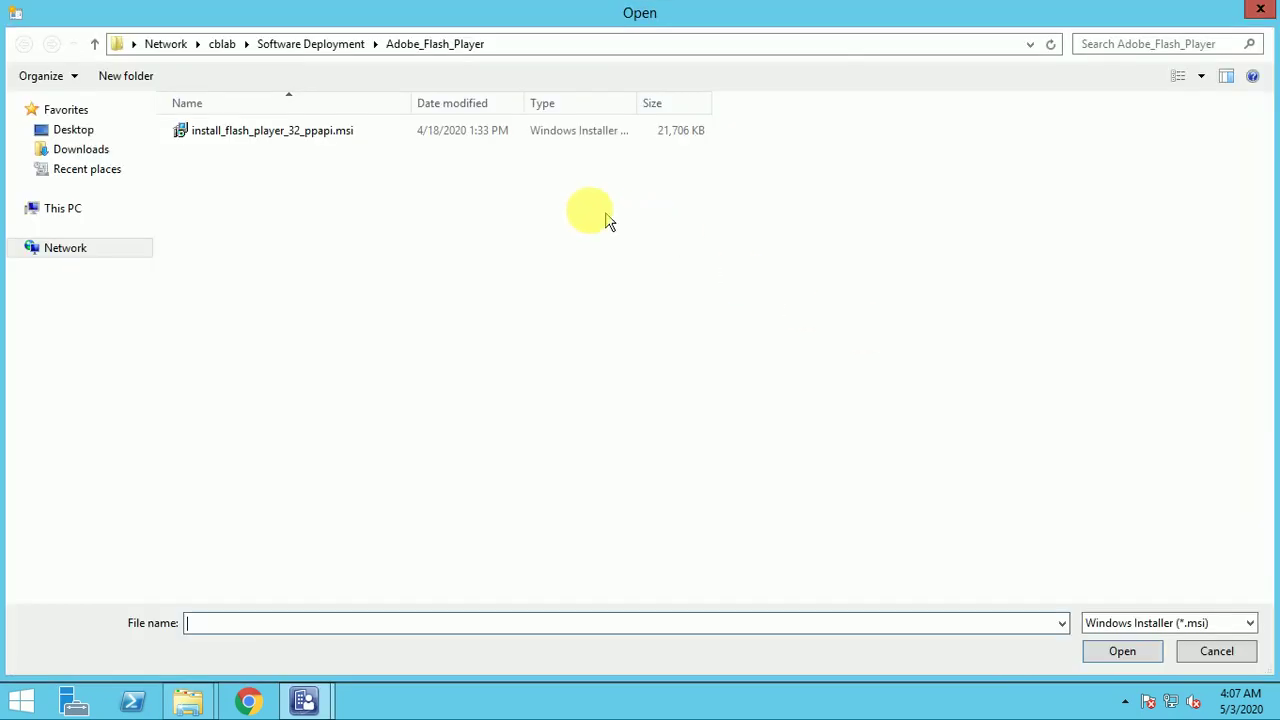
{"action": "left_click", "coordinate": [322, 43]}
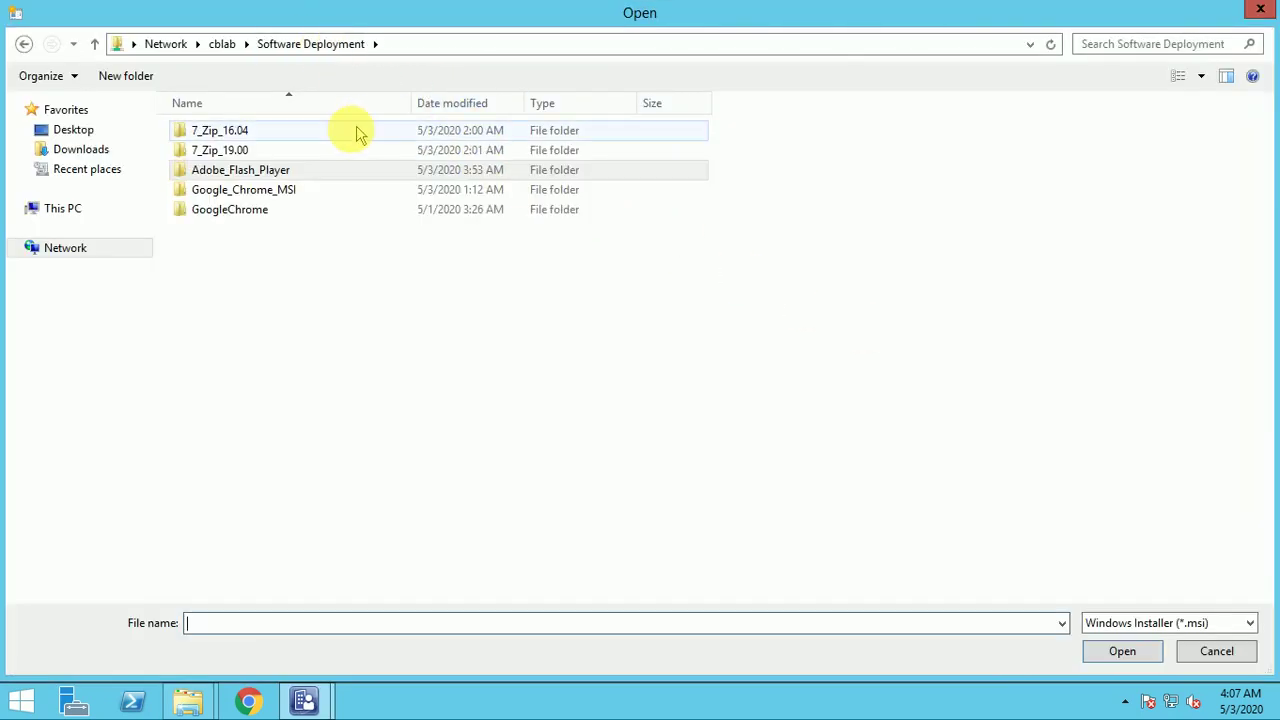
{"action": "double_click", "coordinate": [250, 211]}
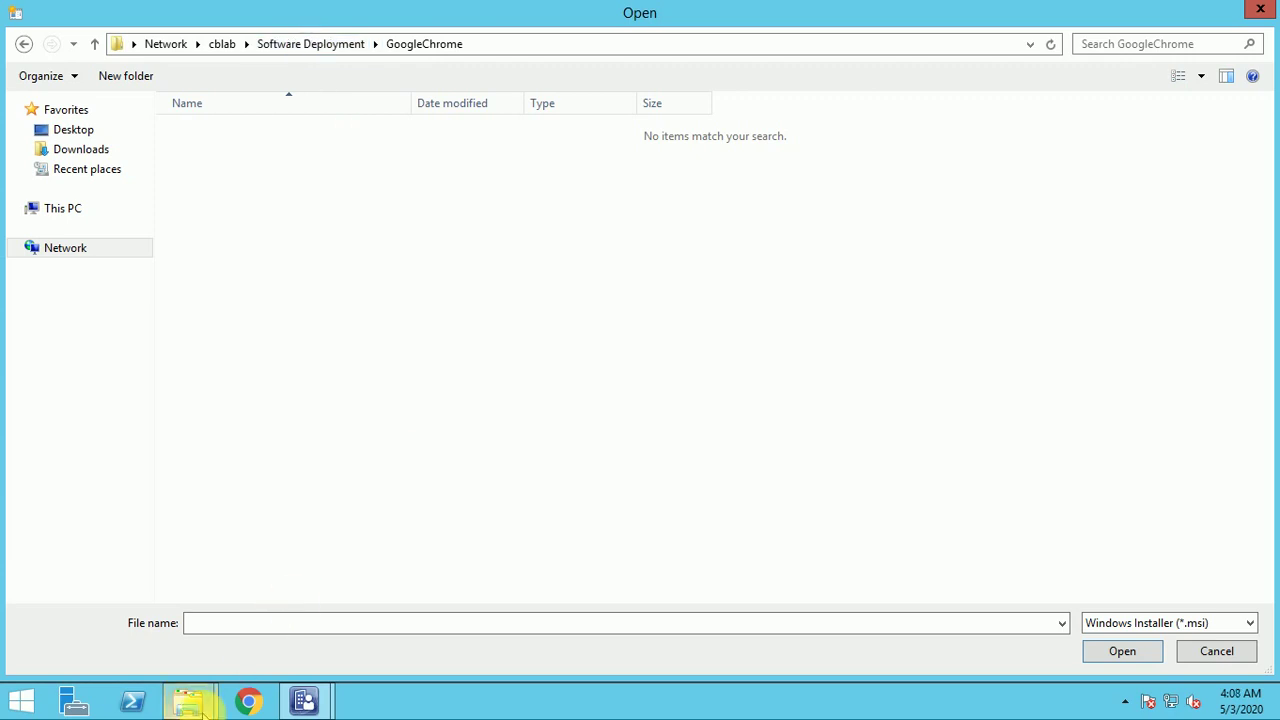
Switch to File Explorer and inspect the GoogleChrome and Google_Chrome_MSI folders in Software Deployment on drive D for Chrome installers
{"action": "mouse_move", "coordinate": [197, 706]}
{"action": "left_click", "coordinate": [141, 623]}
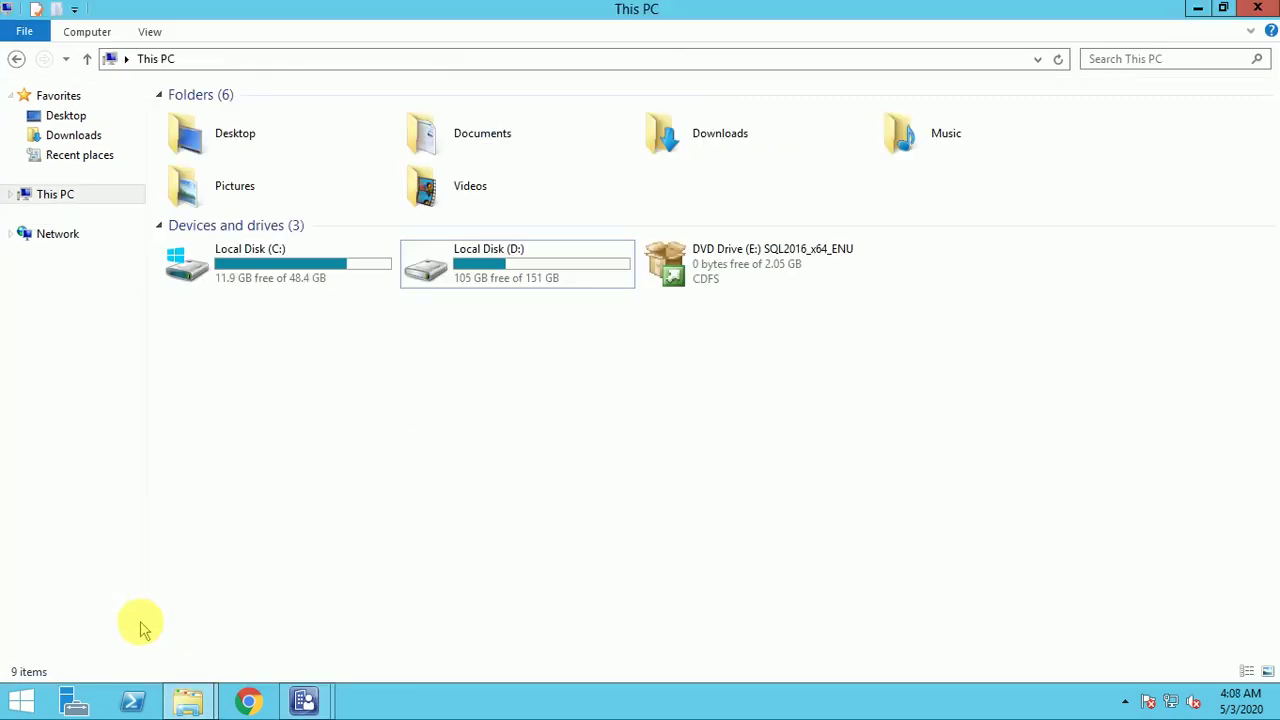
{"action": "left_click", "coordinate": [497, 265]}
{"action": "double_click", "coordinate": [497, 265]}
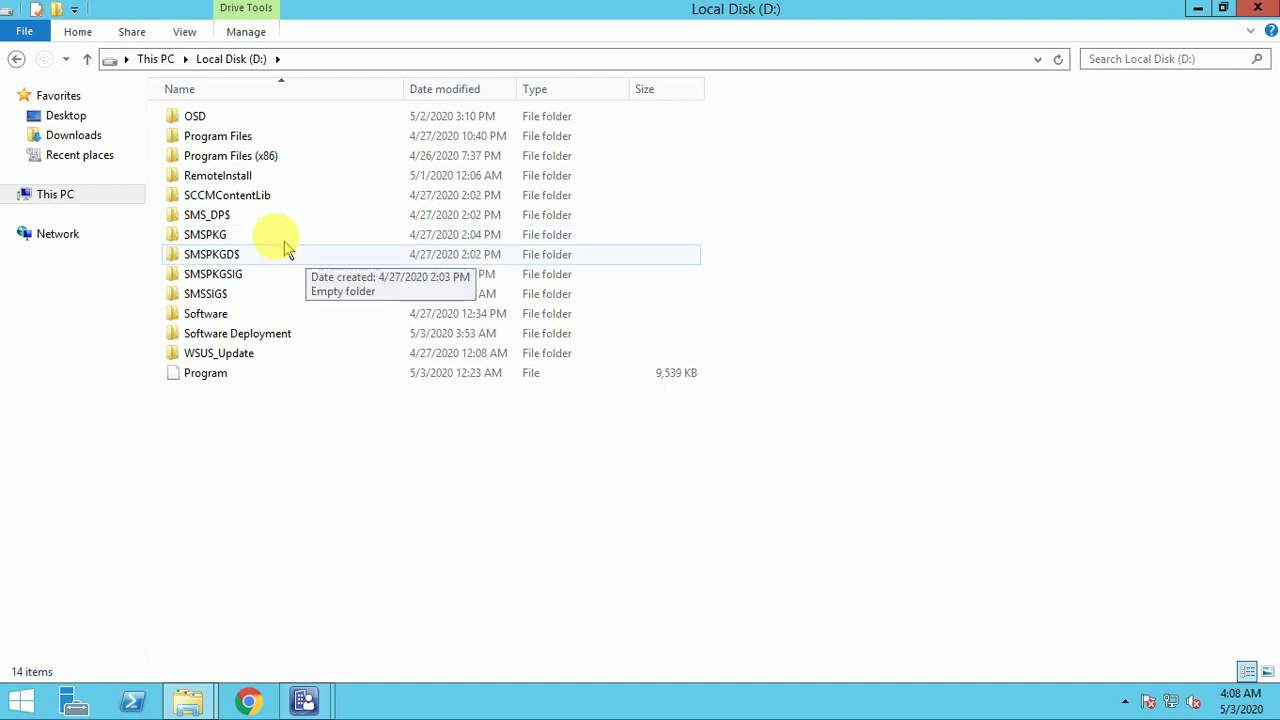
{"action": "double_click", "coordinate": [243, 334]}
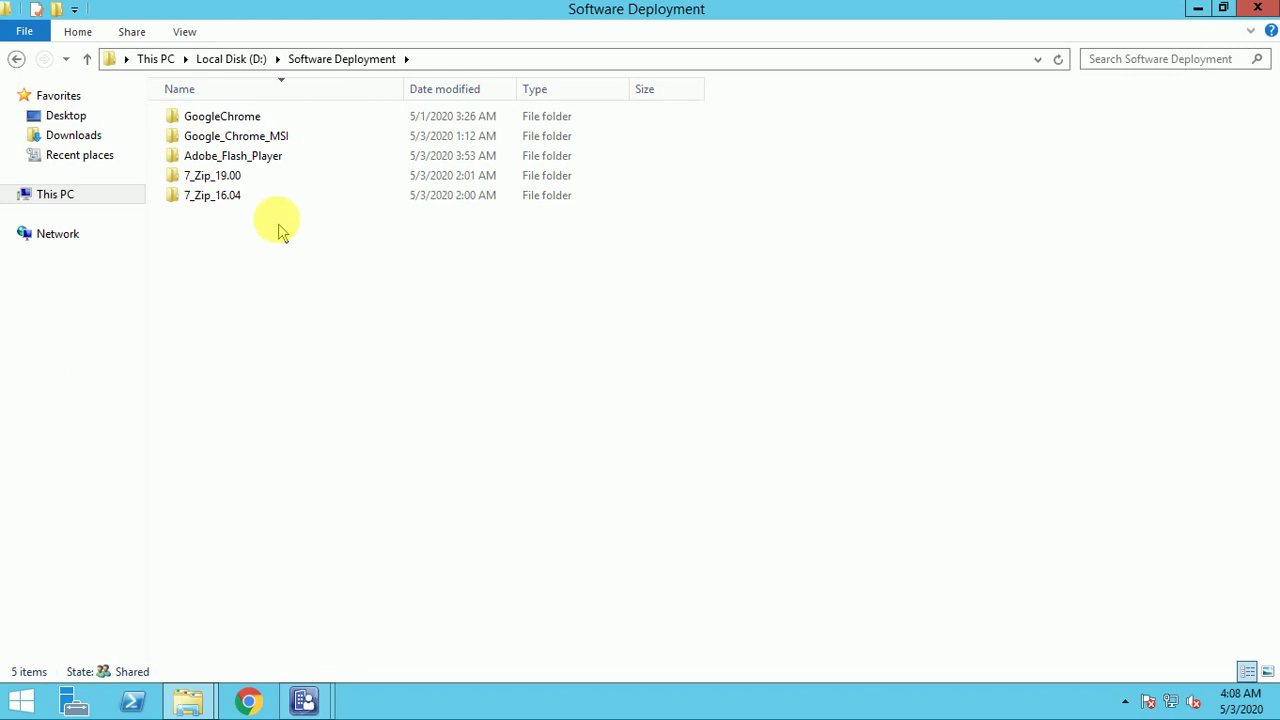
{"action": "double_click", "coordinate": [232, 117]}
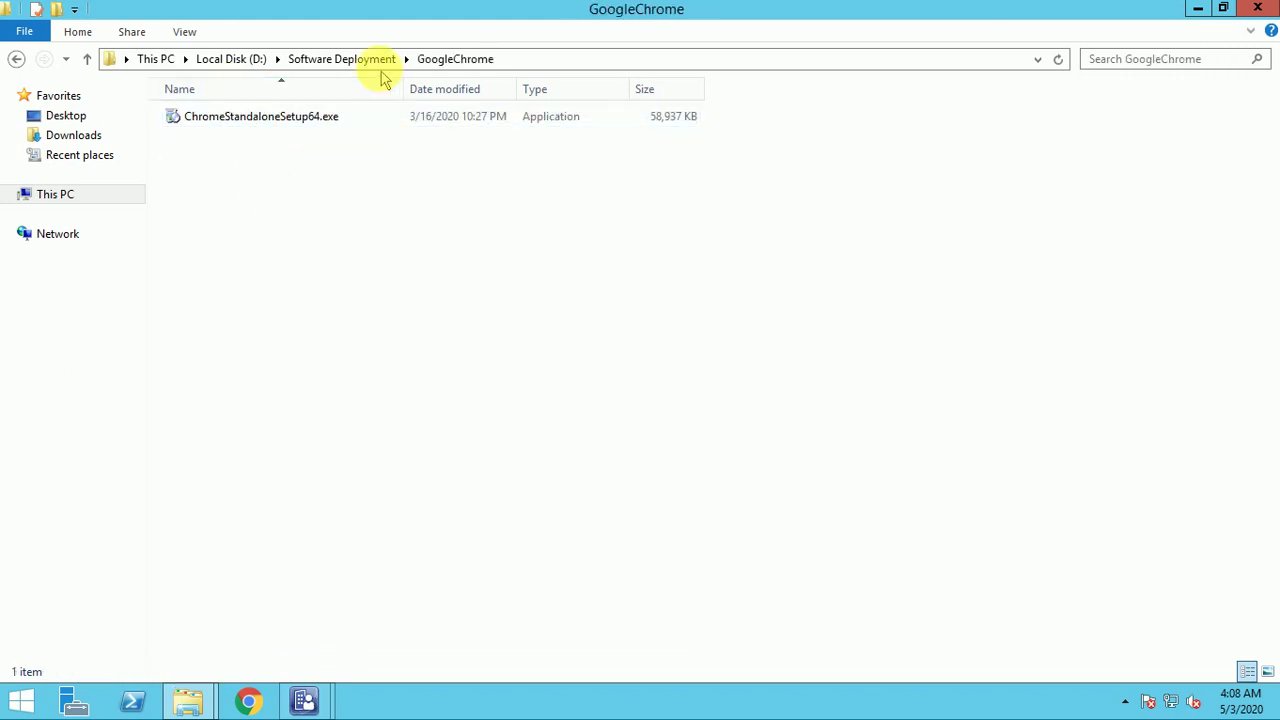
{"action": "left_click", "coordinate": [352, 58]}
{"action": "double_click", "coordinate": [260, 137]}
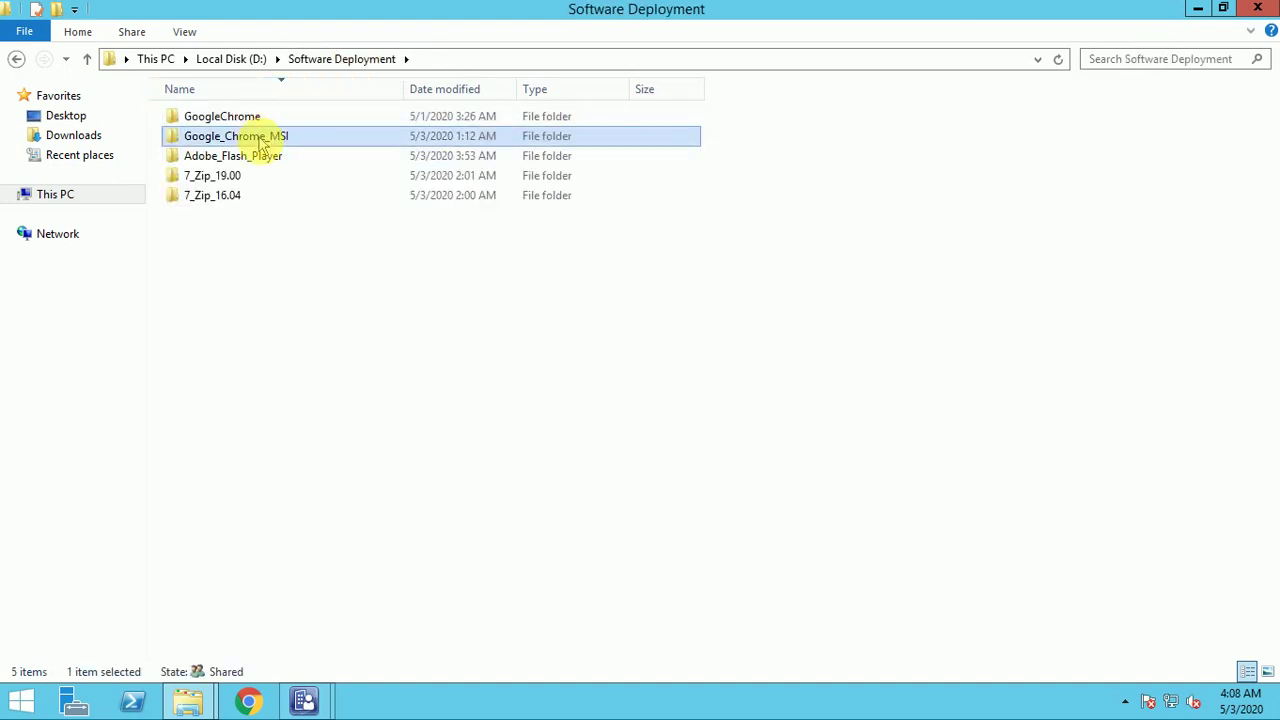
Return to the Create Application Wizard and choose googlechromestandaloneenterprise64.msi from the Google_Chrome_MSI folder as the installation file
{"action": "mouse_move", "coordinate": [304, 702]}
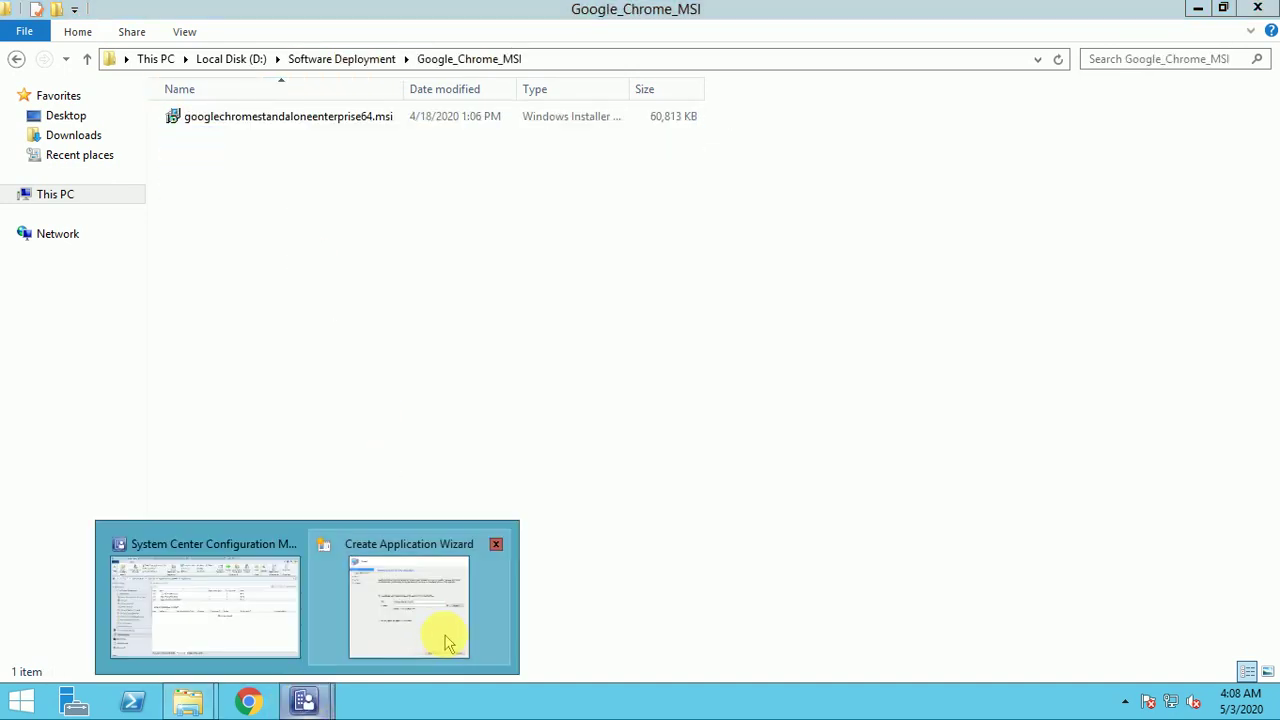
{"action": "left_click", "coordinate": [449, 634]}
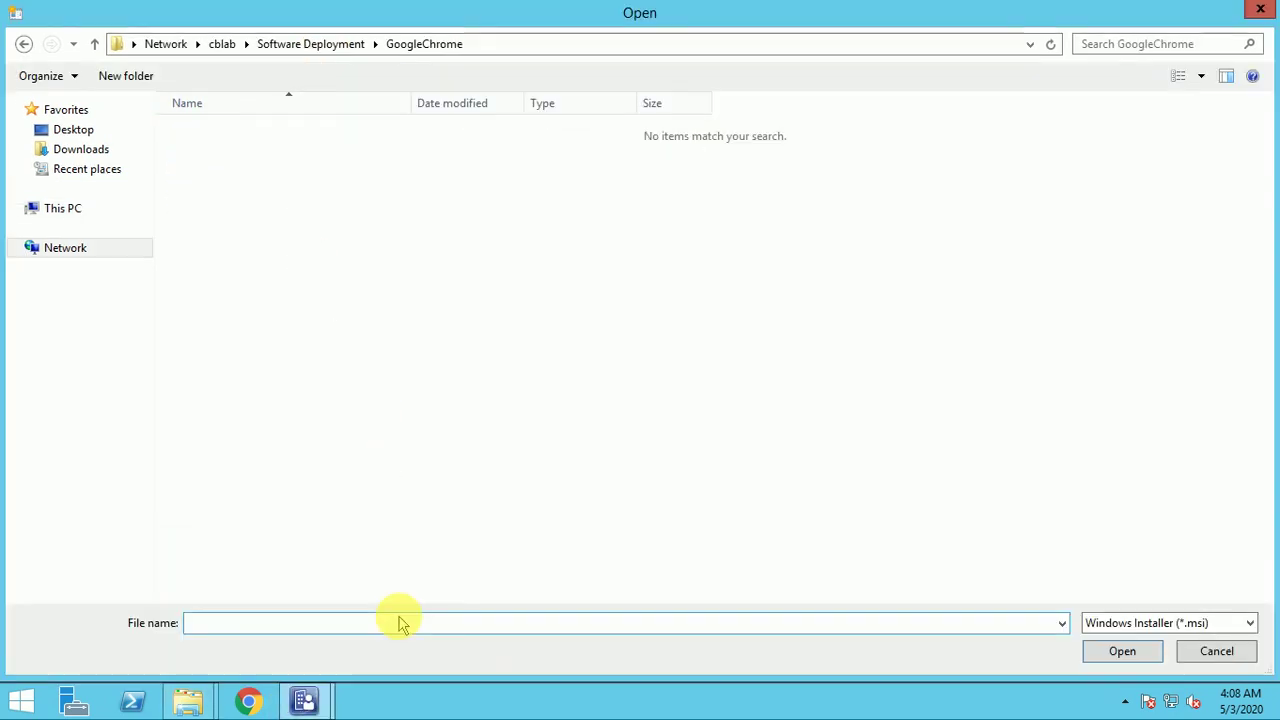
{"action": "left_click", "coordinate": [323, 44]}
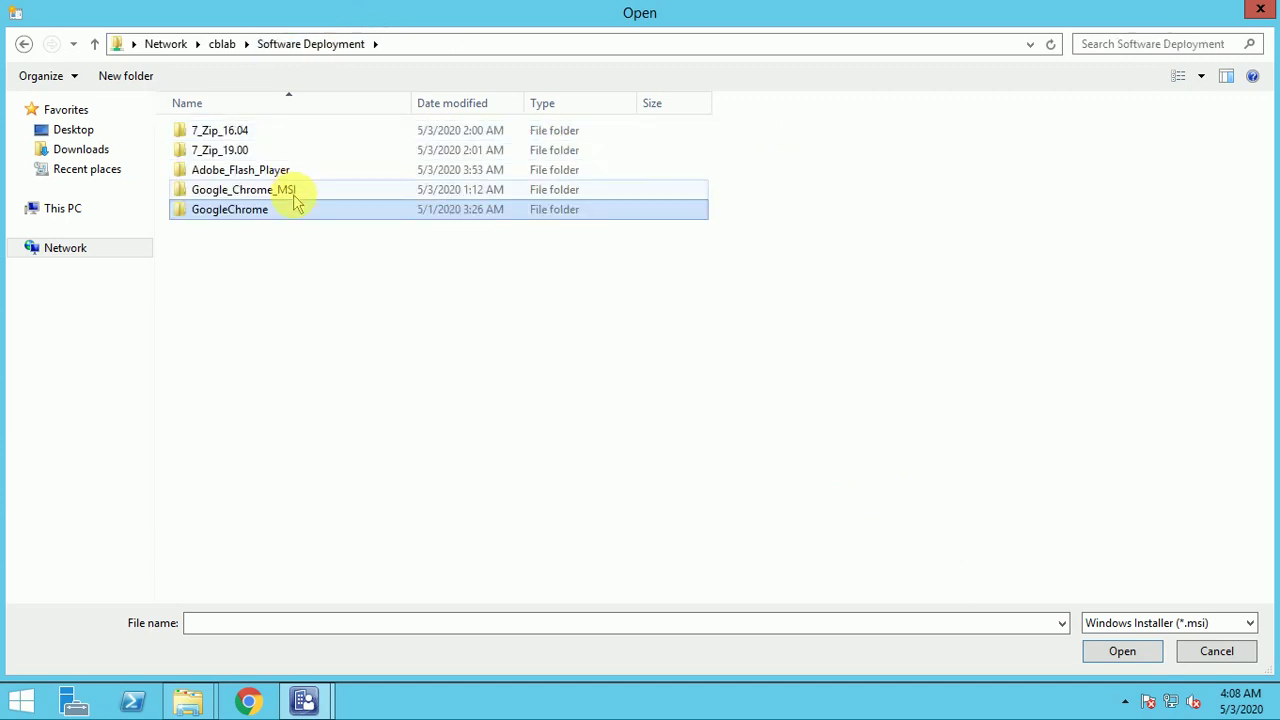
{"action": "double_click", "coordinate": [292, 192]}
{"action": "left_click", "coordinate": [272, 138]}
{"action": "double_click", "coordinate": [272, 138]}
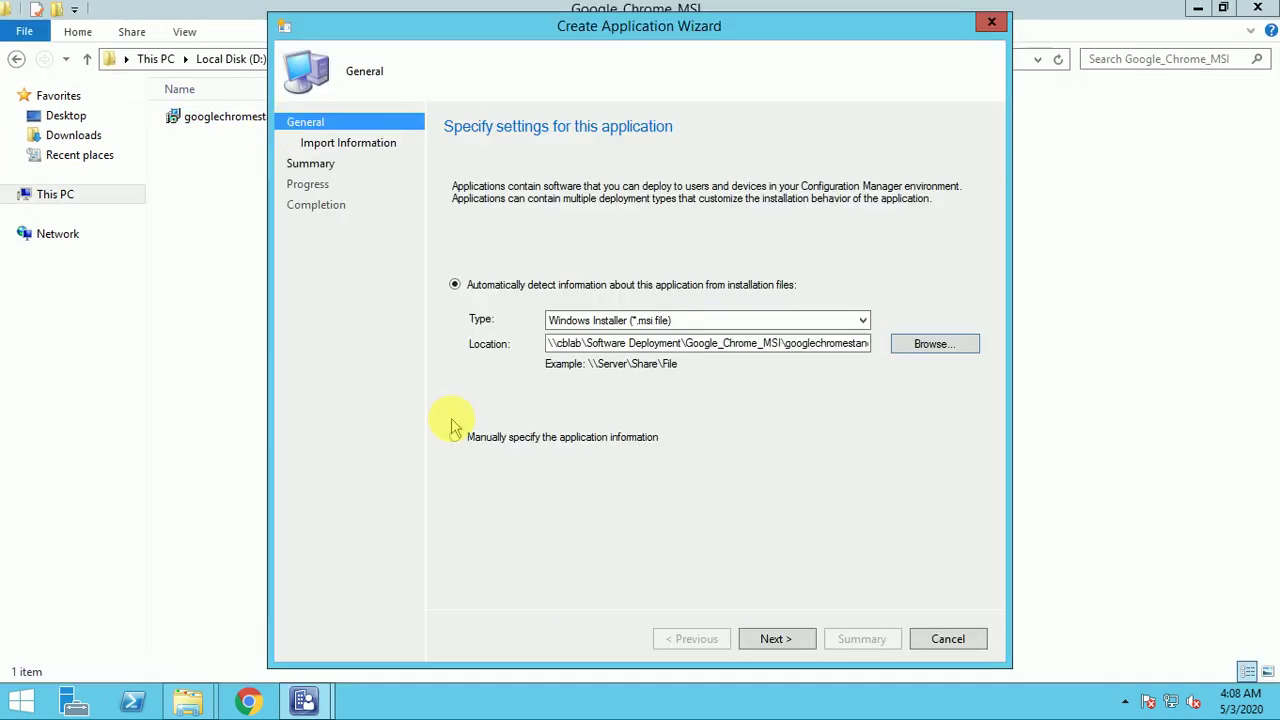
Import the MSI information, keep the name Google Chrome and Install for system behavior, and finish creating the application
{"action": "left_click", "coordinate": [794, 638]}
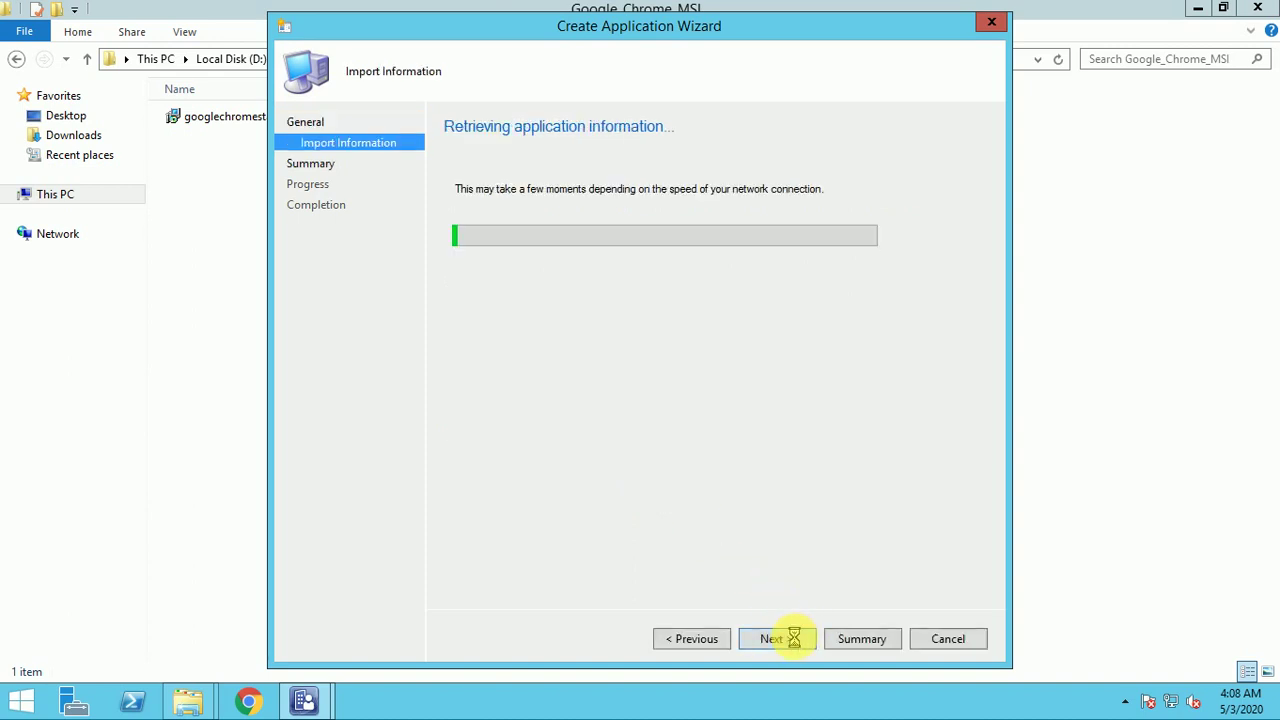
{"action": "left_click", "coordinate": [776, 638]}
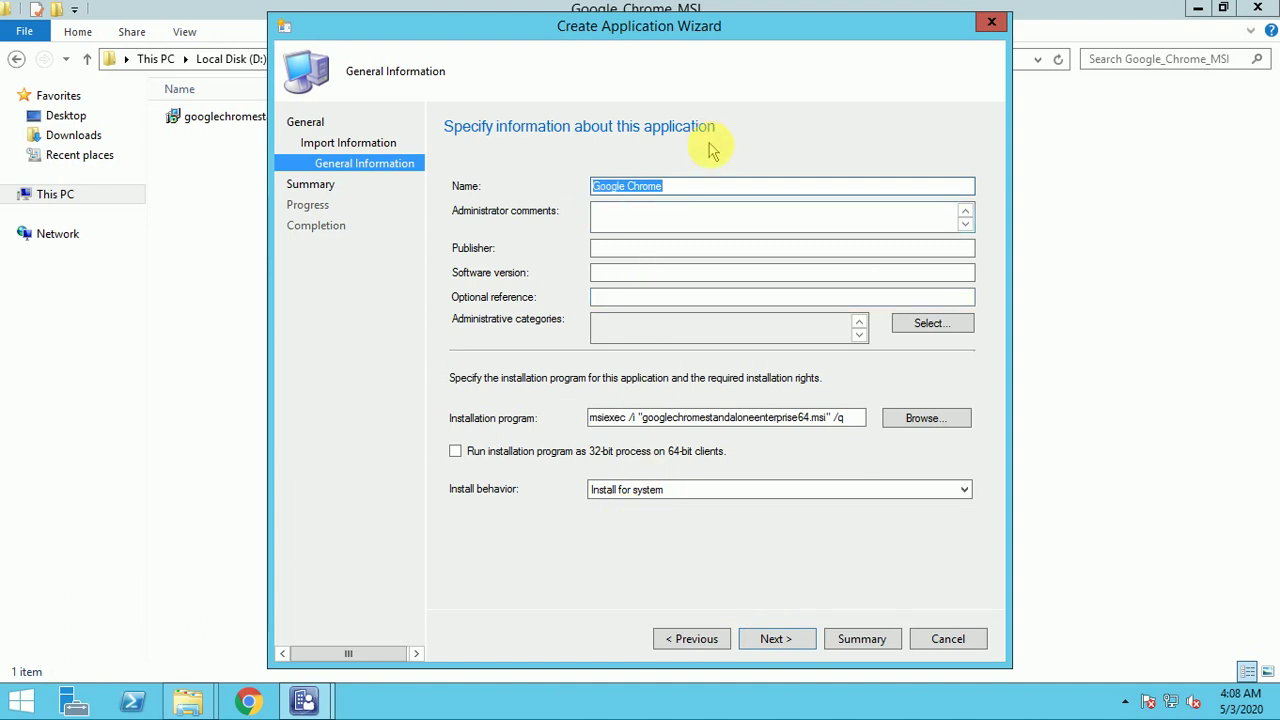
{"action": "left_click", "coordinate": [694, 186]}
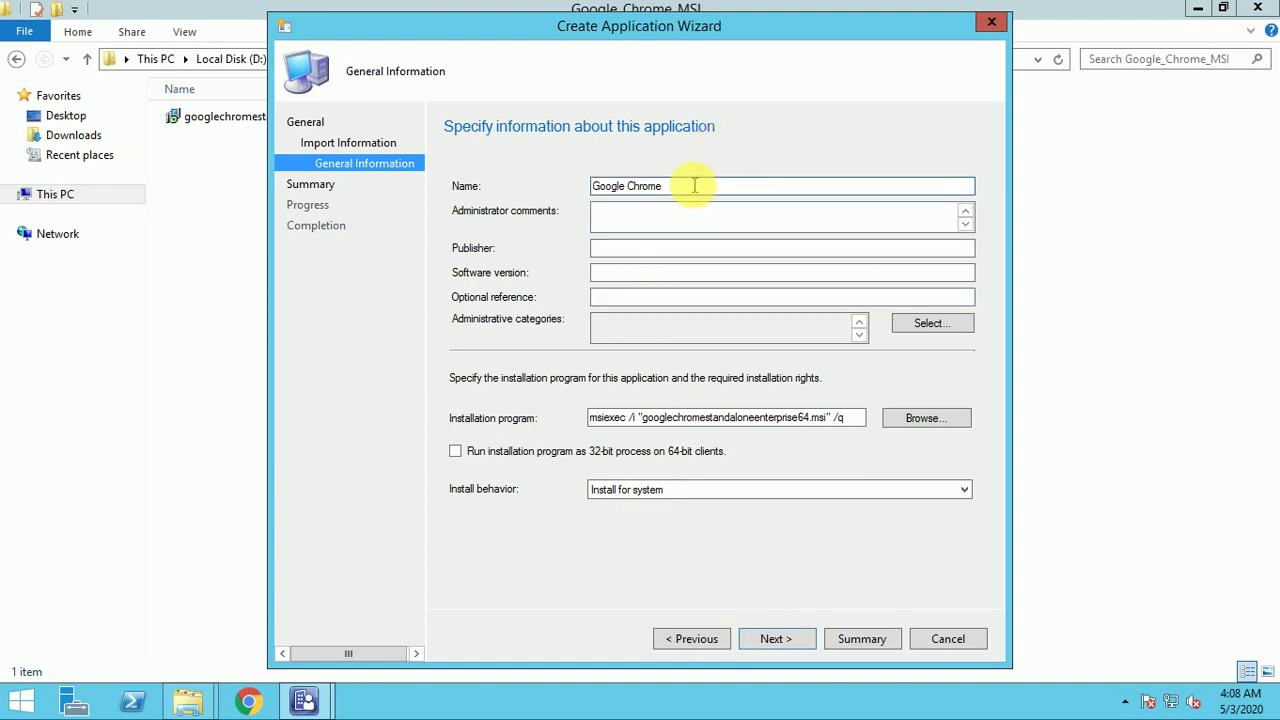
{"action": "key", "text": "Return"}
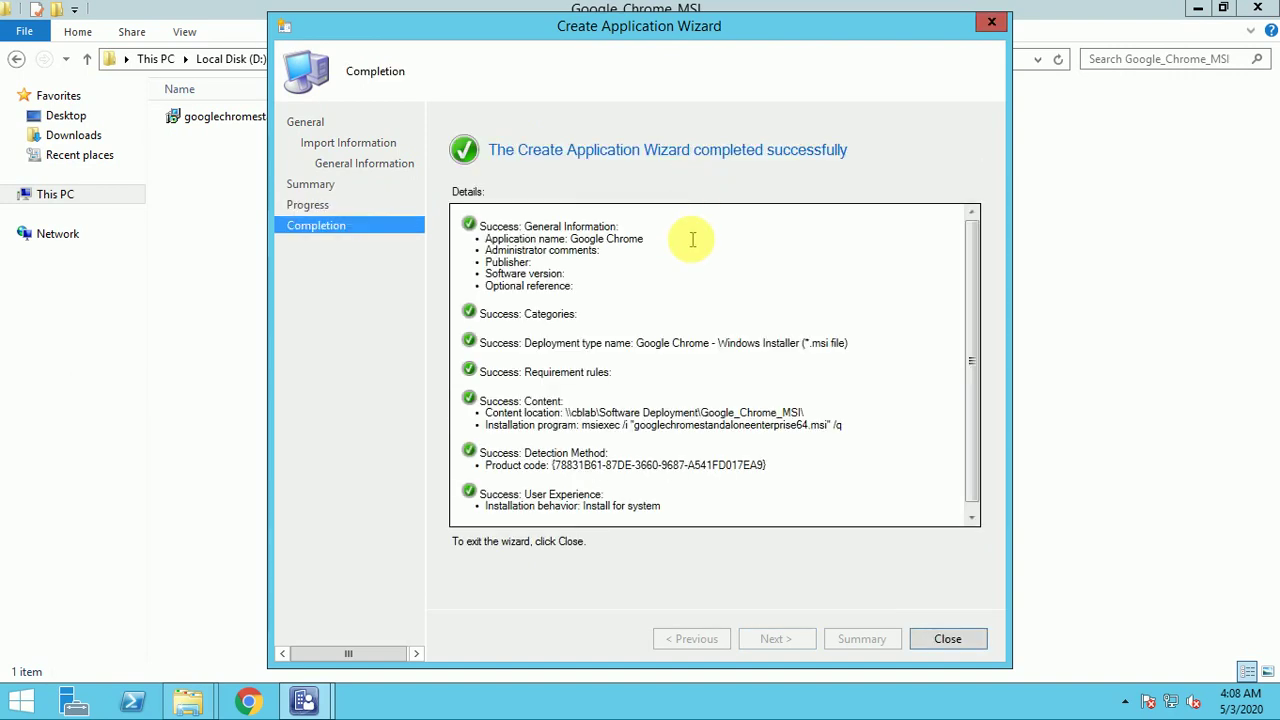
{"action": "left_click", "coordinate": [948, 640]}
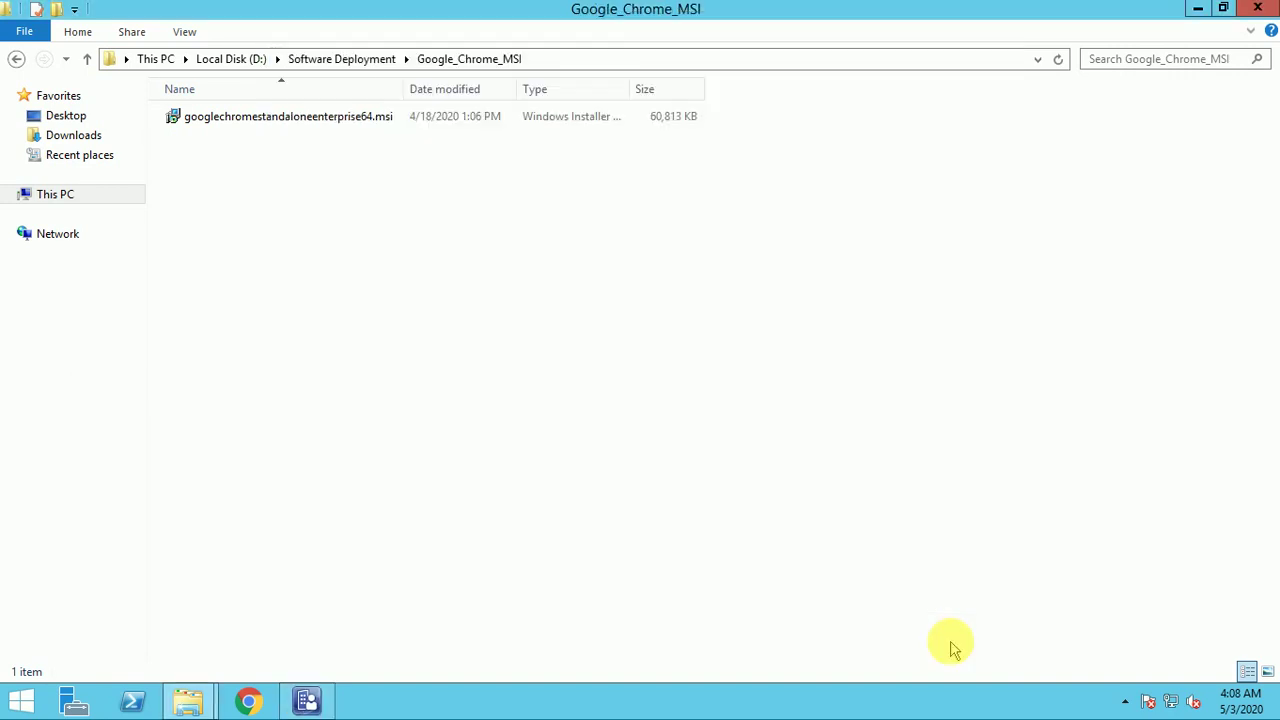
Switch back to the Configuration Manager console and view the deployments of the 7-Zip 16.04 (x64 edition) application
{"action": "left_click", "coordinate": [316, 698]}
{"action": "left_click", "coordinate": [388, 248]}
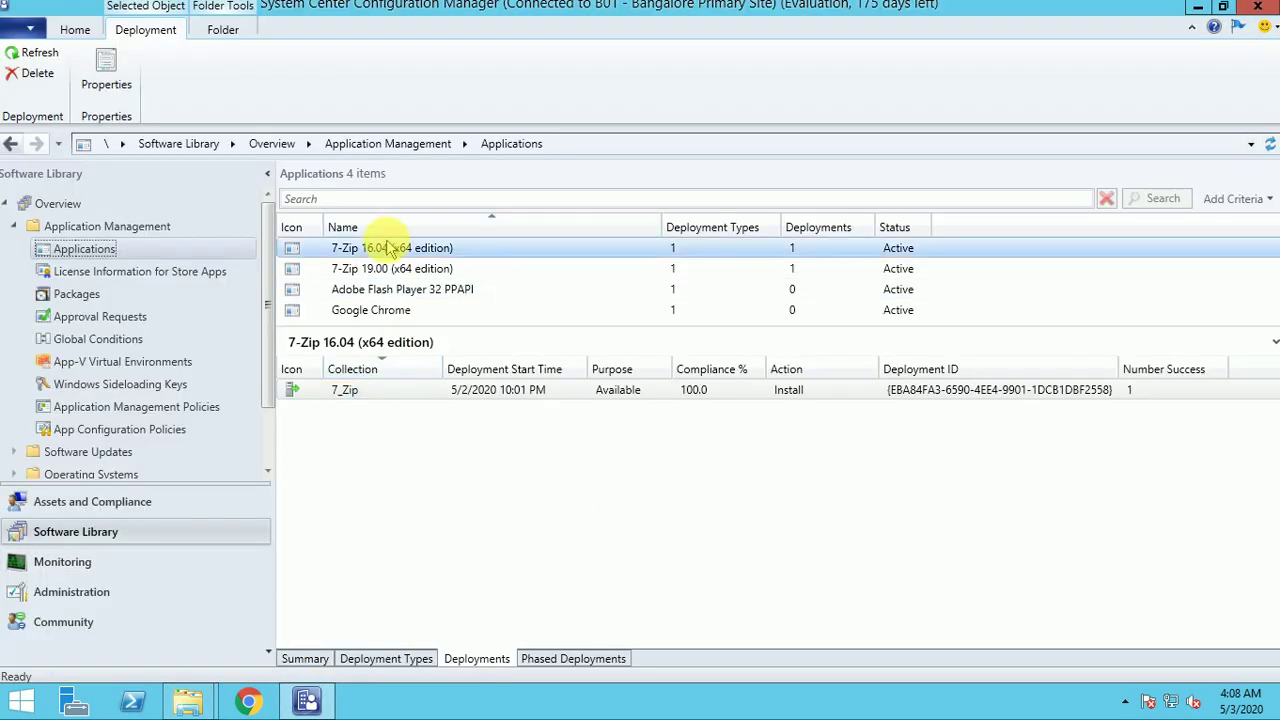
Open the Google Chrome application's properties and set the publisher to Google and the software version to 80.0
{"action": "left_click", "coordinate": [393, 311]}
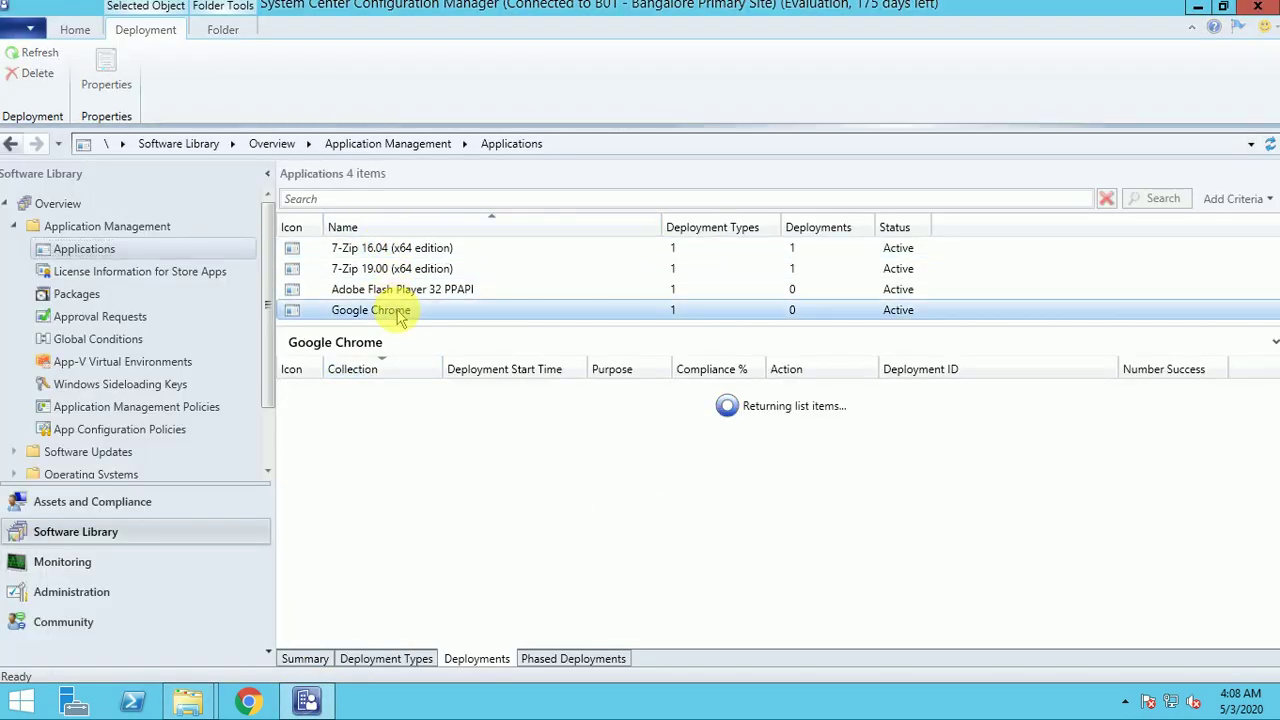
{"action": "right_click", "coordinate": [400, 313]}
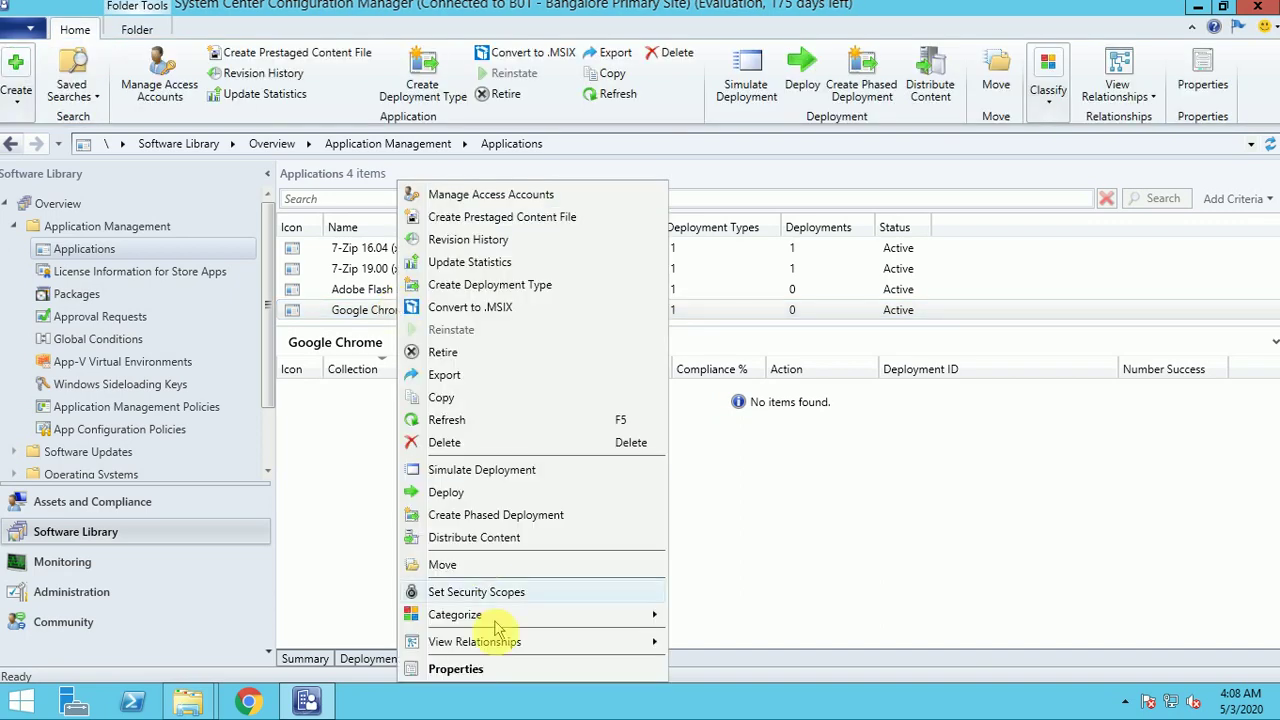
{"action": "left_click", "coordinate": [488, 666]}
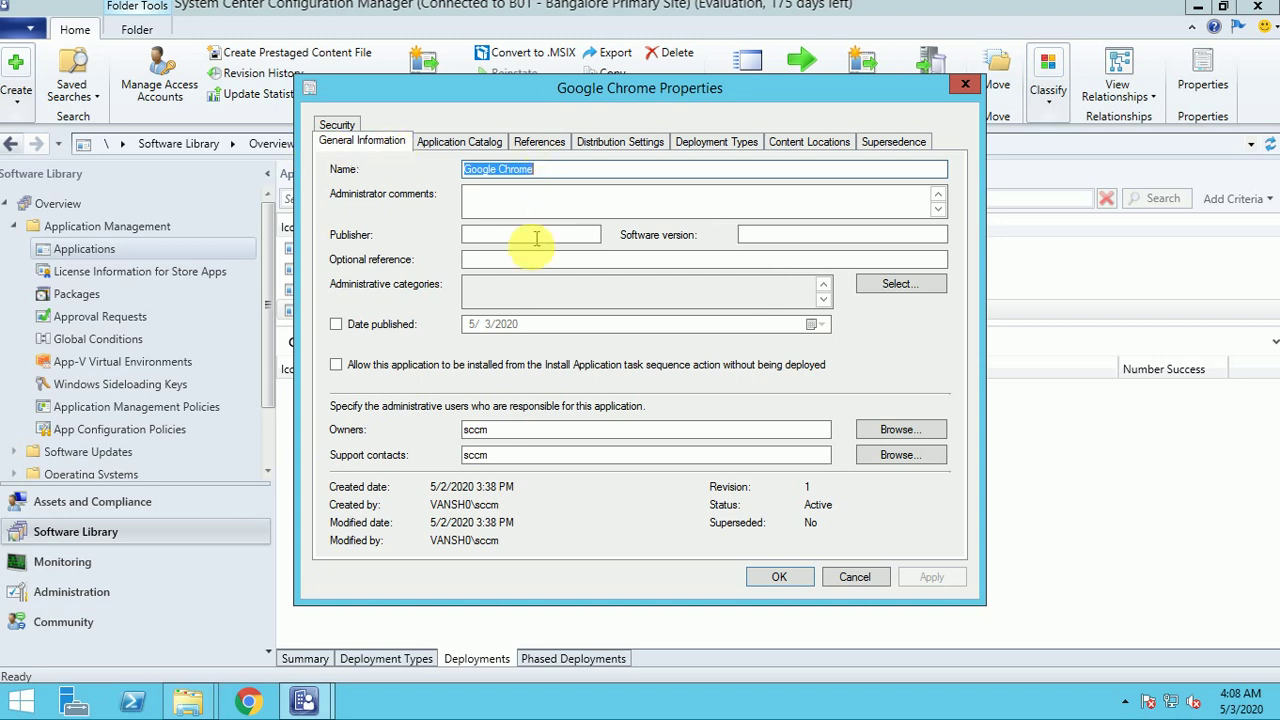
{"action": "left_click", "coordinate": [491, 230]}
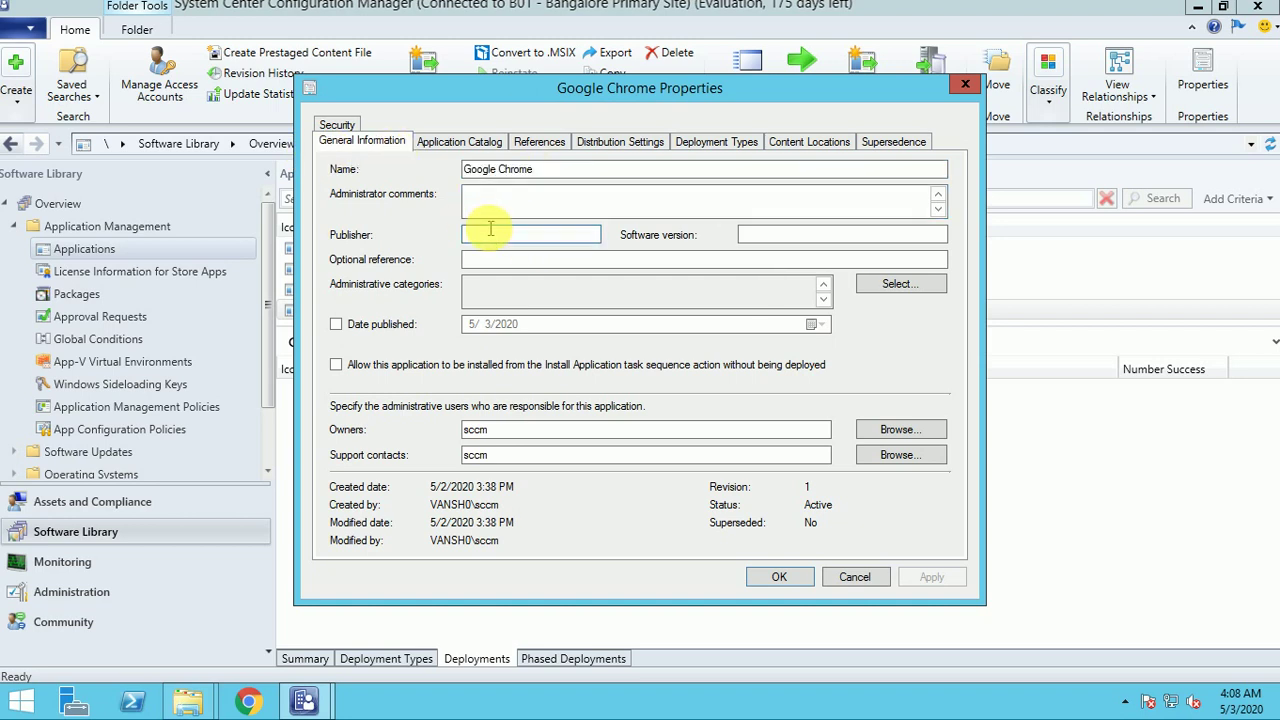
{"action": "type", "text": "Google"}
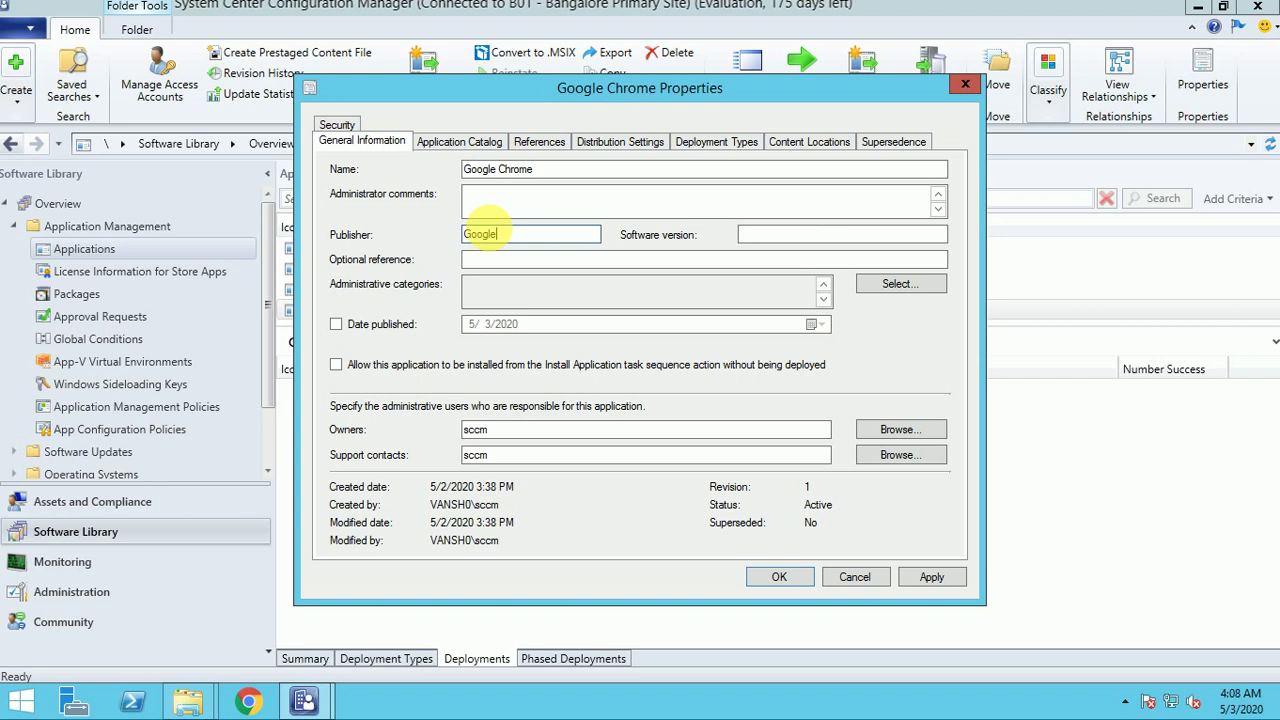
{"action": "key", "text": "Tab"}
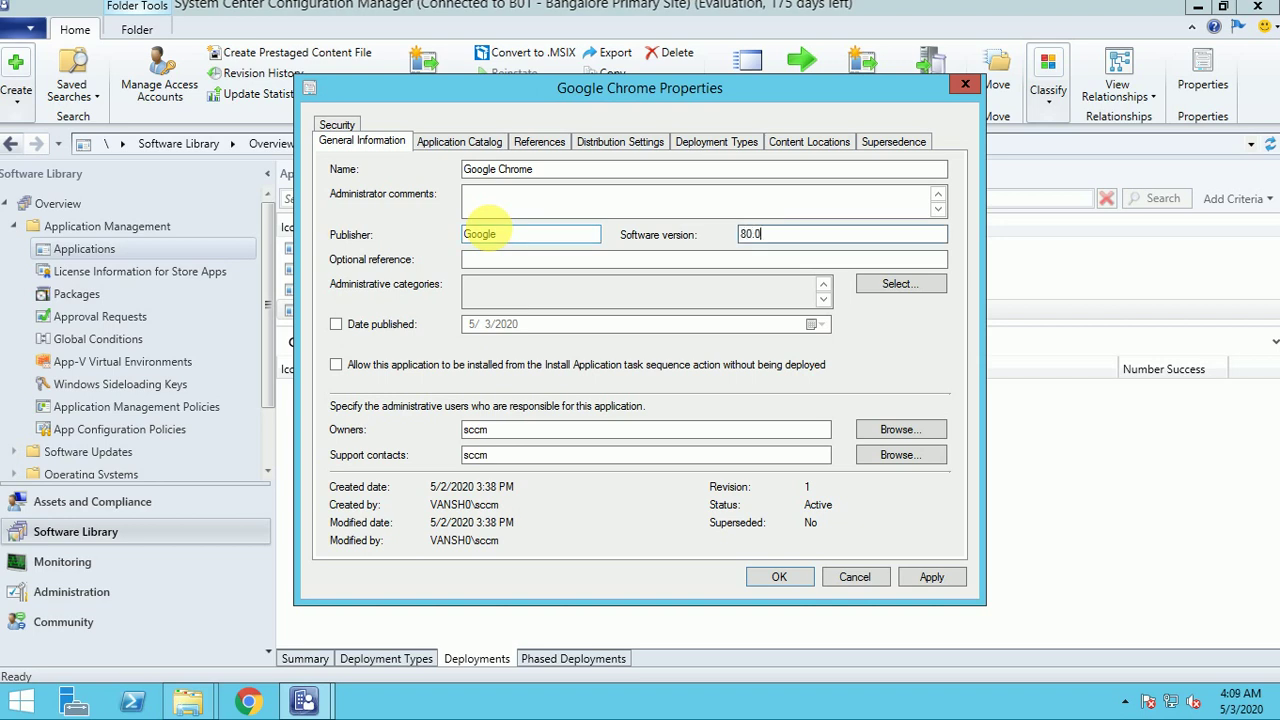
{"action": "key", "text": "Tab"}
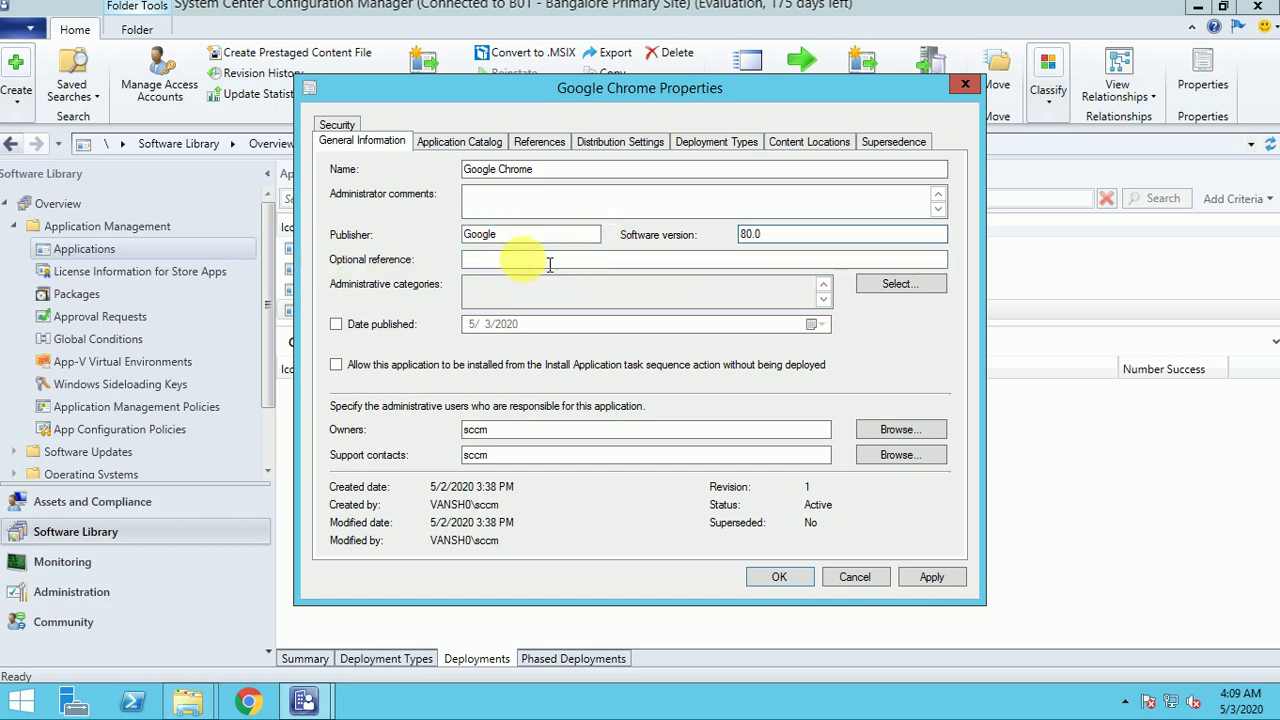
{"action": "left_click", "coordinate": [494, 258]}
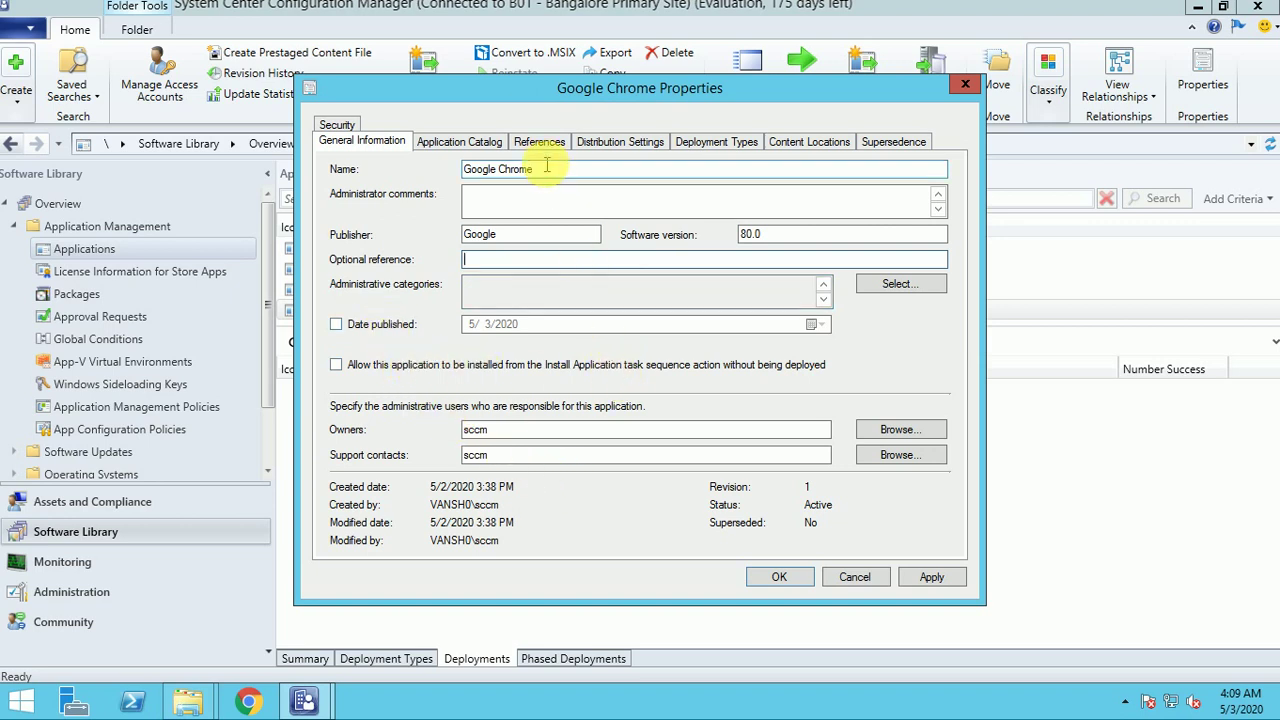
{"action": "left_click", "coordinate": [468, 142]}
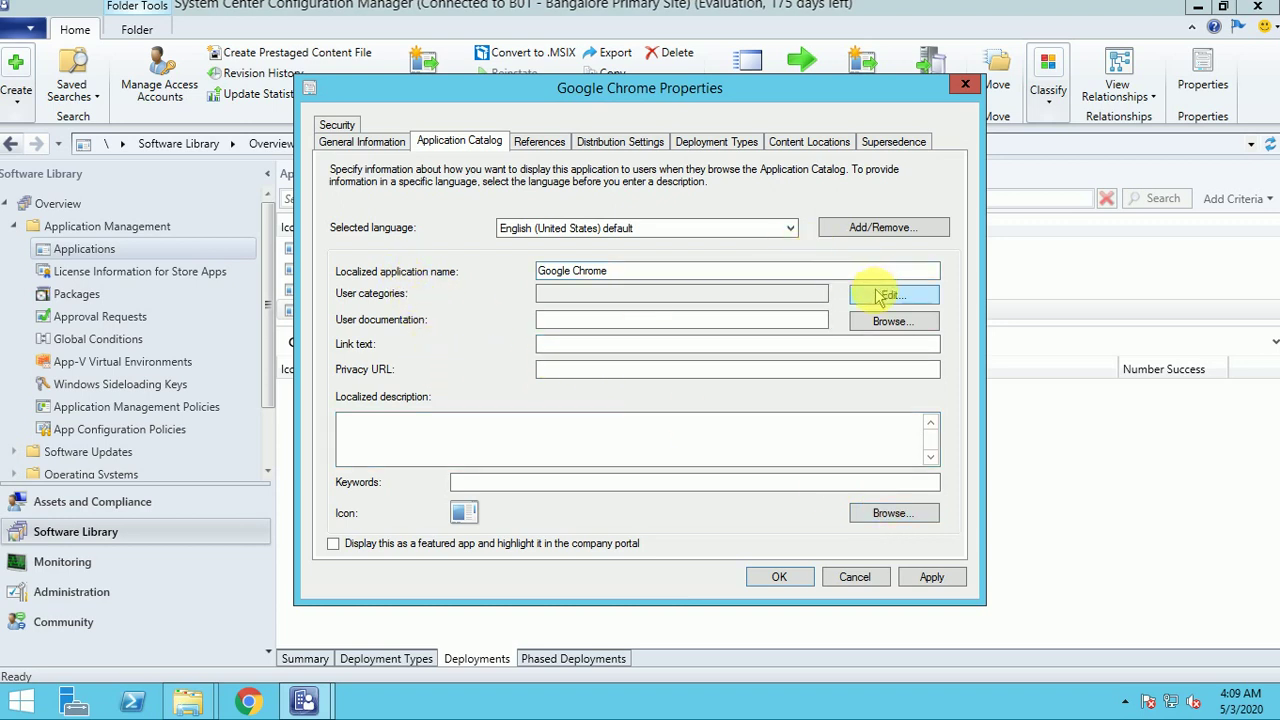
{"action": "left_click", "coordinate": [675, 319]}
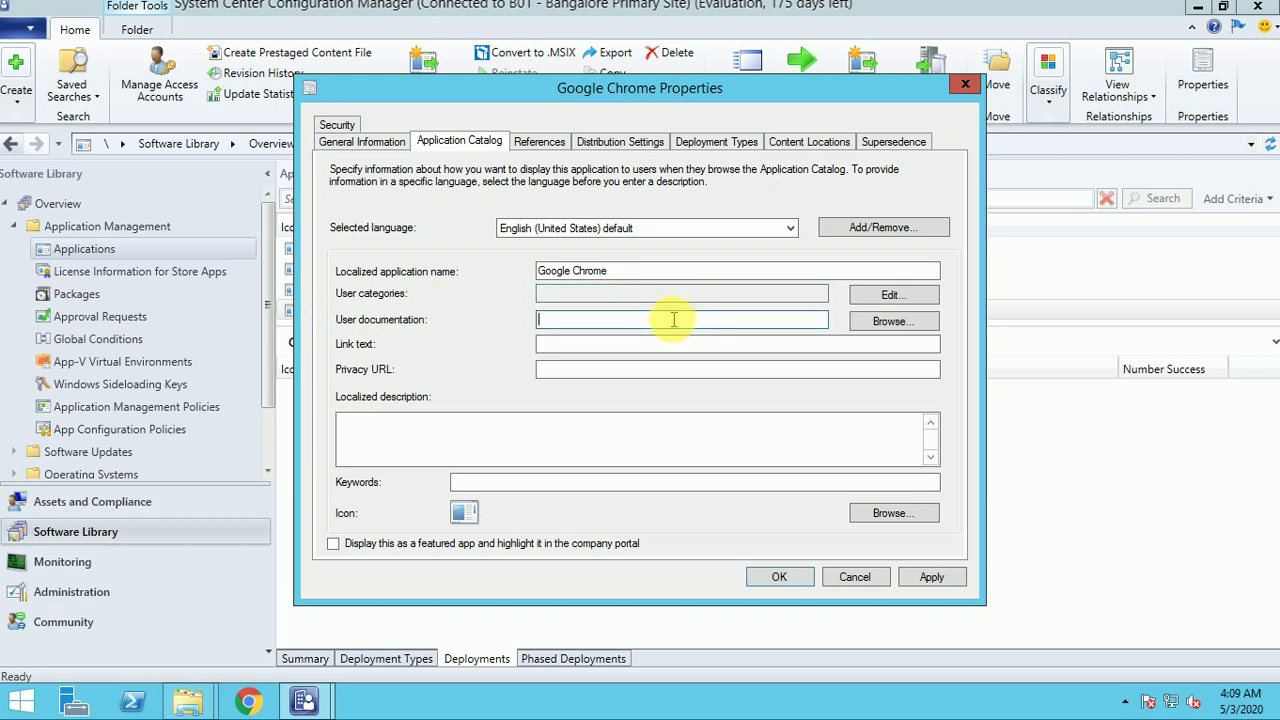
{"action": "left_click", "coordinate": [252, 702]}
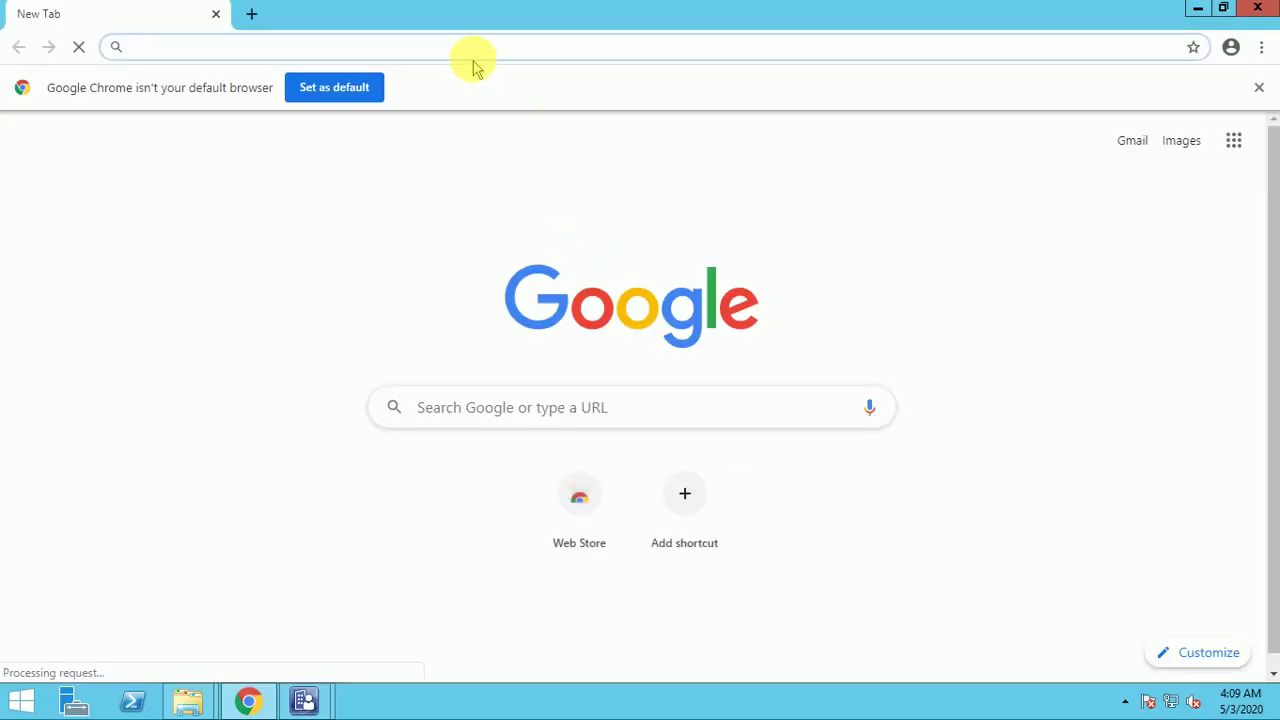
{"action": "left_click", "coordinate": [1197, 9]}
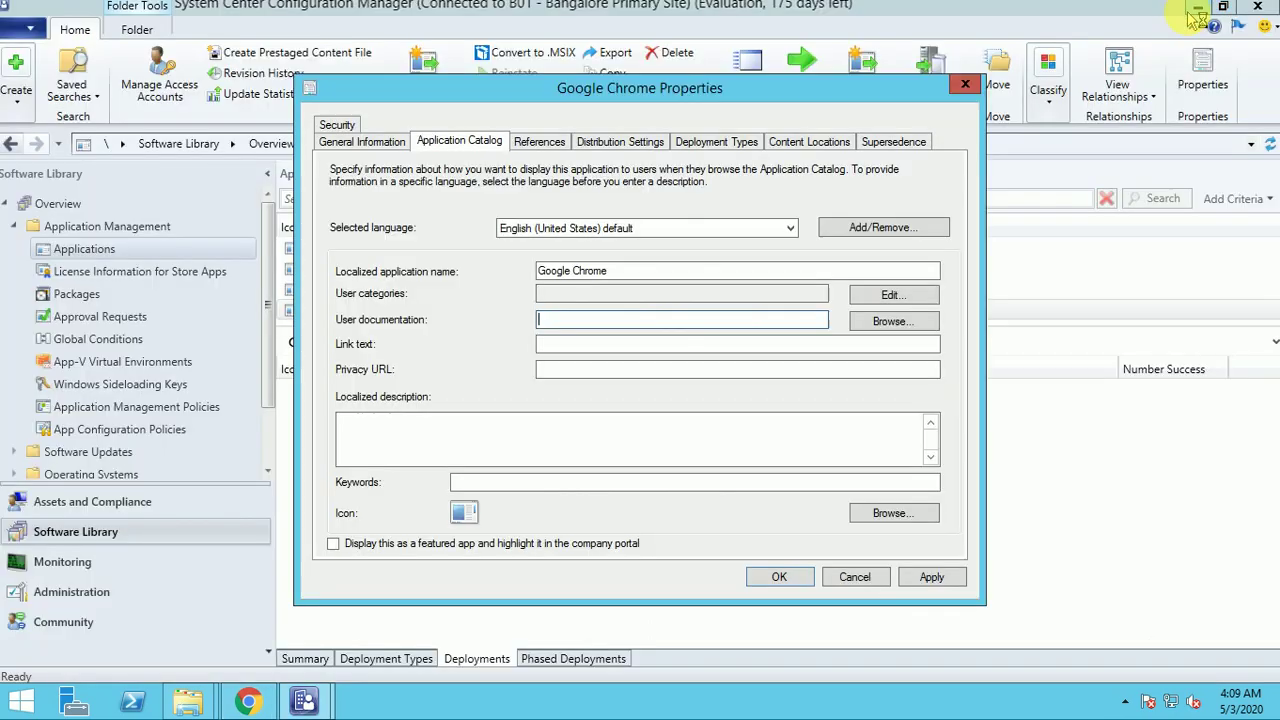
{"action": "left_click", "coordinate": [886, 512]}
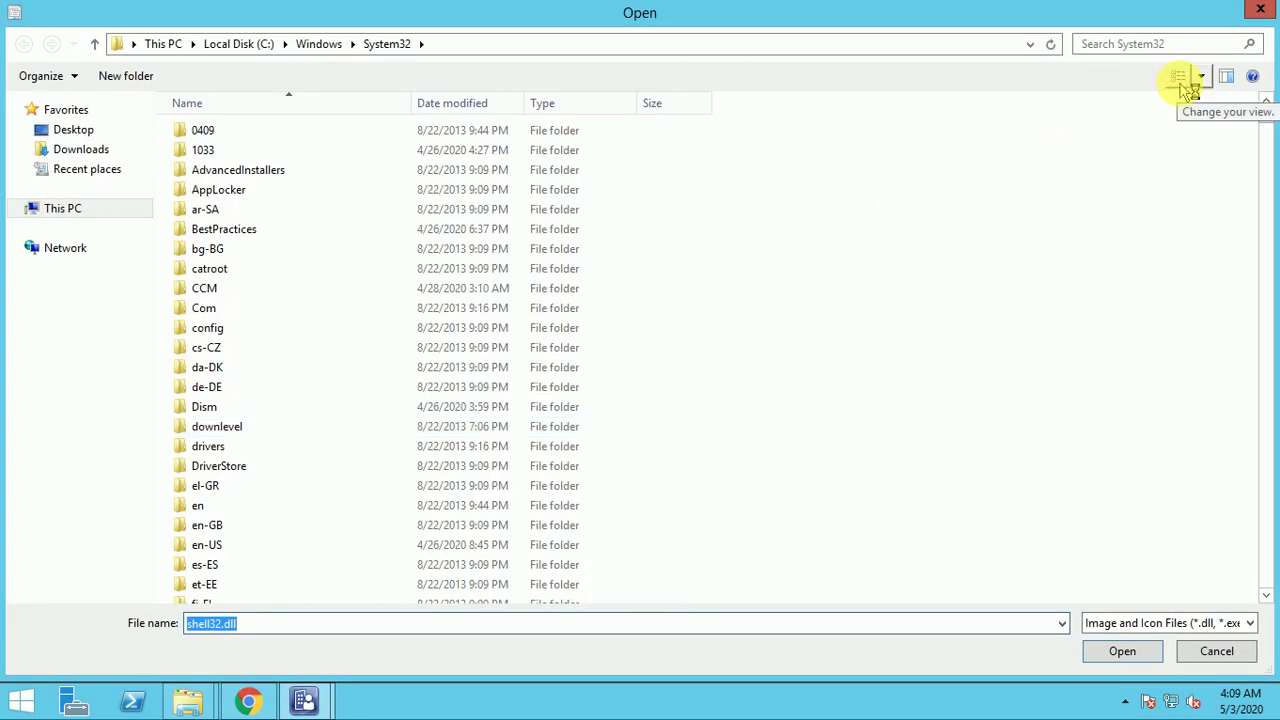
{"action": "left_click", "coordinate": [1260, 10]}
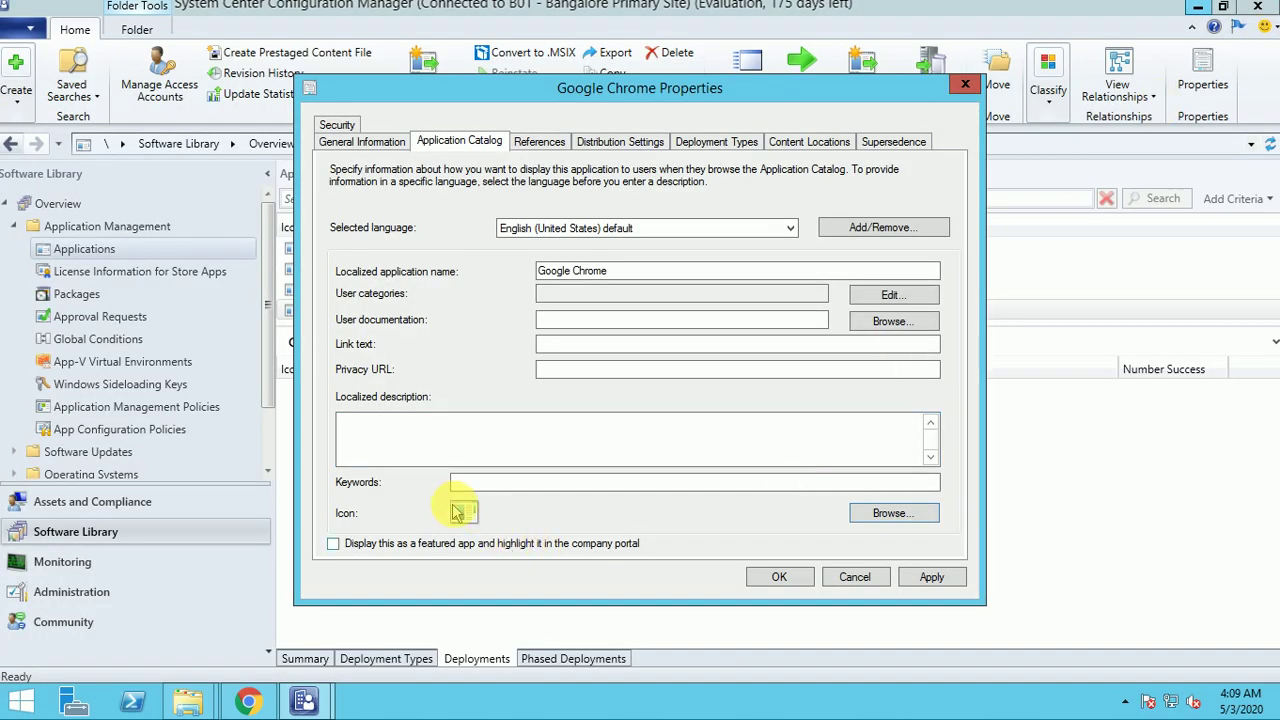
Review the references, distribution settings, deployment types, content locations and supersedence of Google Chrome, and save the application properties
{"action": "left_click", "coordinate": [540, 145]}
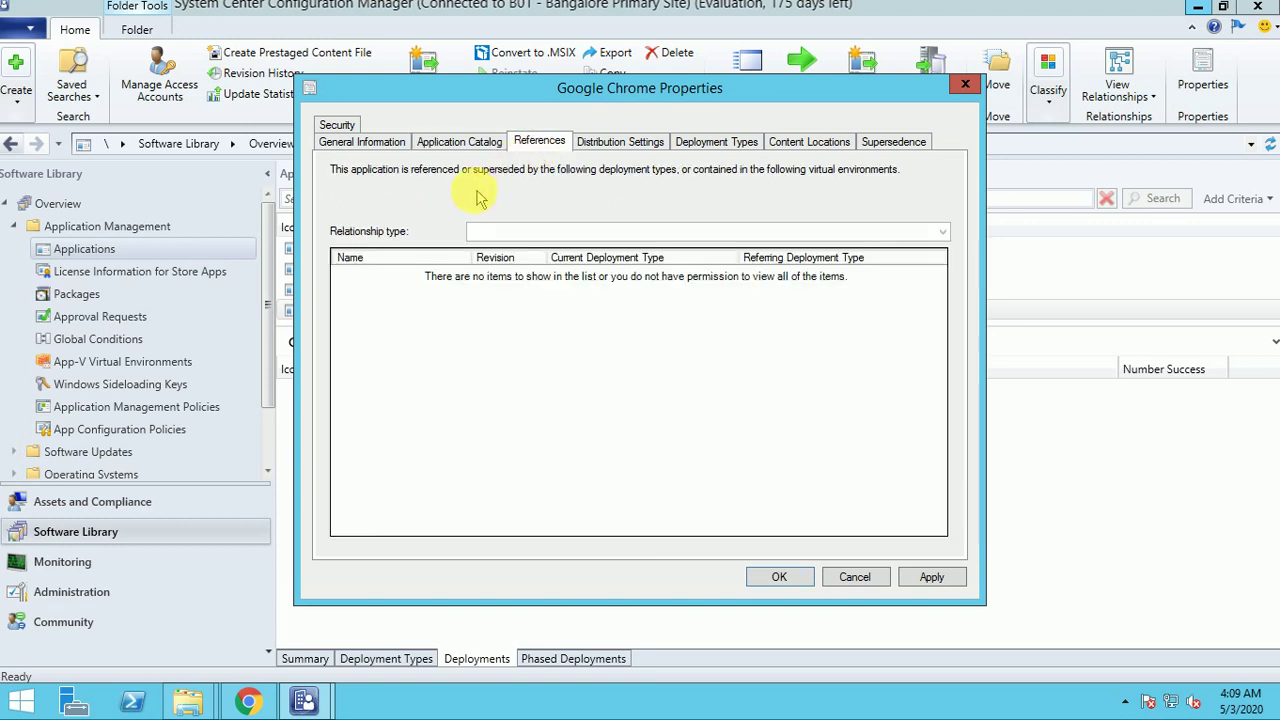
{"action": "left_click", "coordinate": [625, 143]}
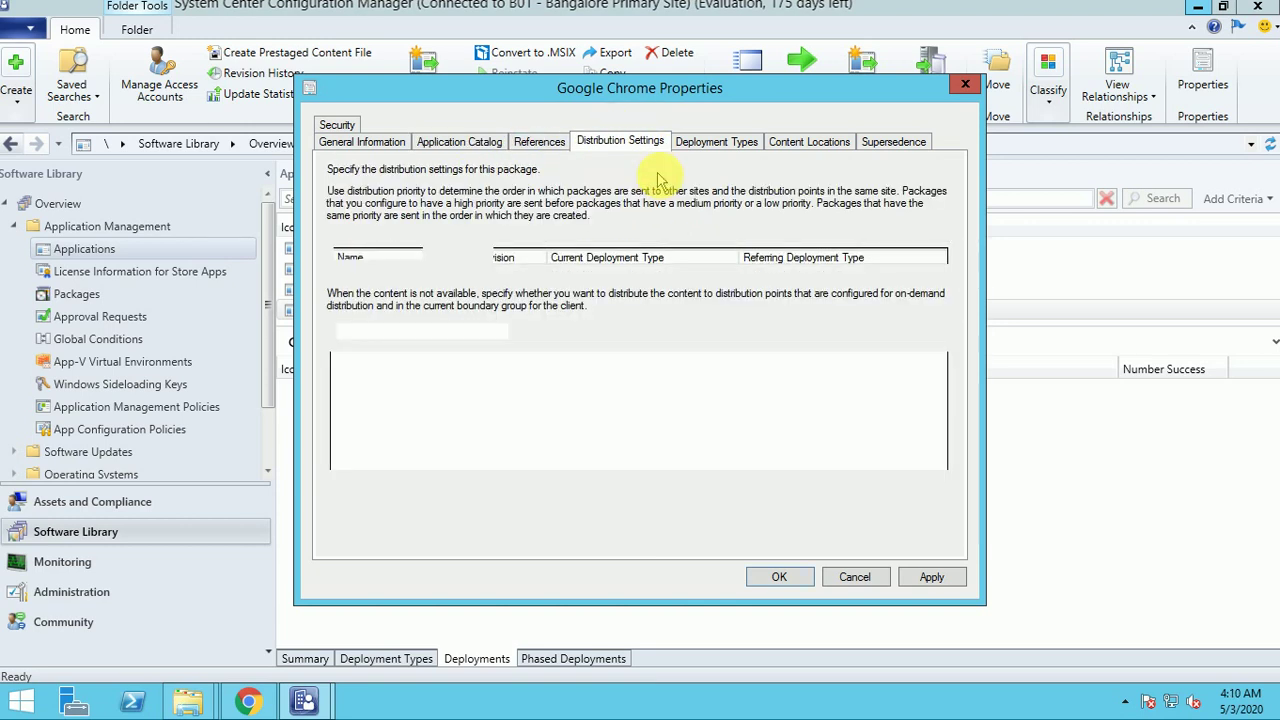
{"action": "left_click", "coordinate": [703, 146]}
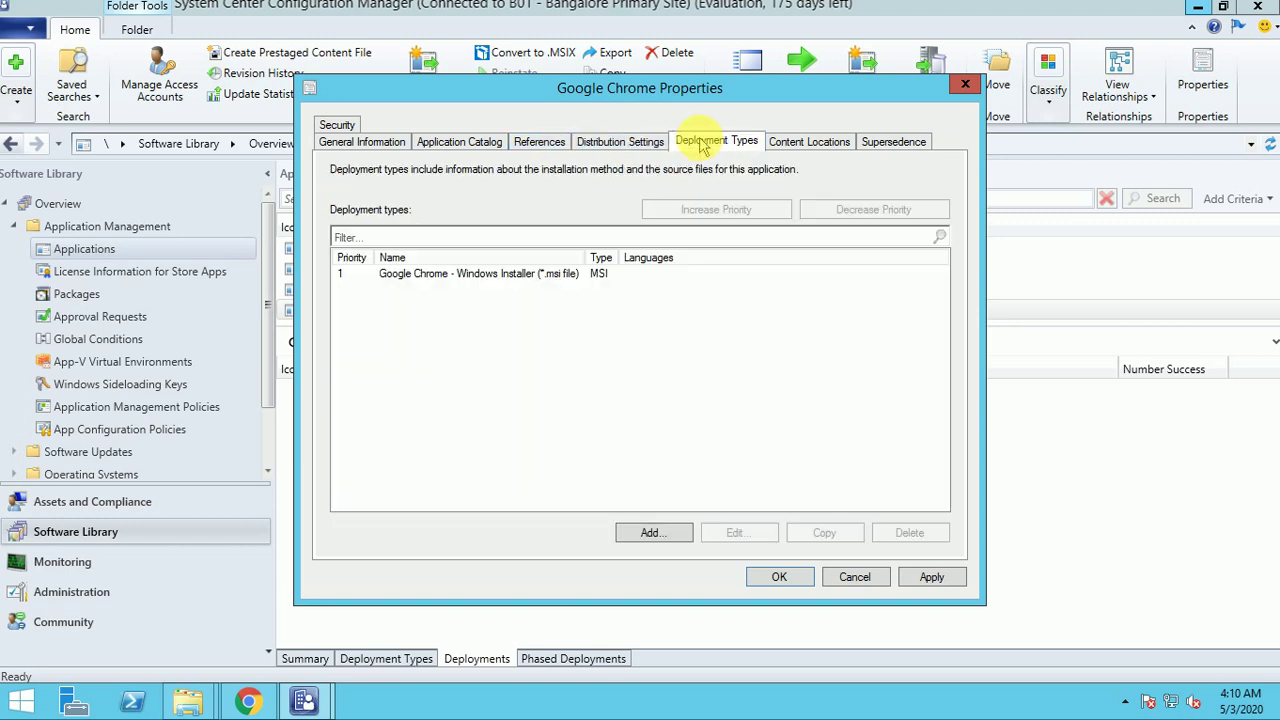
{"action": "left_click", "coordinate": [462, 274]}
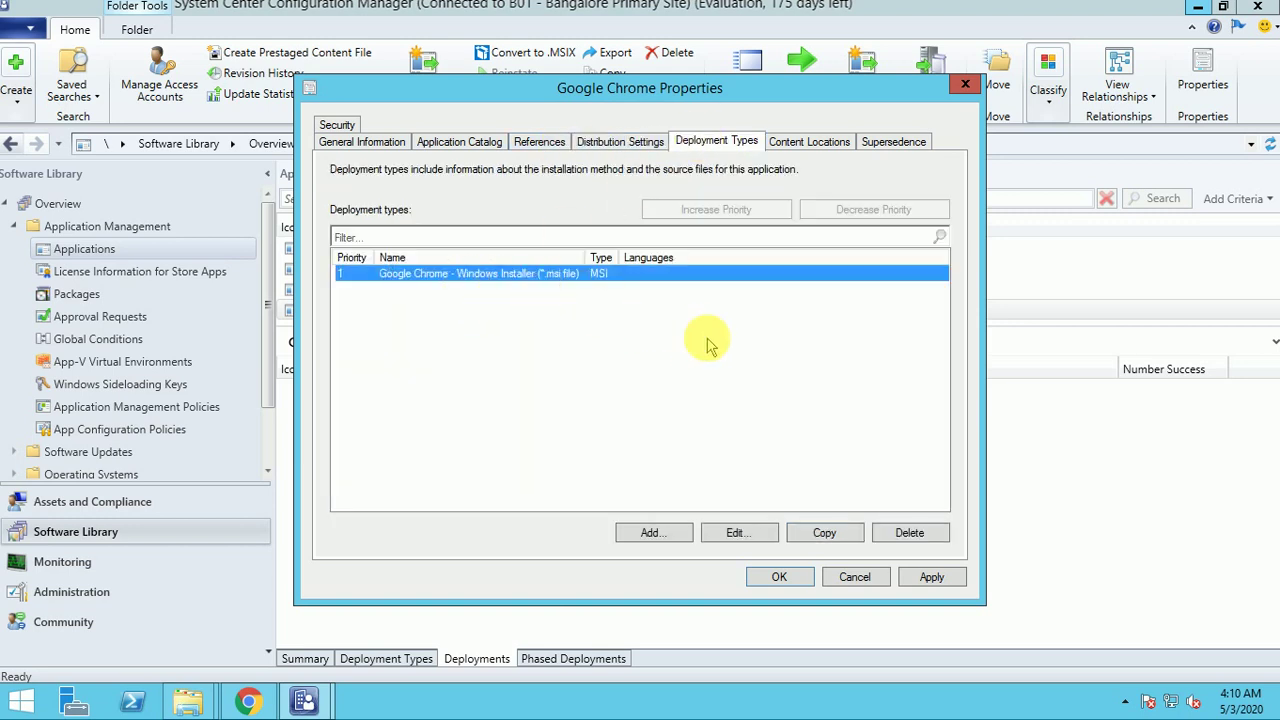
{"action": "left_click", "coordinate": [815, 143]}
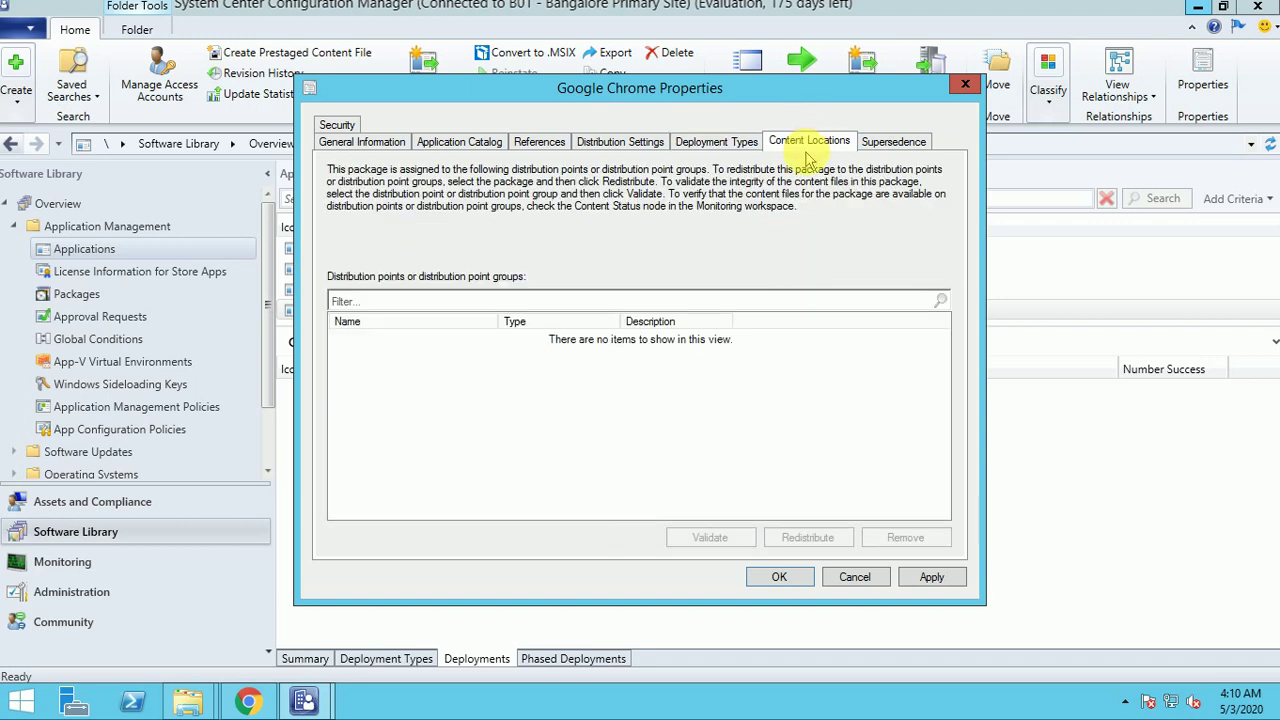
{"action": "left_click", "coordinate": [889, 144]}
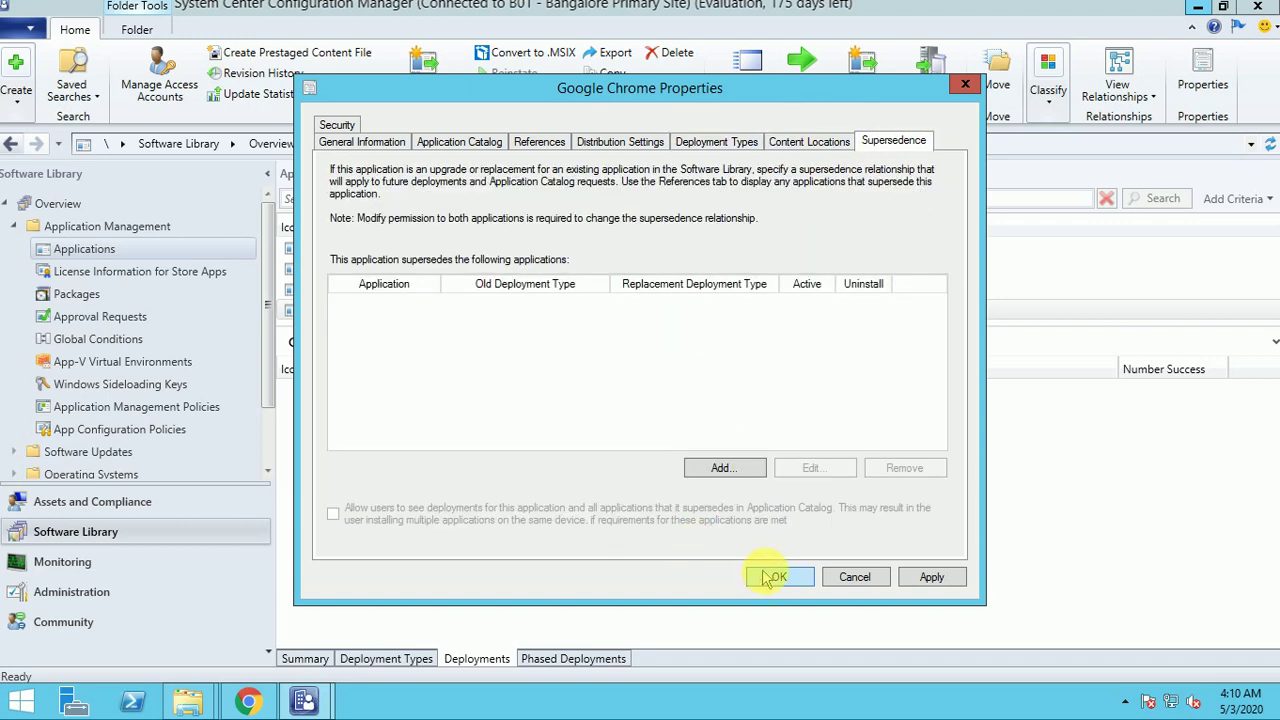
{"action": "left_click", "coordinate": [772, 577]}
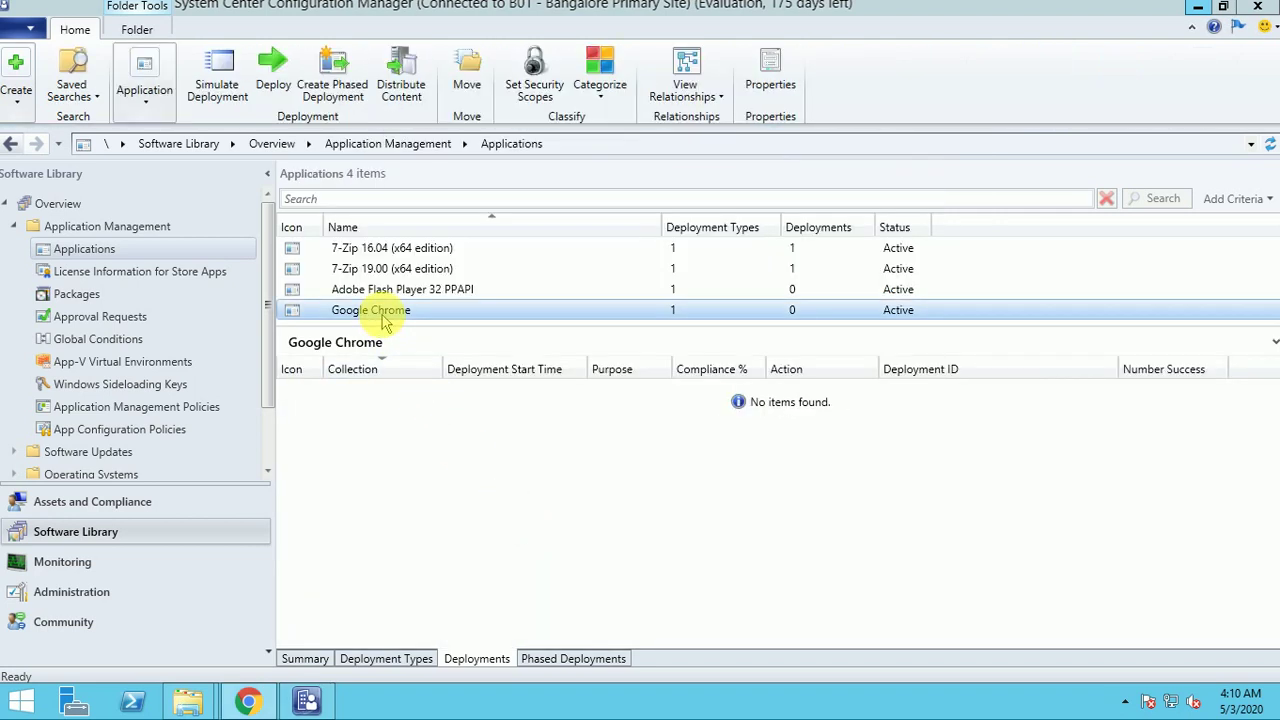
Distribute the Google Chrome content, with its associated dependencies, to the CBLAB.VANSH.COM distribution point
{"action": "right_click", "coordinate": [378, 311]}
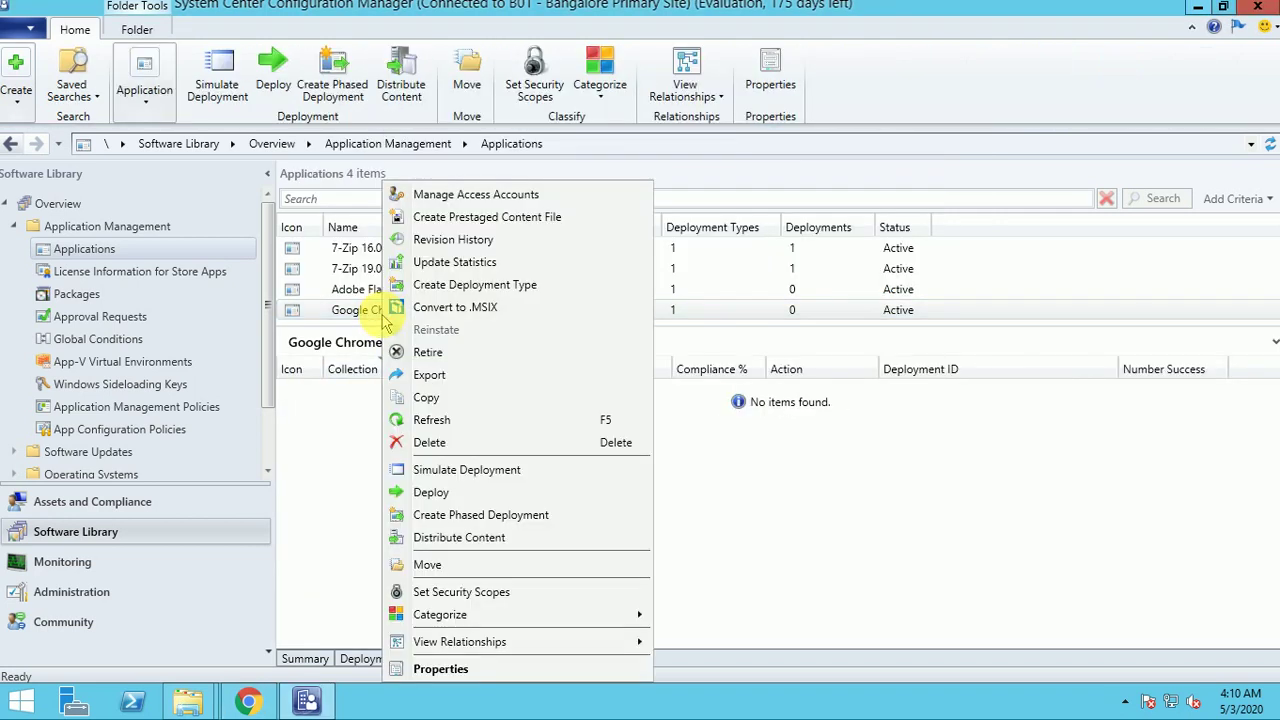
{"action": "left_click", "coordinate": [445, 537]}
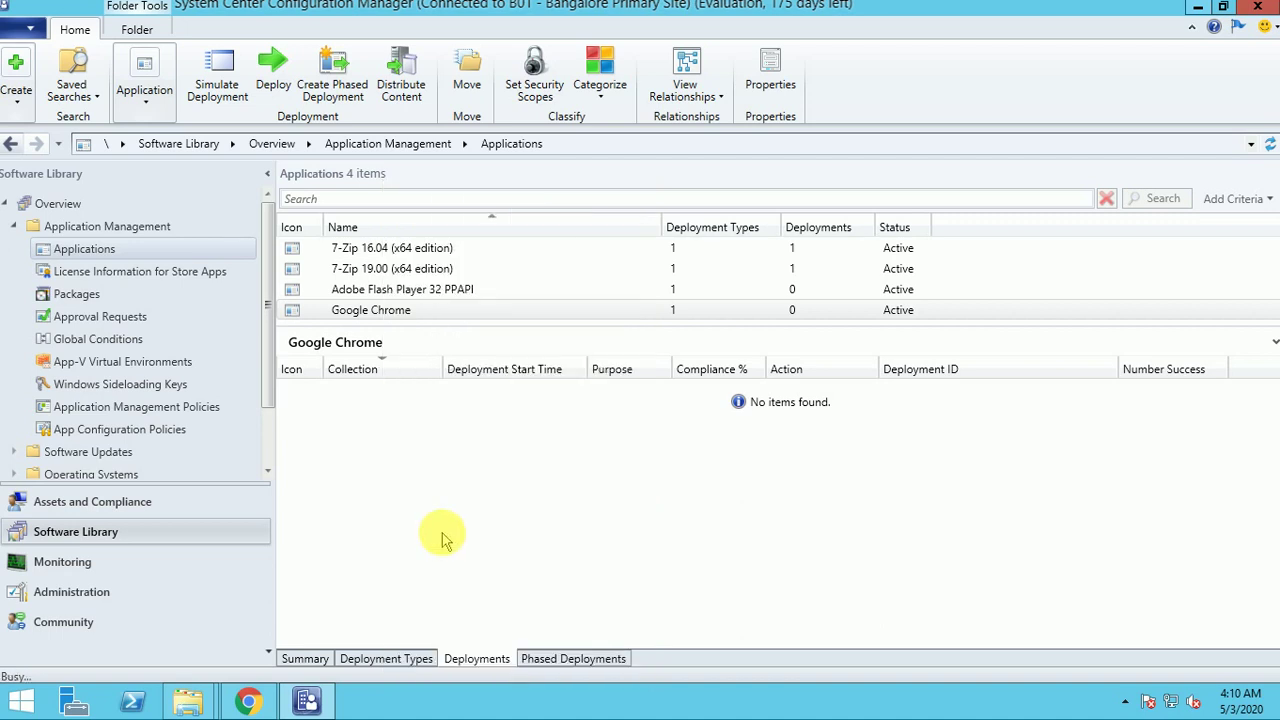
{"action": "left_click", "coordinate": [754, 597]}
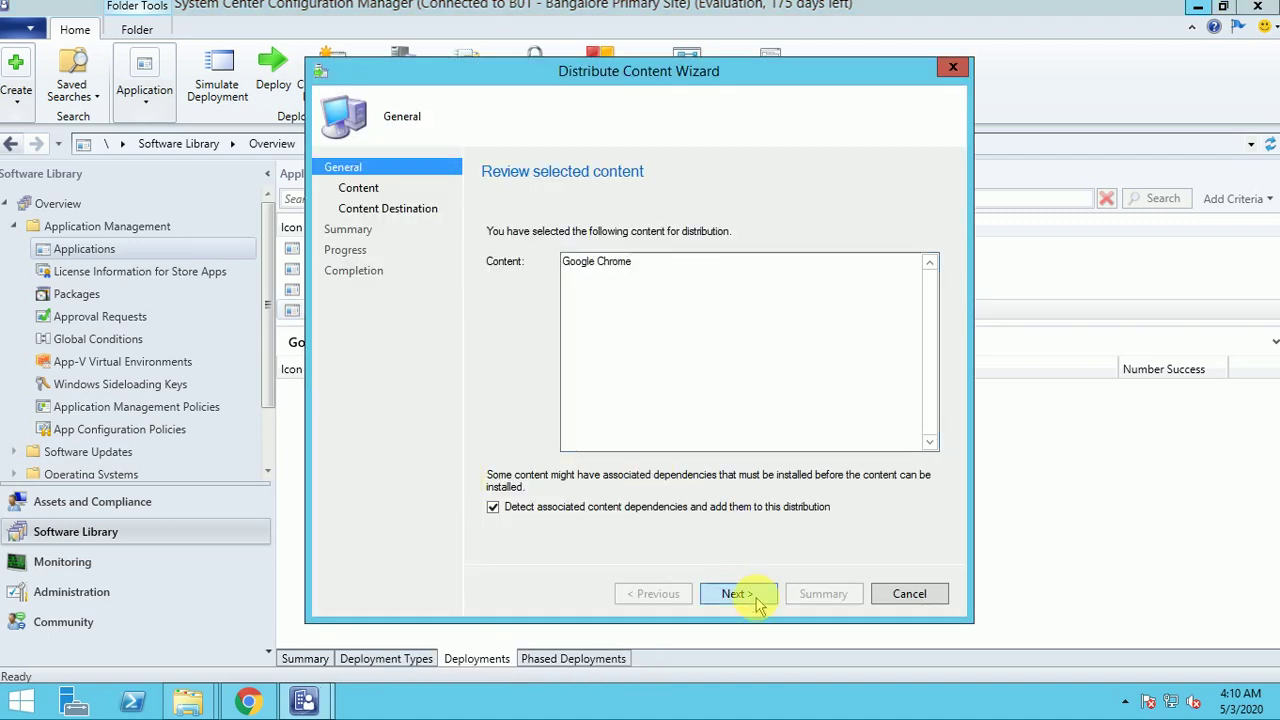
{"action": "left_click", "coordinate": [740, 594]}
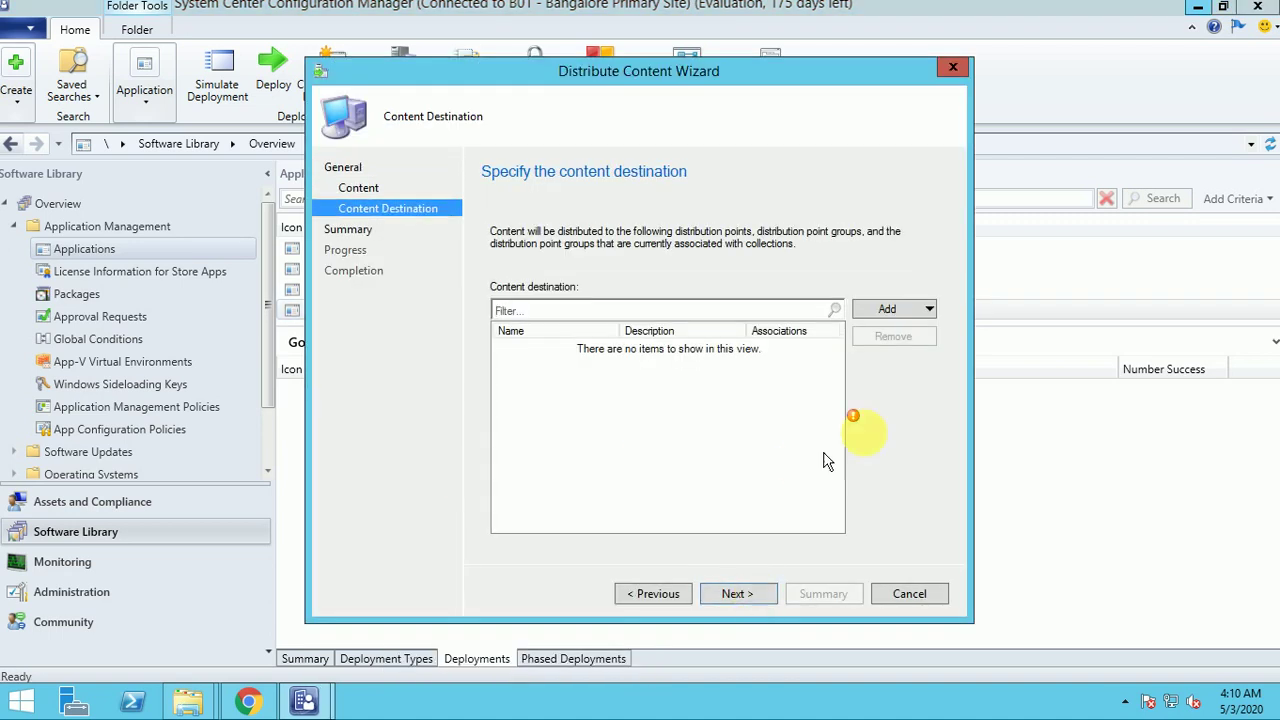
{"action": "left_click", "coordinate": [862, 311]}
{"action": "left_click", "coordinate": [876, 350]}
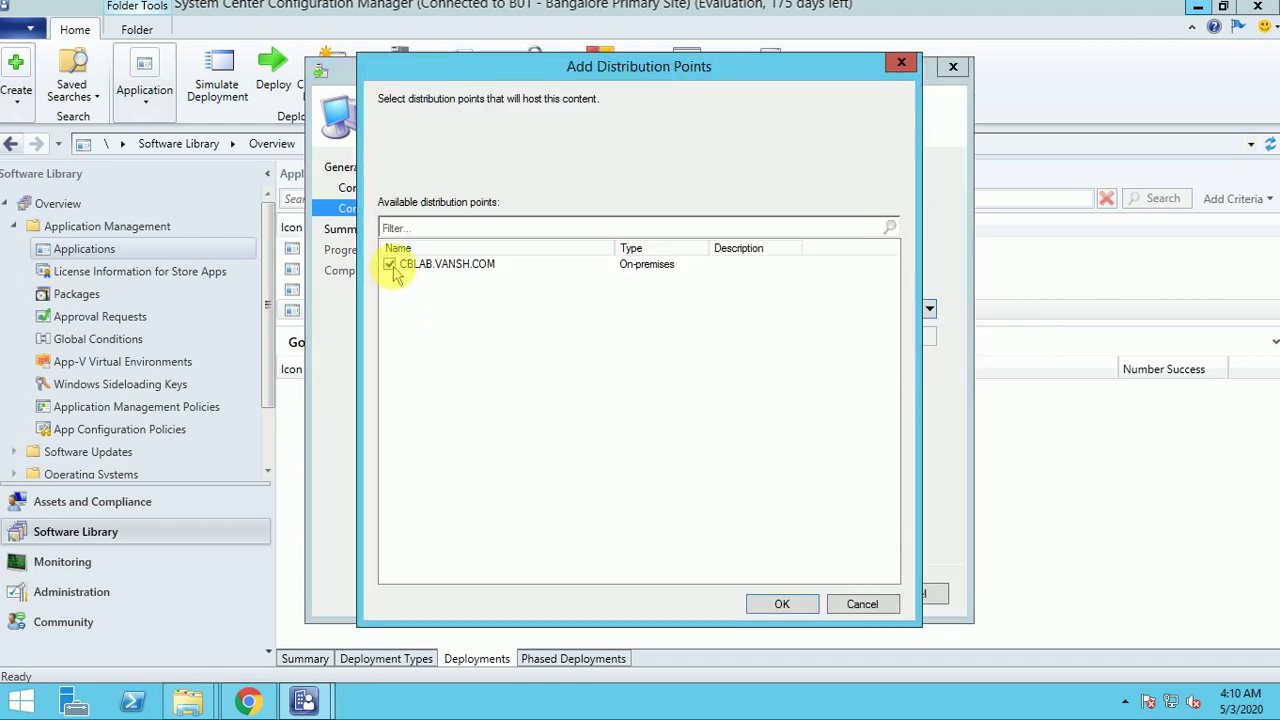
{"action": "left_click", "coordinate": [389, 264]}
{"action": "left_click", "coordinate": [778, 602]}
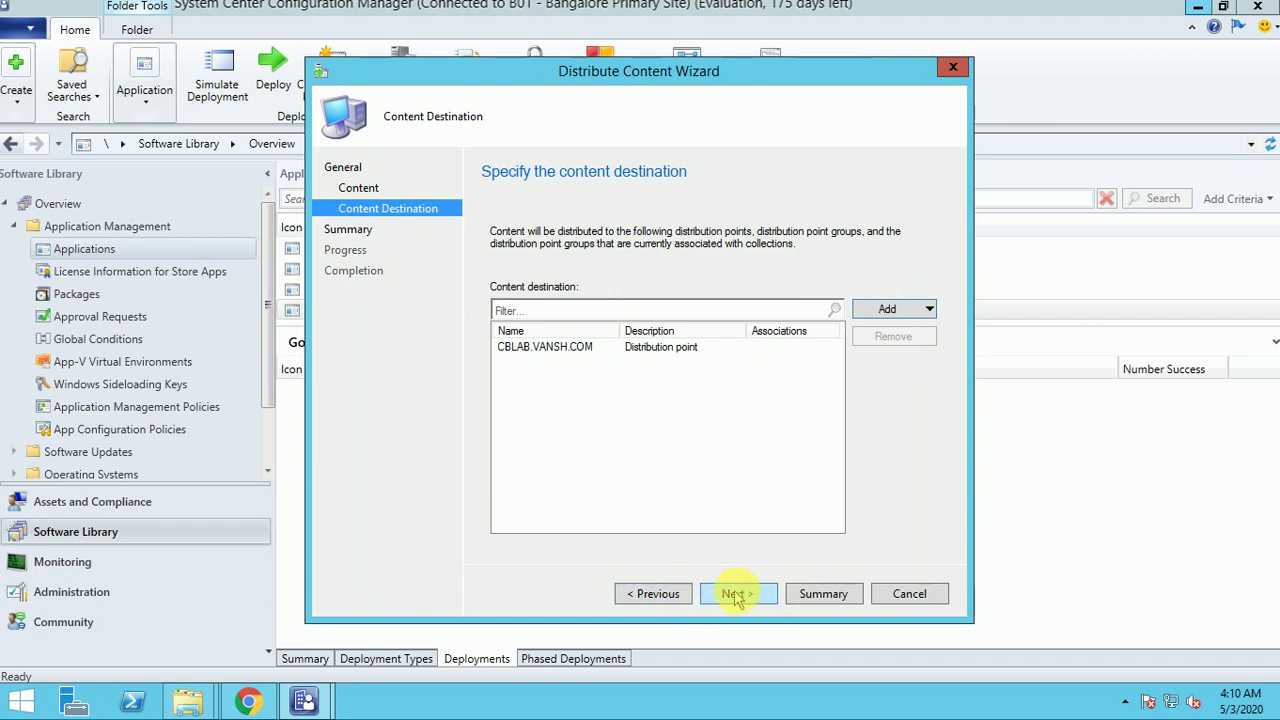
{"action": "left_click", "coordinate": [738, 594]}
{"action": "left_click", "coordinate": [738, 594]}
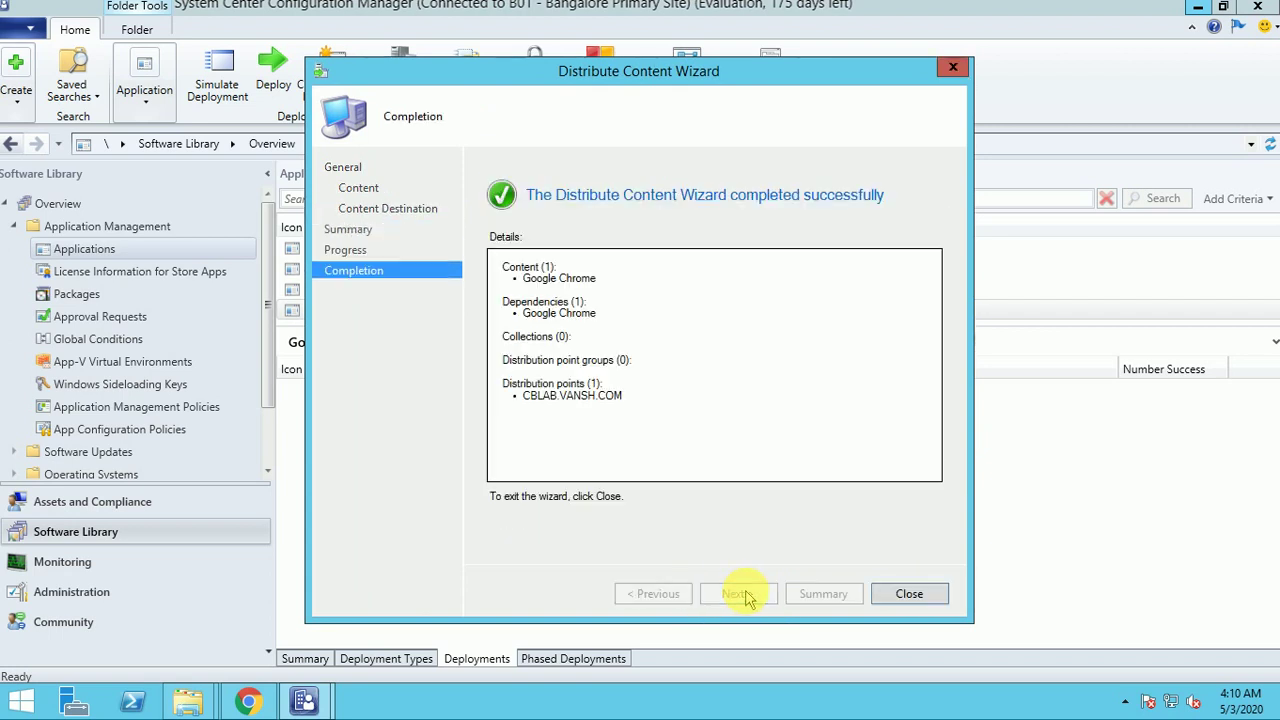
{"action": "left_click", "coordinate": [912, 593]}
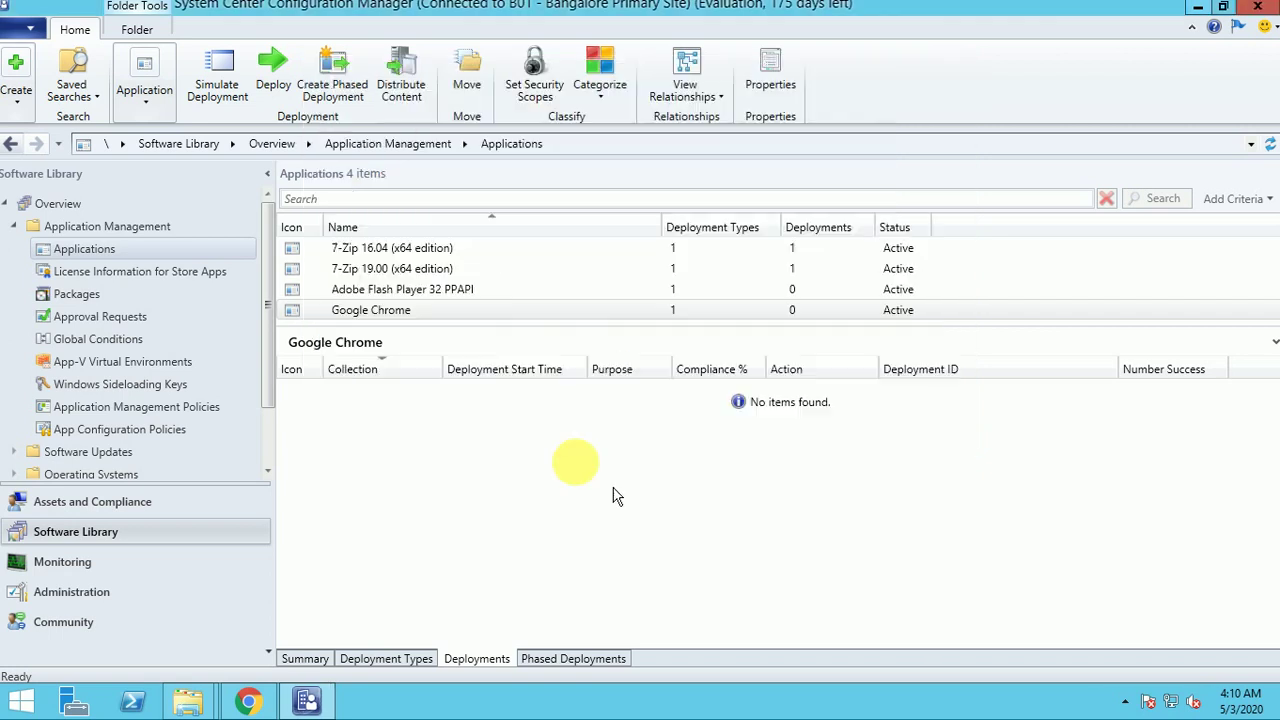
Reopen the Google Chrome application's properties and change its name to Google Chrome_80.0
{"action": "right_click", "coordinate": [428, 318]}
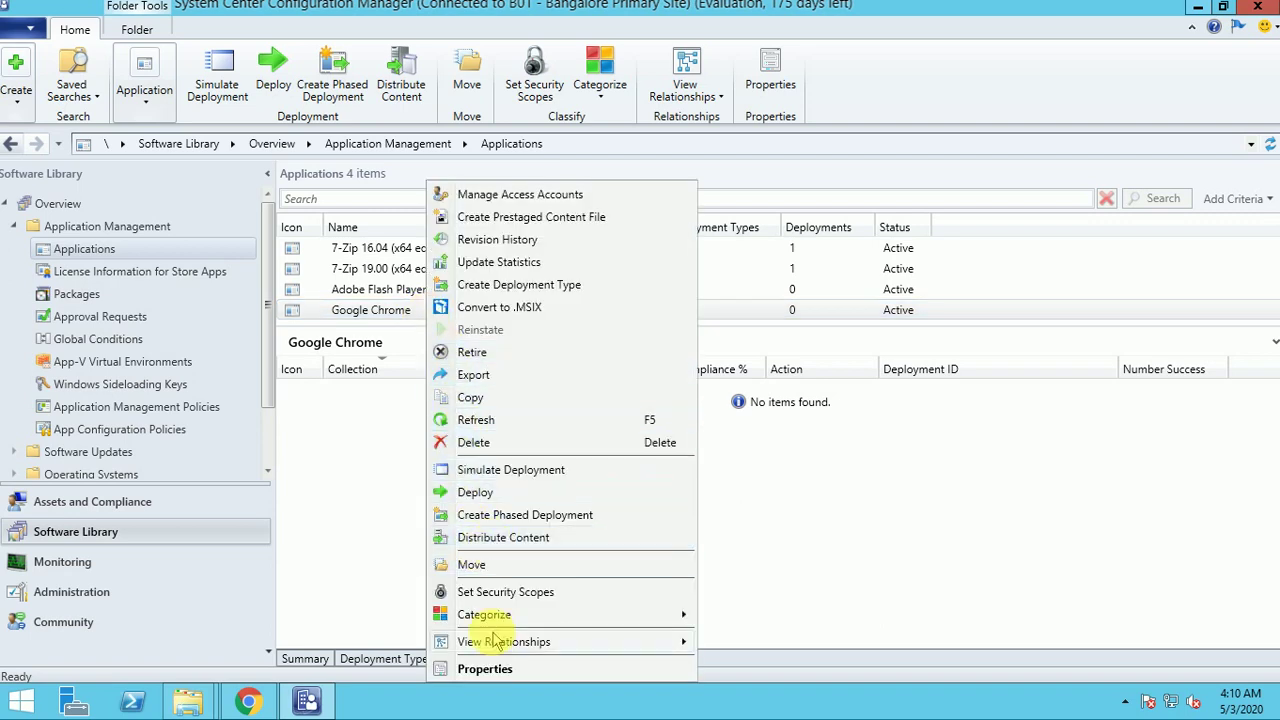
{"action": "left_click", "coordinate": [485, 667]}
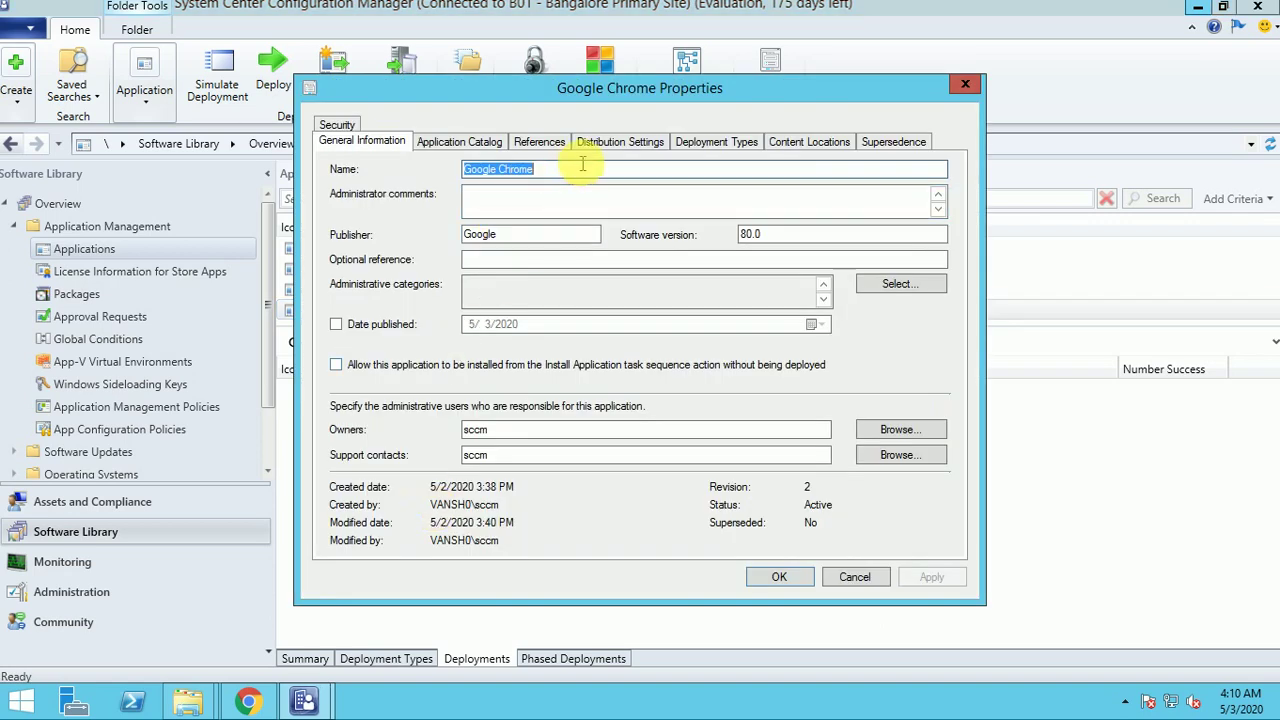
{"action": "left_click", "coordinate": [580, 167]}
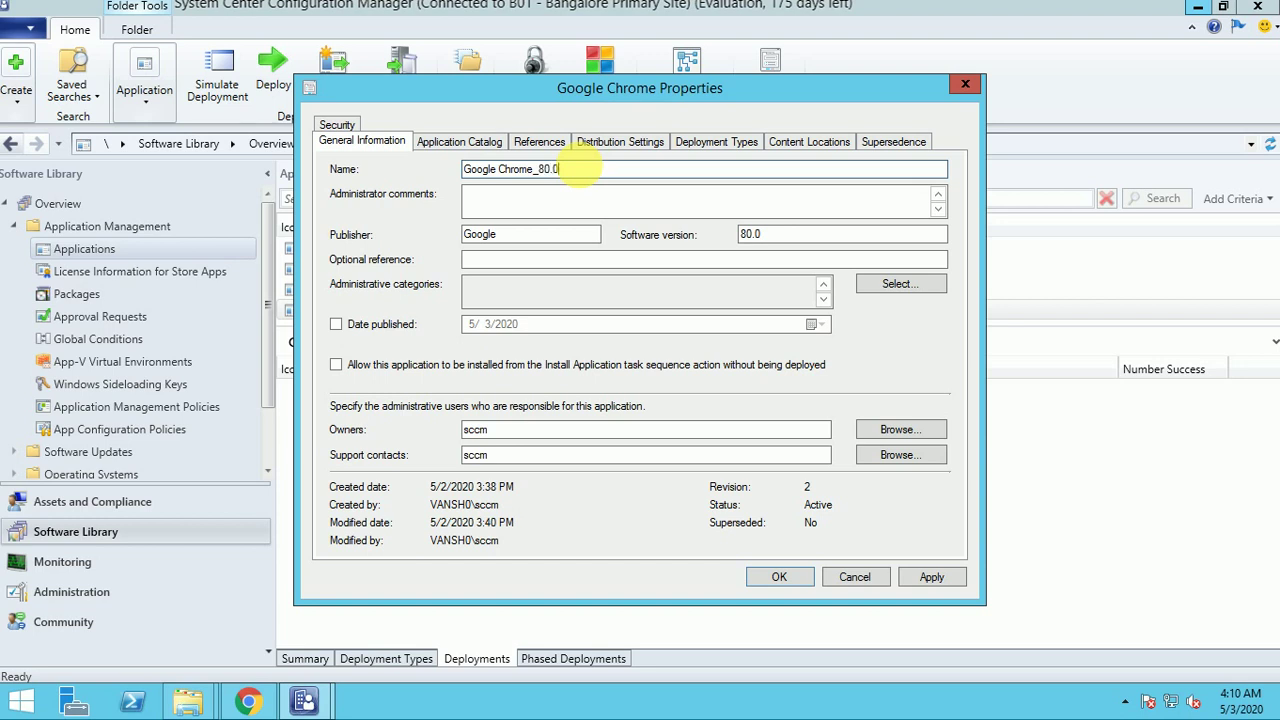
Set the Google Chrome application's prestaged distribution point setting to automatically download content when packages are assigned to distribution points
{"action": "left_click", "coordinate": [460, 144]}
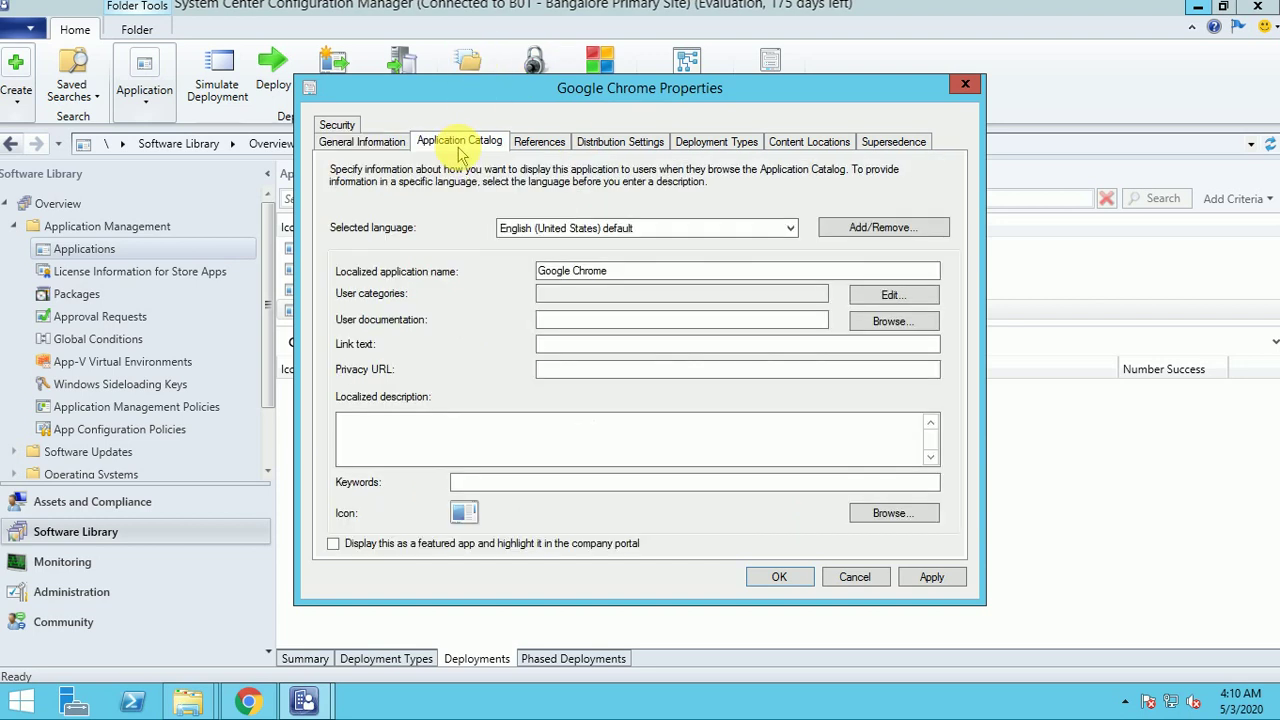
{"action": "left_click", "coordinate": [543, 146]}
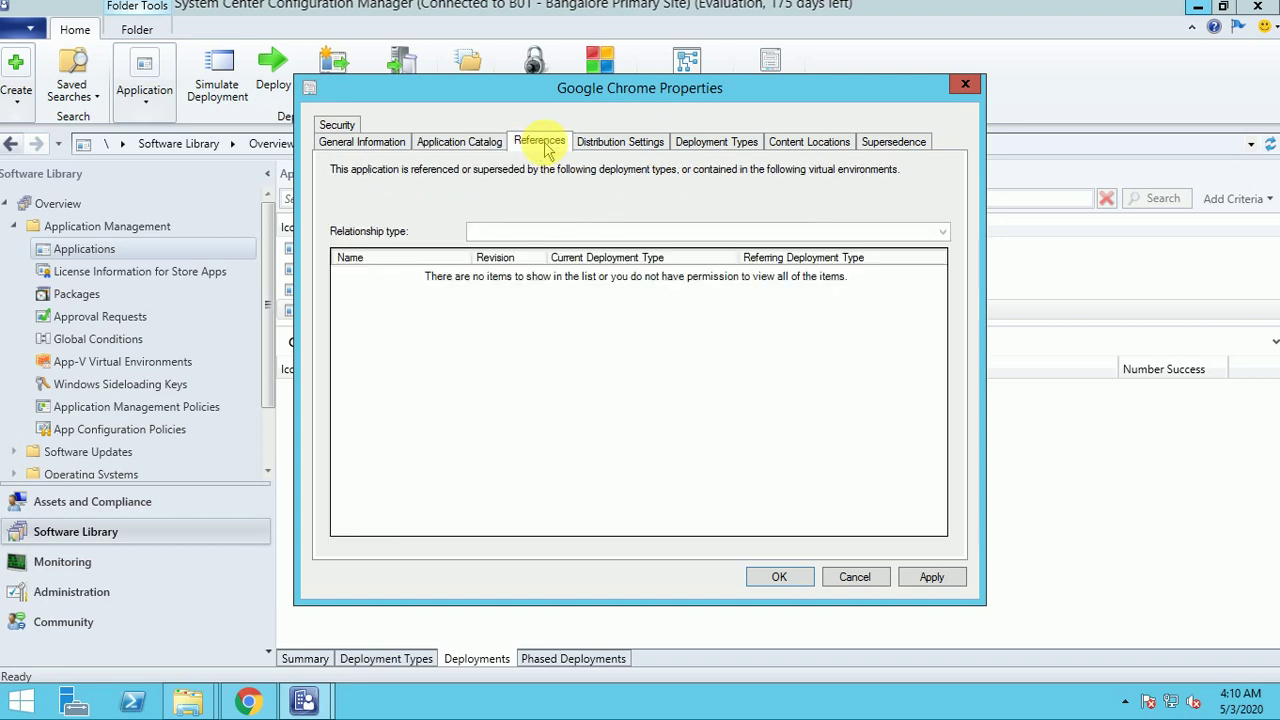
{"action": "left_click", "coordinate": [612, 142]}
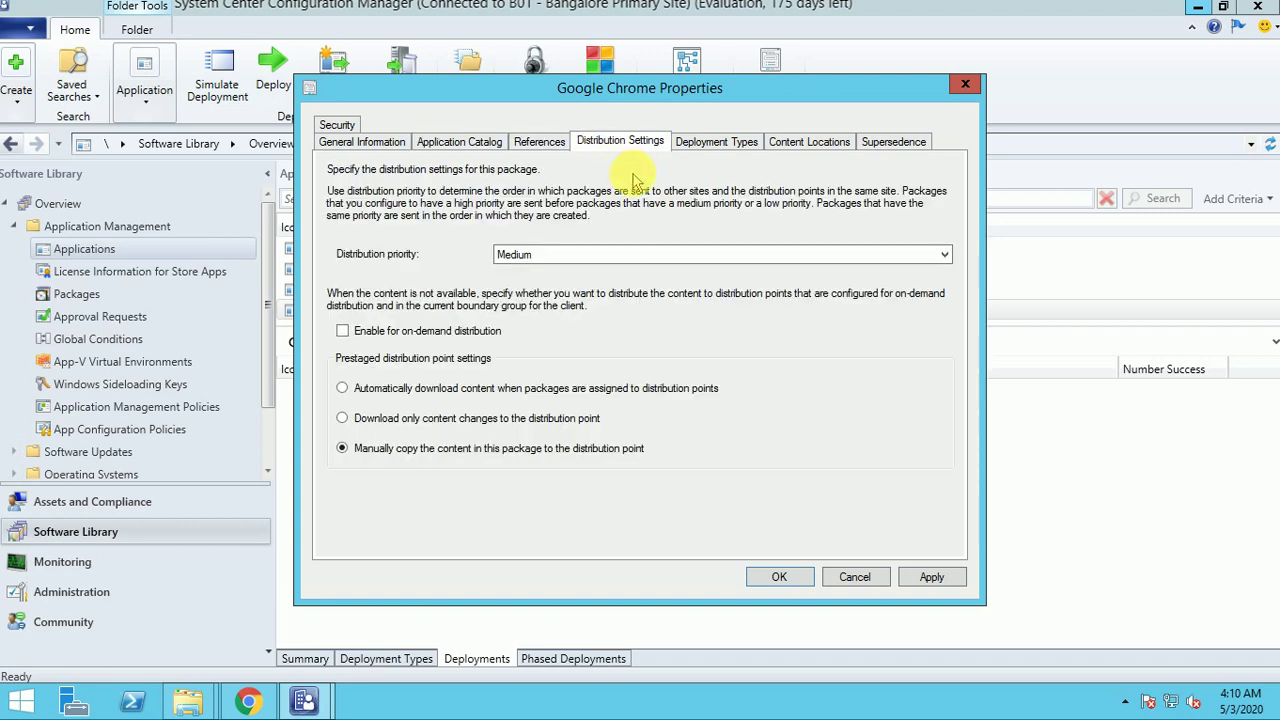
{"action": "left_click", "coordinate": [703, 146]}
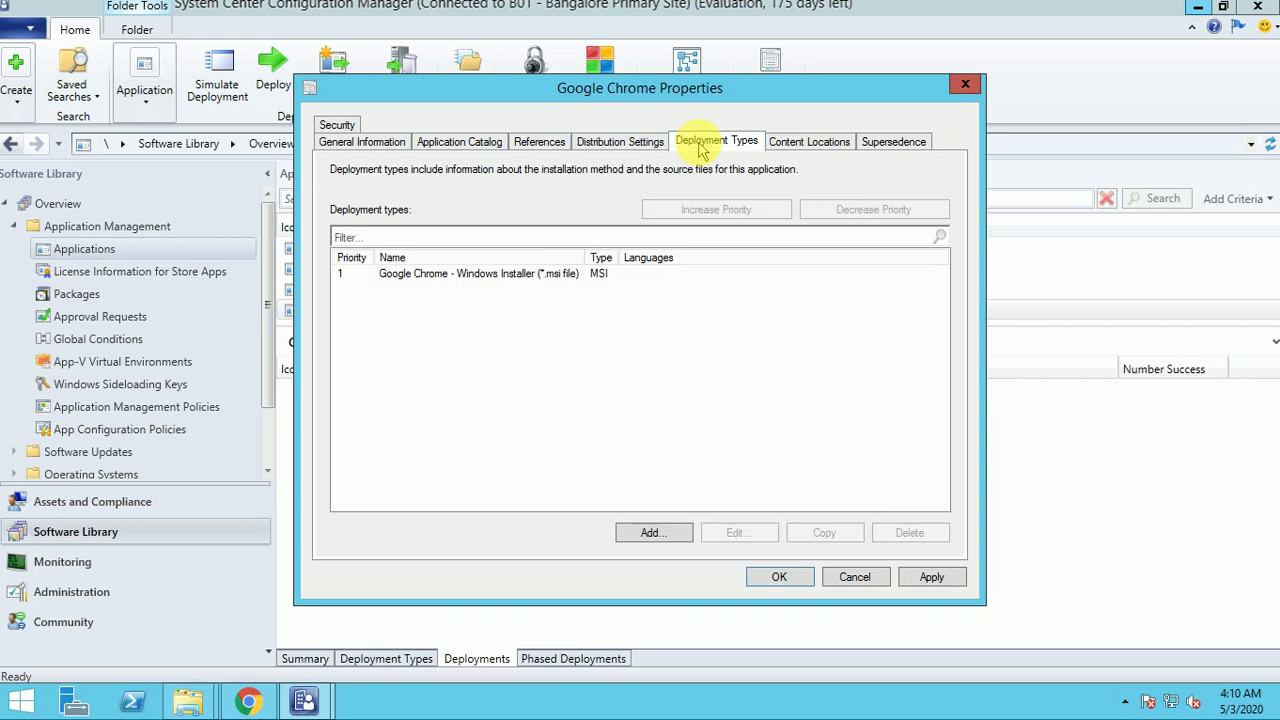
{"action": "left_click", "coordinate": [486, 276]}
{"action": "left_click", "coordinate": [612, 142]}
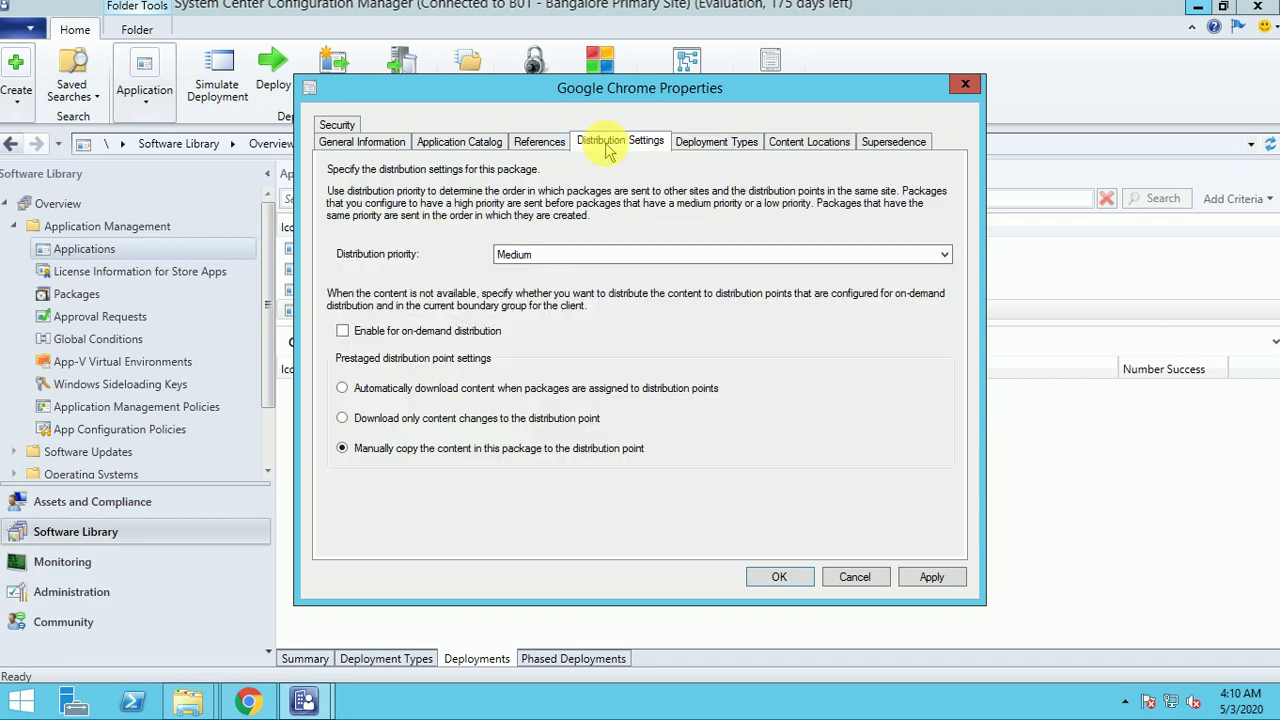
{"action": "left_click", "coordinate": [419, 392]}
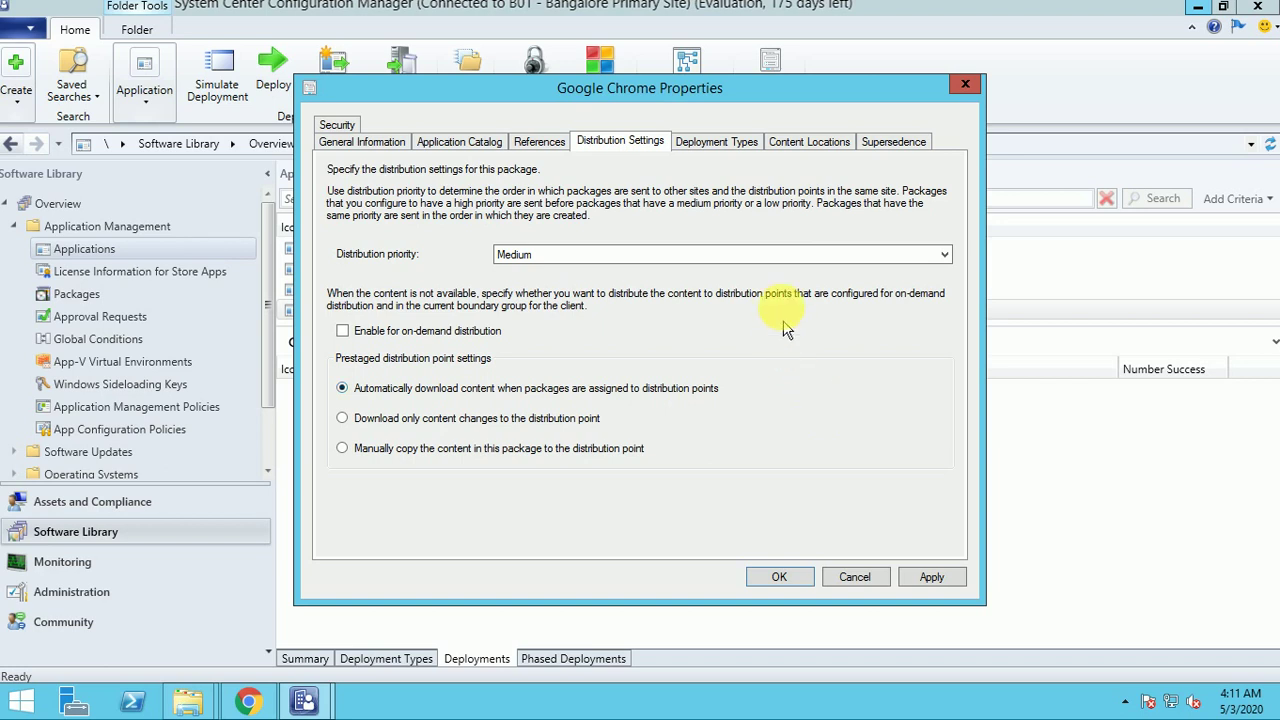
Review the application's deployment types, content locations and supersedence, and save the Google Chrome properties
{"action": "left_click", "coordinate": [710, 145]}
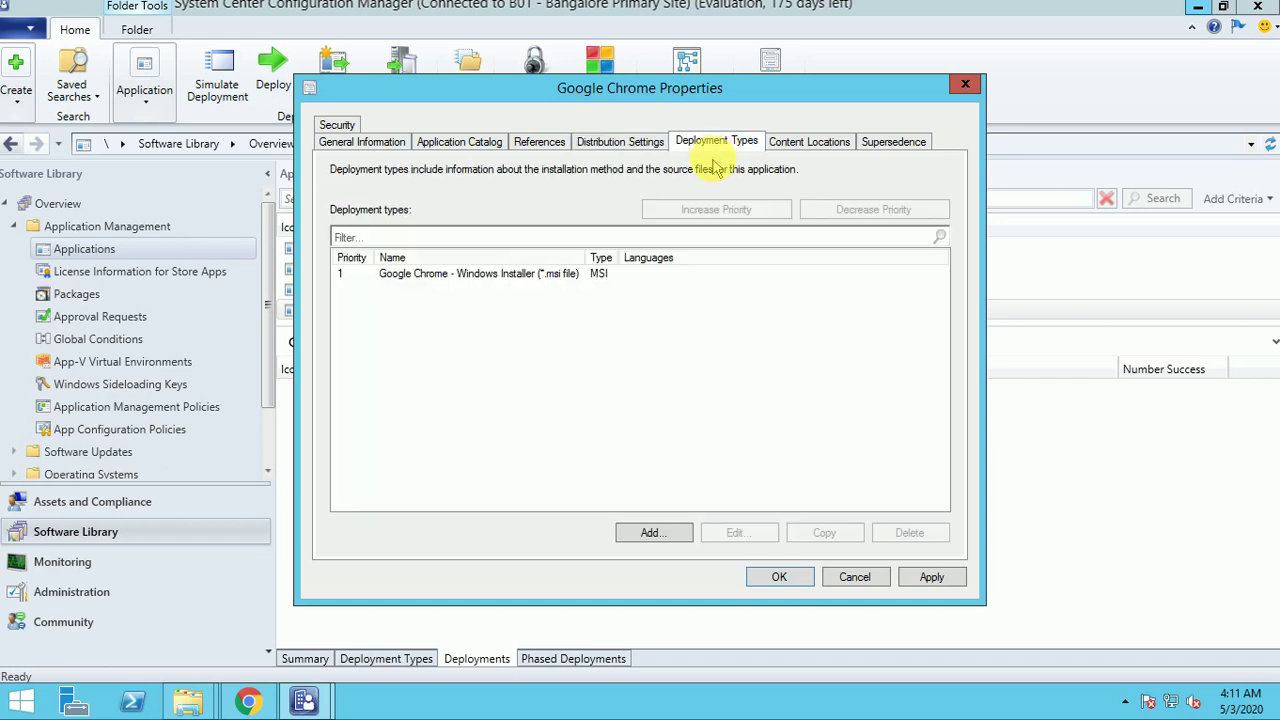
{"action": "left_click", "coordinate": [518, 277]}
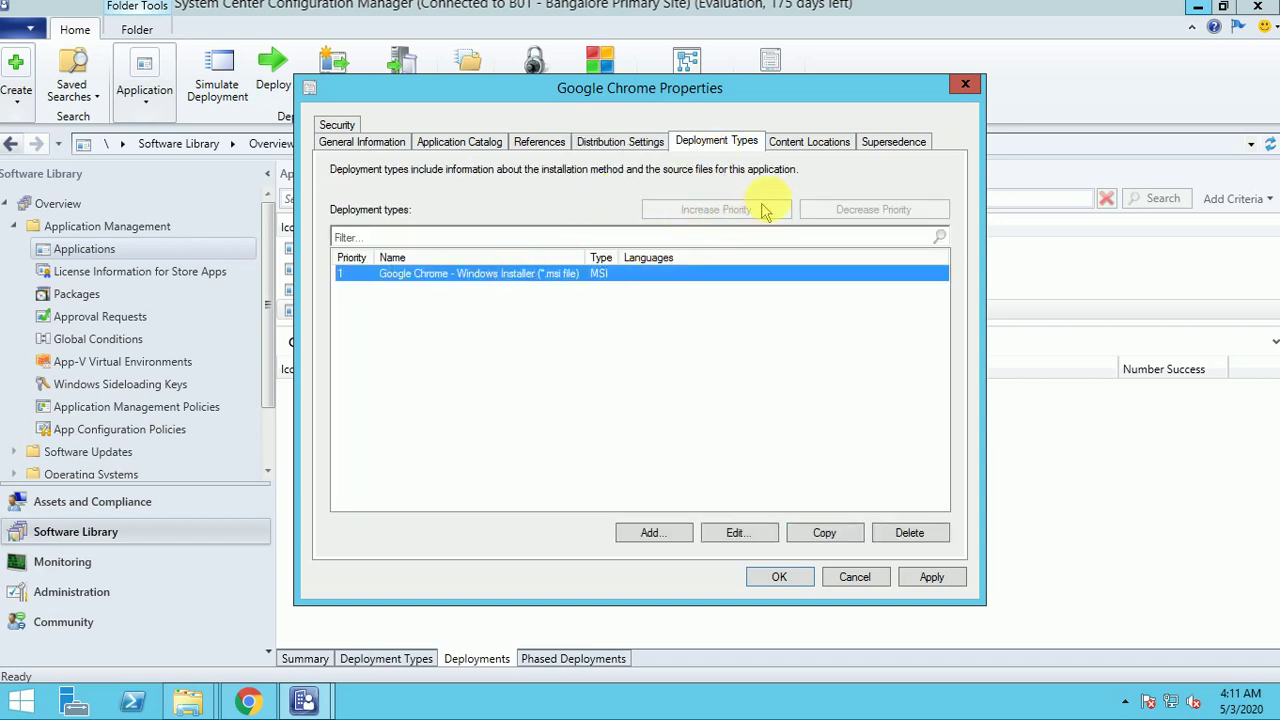
{"action": "left_click", "coordinate": [798, 143]}
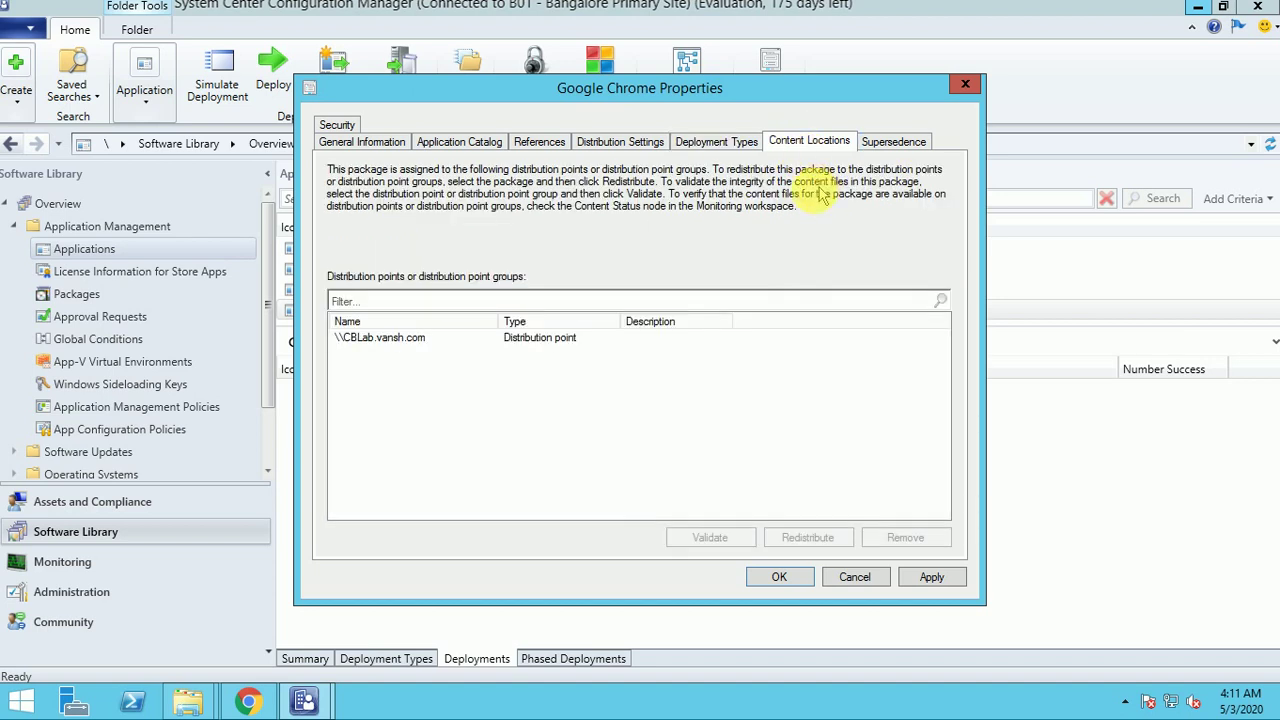
{"action": "left_click", "coordinate": [520, 337]}
{"action": "left_click", "coordinate": [893, 142]}
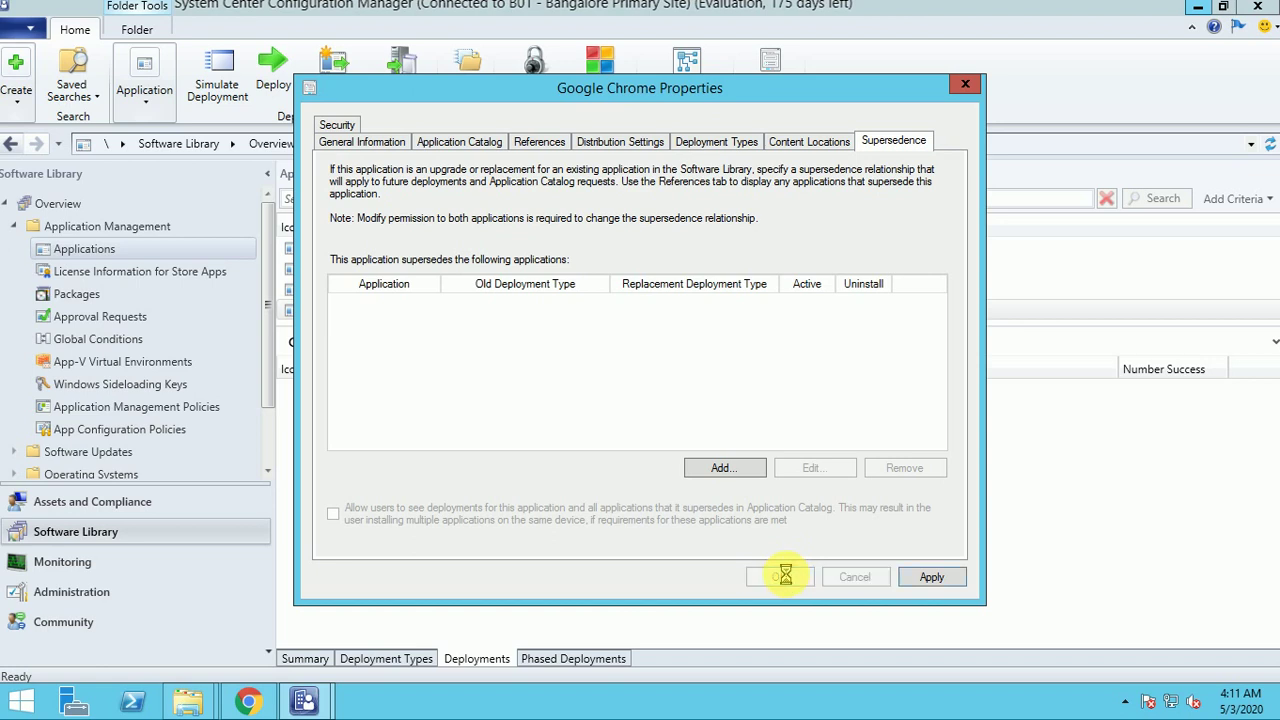
Open the properties of Google Chrome_80.0's Windows Installer deployment type and rename it Google Chrome_80.0
{"action": "left_click", "coordinate": [390, 659]}
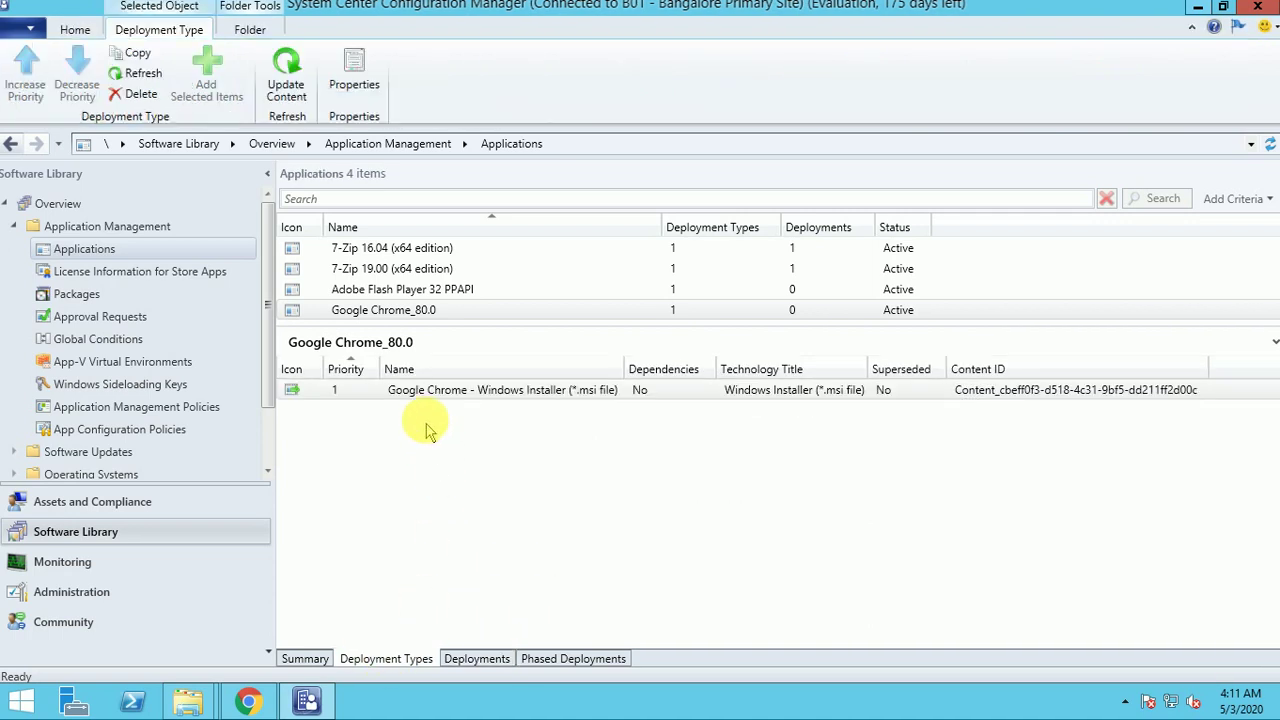
{"action": "left_click", "coordinate": [418, 392]}
{"action": "right_click", "coordinate": [418, 392]}
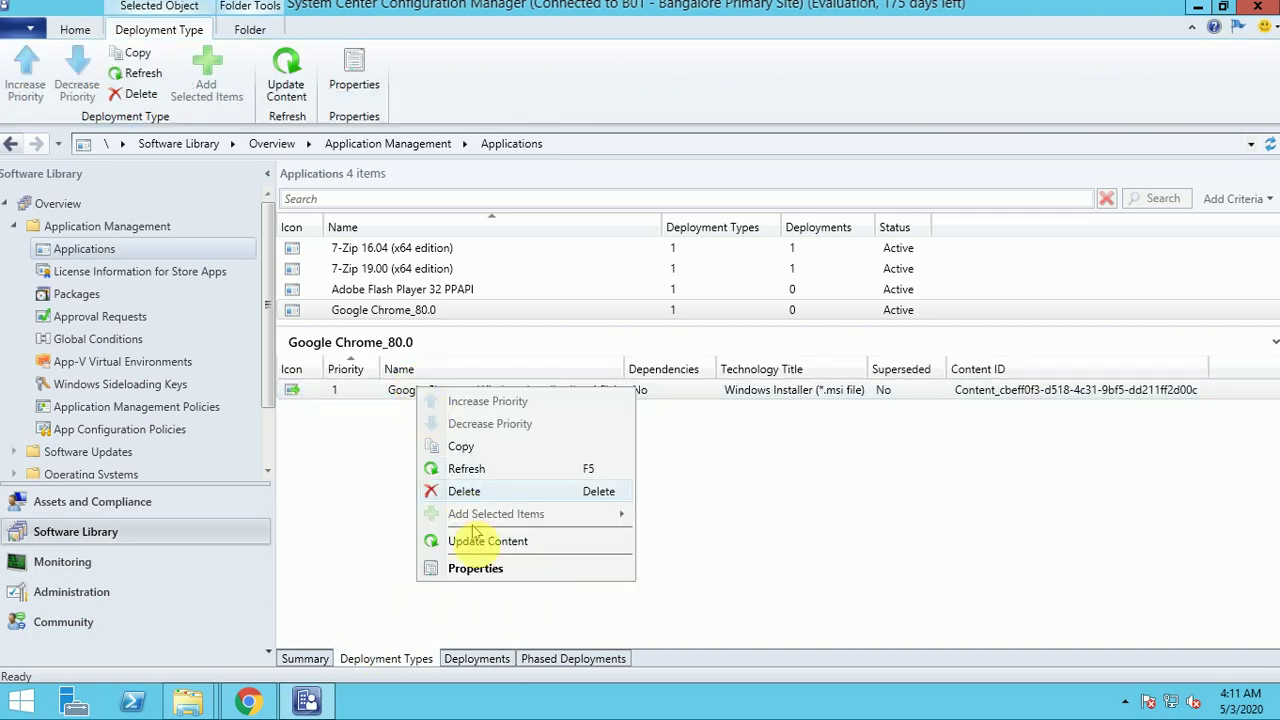
{"action": "left_click", "coordinate": [486, 570]}
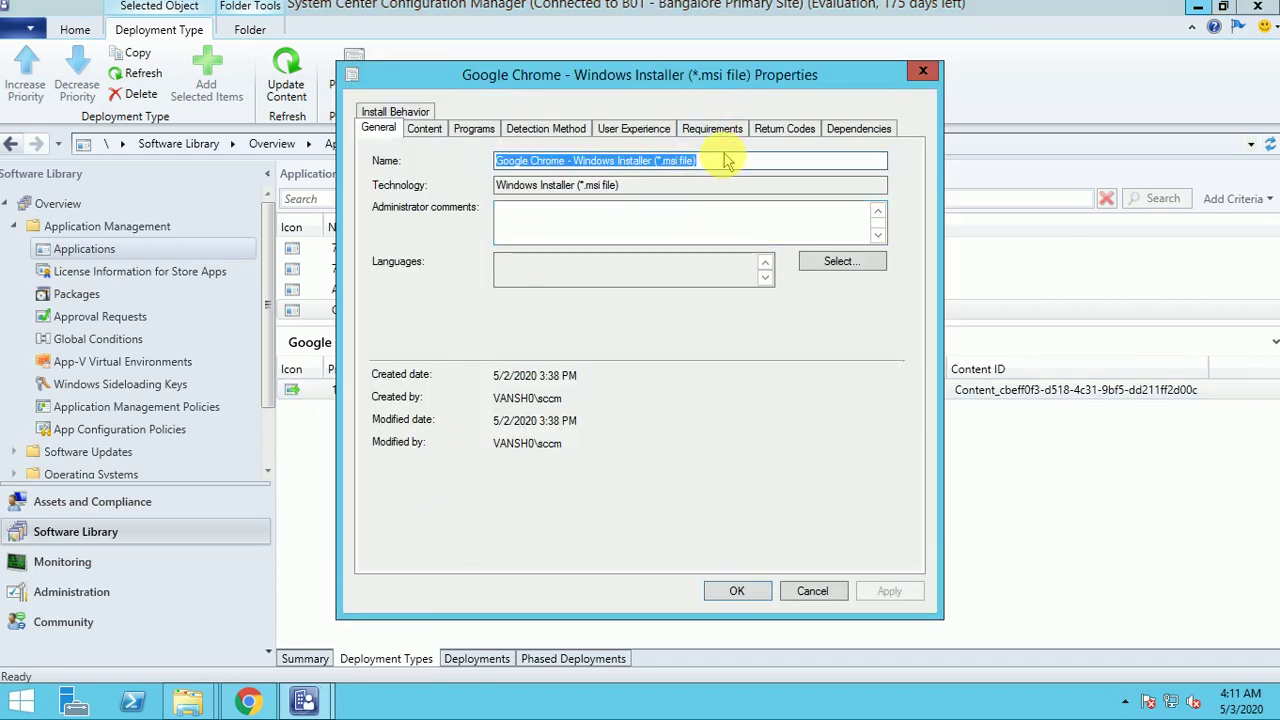
{"action": "left_click", "coordinate": [721, 158]}
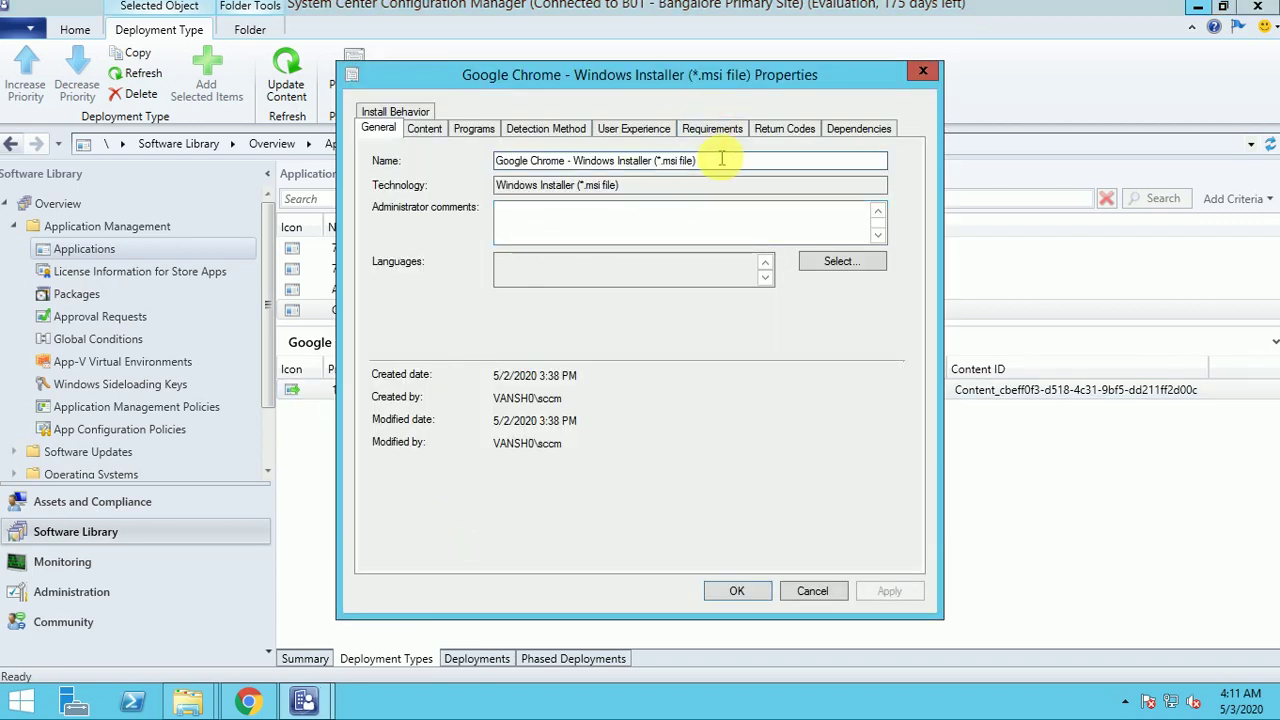
{"action": "left_click_drag", "start_coordinate": [721, 158], "coordinate": [570, 163]}
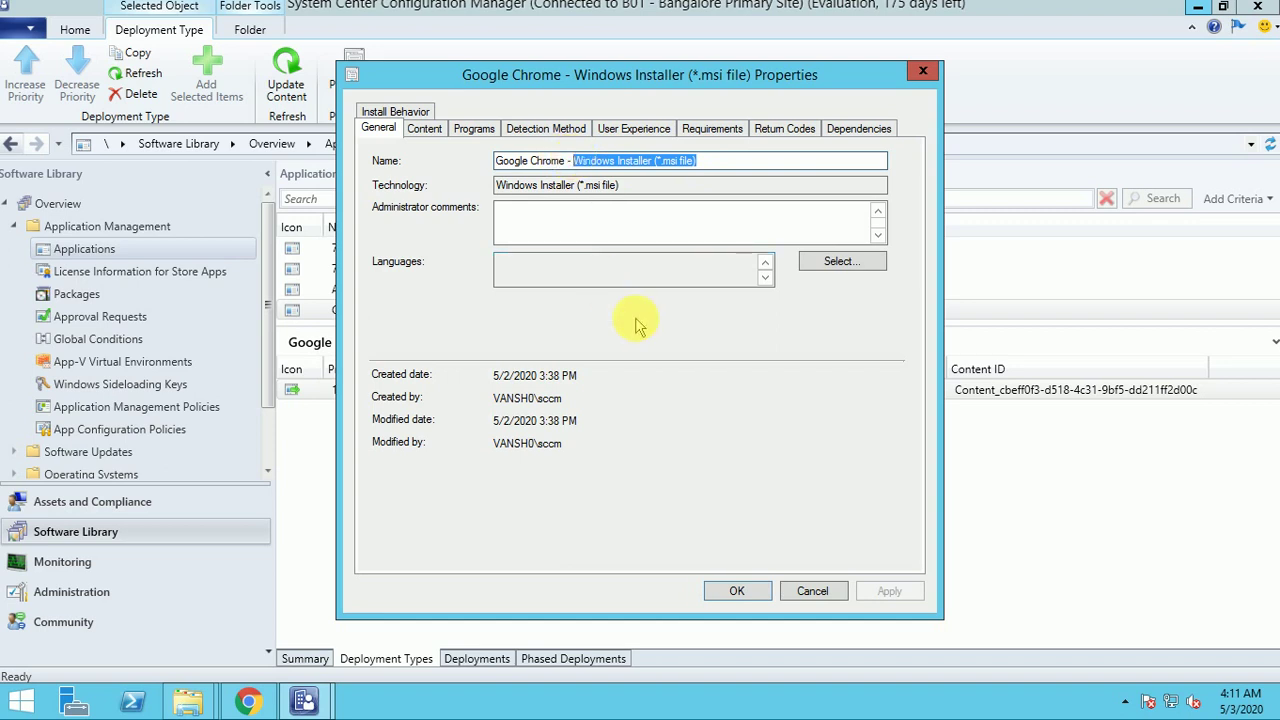
{"action": "key", "text": "BackSpace"}
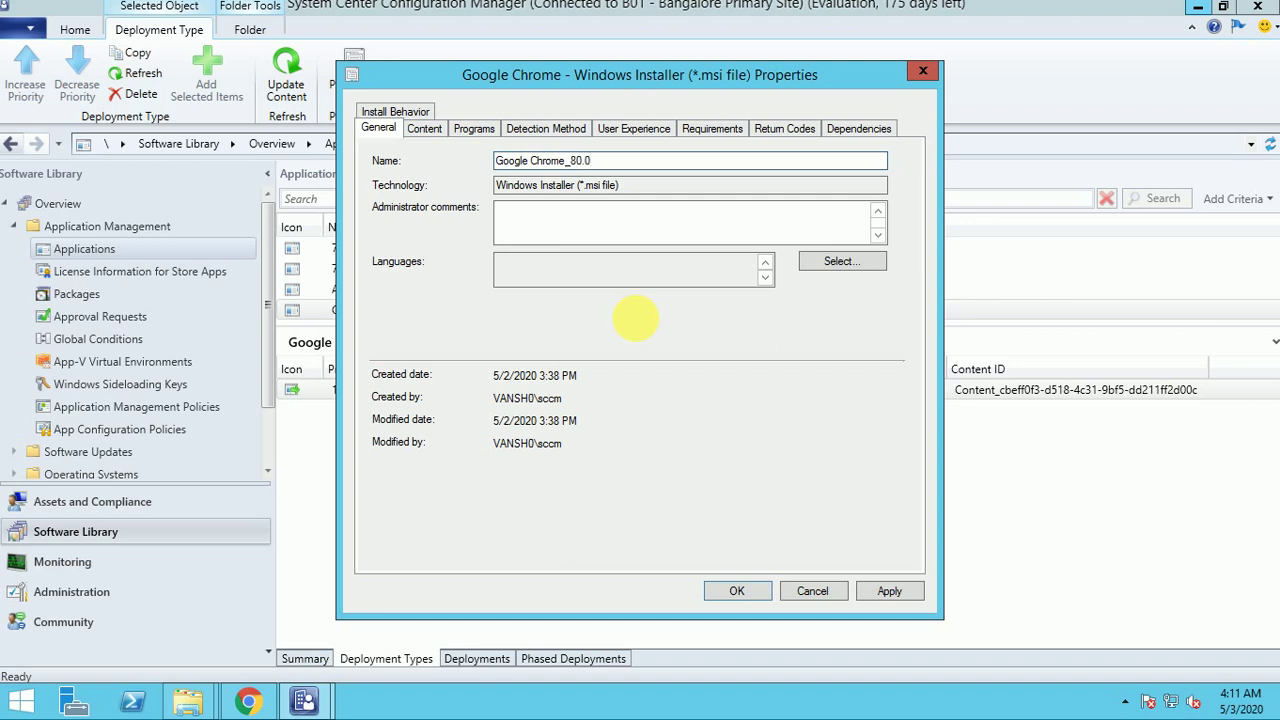
Allow clients to use distribution points from the default site boundary group, and set the deployment option to download content from distribution point and run locally
{"action": "left_click", "coordinate": [424, 128]}
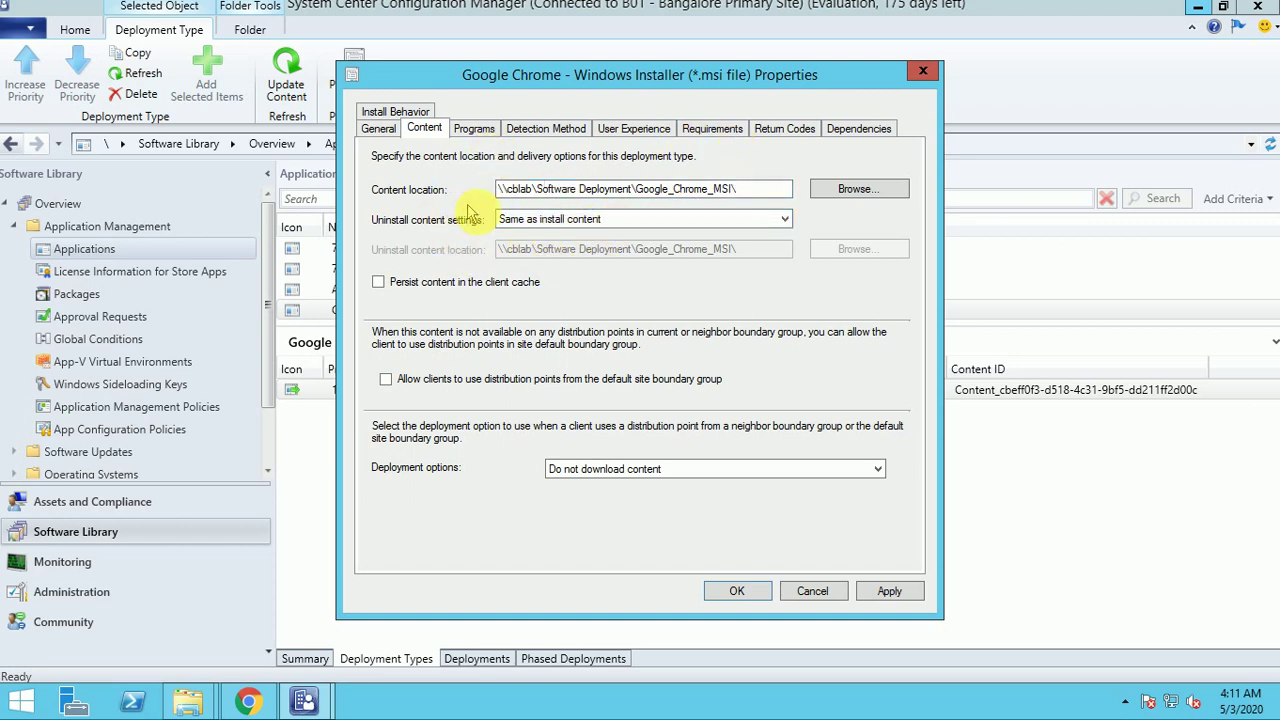
{"action": "left_click", "coordinate": [409, 381]}
{"action": "left_click", "coordinate": [598, 478]}
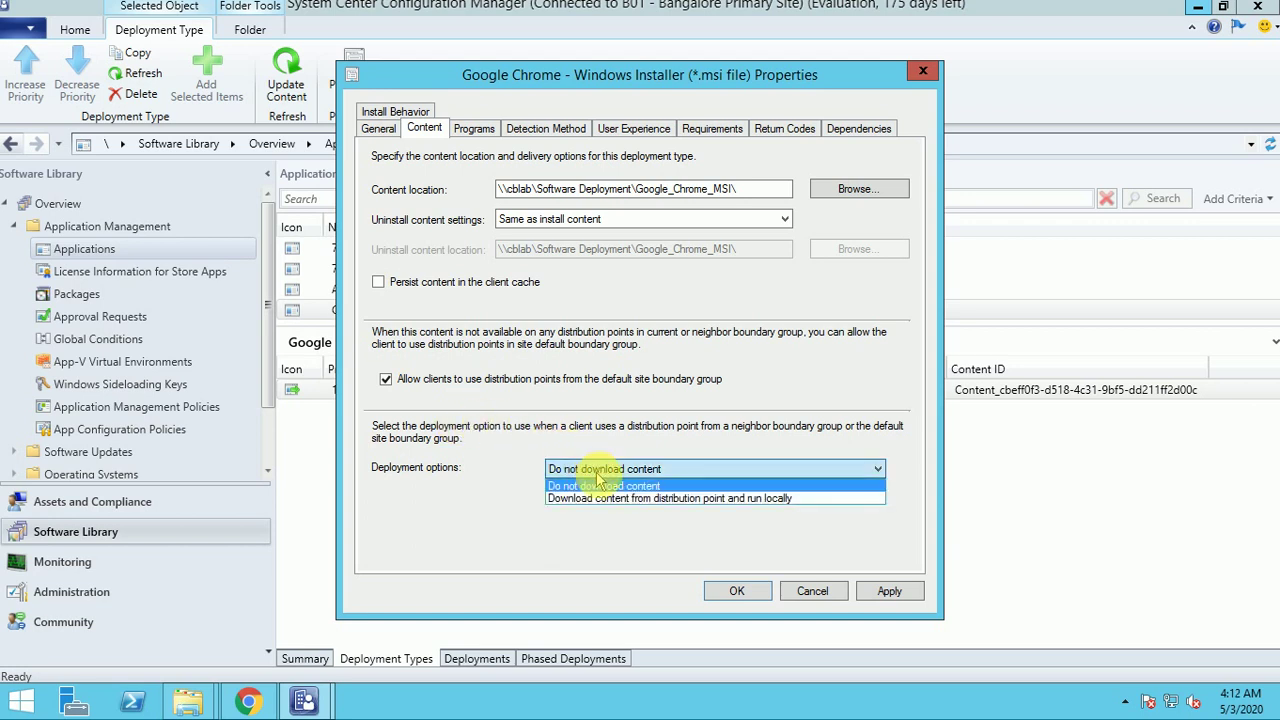
{"action": "left_click", "coordinate": [622, 504]}
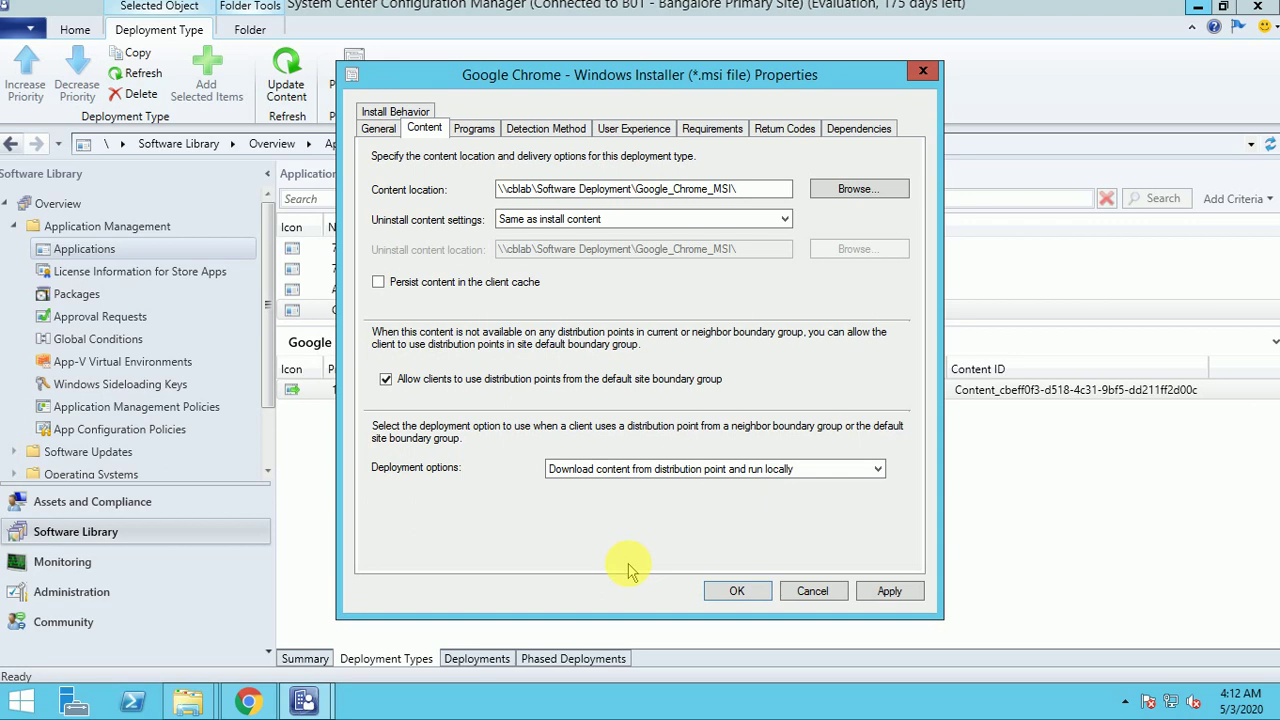
Fill in the deployment type's Windows Installer product code from googlechromestandaloneenterprise64.msi in the Google_Chrome_MSI folder
{"action": "left_click", "coordinate": [474, 128]}
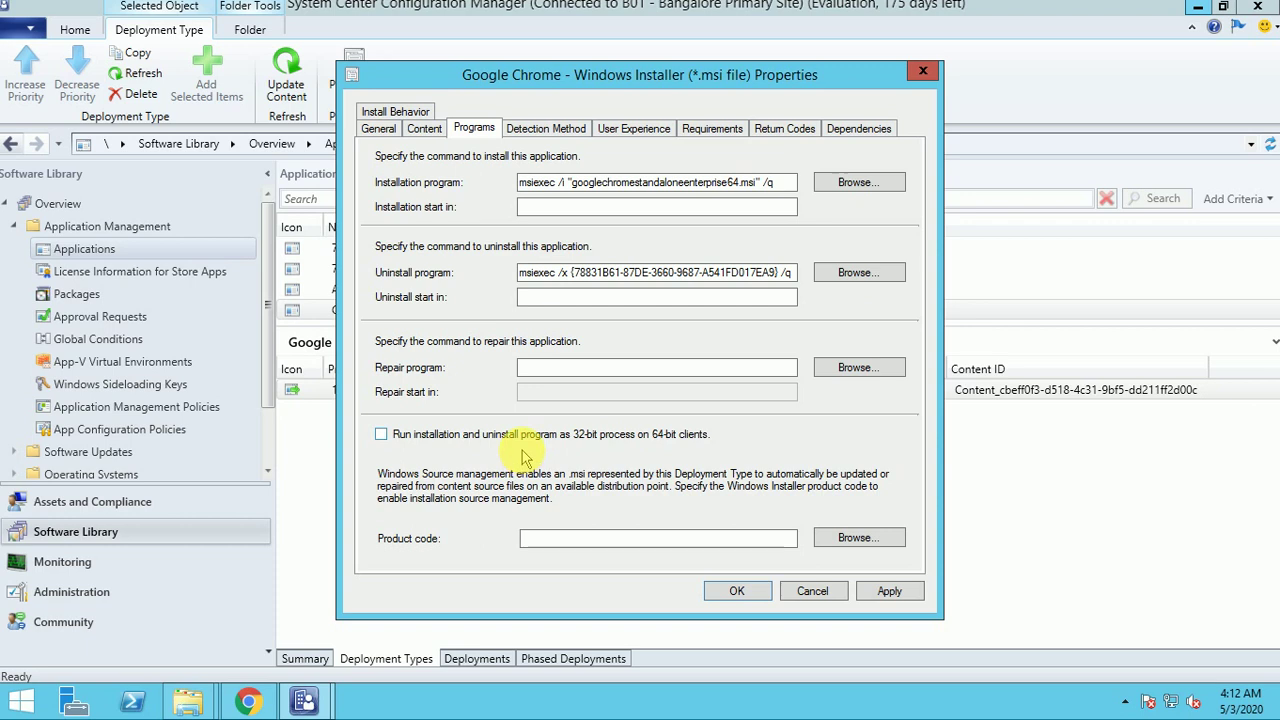
{"action": "left_click", "coordinate": [845, 538]}
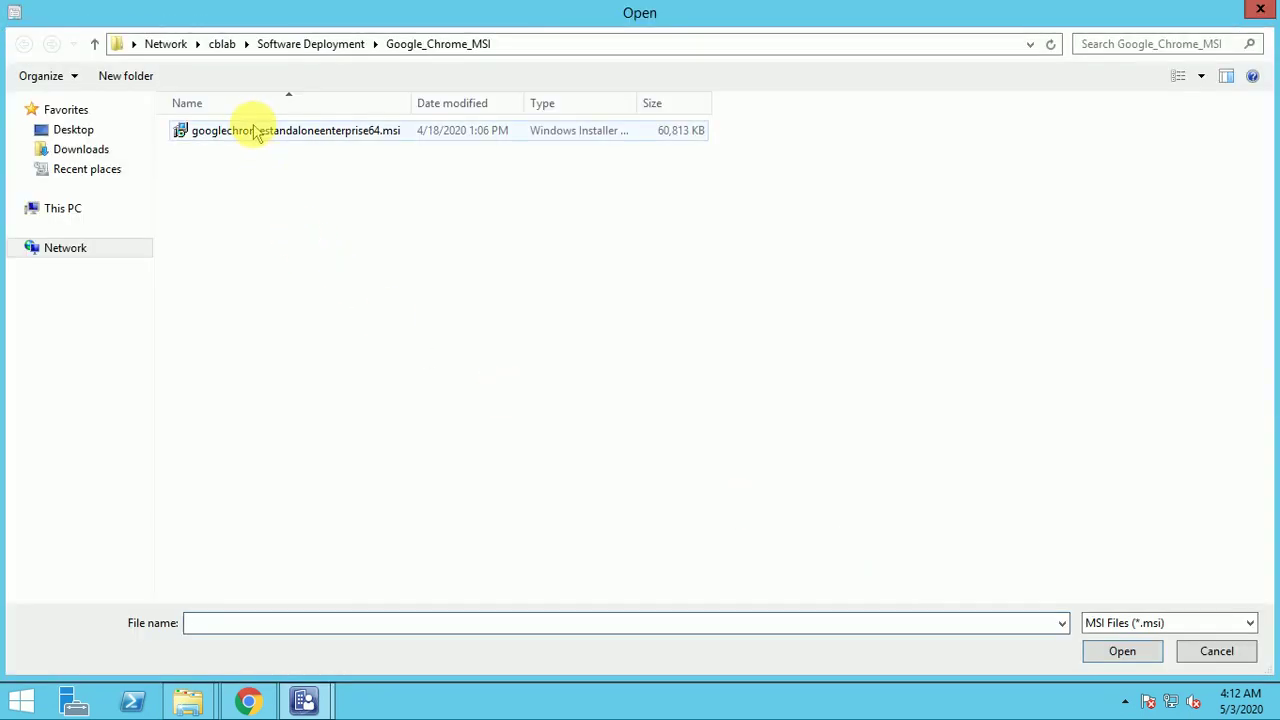
{"action": "double_click", "coordinate": [256, 133]}
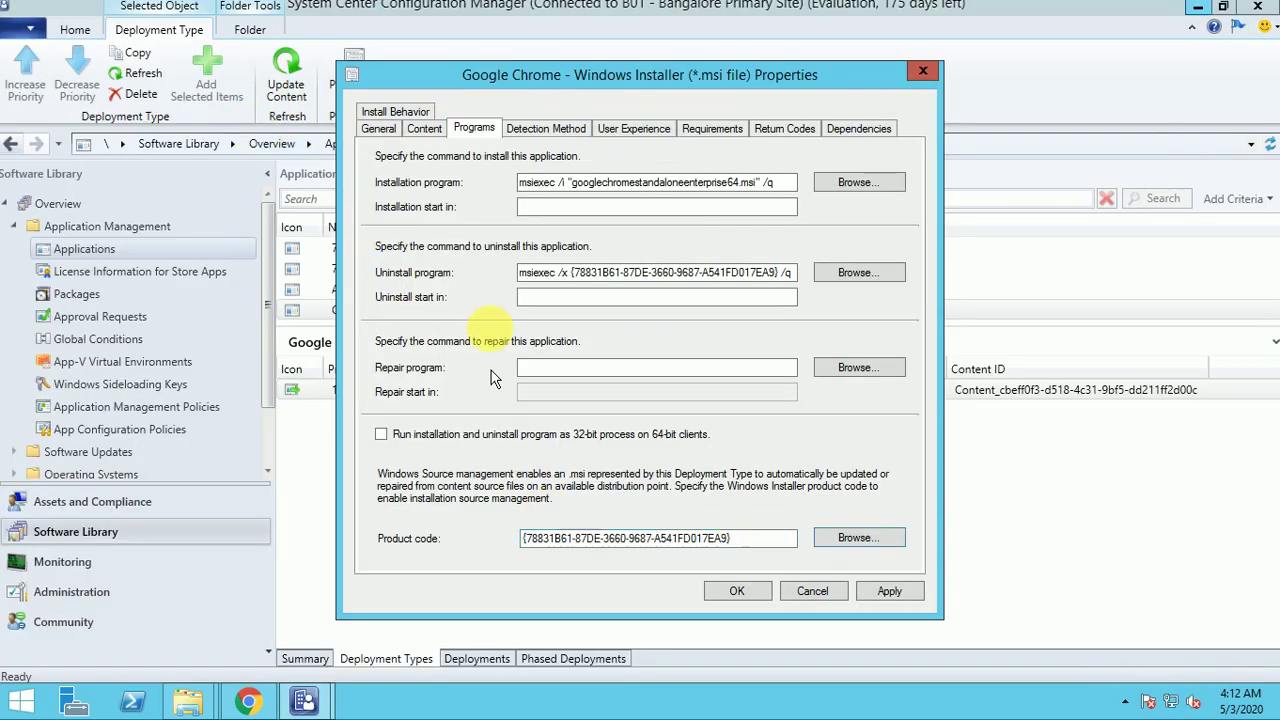
Try out a file system detection rule using the Version property for the deployment type, and discard it
{"action": "left_click", "coordinate": [560, 128]}
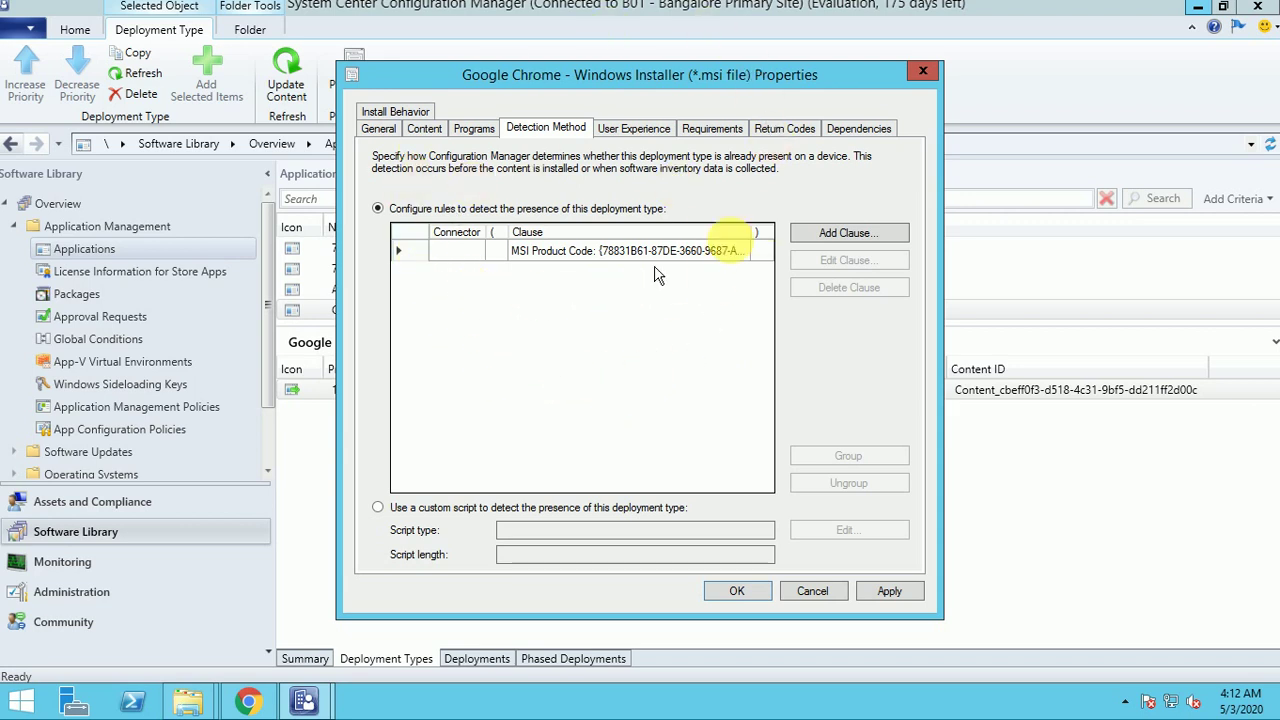
{"action": "left_click", "coordinate": [838, 235]}
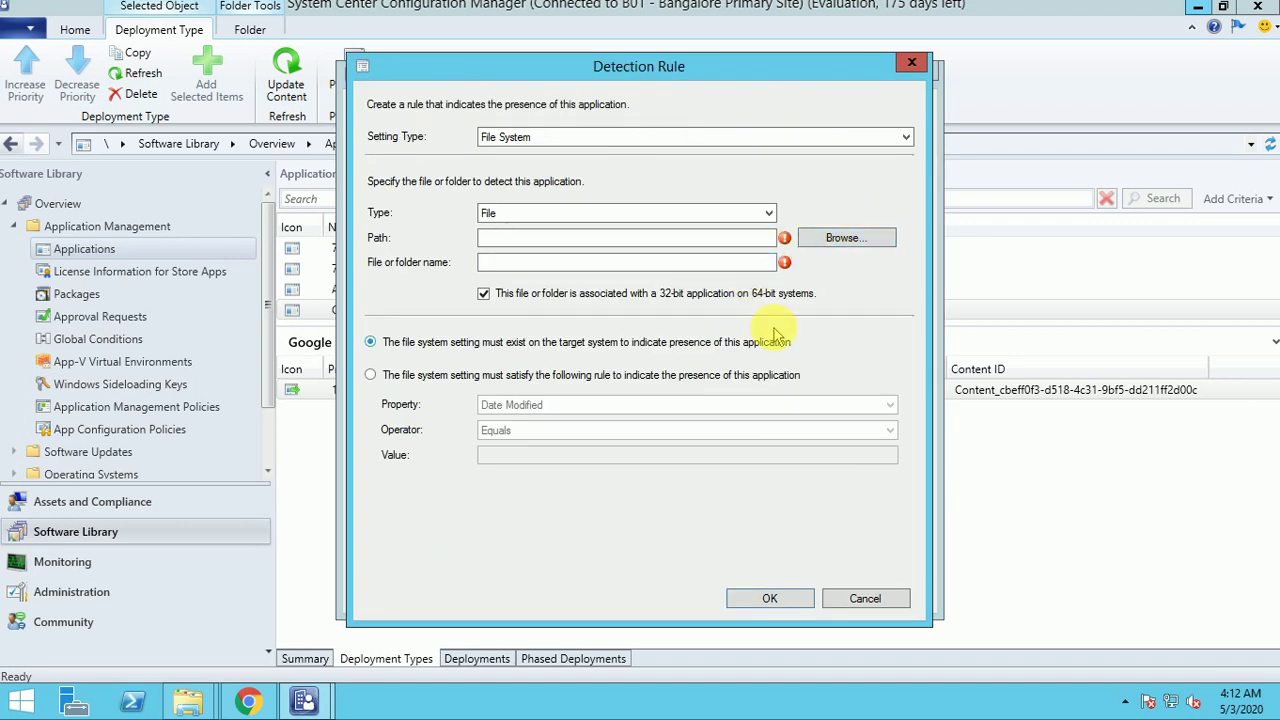
{"action": "left_click", "coordinate": [843, 240]}
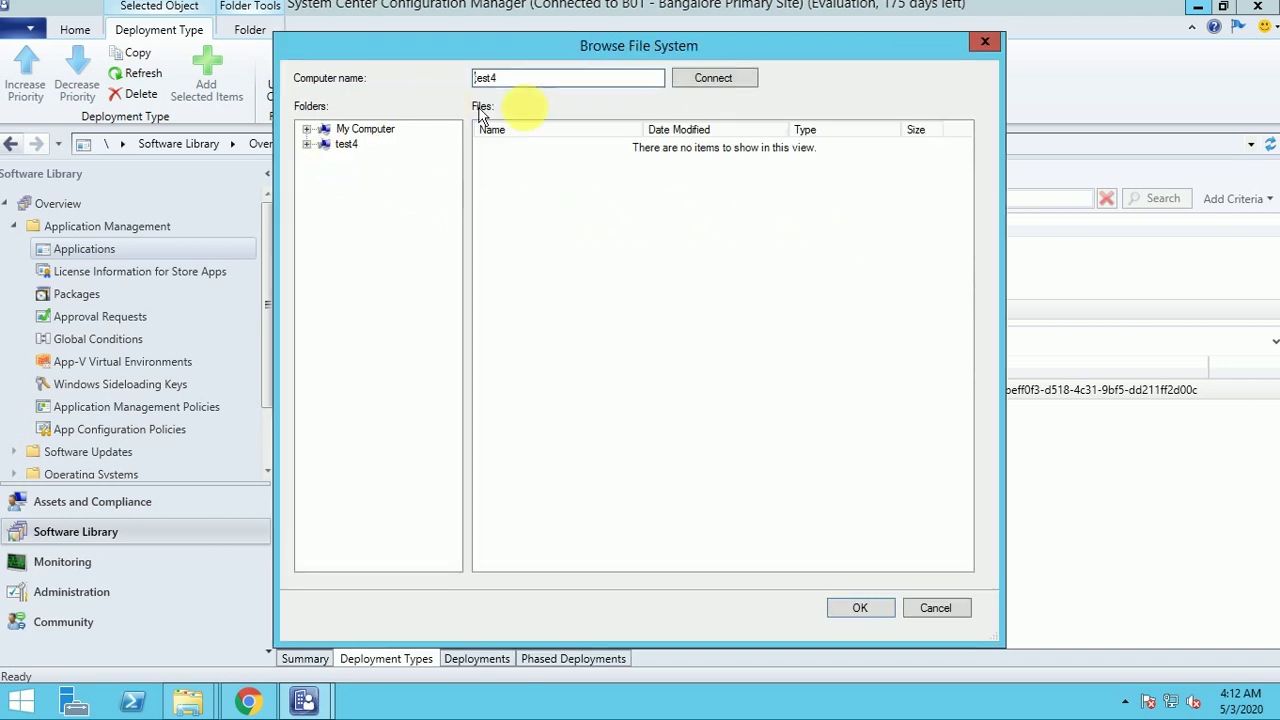
{"action": "double_click", "coordinate": [485, 78]}
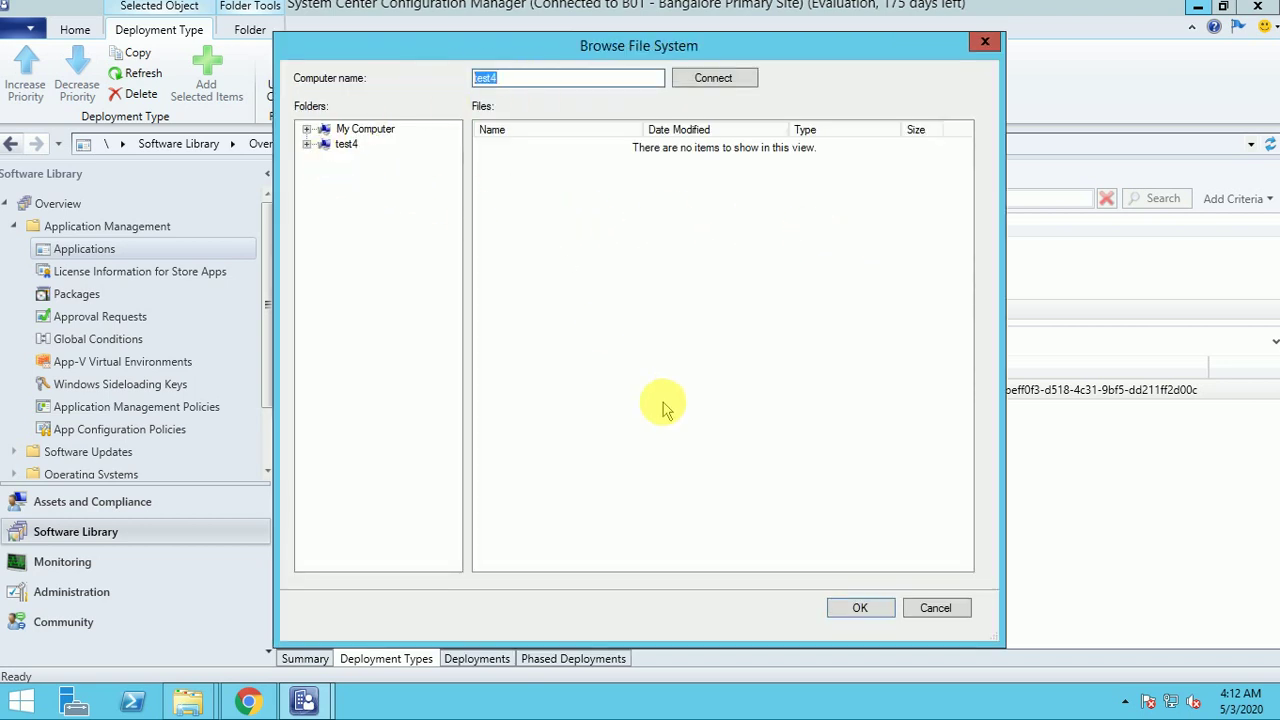
{"action": "left_click", "coordinate": [934, 608]}
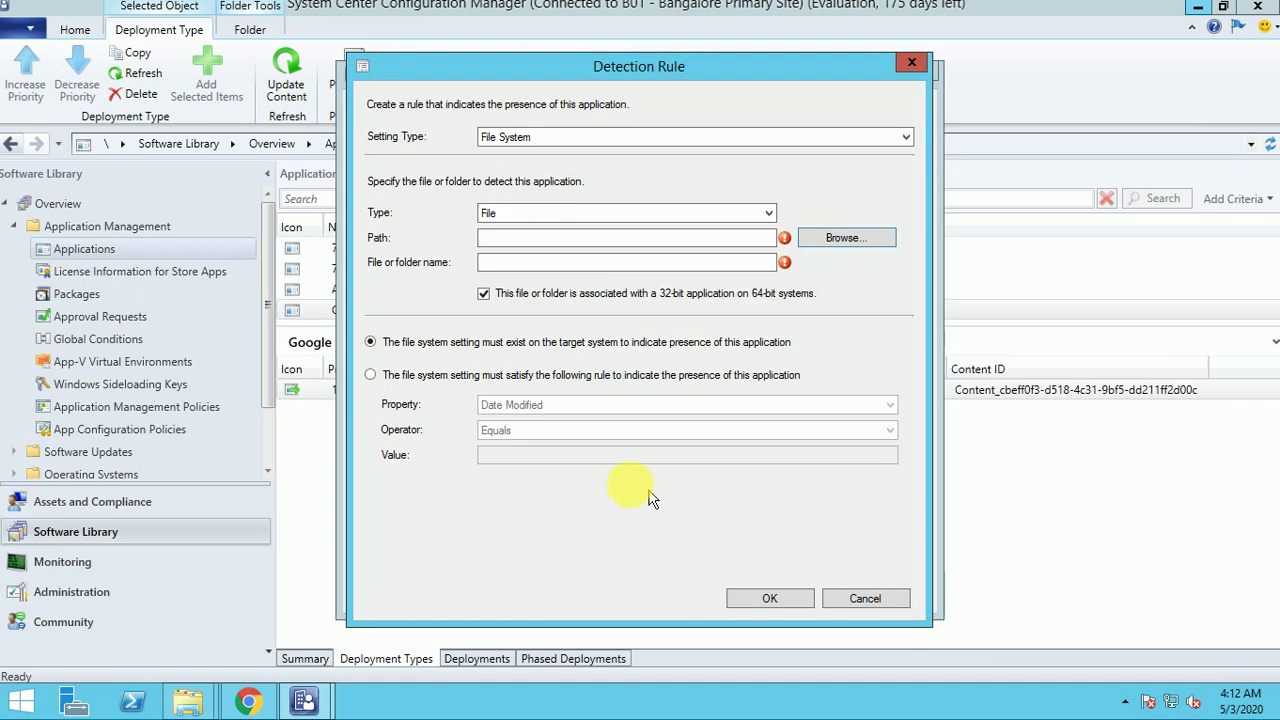
{"action": "left_click", "coordinate": [372, 375]}
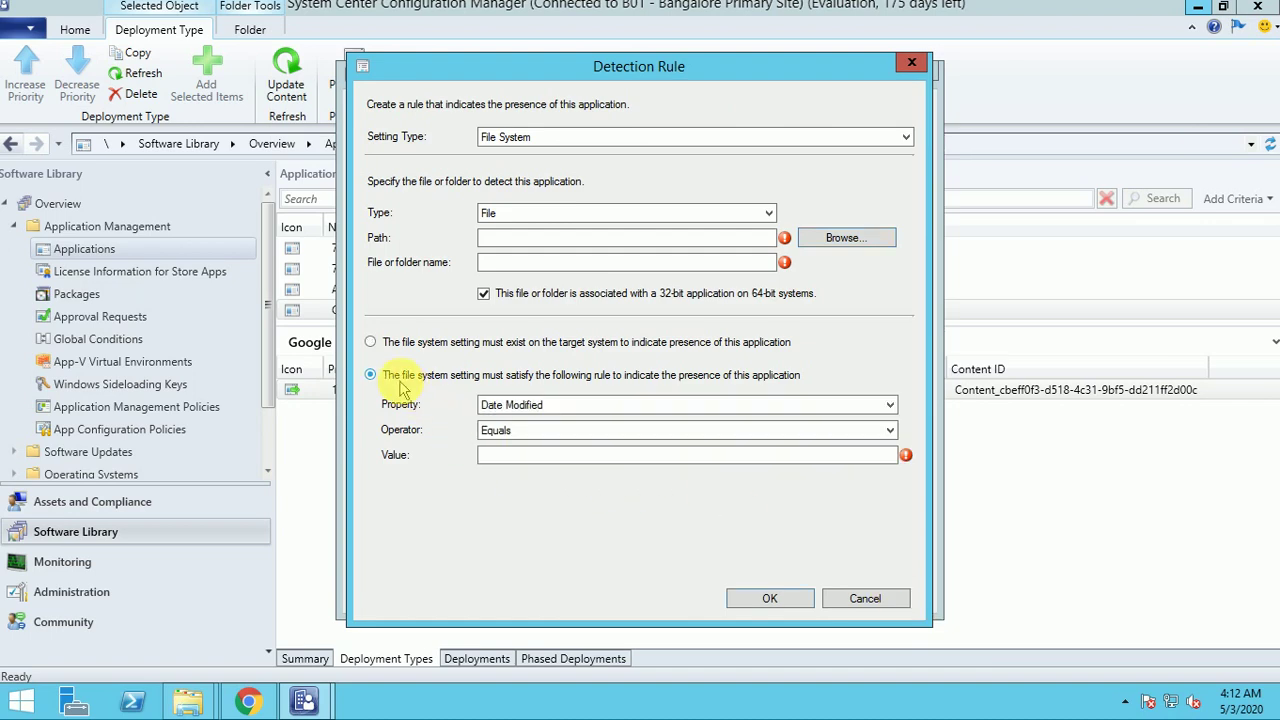
{"action": "left_click", "coordinate": [518, 405]}
{"action": "left_click", "coordinate": [523, 447]}
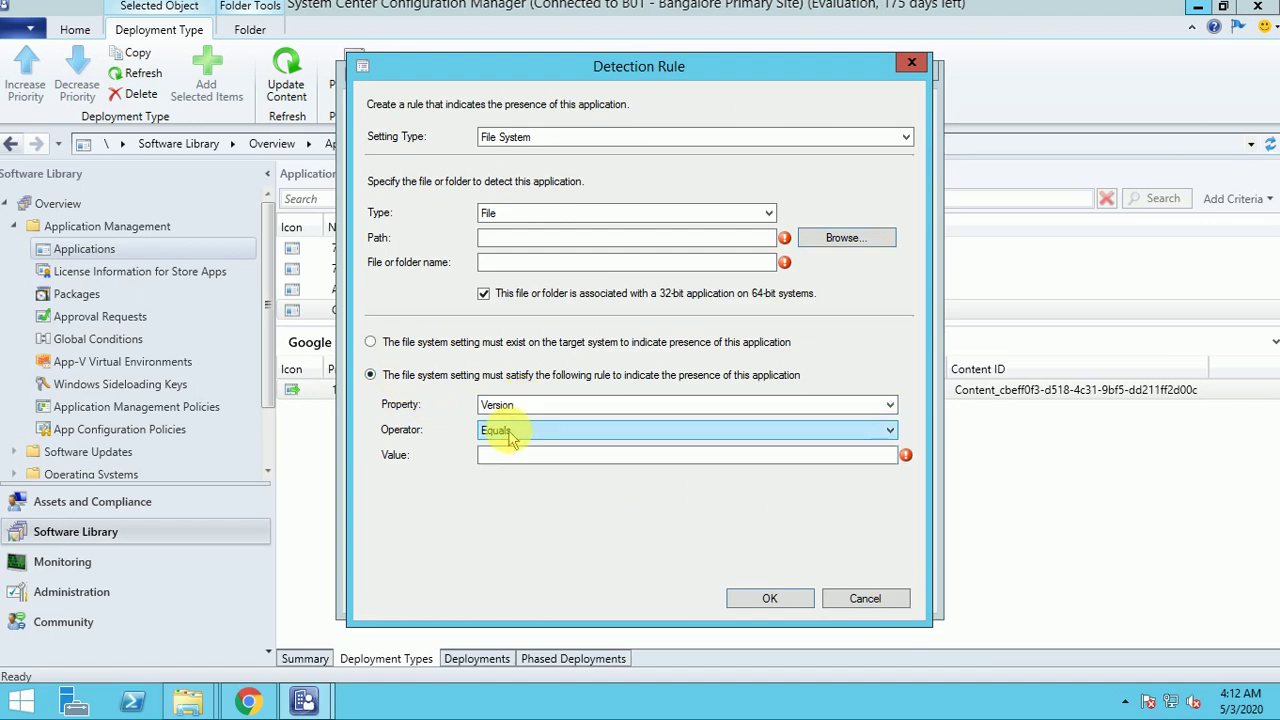
{"action": "left_click", "coordinate": [510, 432]}
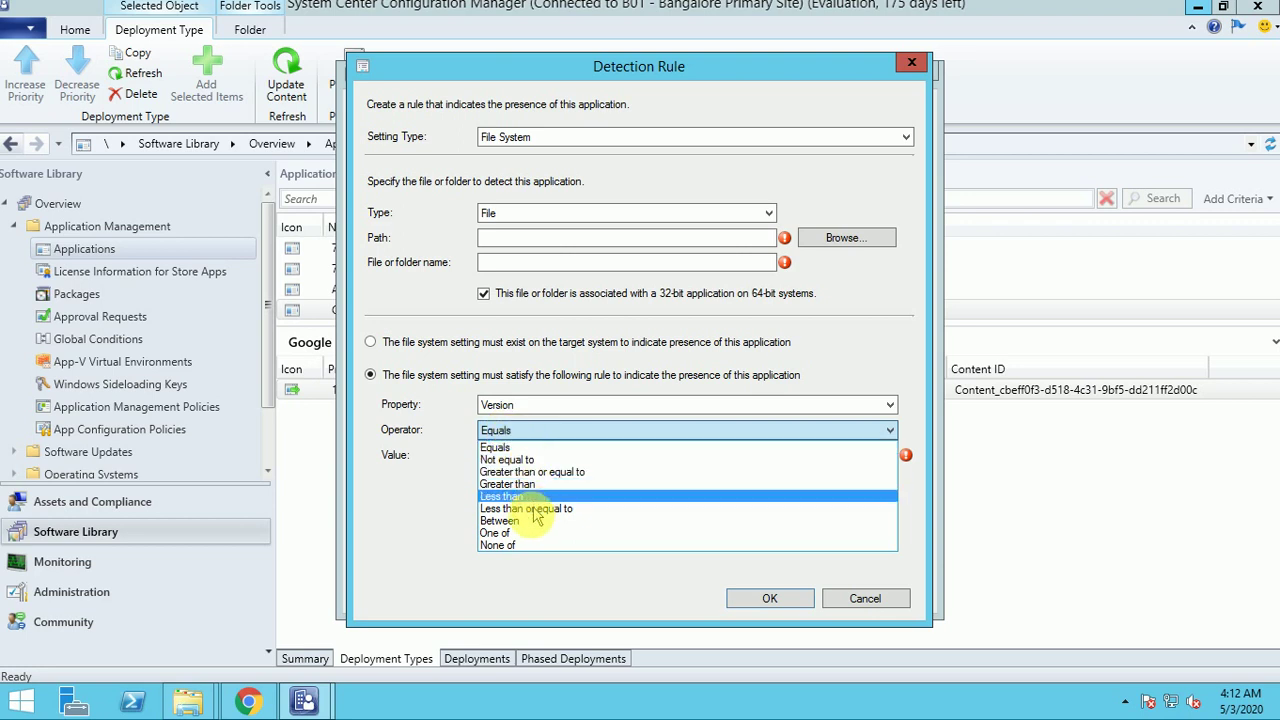
{"action": "left_click", "coordinate": [414, 285]}
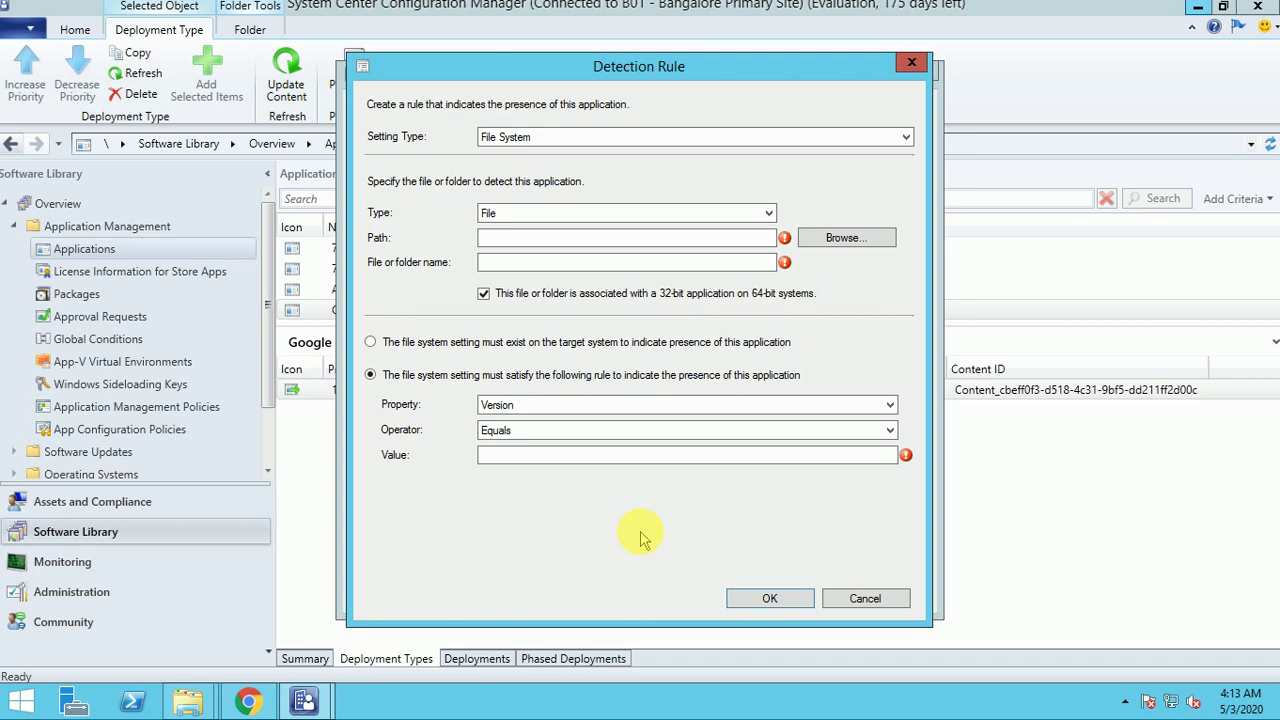
{"action": "left_click", "coordinate": [867, 598]}
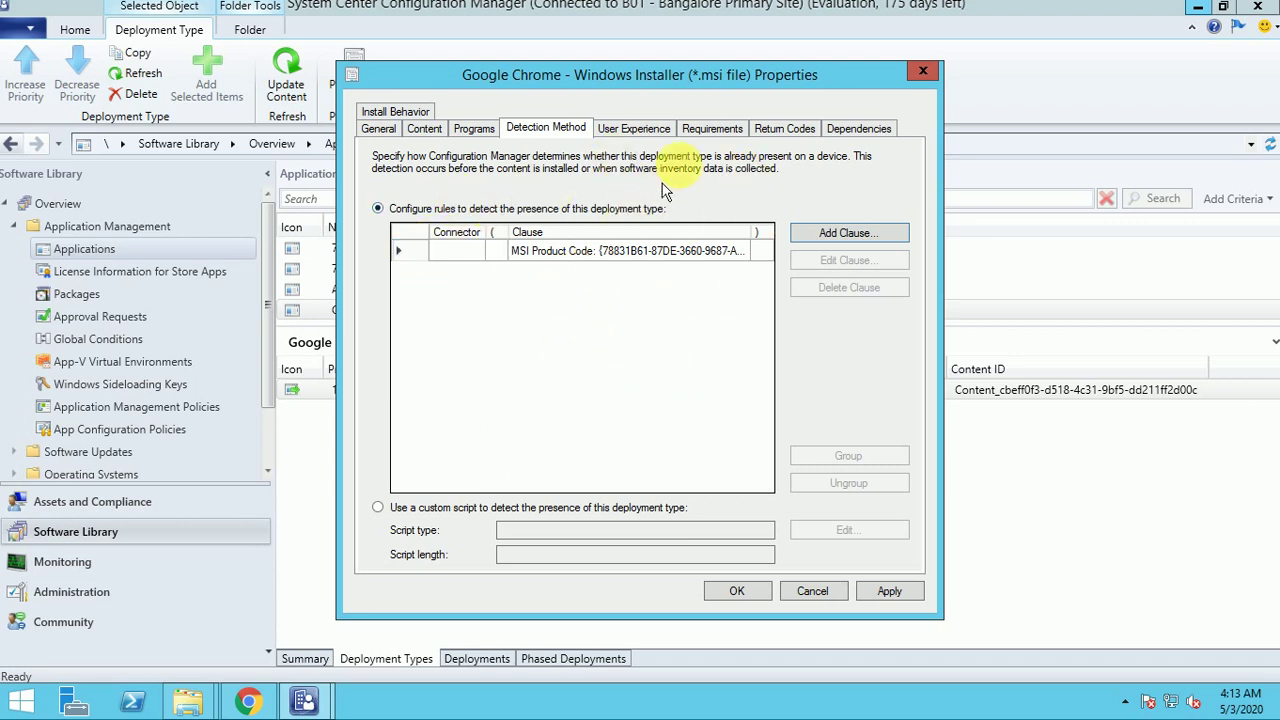
Review the deployment type's user experience settings and the available installation behavior options
{"action": "left_click", "coordinate": [645, 130]}
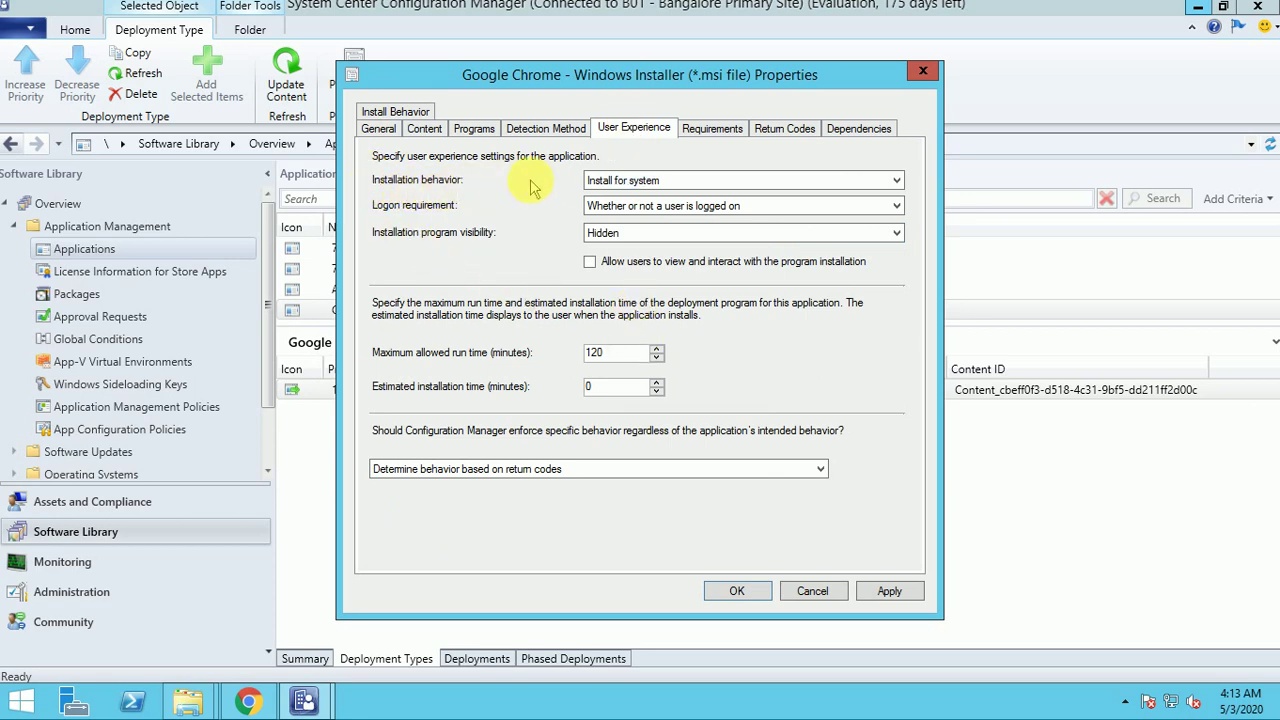
{"action": "left_click", "coordinate": [630, 190]}
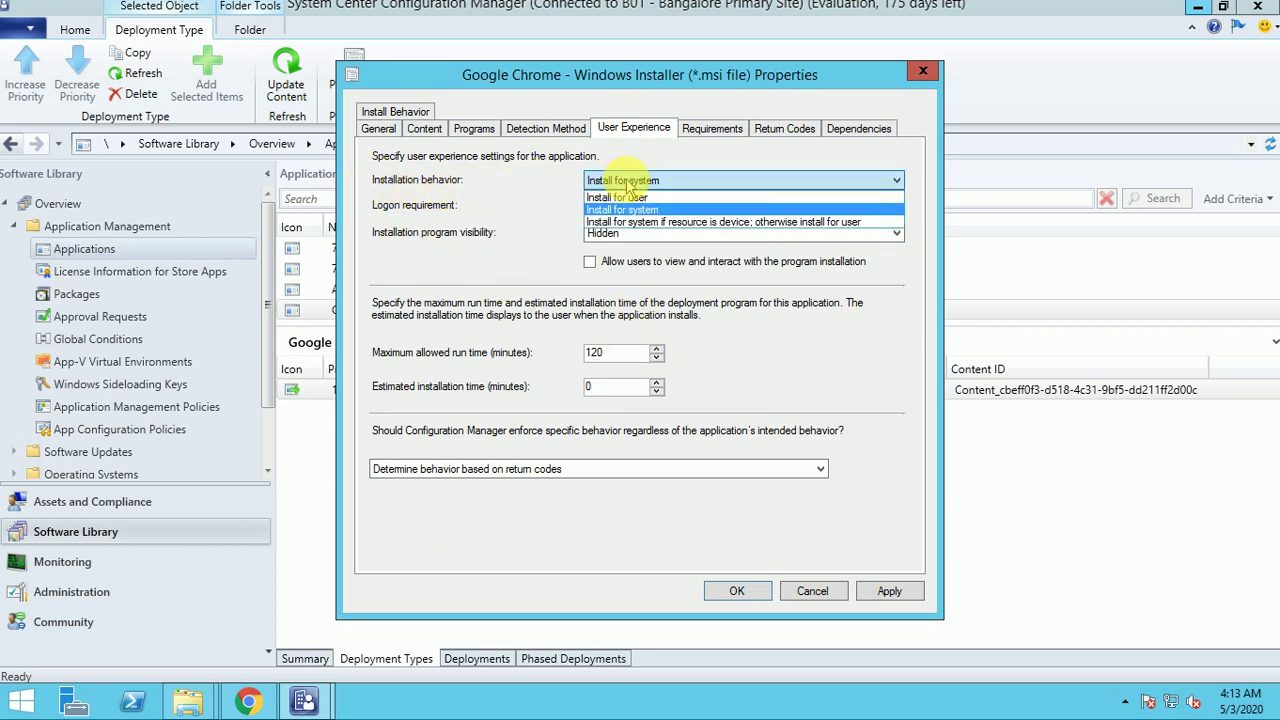
{"action": "left_click", "coordinate": [628, 187]}
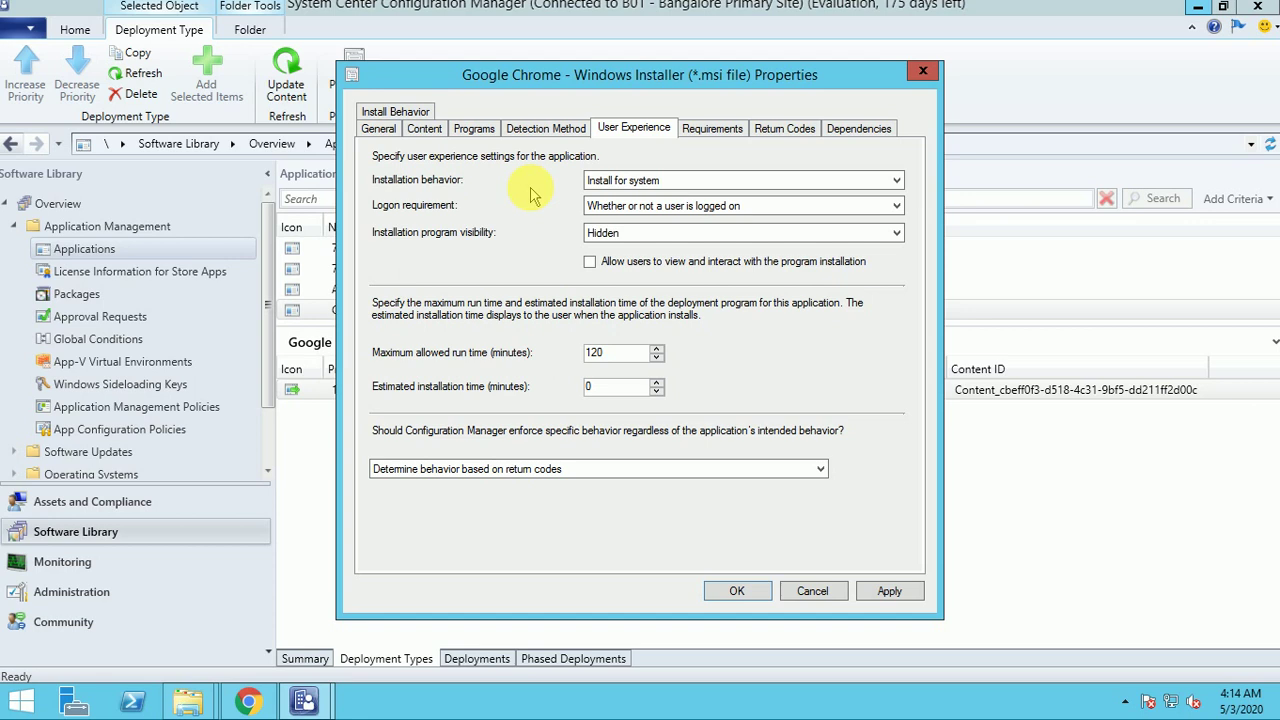
Set the maximum allowed run time to 20 minutes and estimated installation time to 5, keeping Determine behavior based on return codes
{"action": "left_click", "coordinate": [620, 352]}
{"action": "key", "text": "BackSpace"}
{"action": "key", "text": "BackSpace"}
{"action": "key", "text": "BackSpace"}
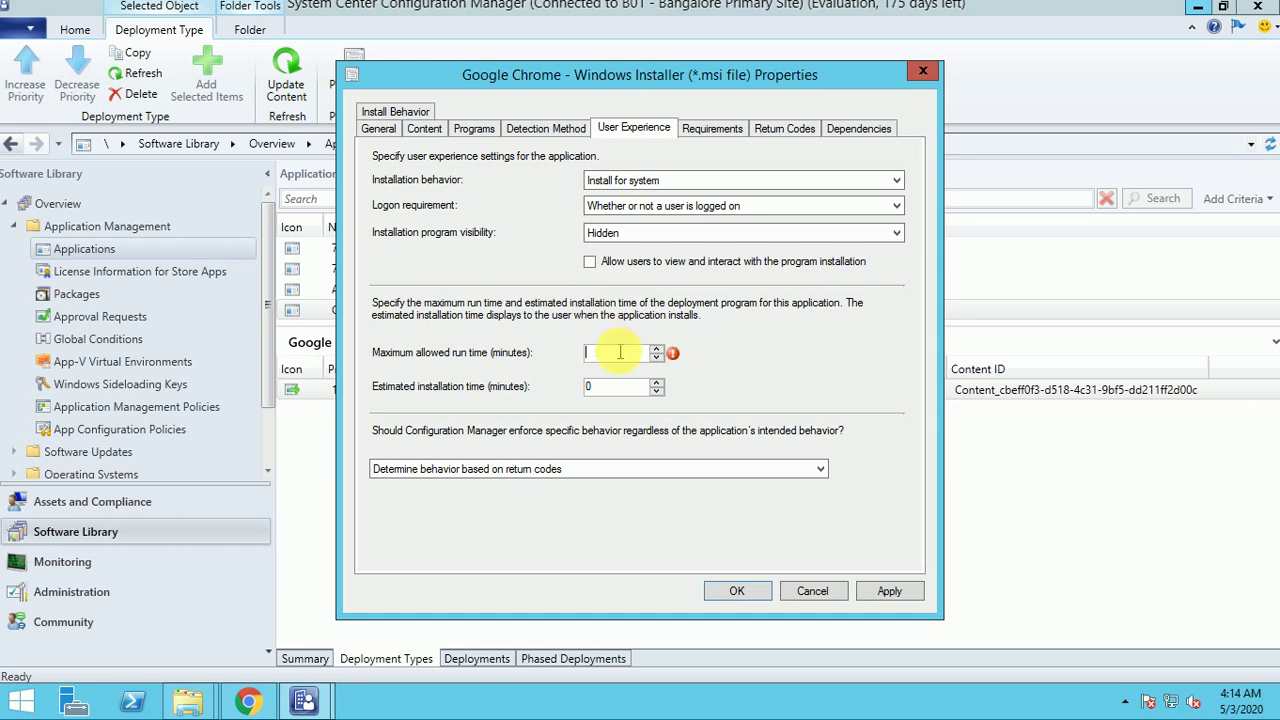
{"action": "type", "text": "20"}
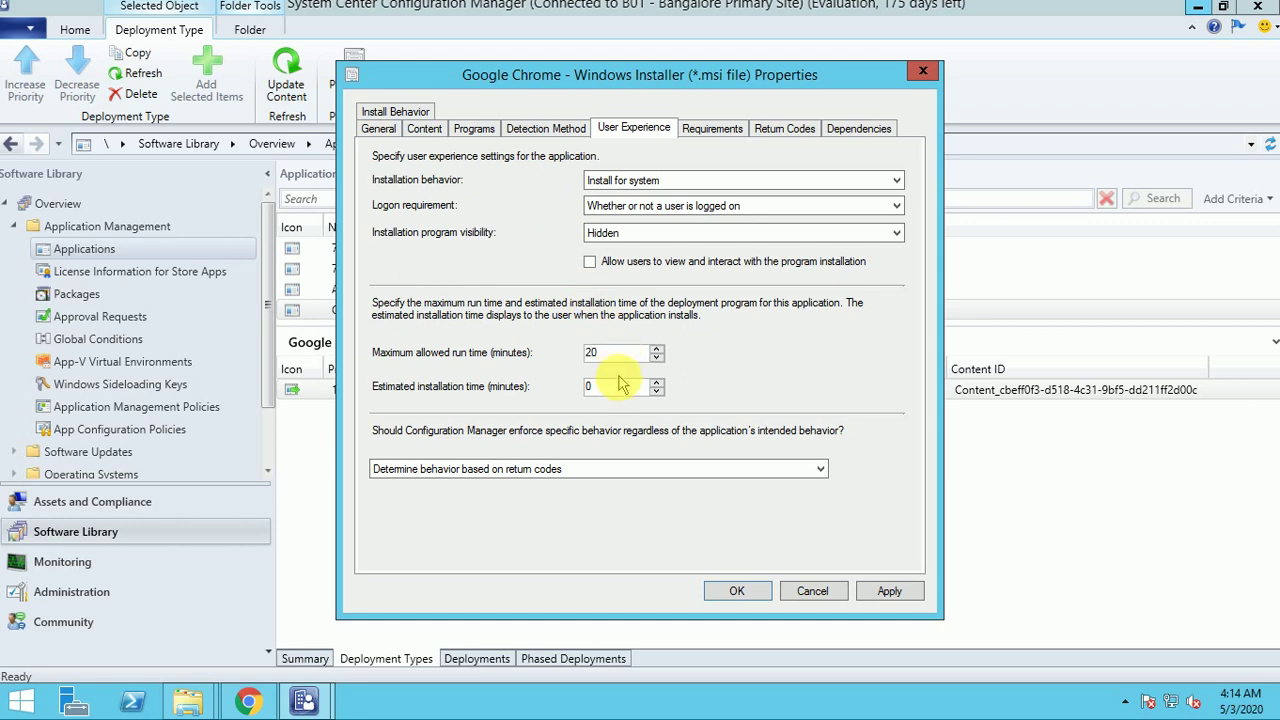
{"action": "key", "text": "BackSpace"}
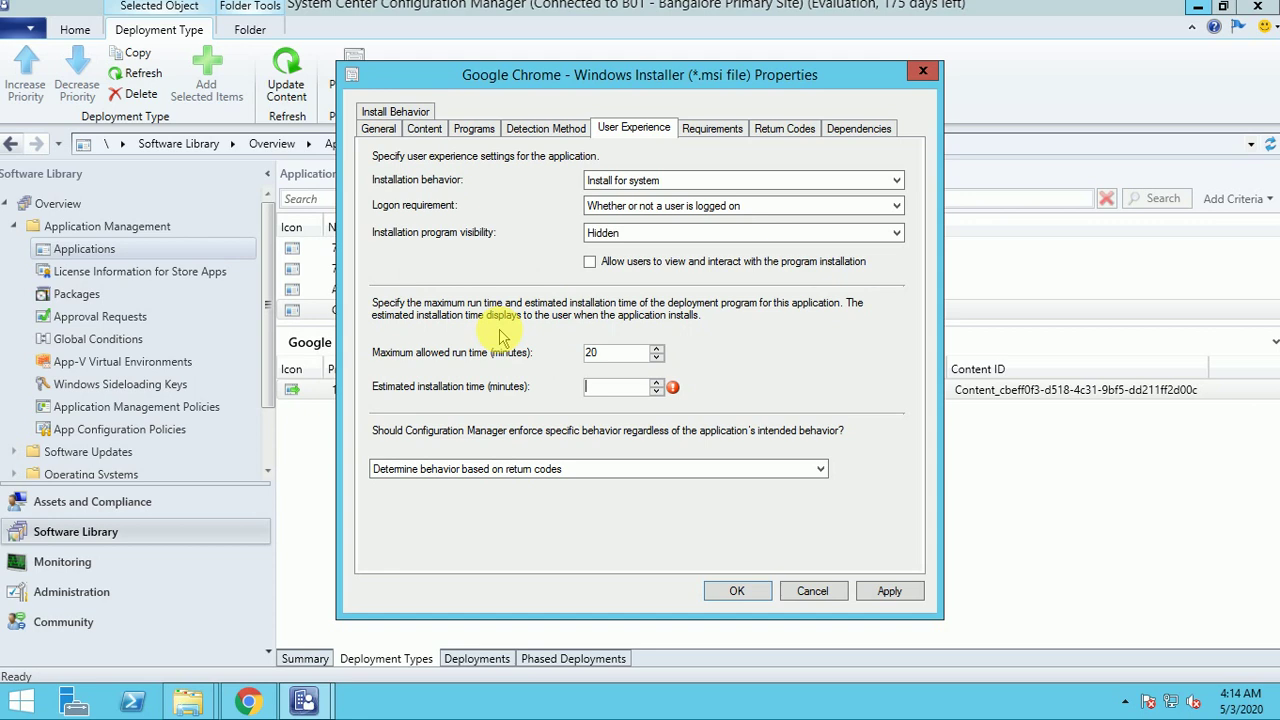
{"action": "type", "text": "5"}
{"action": "left_click", "coordinate": [466, 469]}
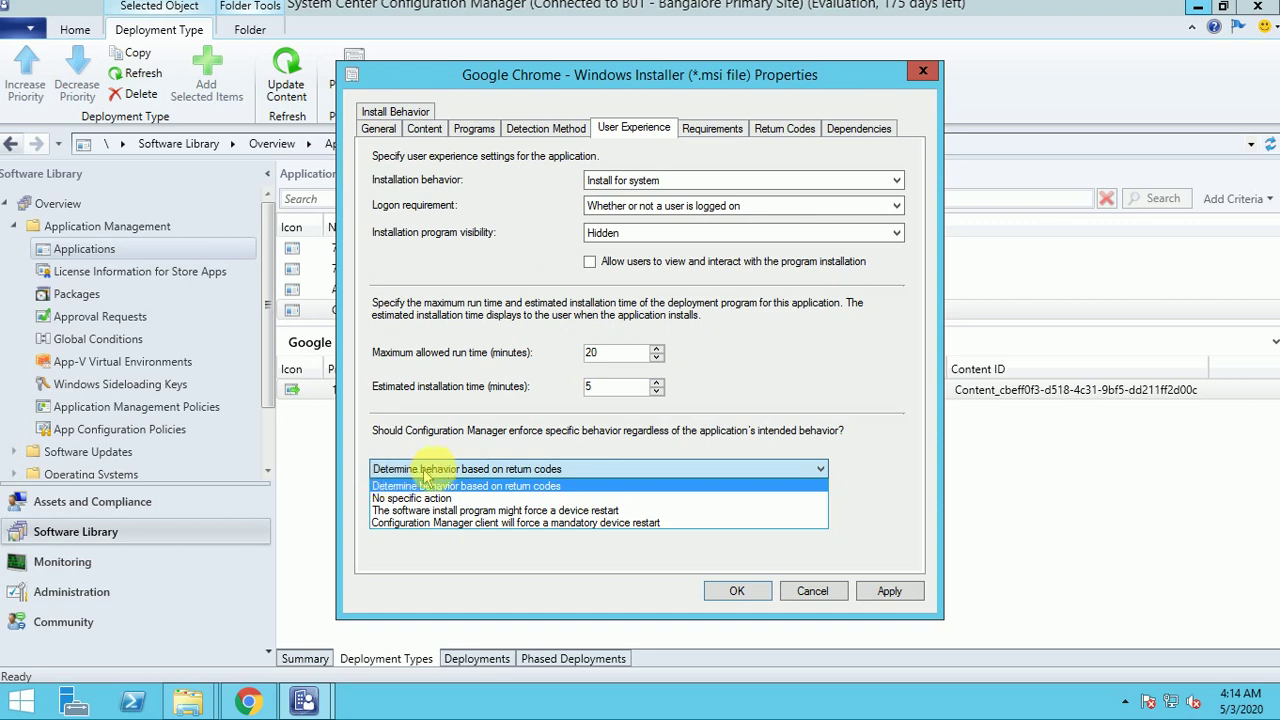
{"action": "left_click", "coordinate": [588, 474]}
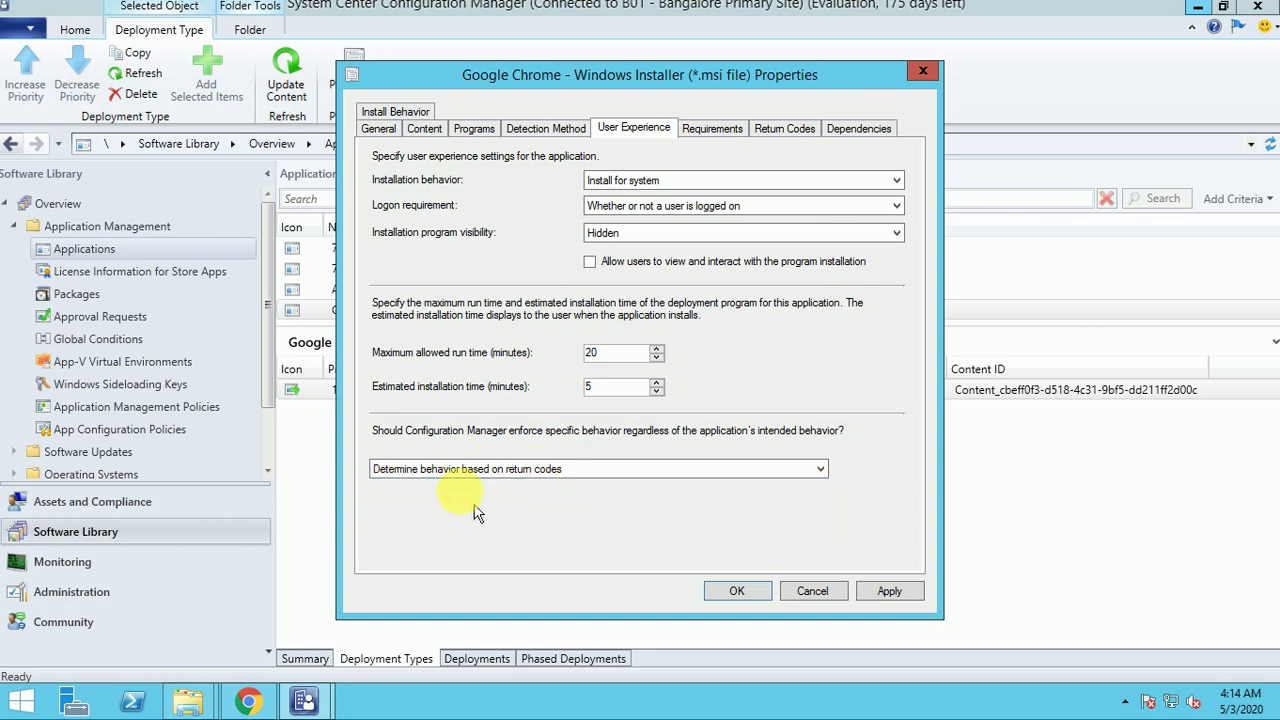
Try out adding a return code with value 5 to the deployment type, and discard it
{"action": "left_click", "coordinate": [788, 130]}
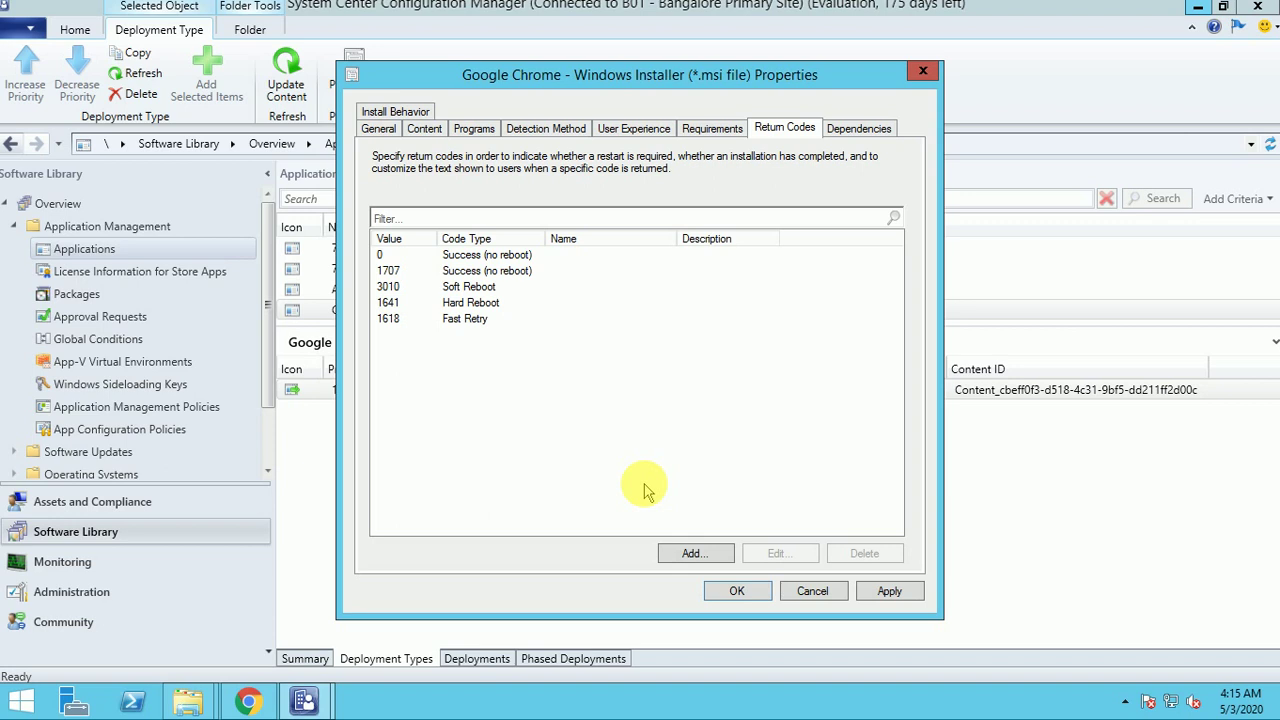
{"action": "left_click", "coordinate": [680, 555]}
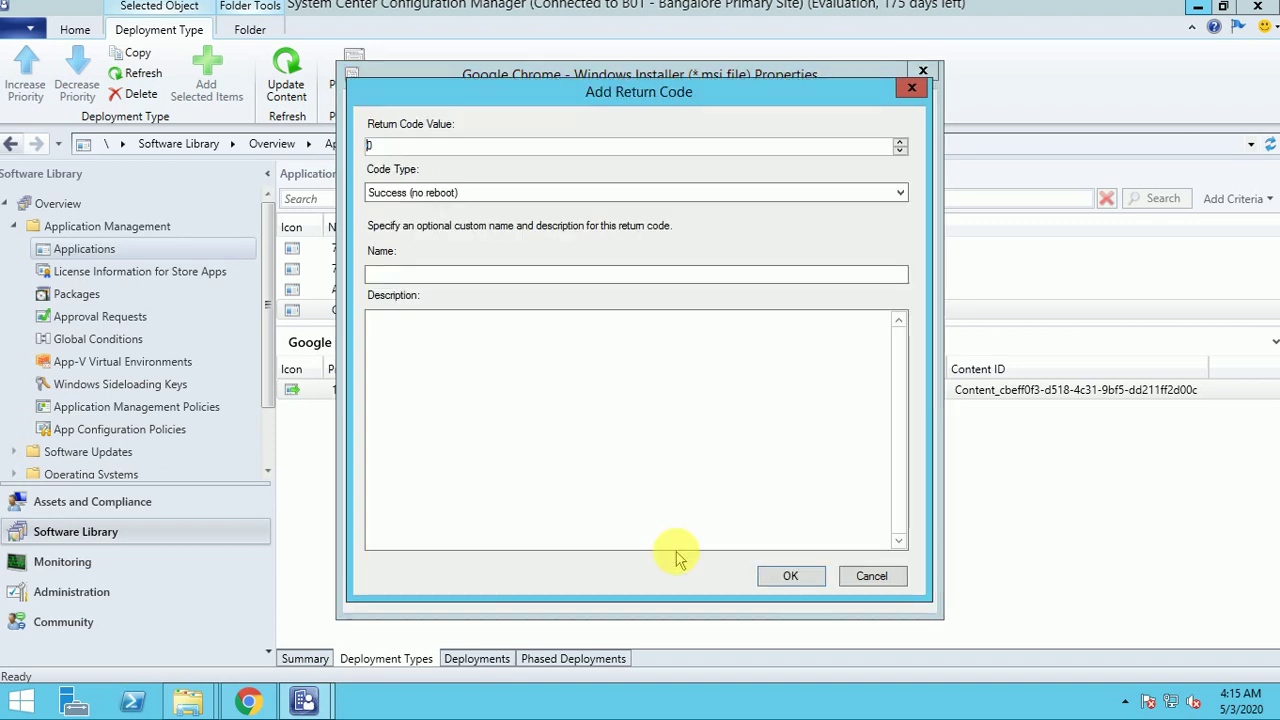
{"action": "left_click", "coordinate": [405, 146]}
{"action": "key", "text": "BackSpace"}
{"action": "type", "text": "5"}
{"action": "left_click", "coordinate": [871, 578]}
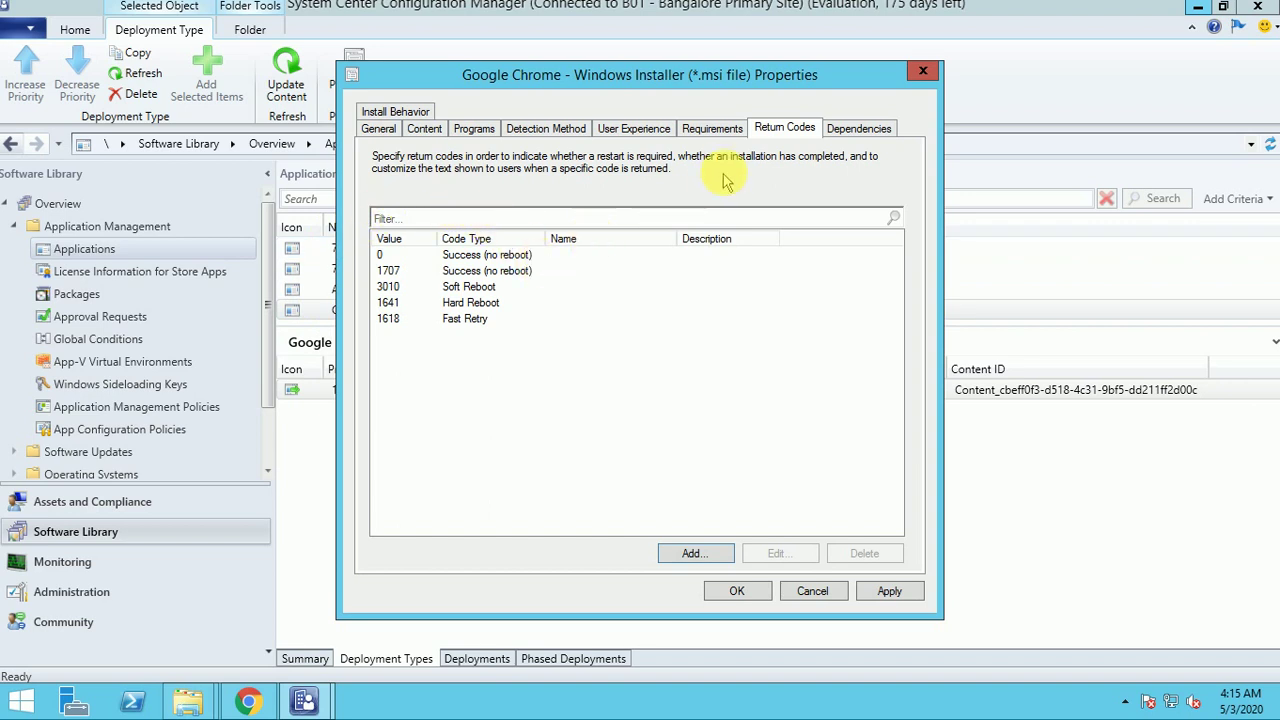
Try out a device requirement limiting the operating system to one of Windows 10, and discard it
{"action": "left_click", "coordinate": [712, 128]}
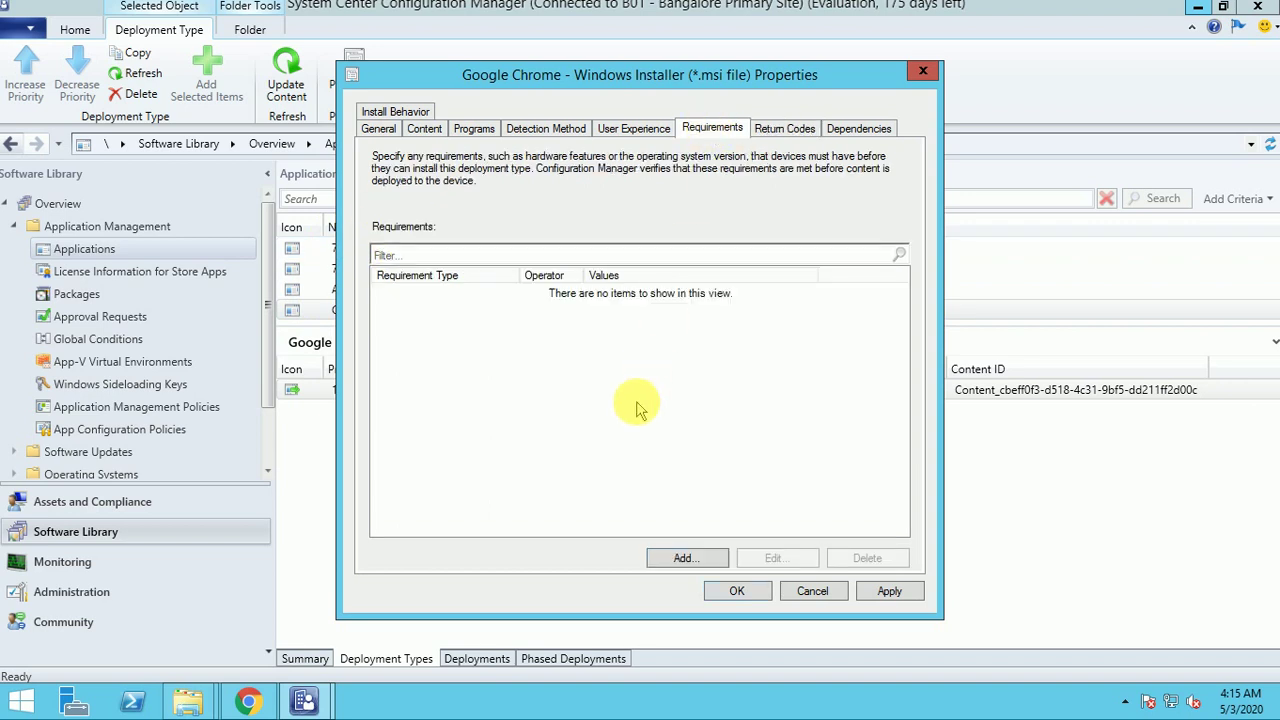
{"action": "left_click", "coordinate": [685, 558]}
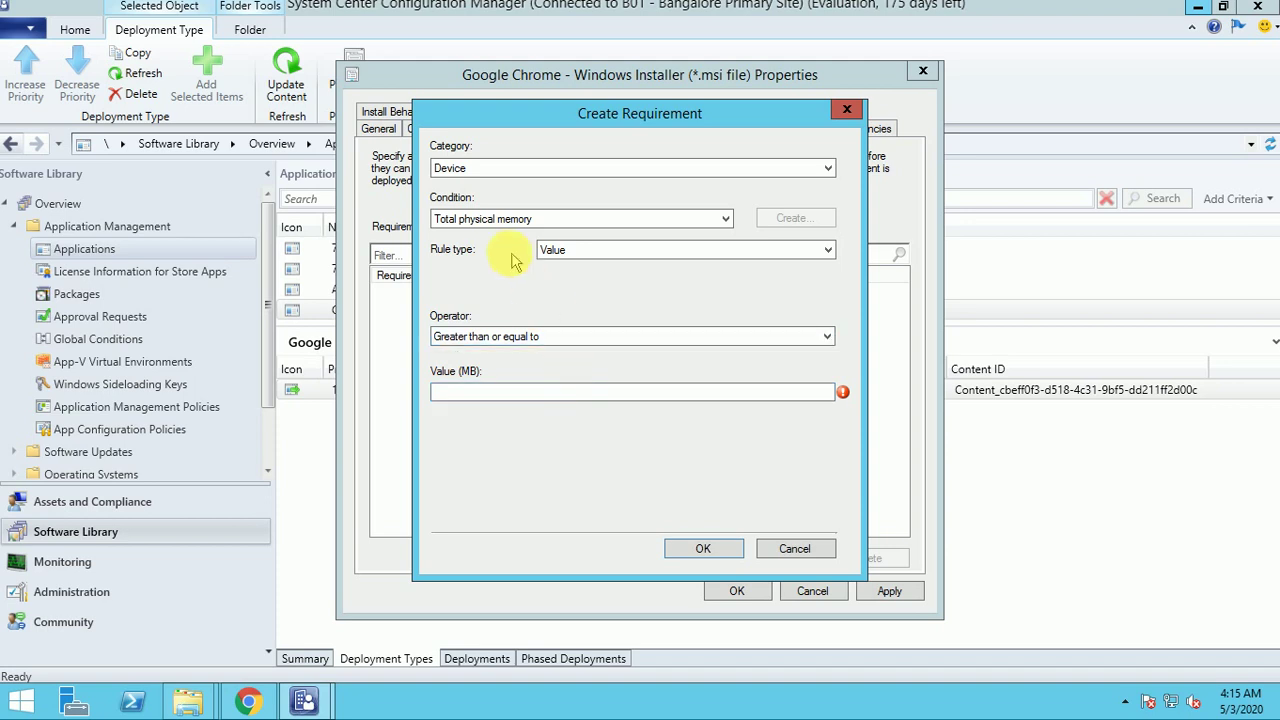
{"action": "left_click", "coordinate": [480, 168]}
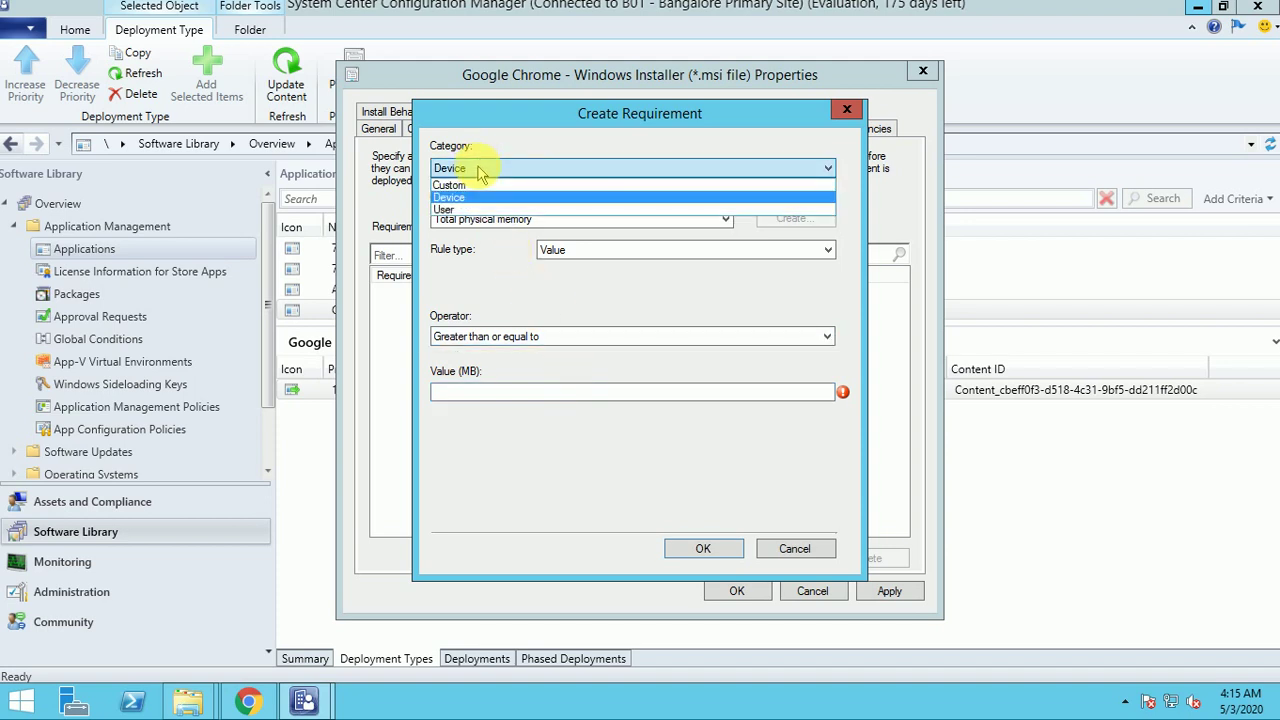
{"action": "left_click", "coordinate": [478, 185]}
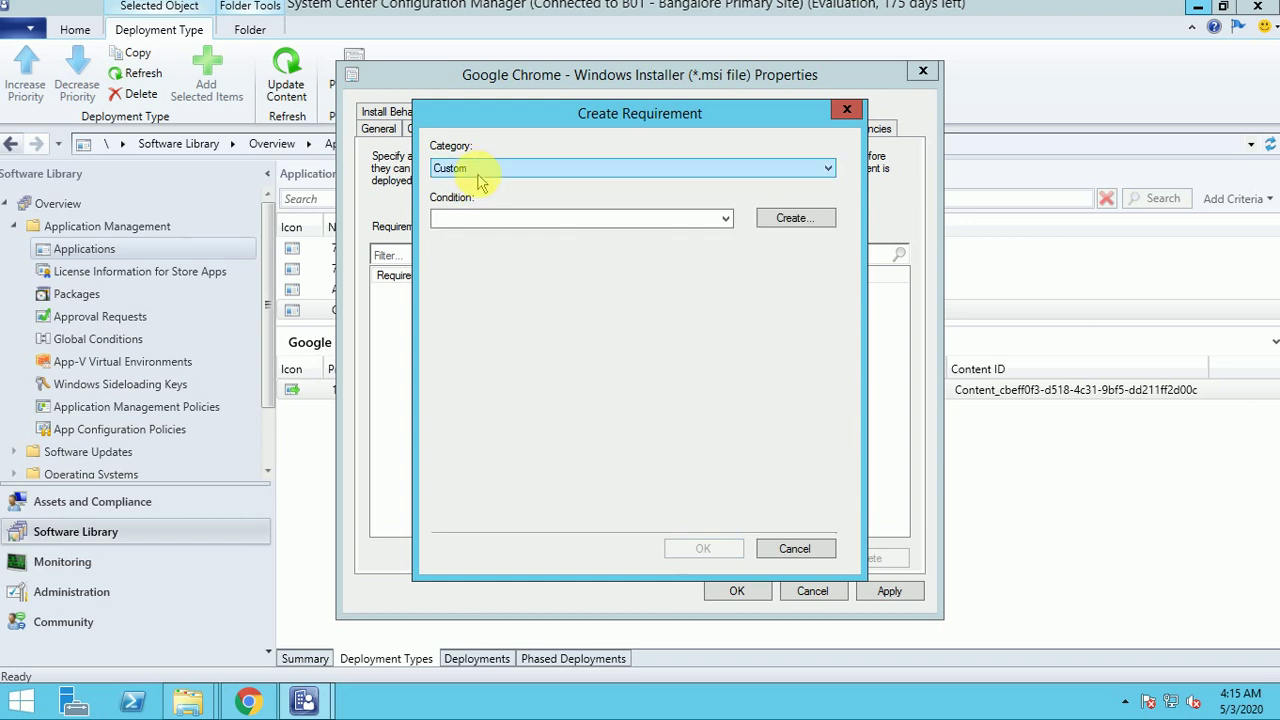
{"action": "left_click", "coordinate": [479, 174]}
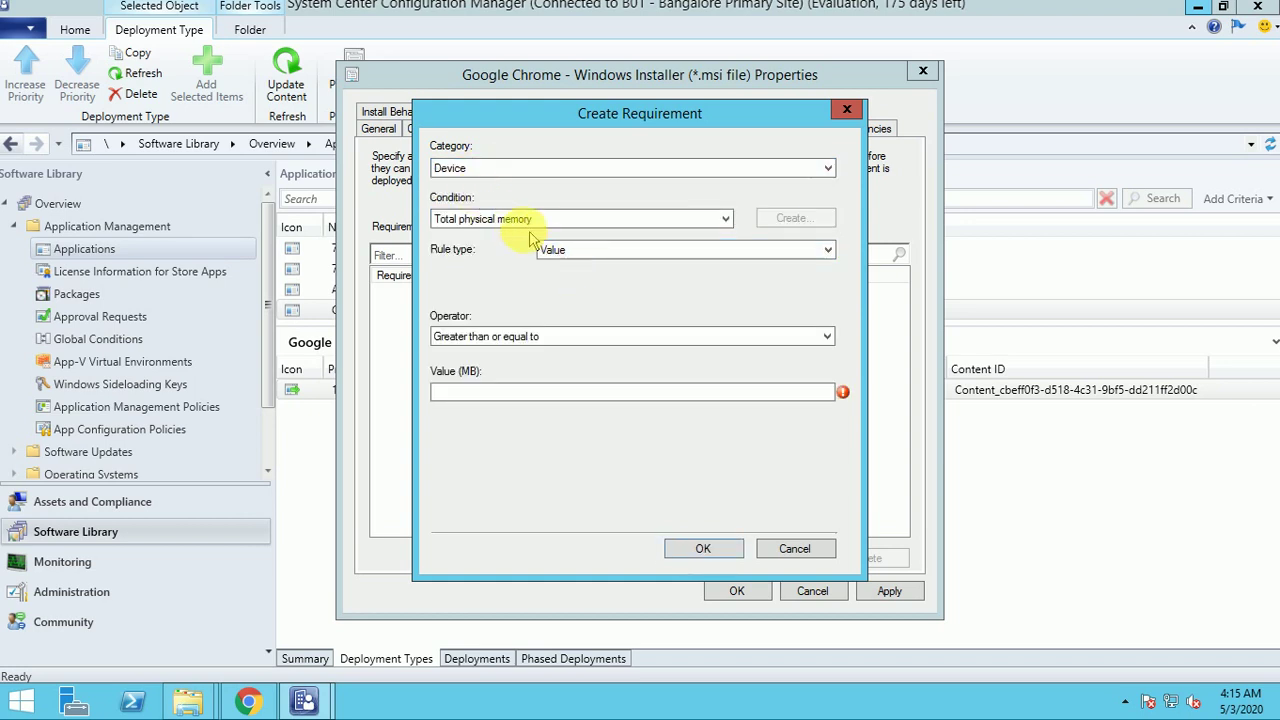
{"action": "left_click", "coordinate": [505, 219]}
{"action": "left_click", "coordinate": [497, 322]}
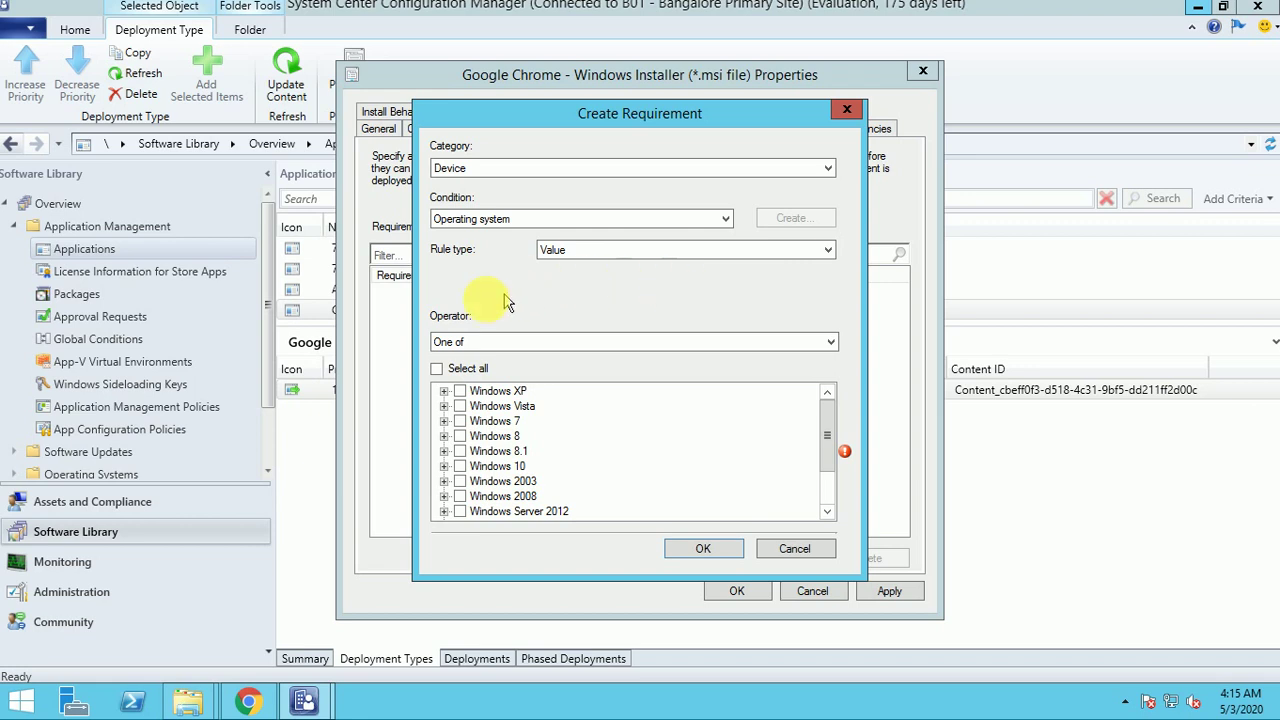
{"action": "left_click", "coordinate": [460, 466]}
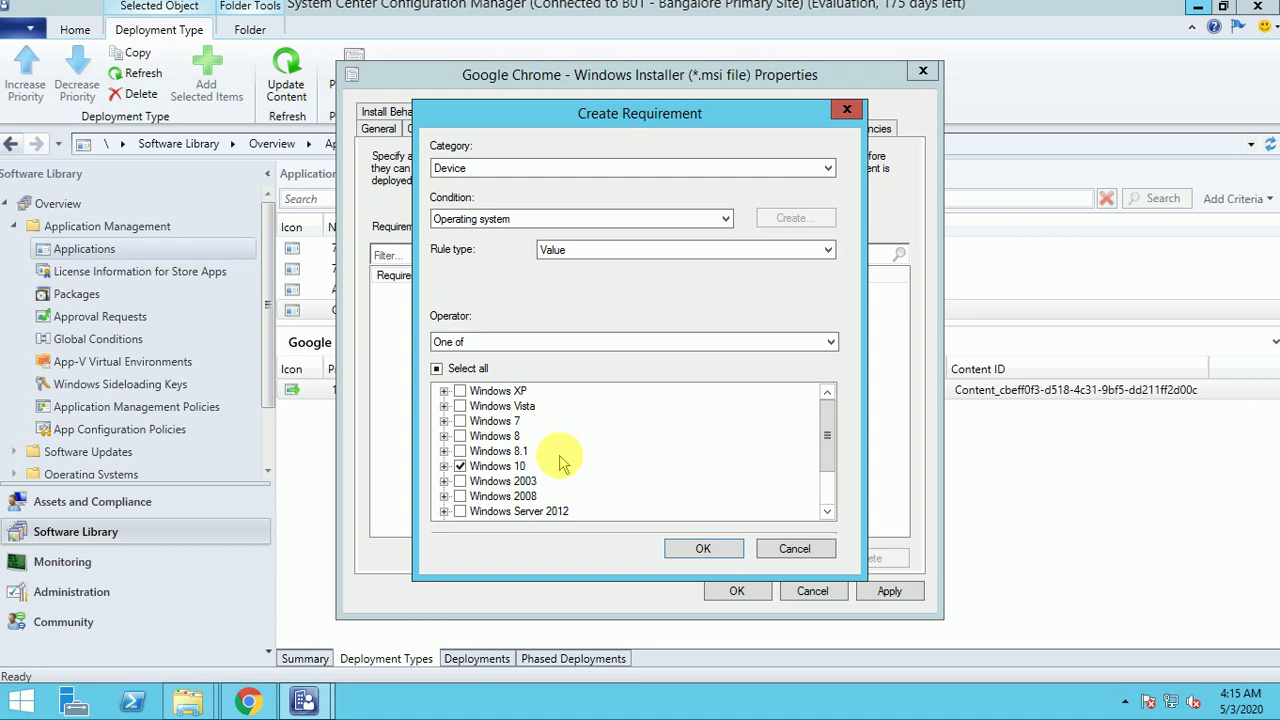
{"action": "left_click", "coordinate": [794, 549]}
Start a software dependency for the deployment type and add Adobe Flash Player 32 PPAPI with its MSI deployment type as the required application
{"action": "left_click", "coordinate": [786, 129]}
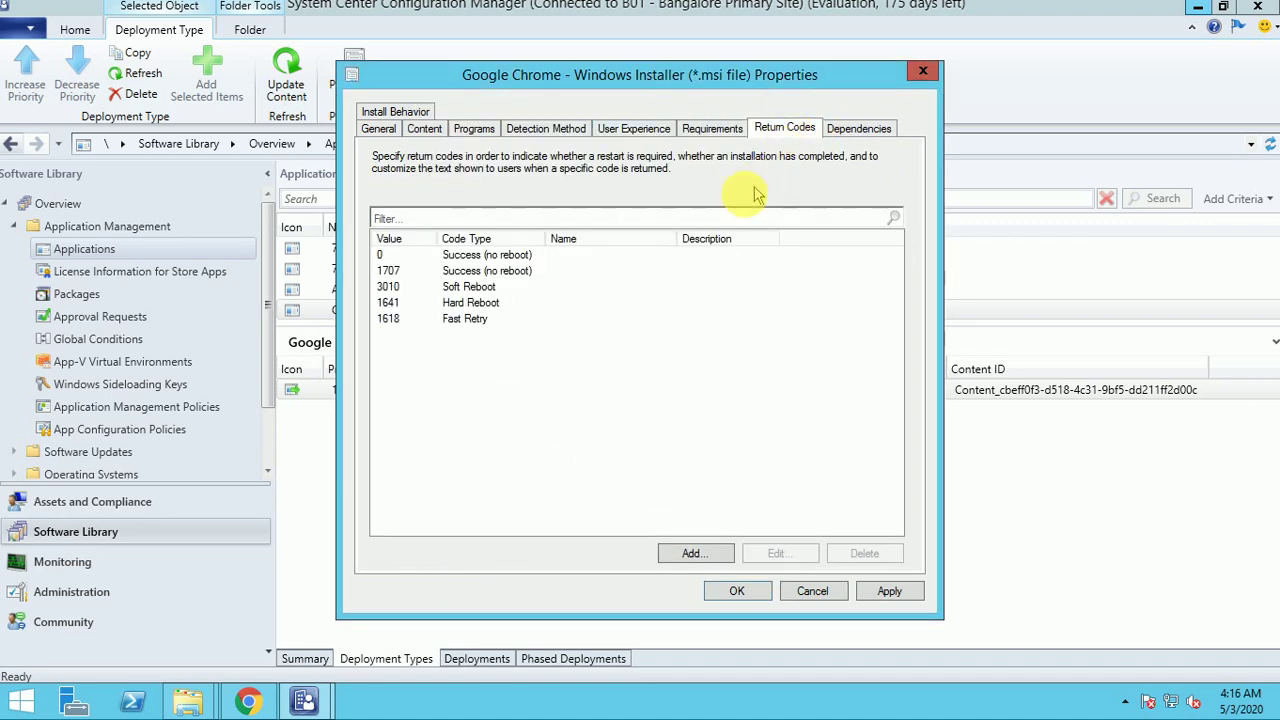
{"action": "left_click", "coordinate": [872, 131]}
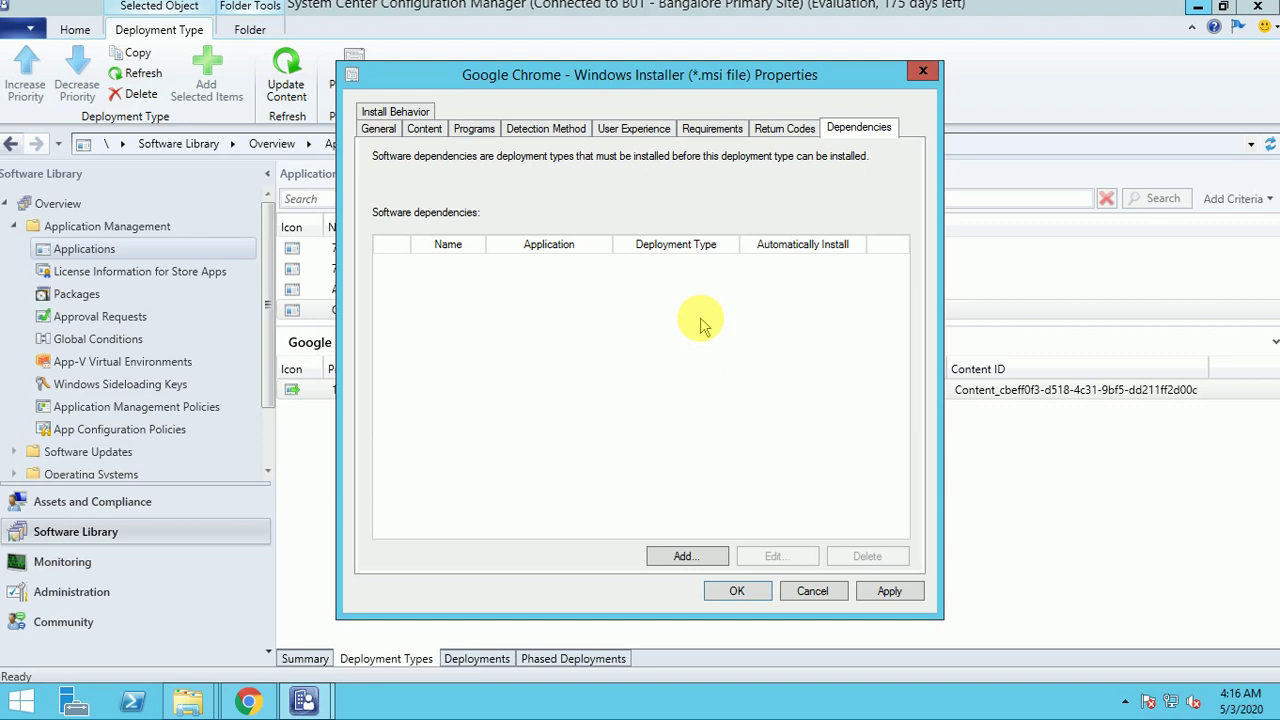
{"action": "left_click", "coordinate": [682, 556]}
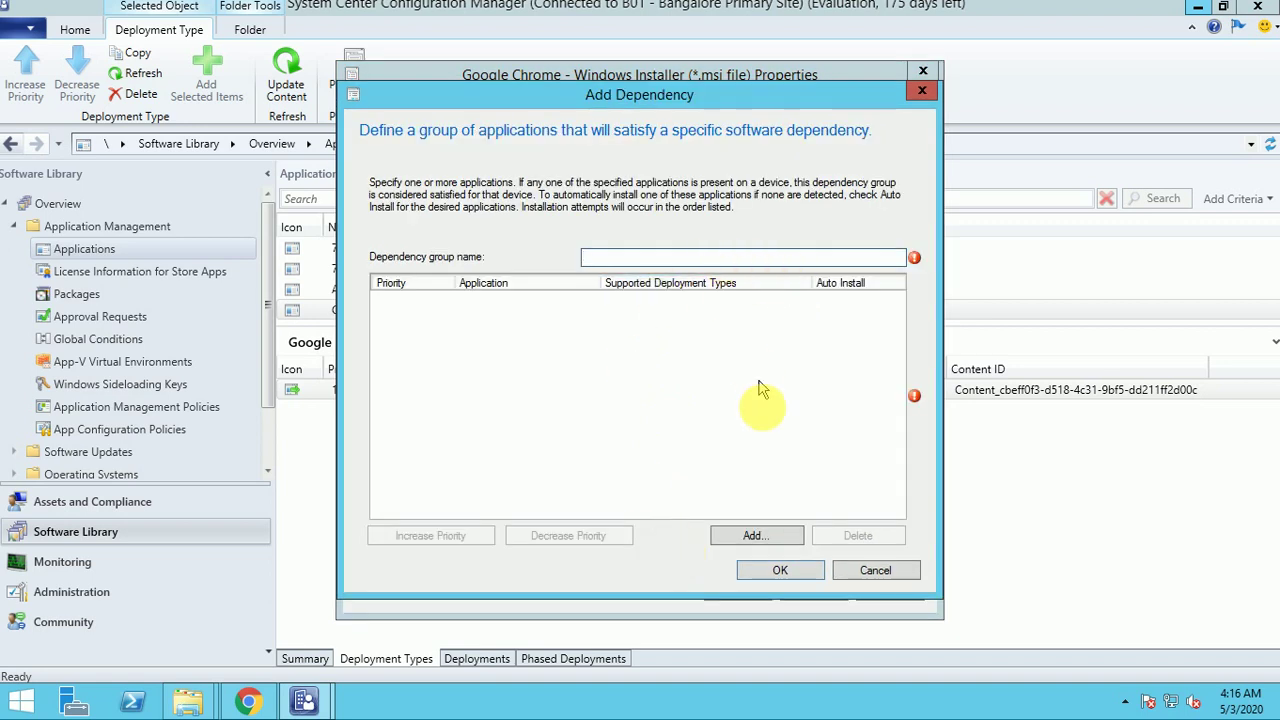
{"action": "left_click", "coordinate": [740, 538]}
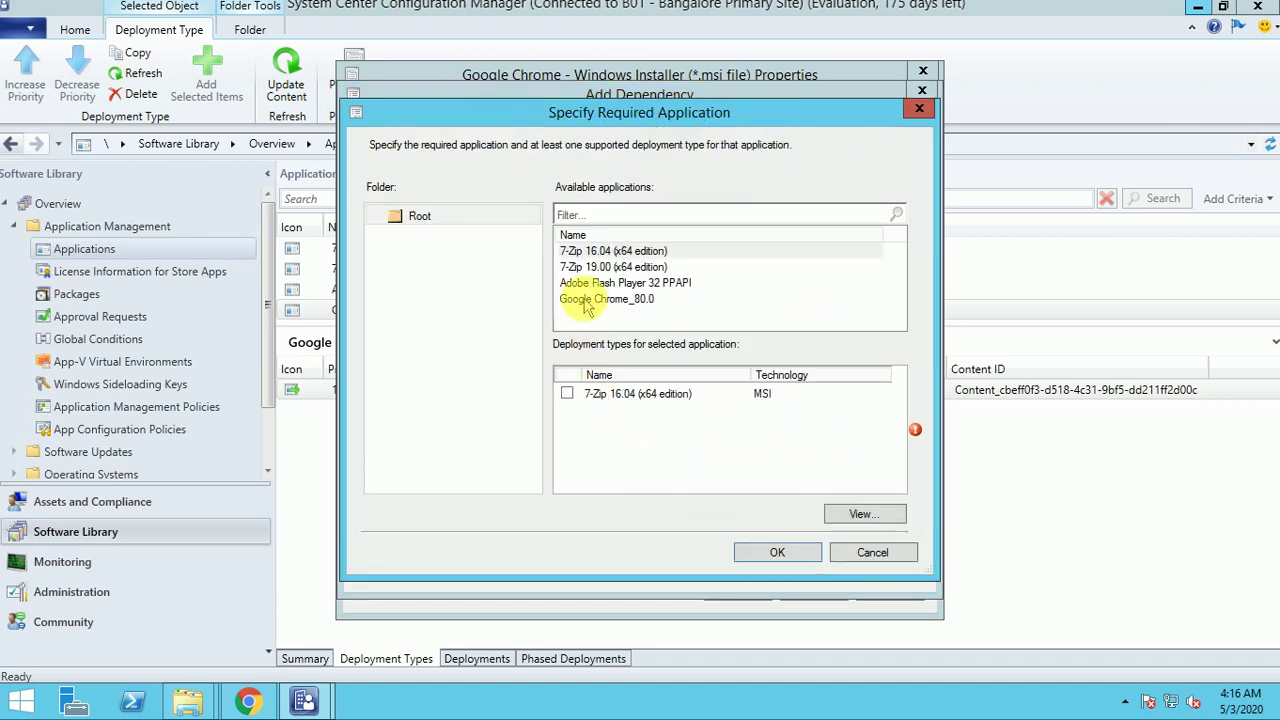
{"action": "left_click", "coordinate": [585, 283]}
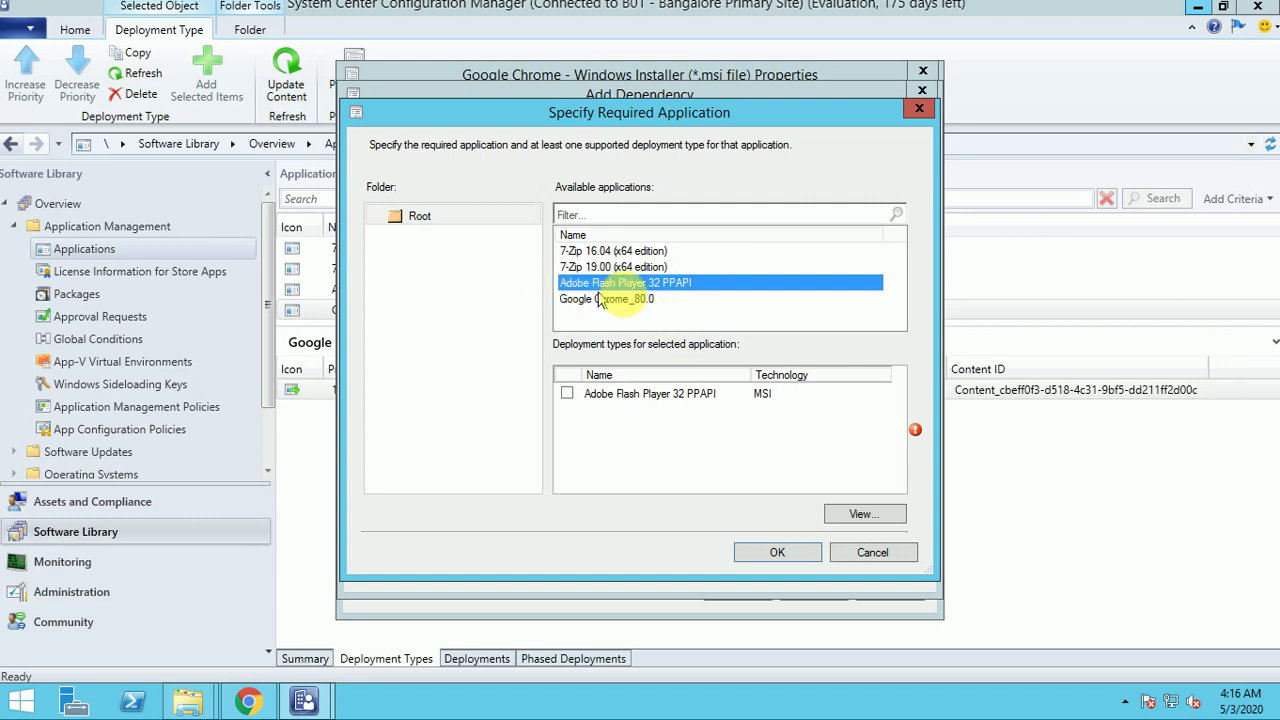
{"action": "left_click", "coordinate": [567, 393]}
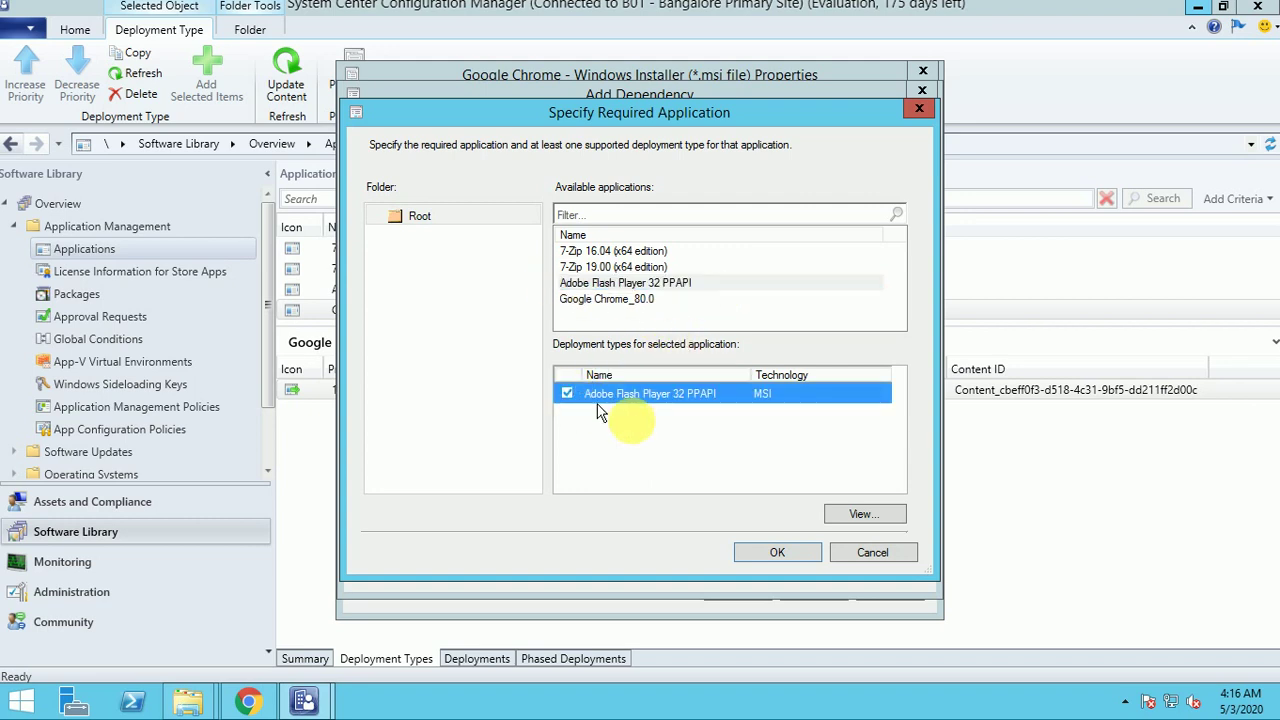
{"action": "left_click", "coordinate": [781, 555]}
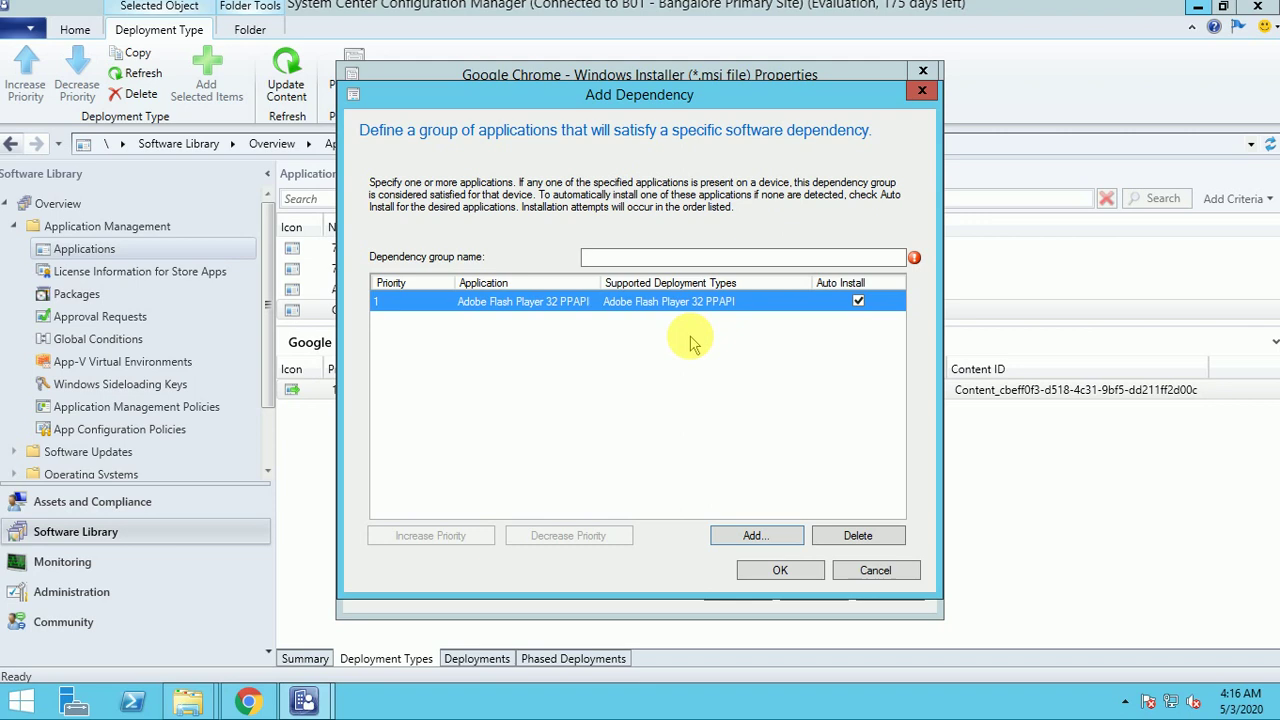
Try out choosing 7-Zip 19.00 (x64 edition) as a further required application, and cancel the selection
{"action": "left_click", "coordinate": [746, 537]}
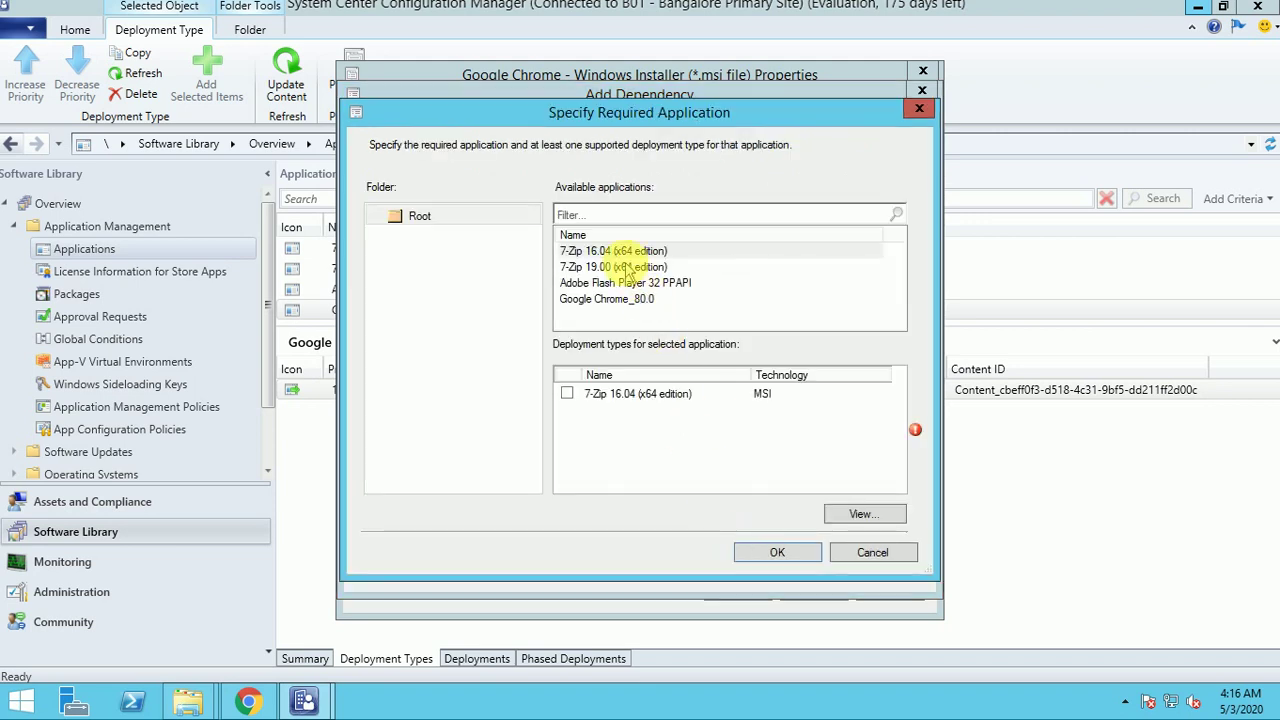
{"action": "left_click", "coordinate": [626, 268]}
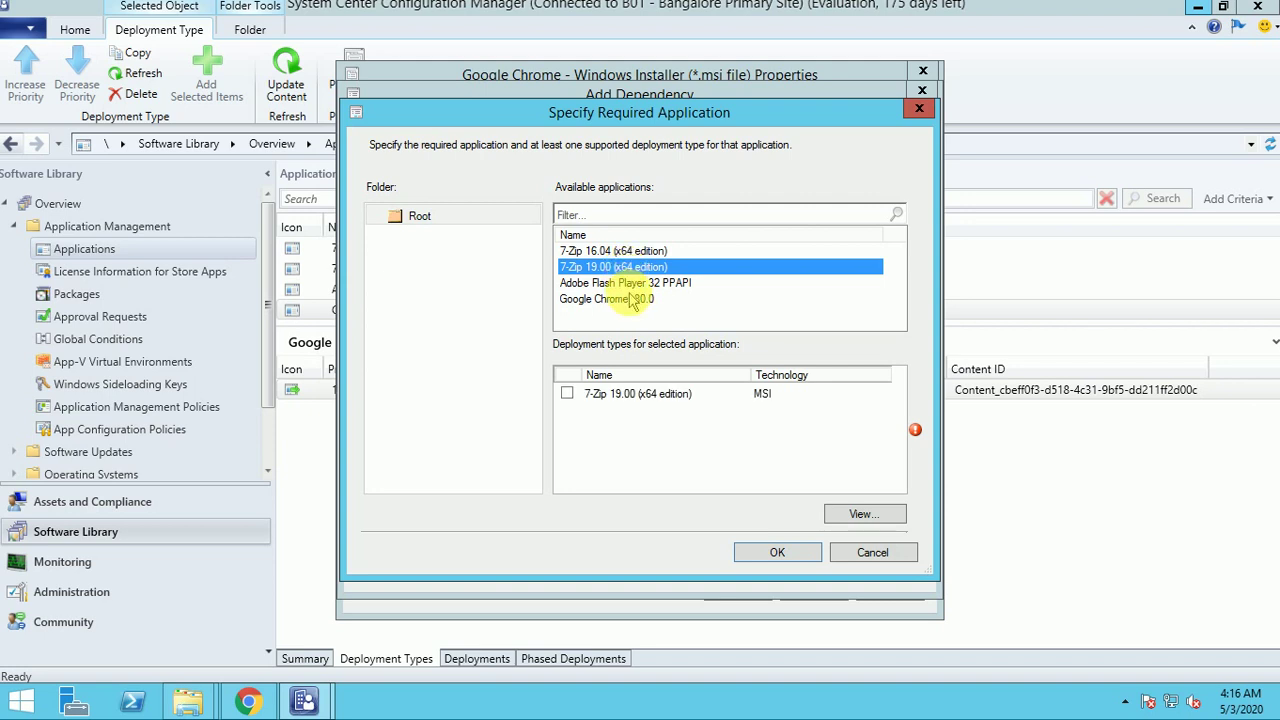
{"action": "left_click", "coordinate": [871, 552]}
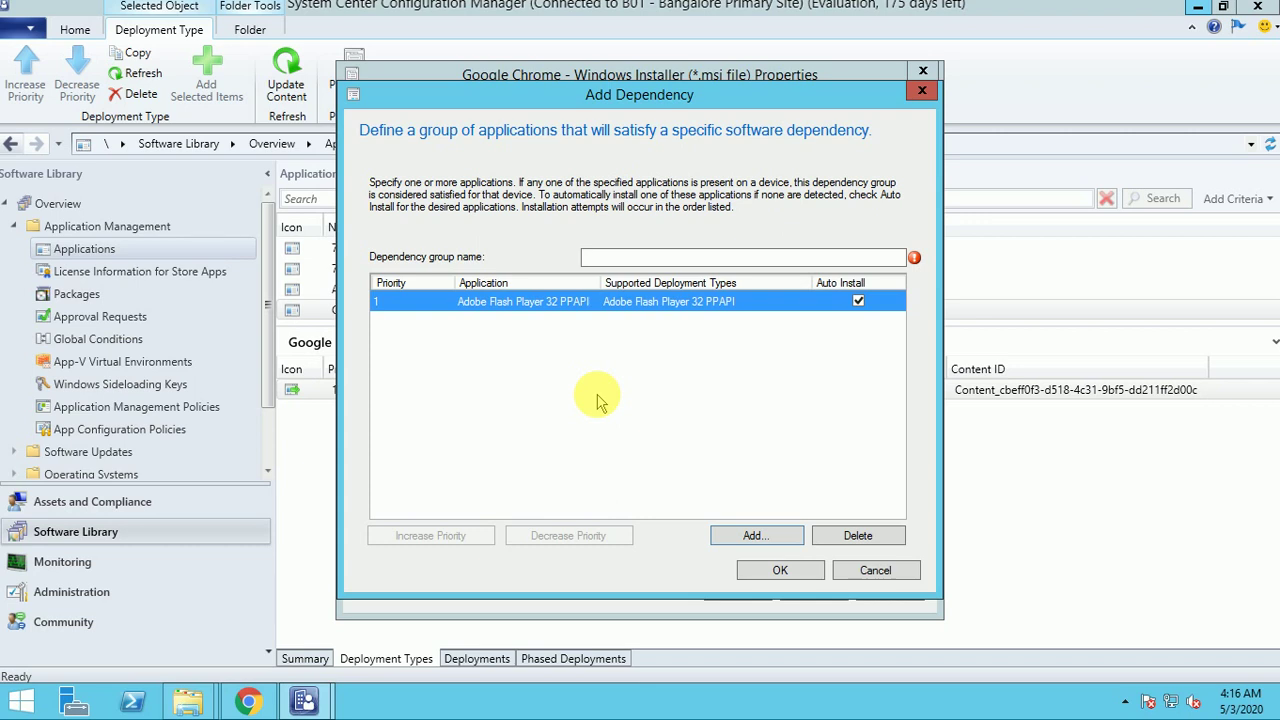
Give the dependency group a name beginning with "Google with A", and save the dependency and the deployment type properties
{"action": "left_click", "coordinate": [616, 257]}
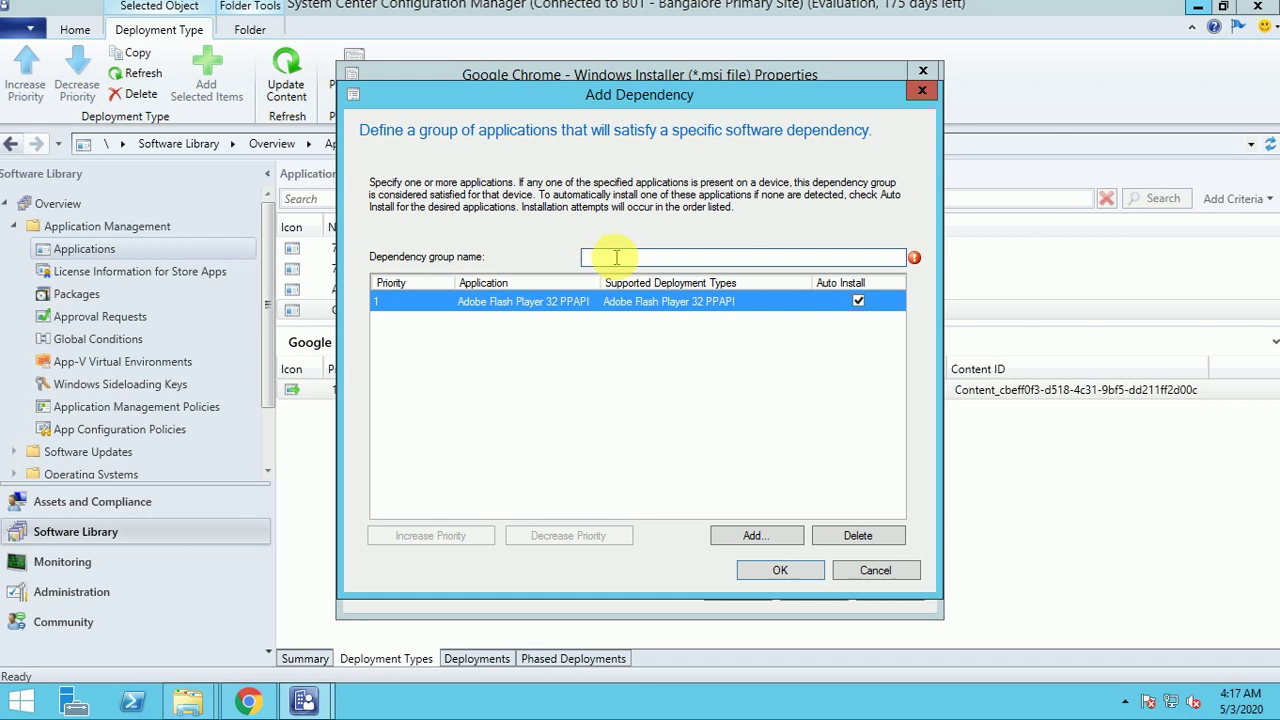
{"action": "type", "text": "Ad"}
{"action": "key", "text": "BackSpace"}
{"action": "key", "text": "BackSpace"}
{"action": "key", "text": "BackSpace"}
{"action": "key", "text": "BackSpace"}
{"action": "key", "text": "BackSpace"}
{"action": "key", "text": "BackSpace"}
{"action": "type", "text": "G"}
{"action": "left_click", "coordinate": [779, 576]}
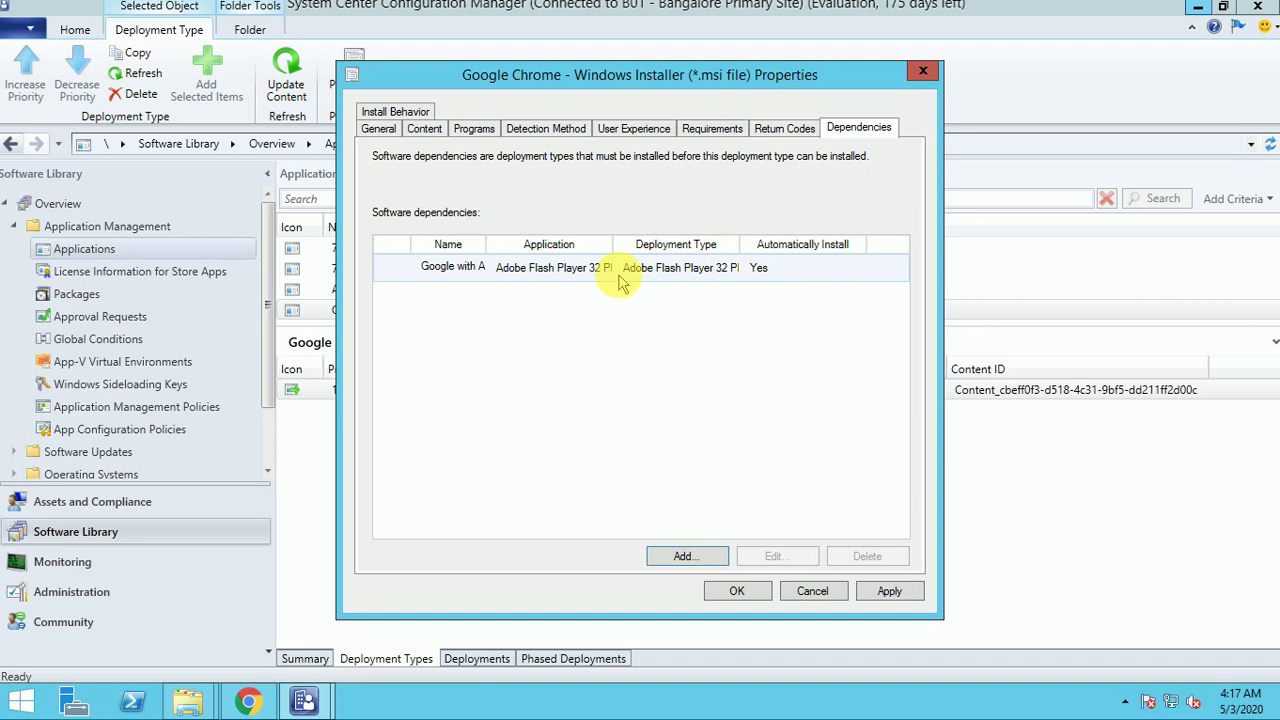
{"action": "left_click", "coordinate": [738, 591]}
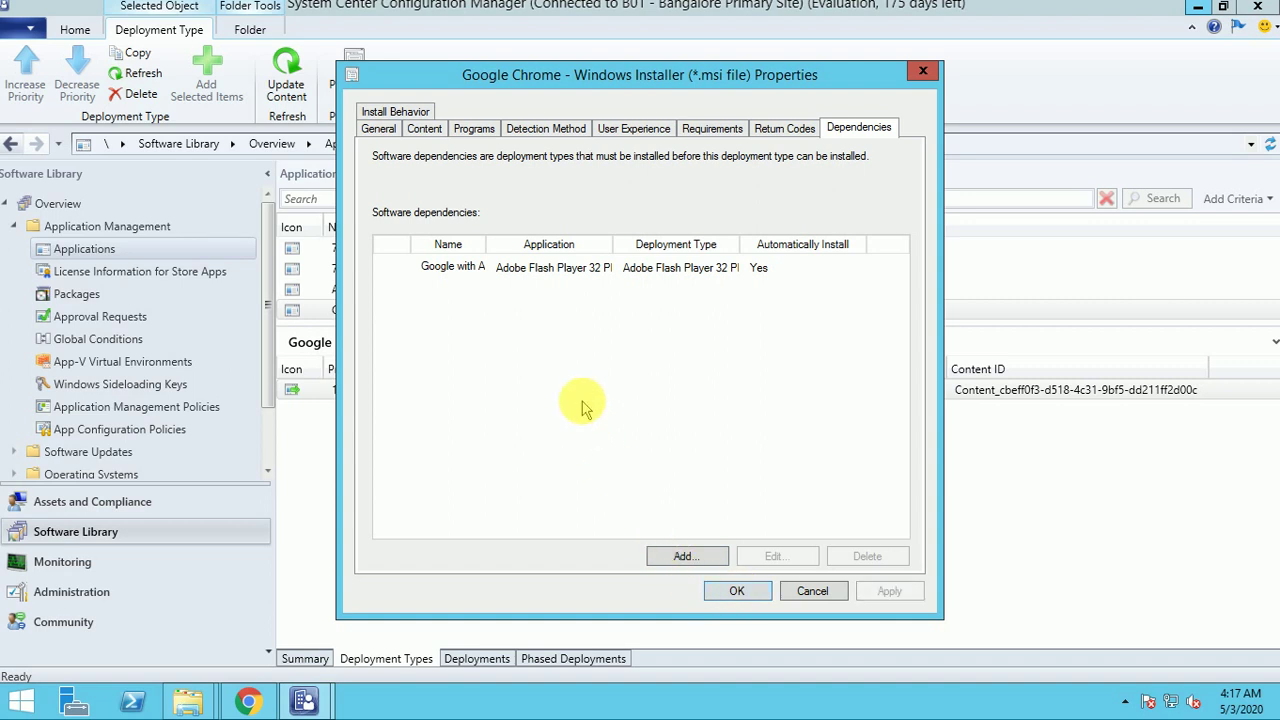
{"action": "left_click", "coordinate": [580, 396]}
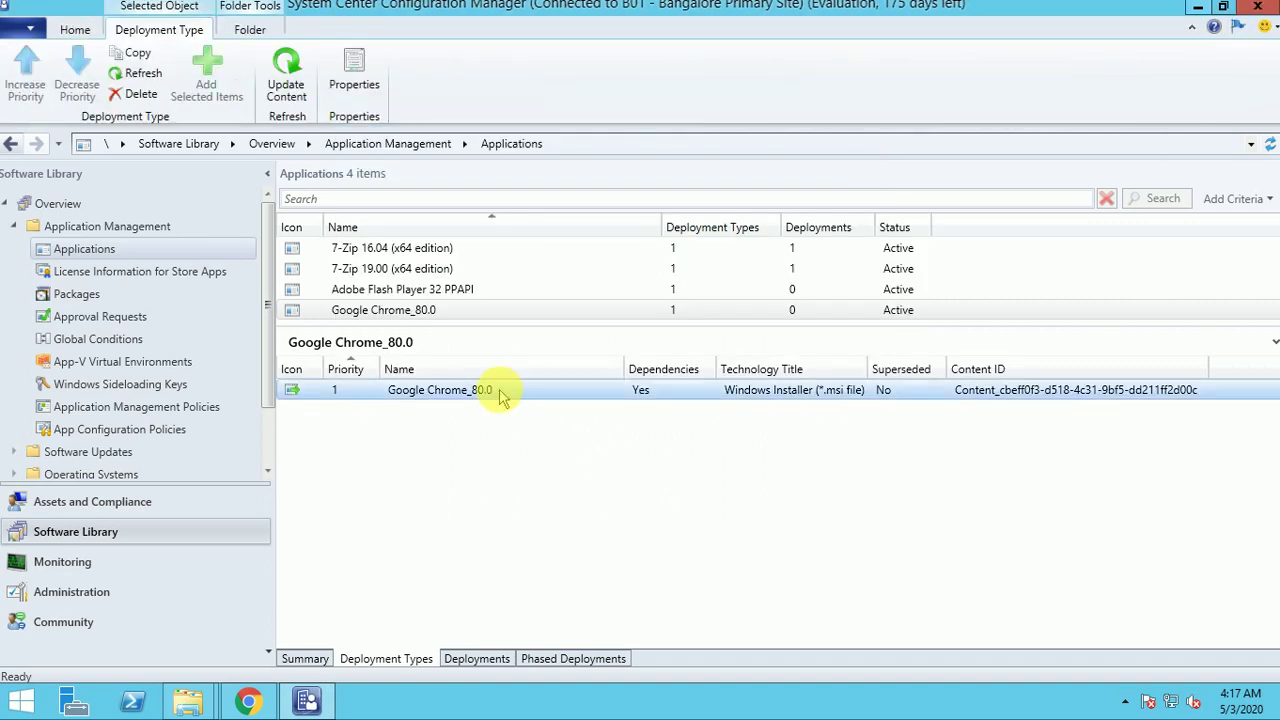
Check the summary of Google Chrome_80.0 and Adobe Flash Player 32 PPAPI, and the existing deployments of both applications
{"action": "left_click", "coordinate": [305, 658]}
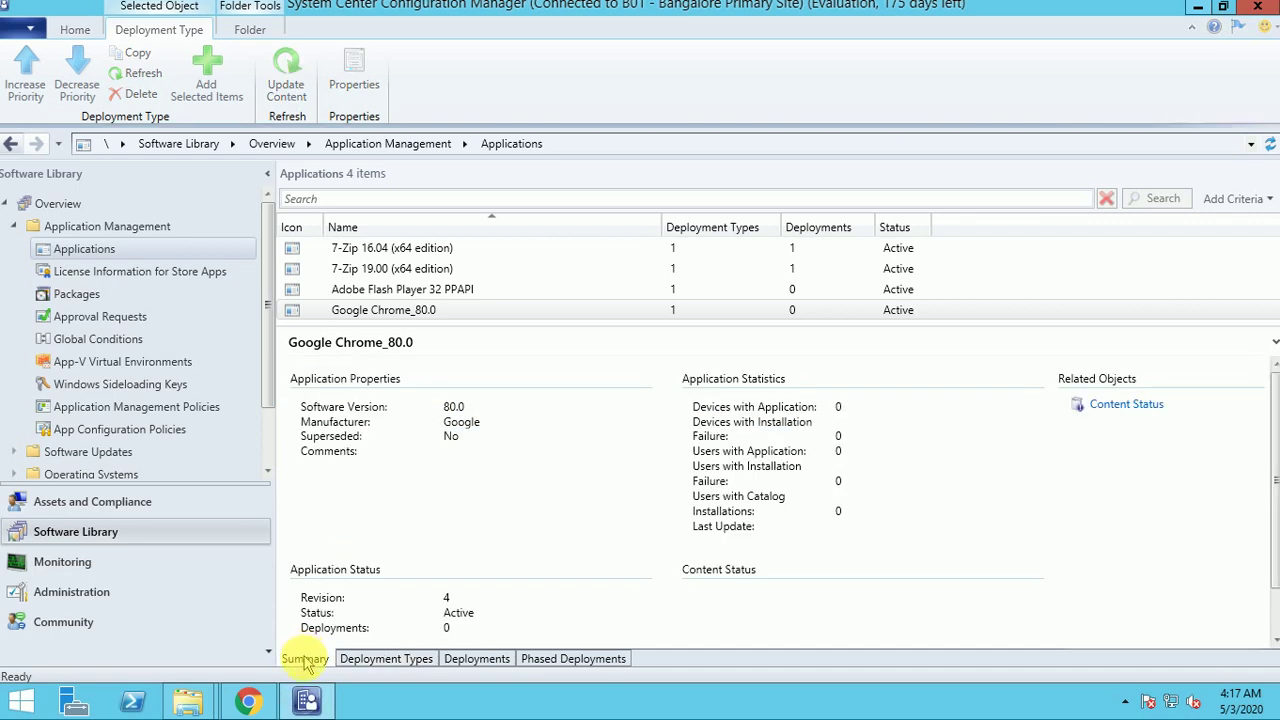
{"action": "left_click", "coordinate": [400, 289]}
{"action": "left_click", "coordinate": [402, 659]}
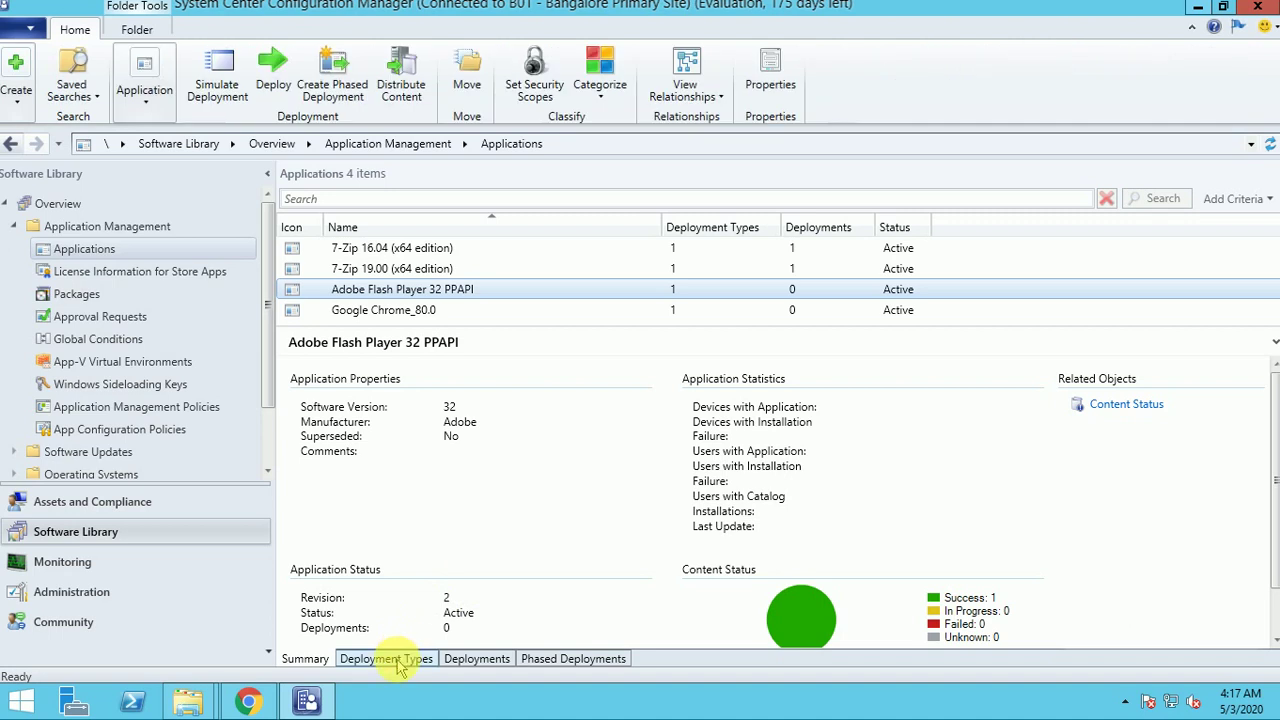
{"action": "left_click", "coordinate": [479, 660]}
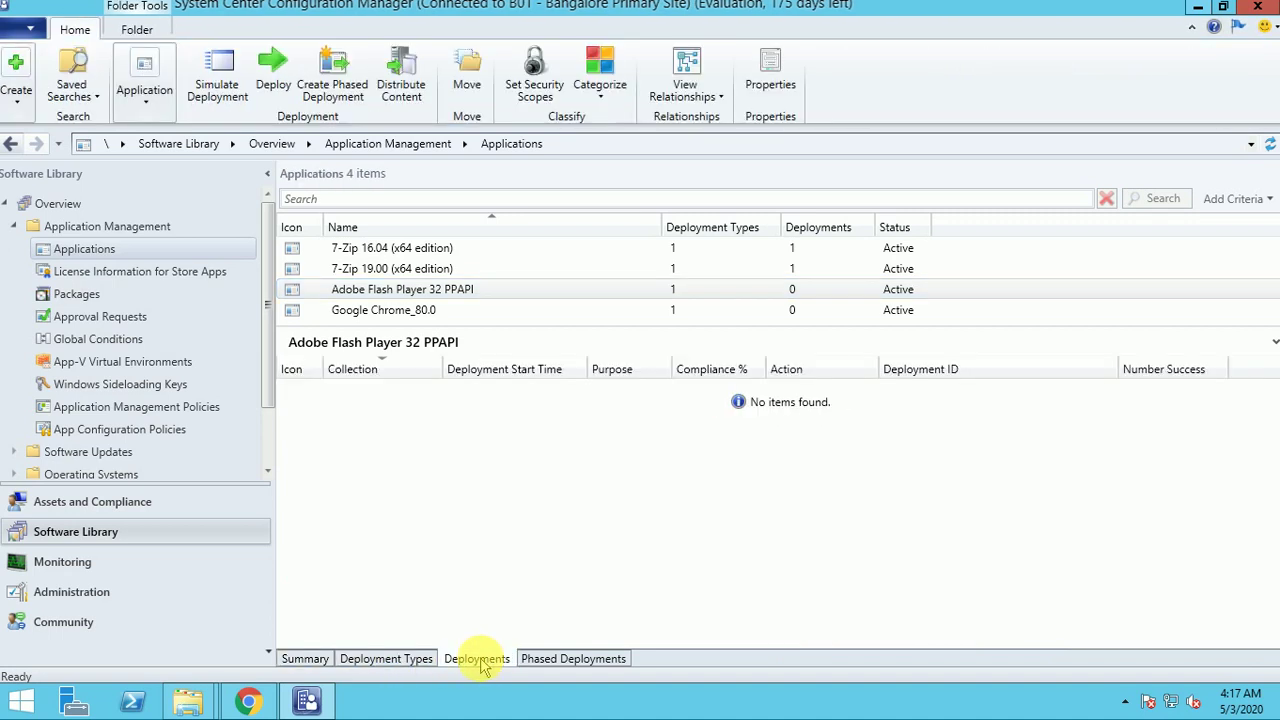
{"action": "left_click", "coordinate": [400, 311]}
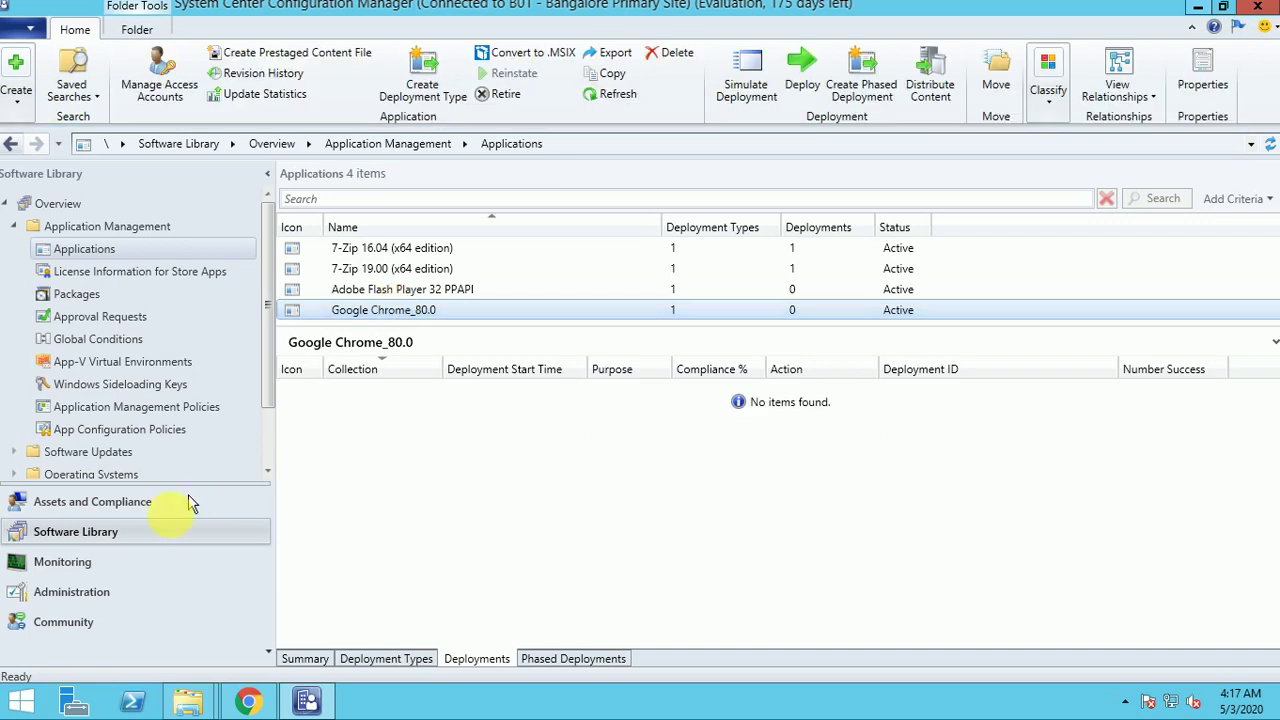
Check the Google_Chrome device collection and its existing deployments in Assets and Compliance, enlarging the collection list
{"action": "left_click", "coordinate": [93, 502]}
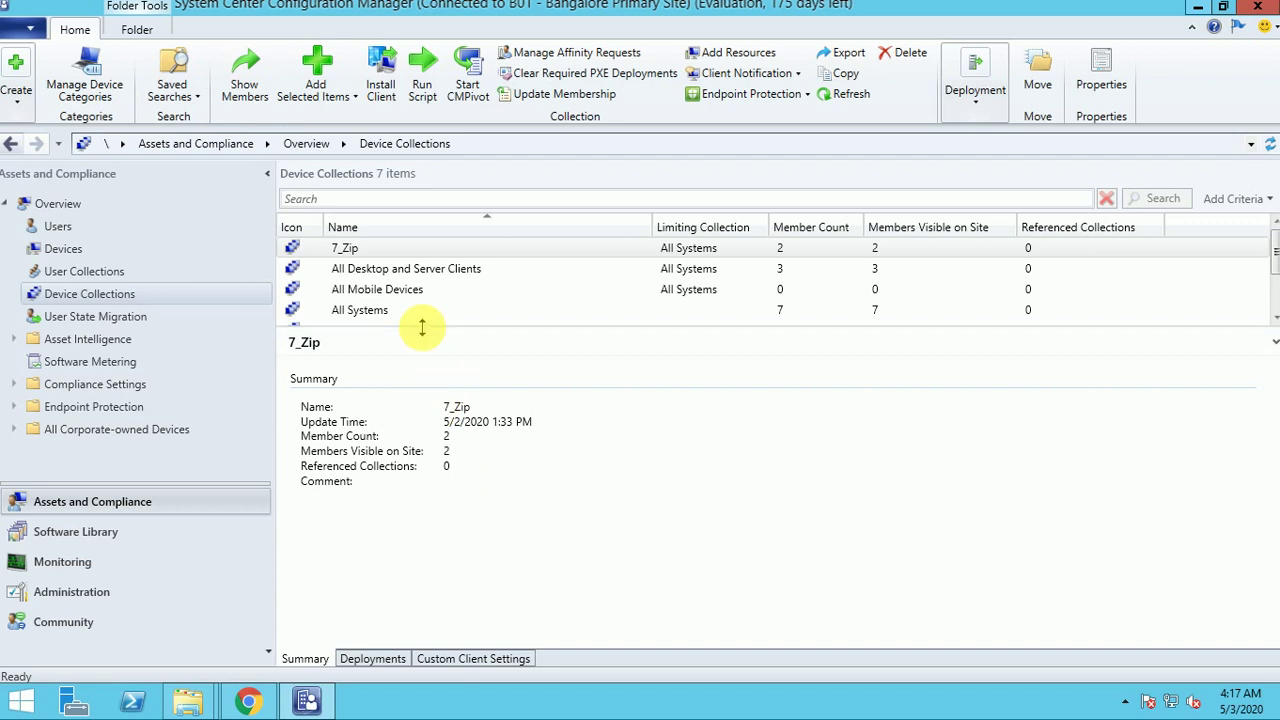
{"action": "left_click_drag", "start_coordinate": [423, 325], "coordinate": [418, 427]}
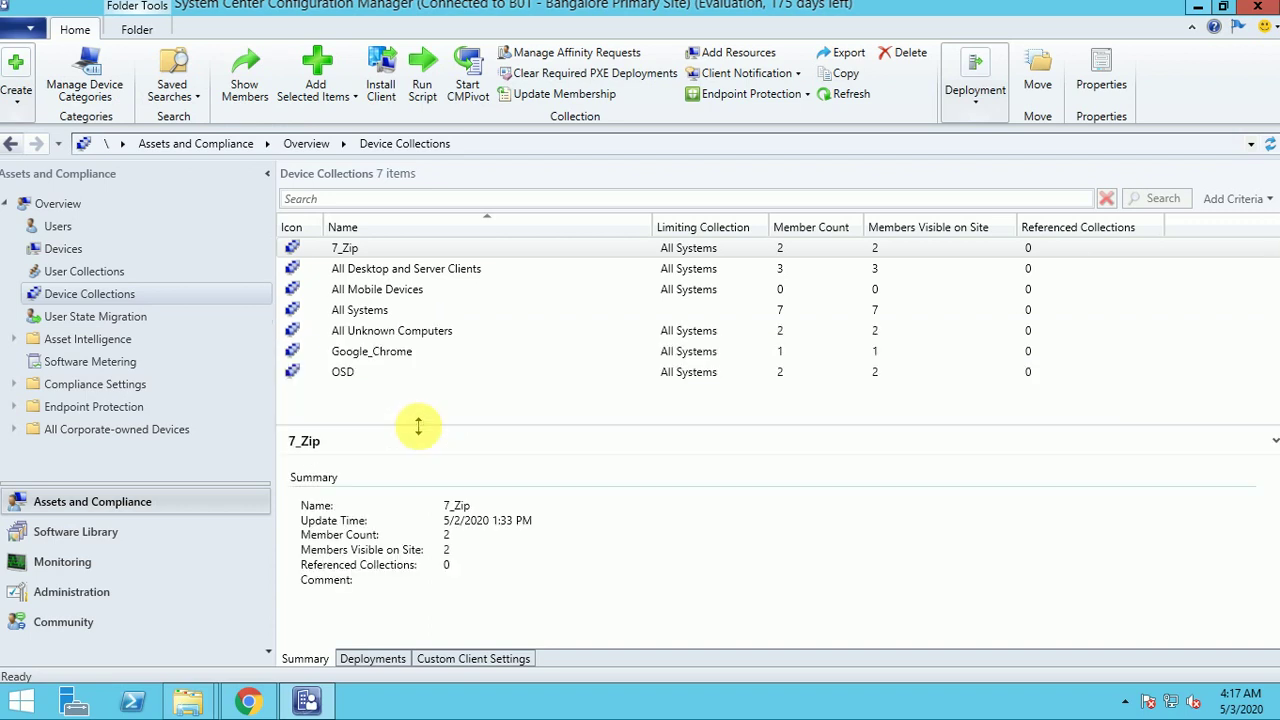
{"action": "left_click", "coordinate": [380, 352]}
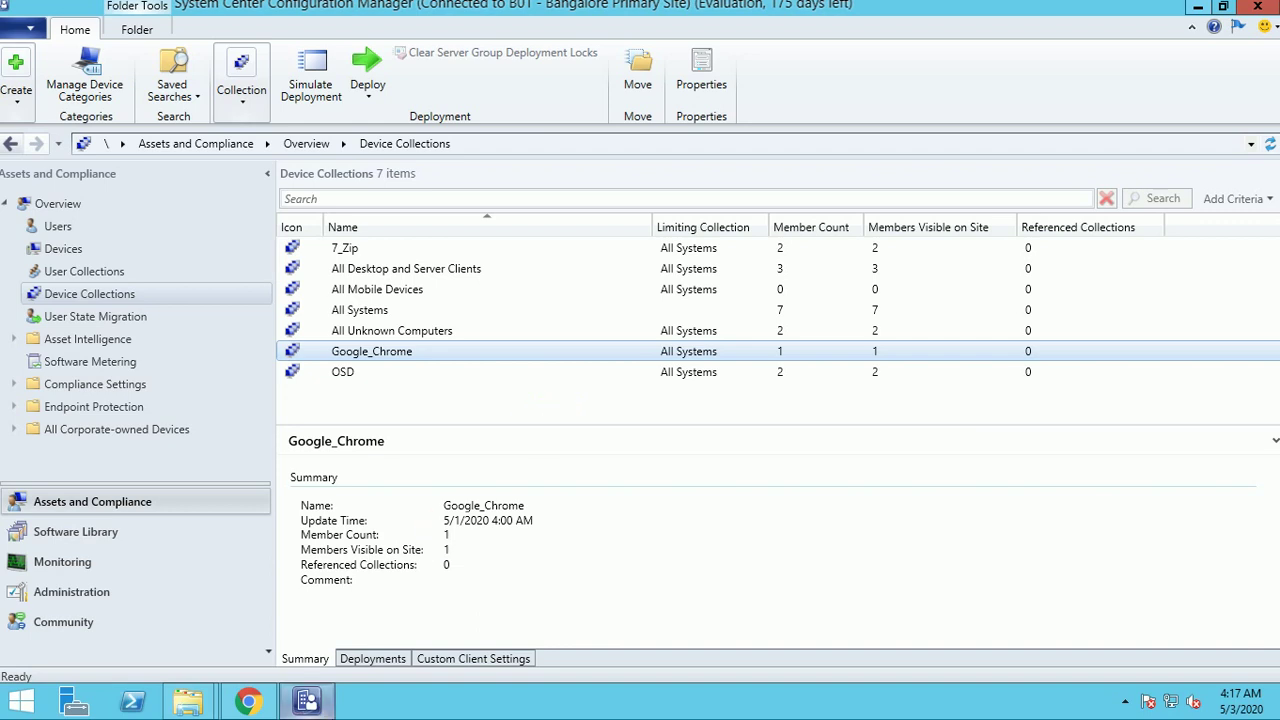
{"action": "left_click", "coordinate": [386, 658]}
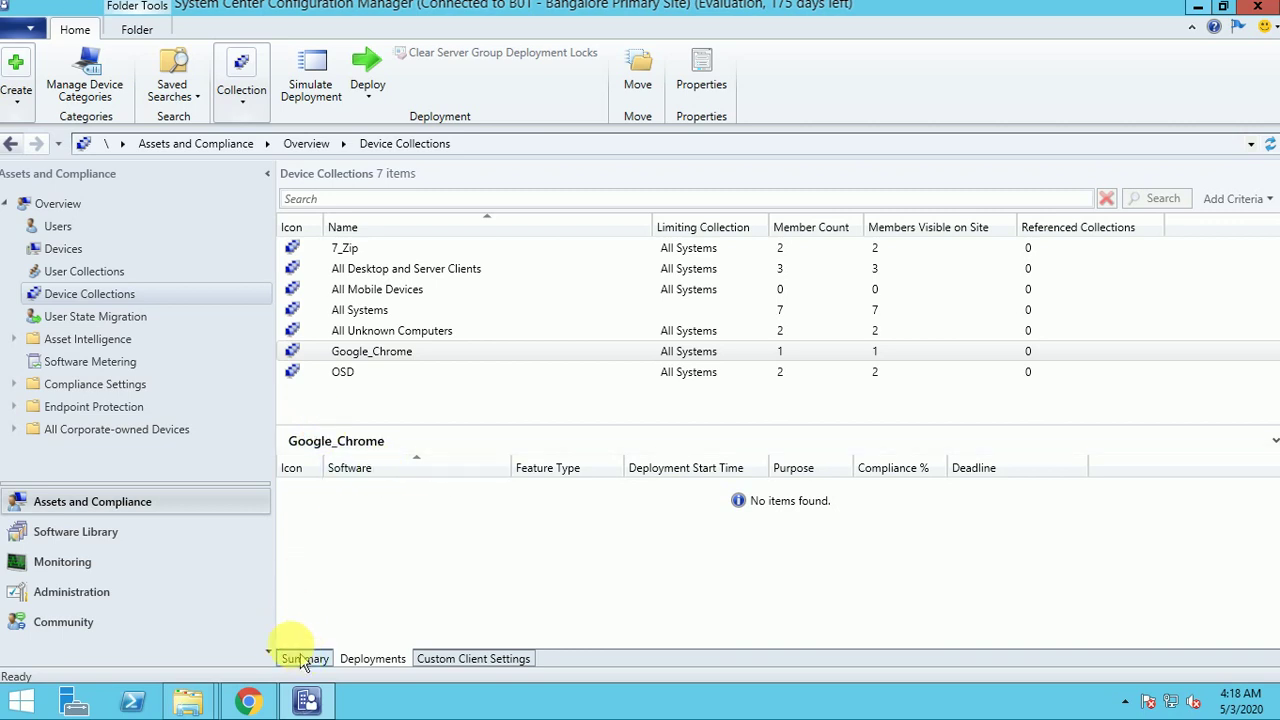
Start deploying the Google Chrome_80.0 application and target it at the Google_Chrome device collection
{"action": "left_click", "coordinate": [105, 533]}
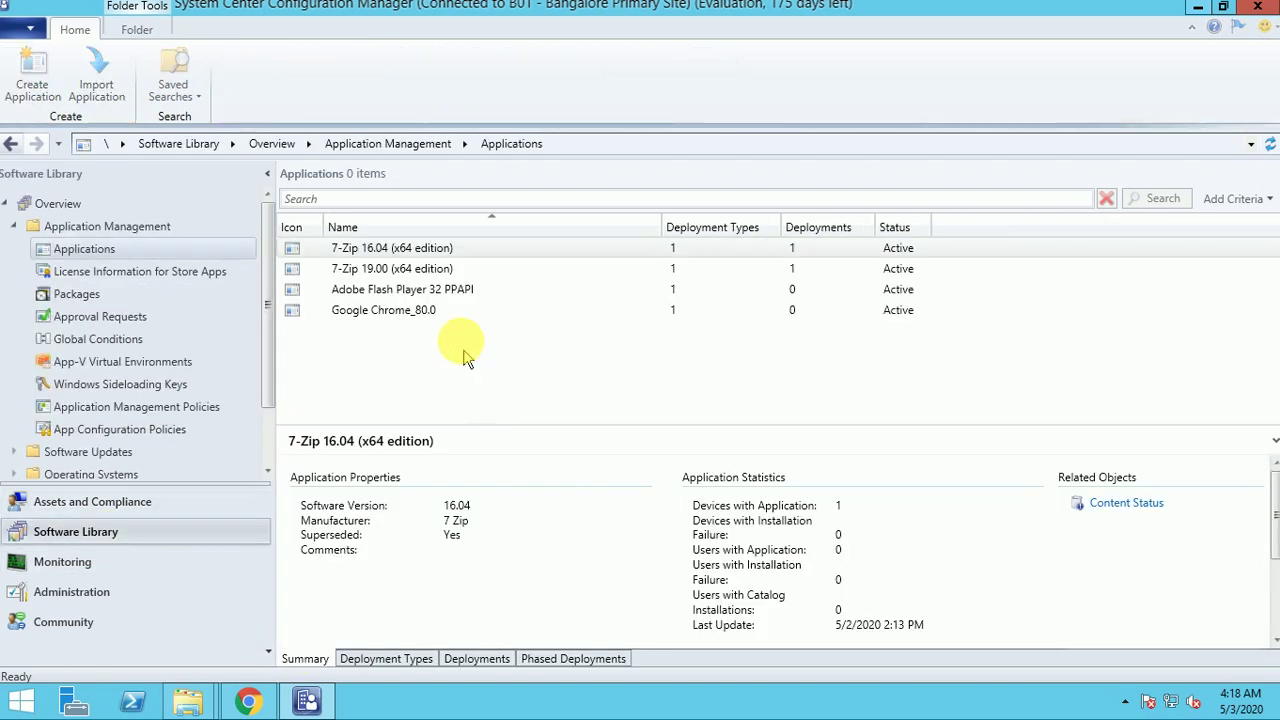
{"action": "left_click", "coordinate": [428, 322]}
{"action": "right_click", "coordinate": [430, 316]}
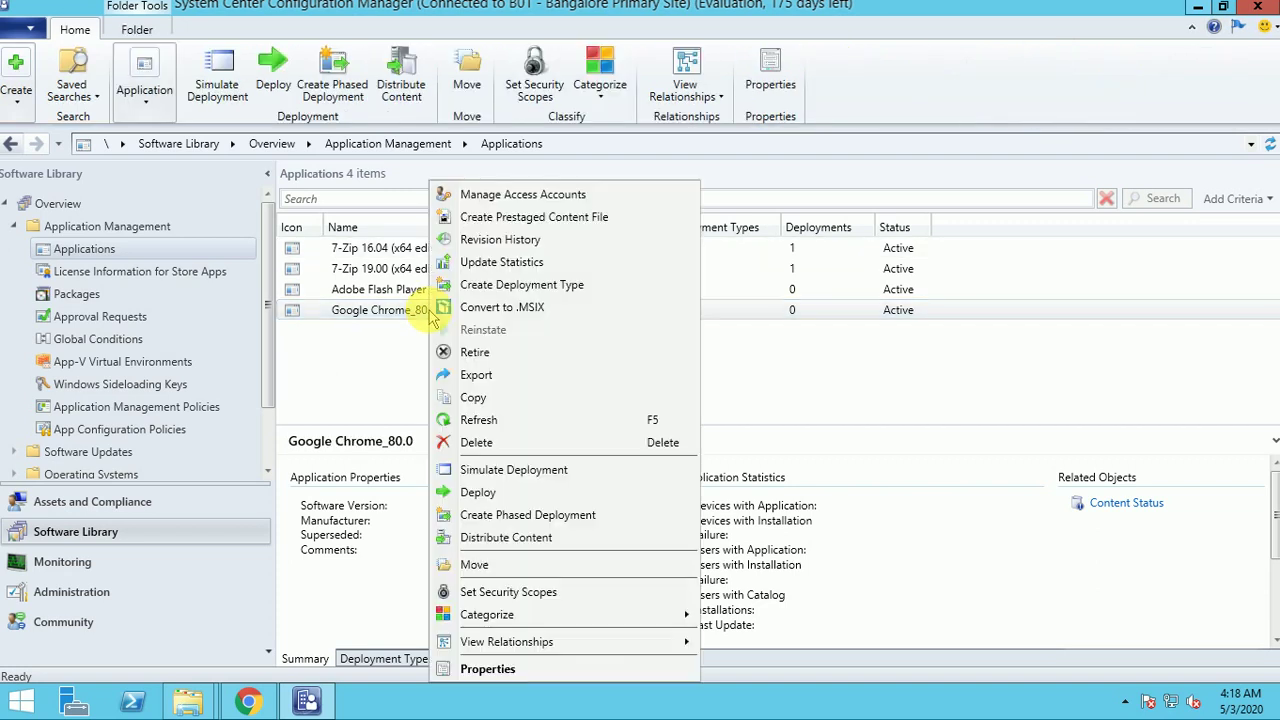
{"action": "left_click", "coordinate": [468, 490]}
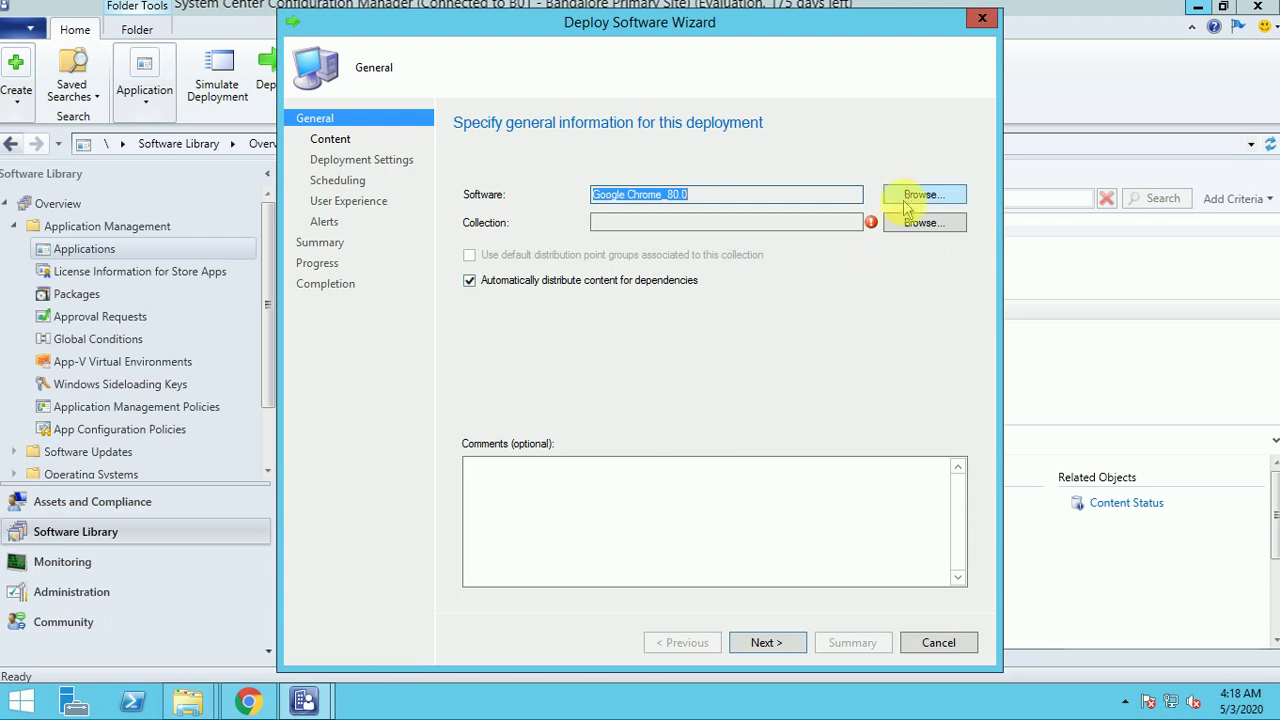
{"action": "left_click", "coordinate": [922, 223]}
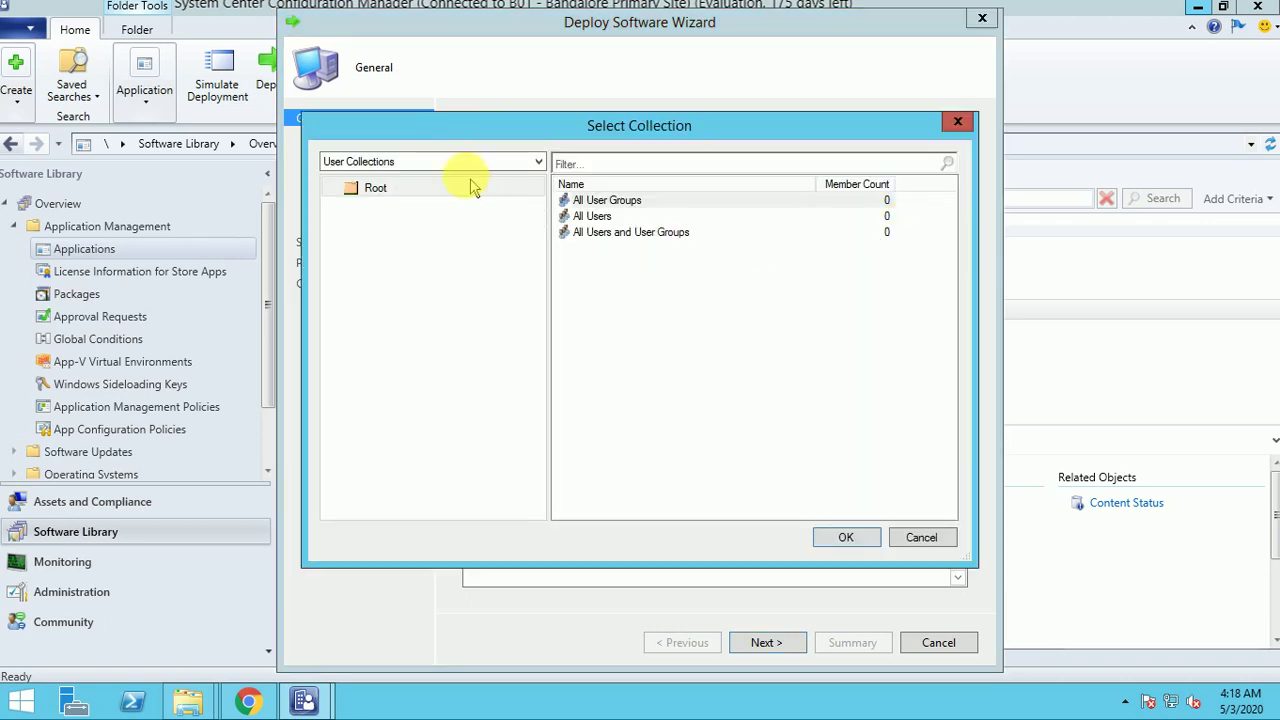
{"action": "left_click", "coordinate": [441, 164]}
{"action": "left_click", "coordinate": [400, 190]}
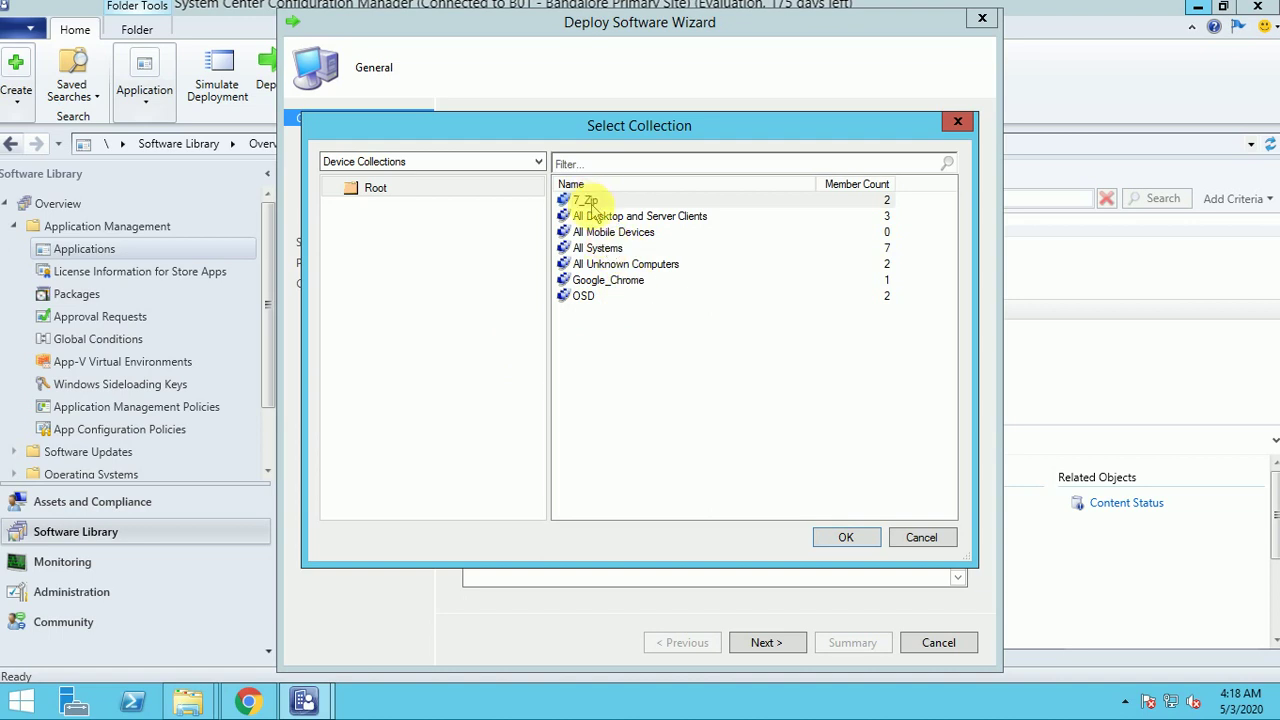
{"action": "left_click", "coordinate": [601, 282]}
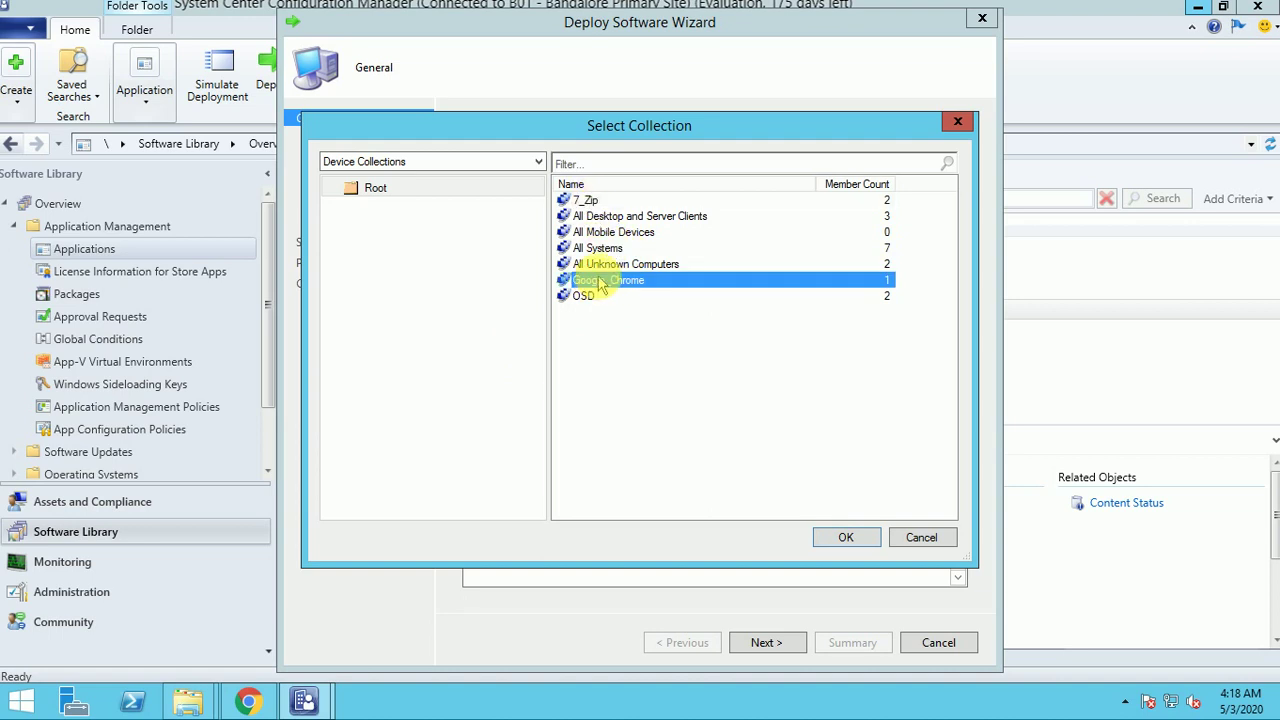
{"action": "double_click", "coordinate": [601, 282]}
{"action": "left_click", "coordinate": [762, 643]}
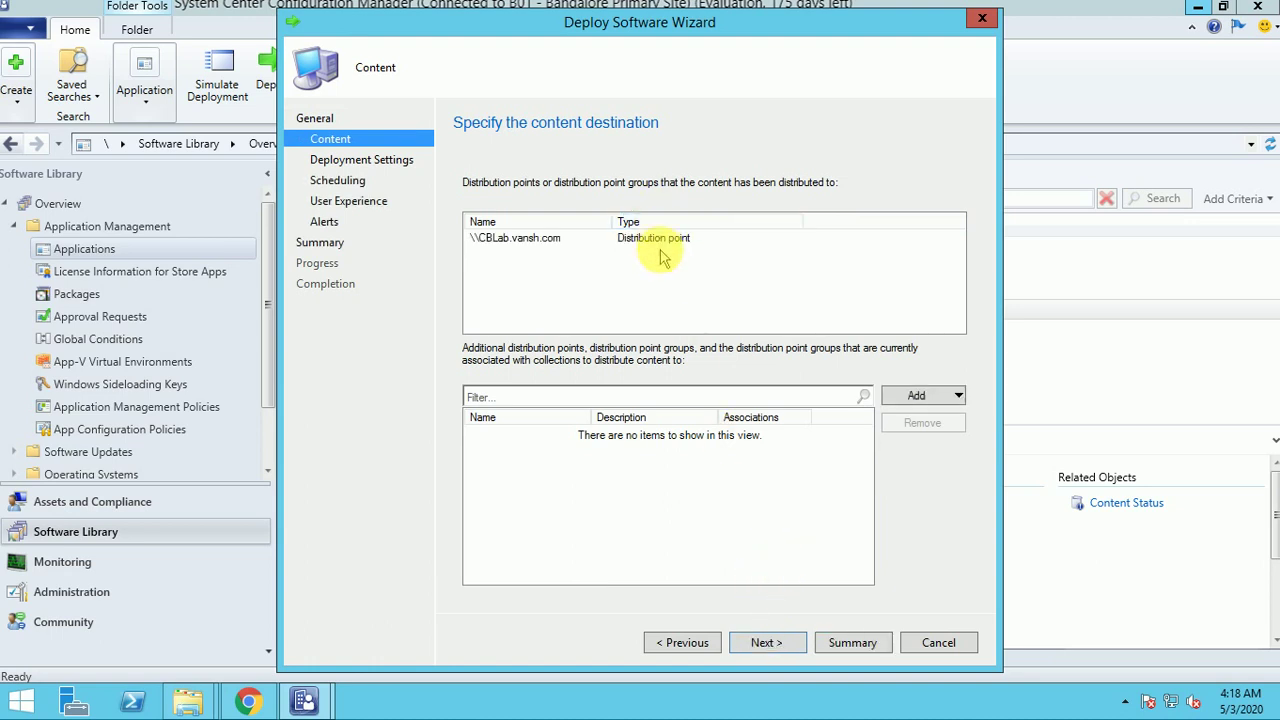
Keep the Install action with Available purpose and default scheduling, and set user notifications to "Display in Software Center and show all notifications"
{"action": "left_click", "coordinate": [657, 241]}
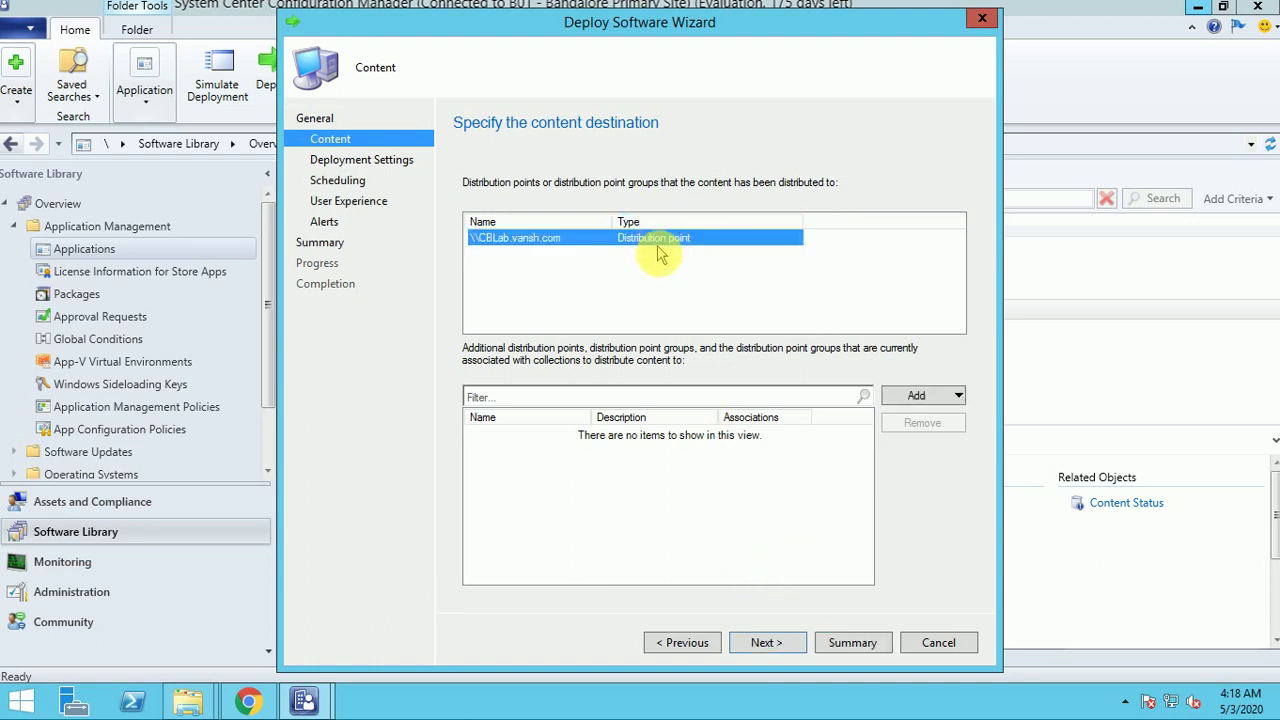
{"action": "left_click", "coordinate": [755, 648]}
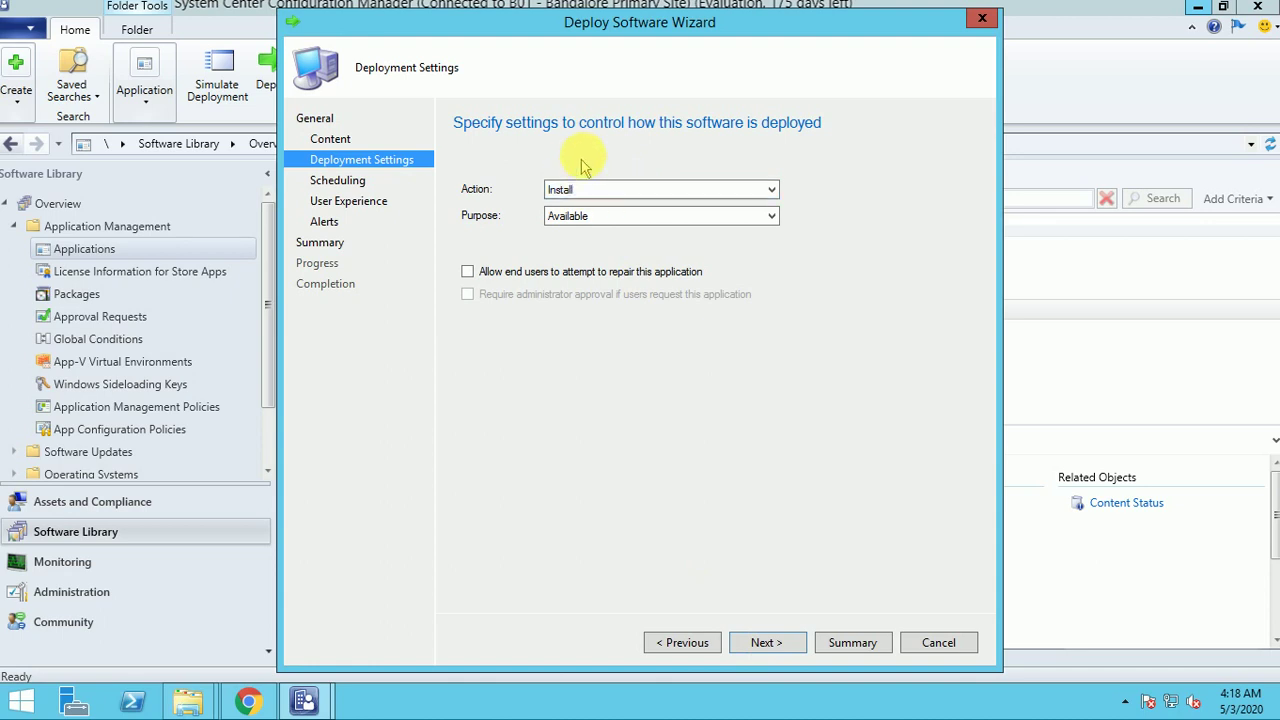
{"action": "left_click", "coordinate": [765, 643]}
{"action": "left_click", "coordinate": [766, 645]}
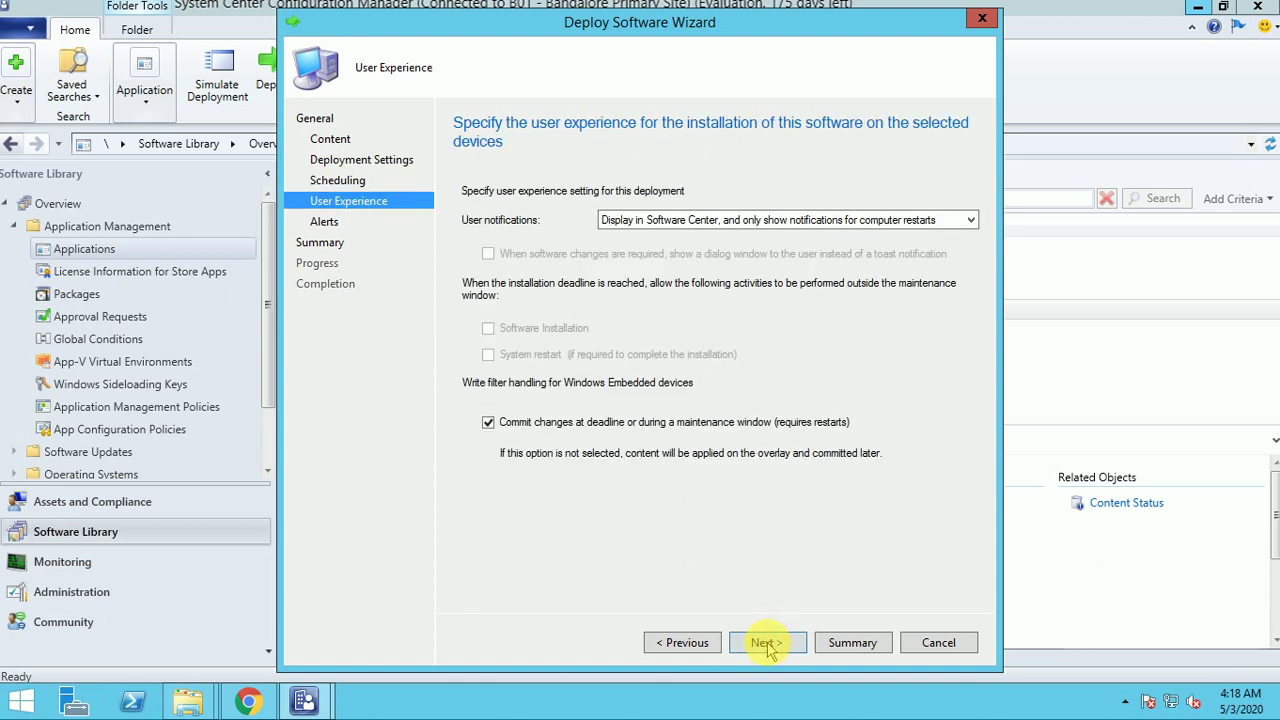
{"action": "left_click", "coordinate": [676, 221]}
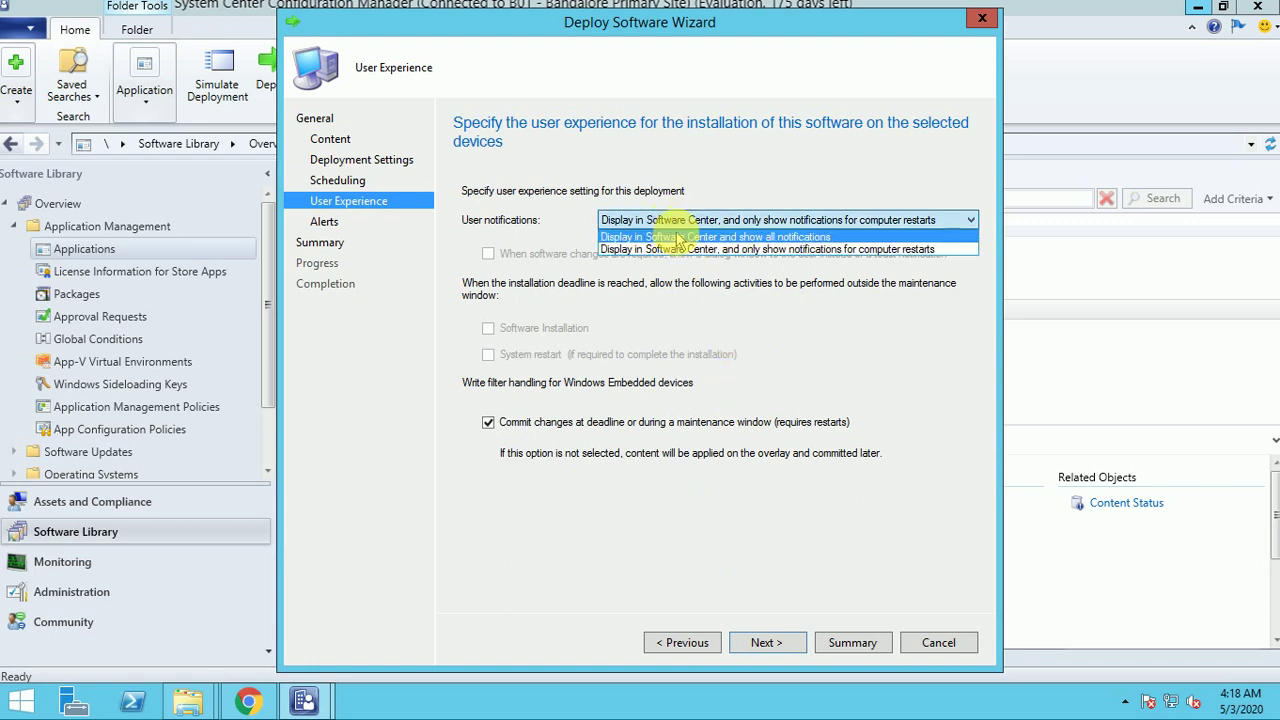
{"action": "left_click", "coordinate": [678, 240]}
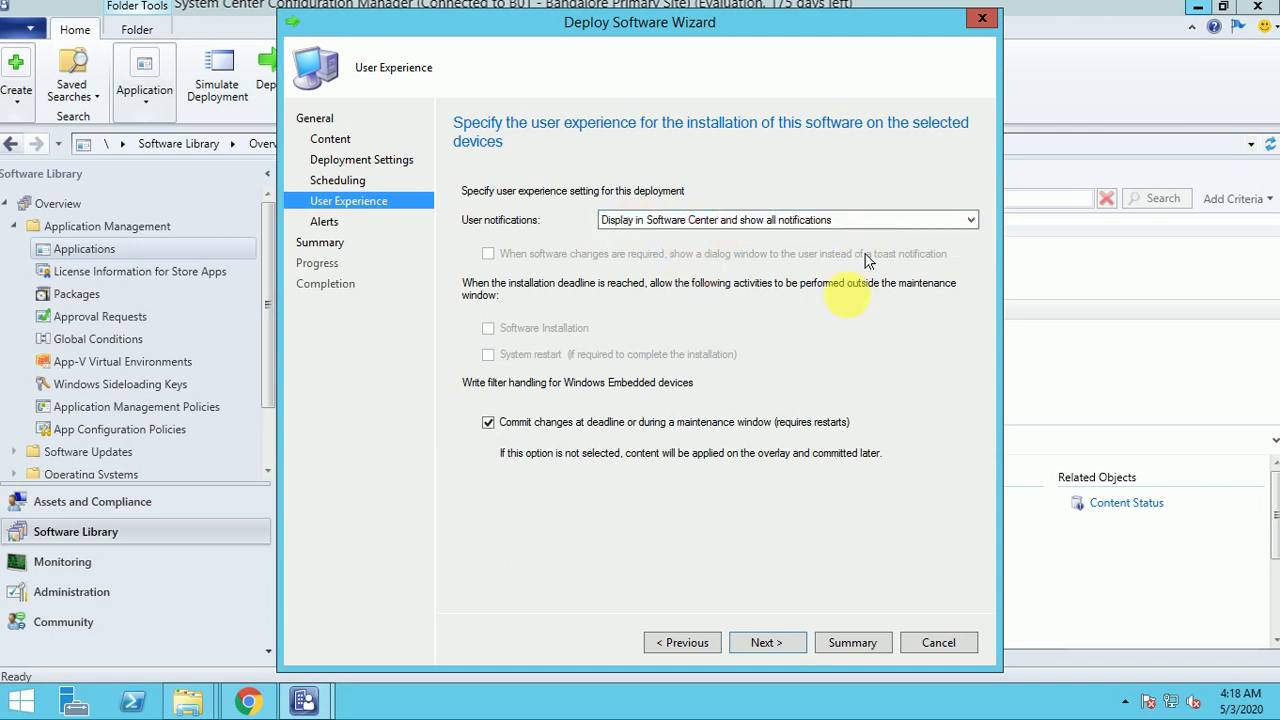
Accept the default alert settings, create and finish the Google Chrome_80.0 deployment, and check the application's deployments
{"action": "left_click", "coordinate": [765, 644]}
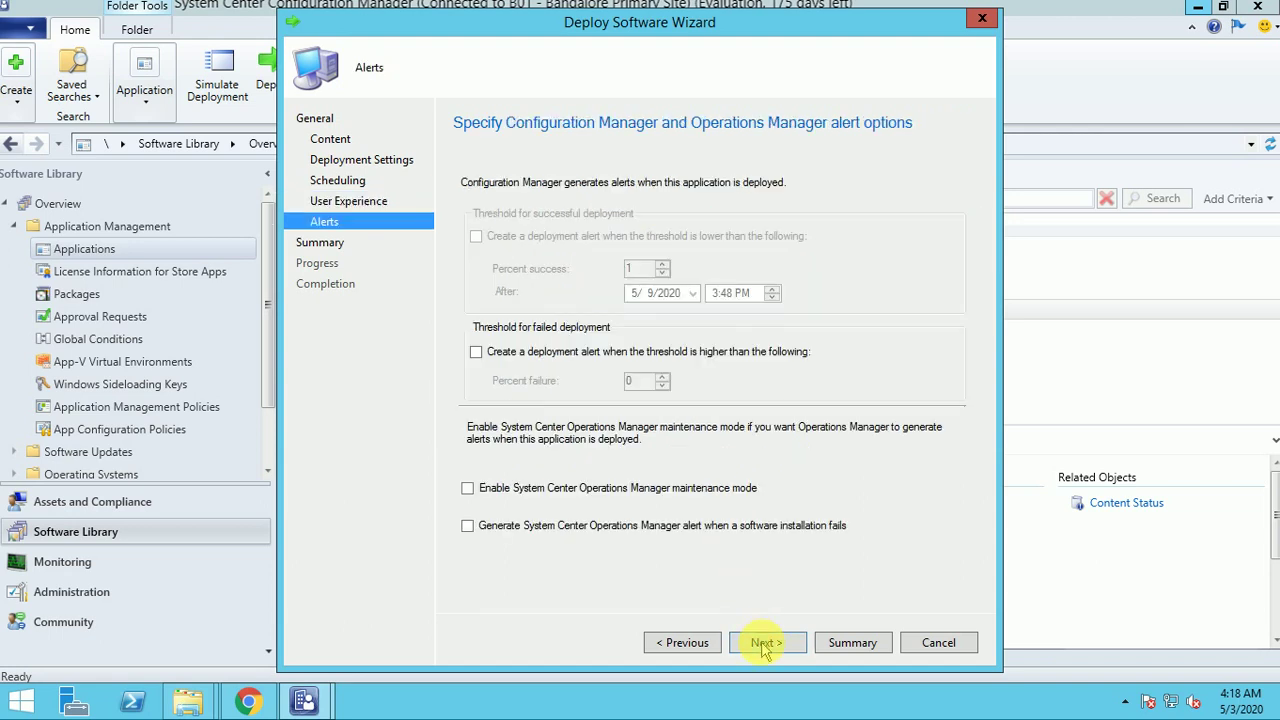
{"action": "left_click", "coordinate": [765, 644]}
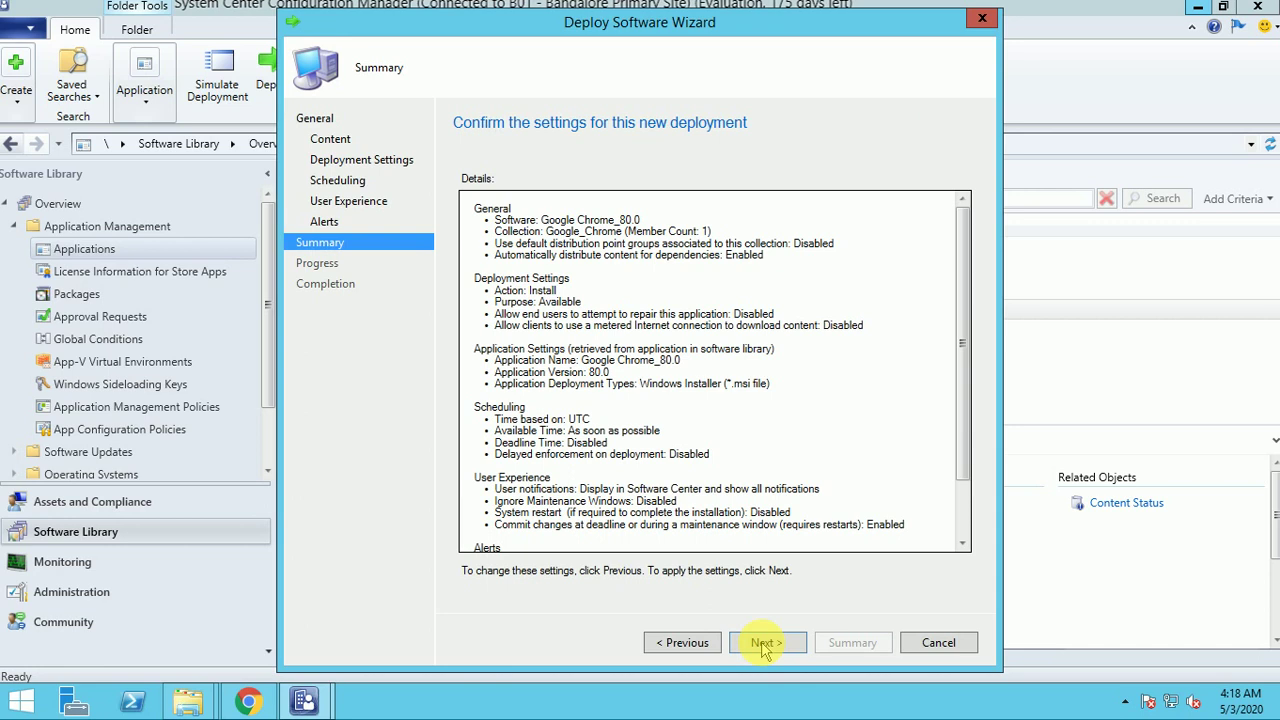
{"action": "left_click", "coordinate": [765, 643]}
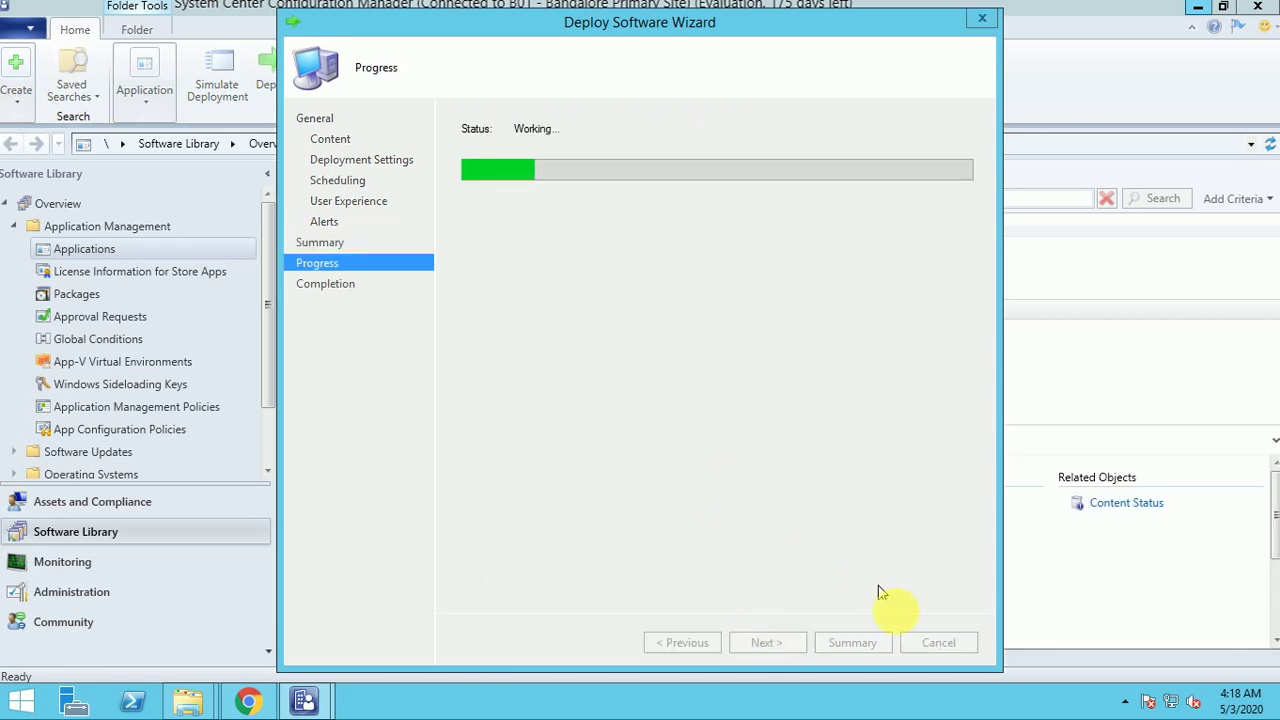
{"action": "left_click", "coordinate": [935, 644]}
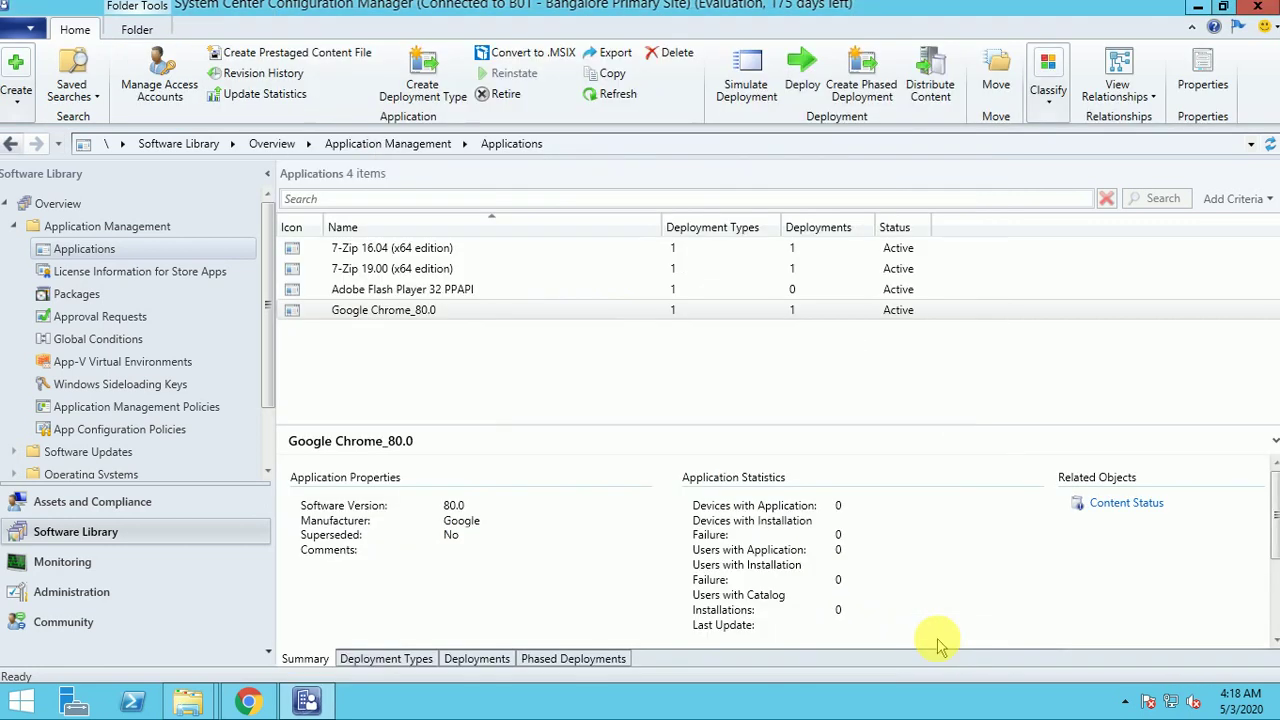
{"action": "left_click", "coordinate": [486, 660]}
{"action": "left_click", "coordinate": [390, 492]}
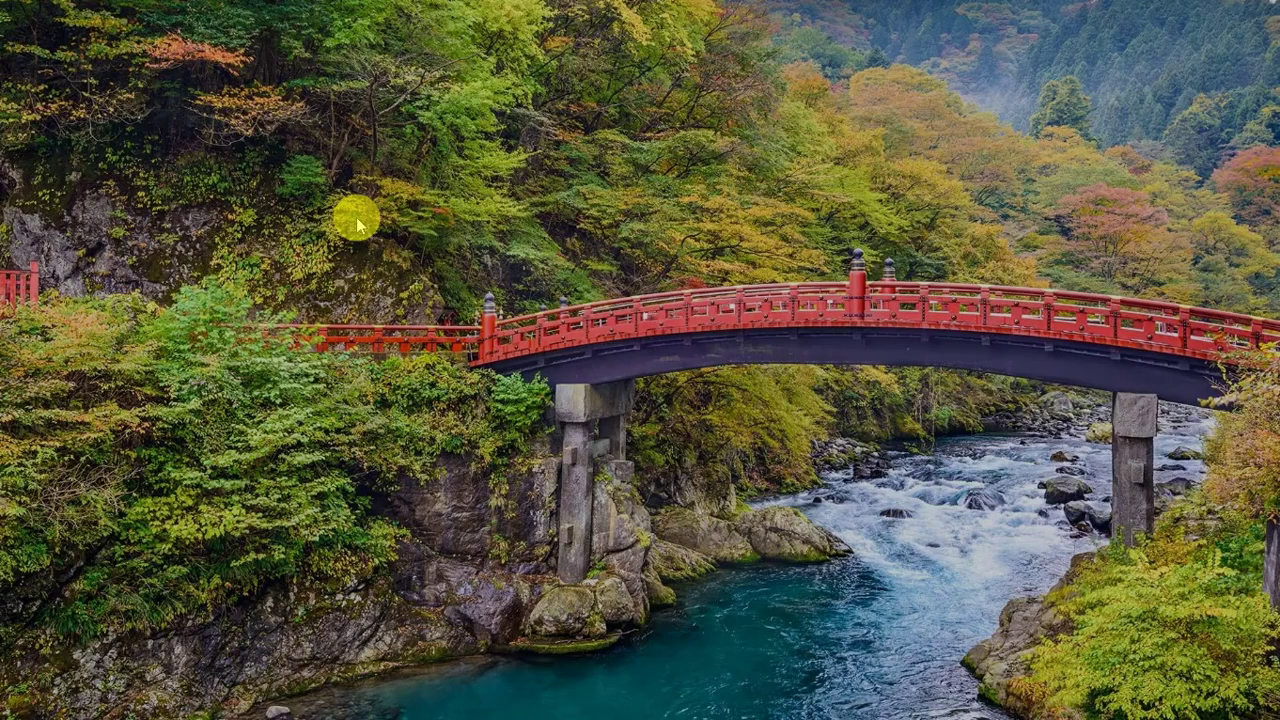
Switch to the Windows 10 client machine and sign in with the account password
{"action": "left_click", "coordinate": [351, 371]}
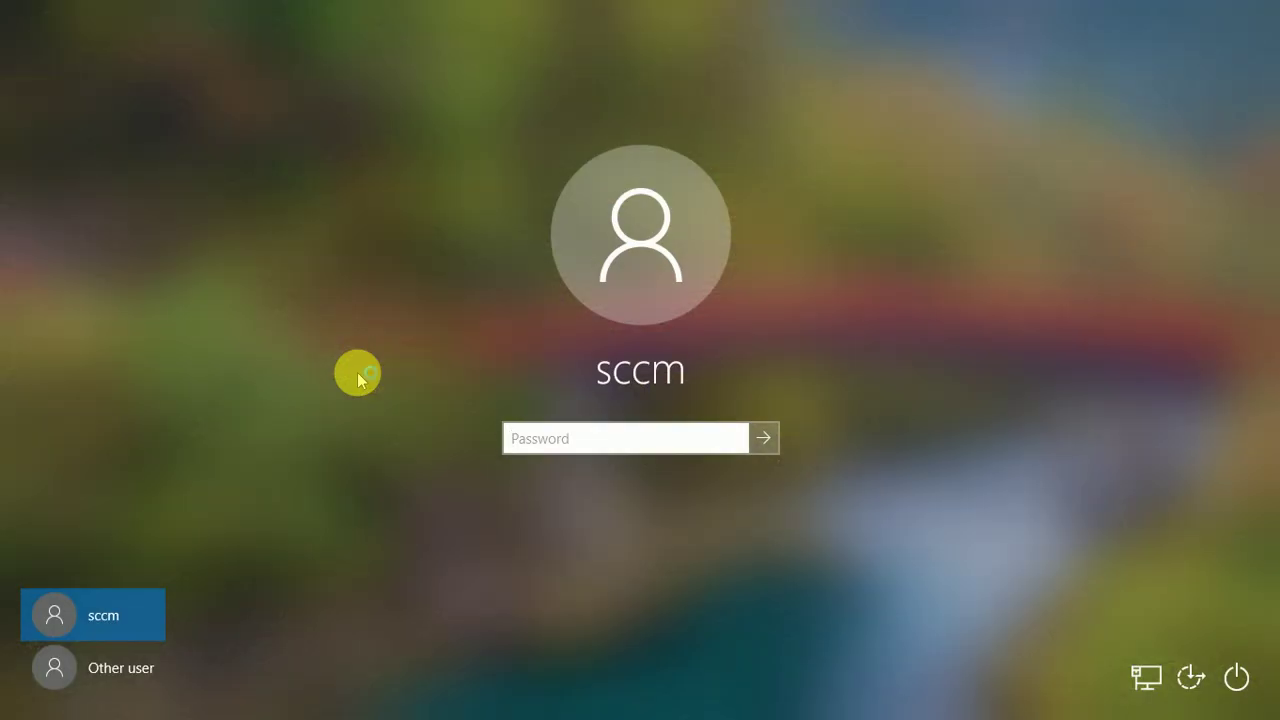
{"action": "type", "text": "****"}
{"action": "key", "text": "Return"}
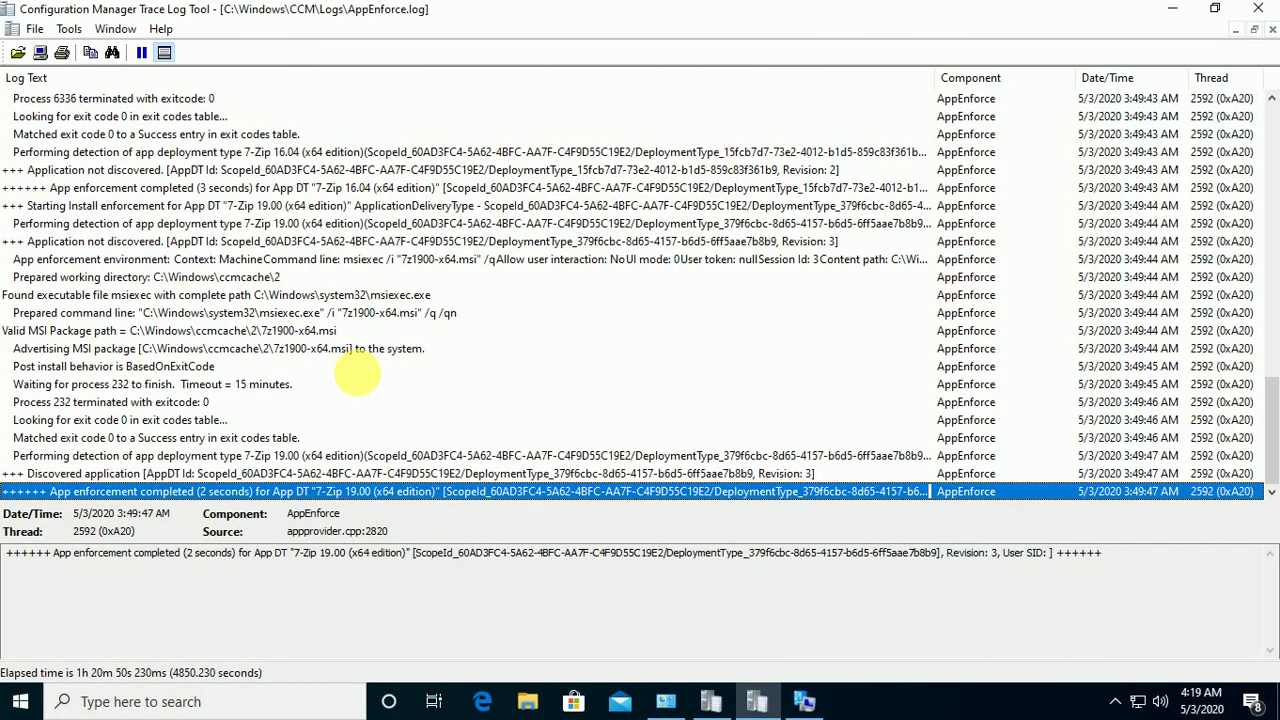
Run the Machine Policy Retrieval & Evaluation Cycle on the client and close the Configuration Manager properties
{"action": "left_click", "coordinate": [806, 703]}
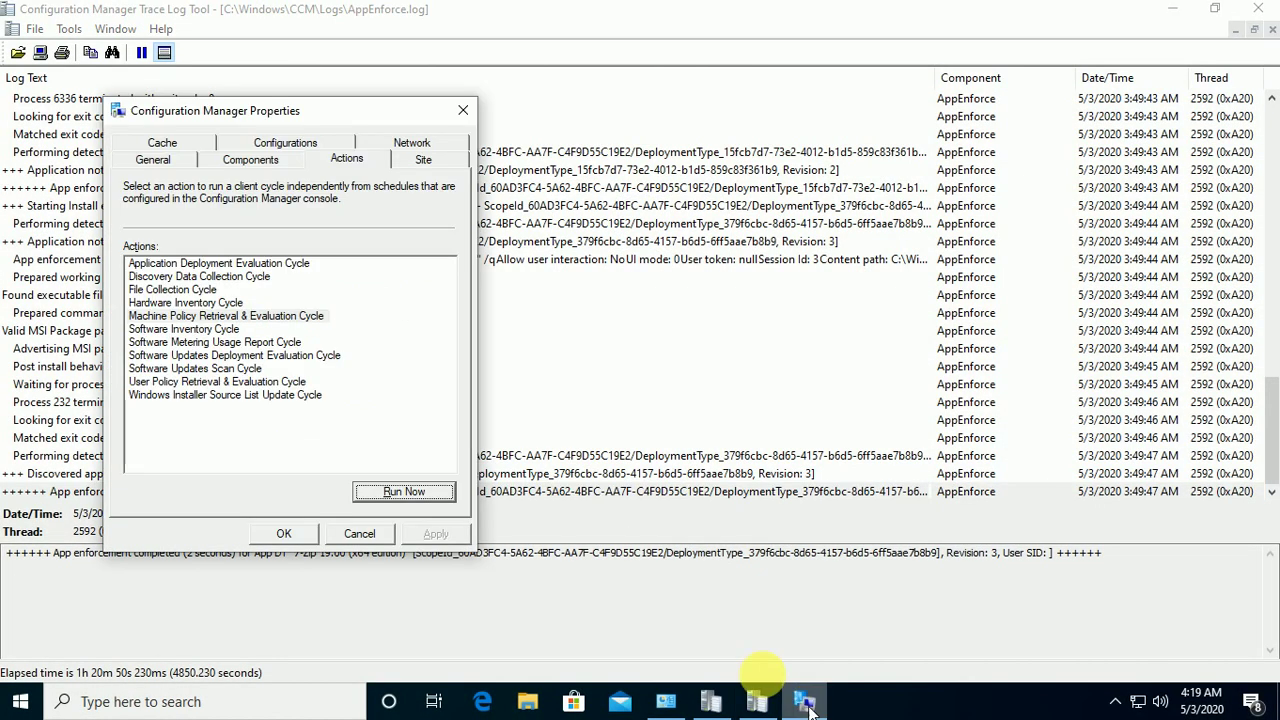
{"action": "left_click", "coordinate": [294, 316]}
{"action": "left_click", "coordinate": [404, 493]}
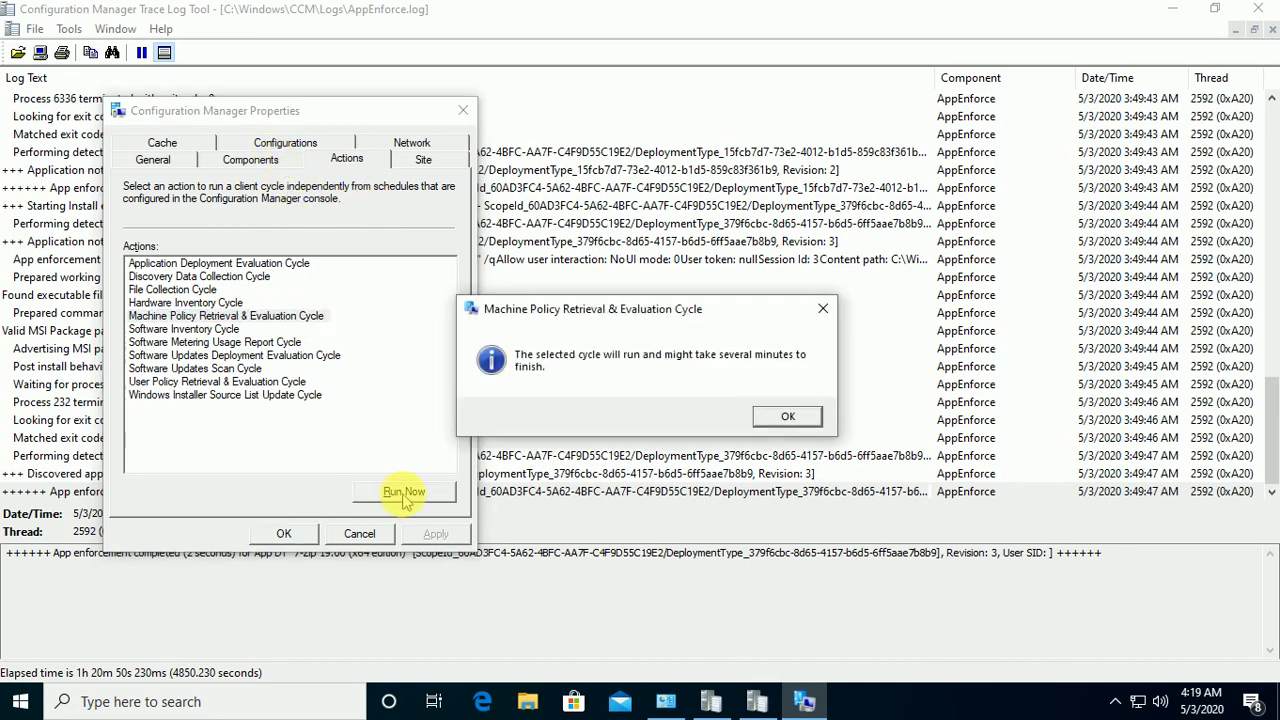
{"action": "left_click", "coordinate": [778, 446]}
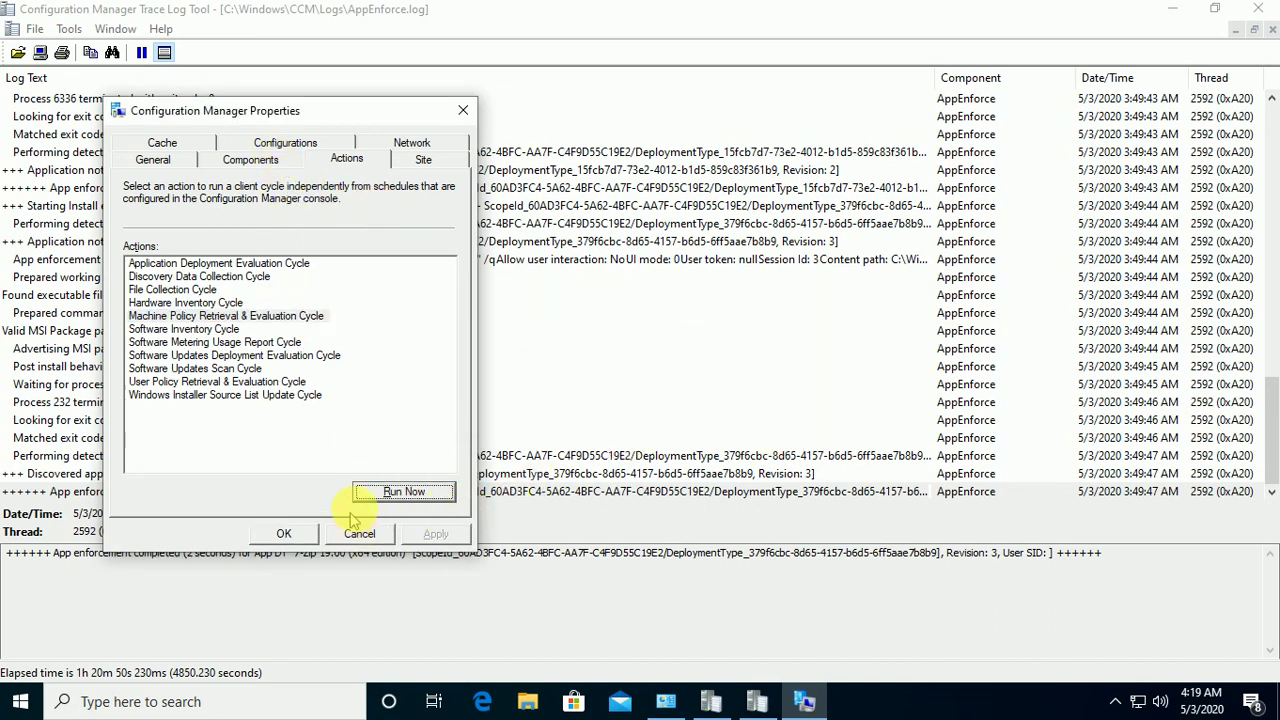
{"action": "left_click", "coordinate": [722, 488]}
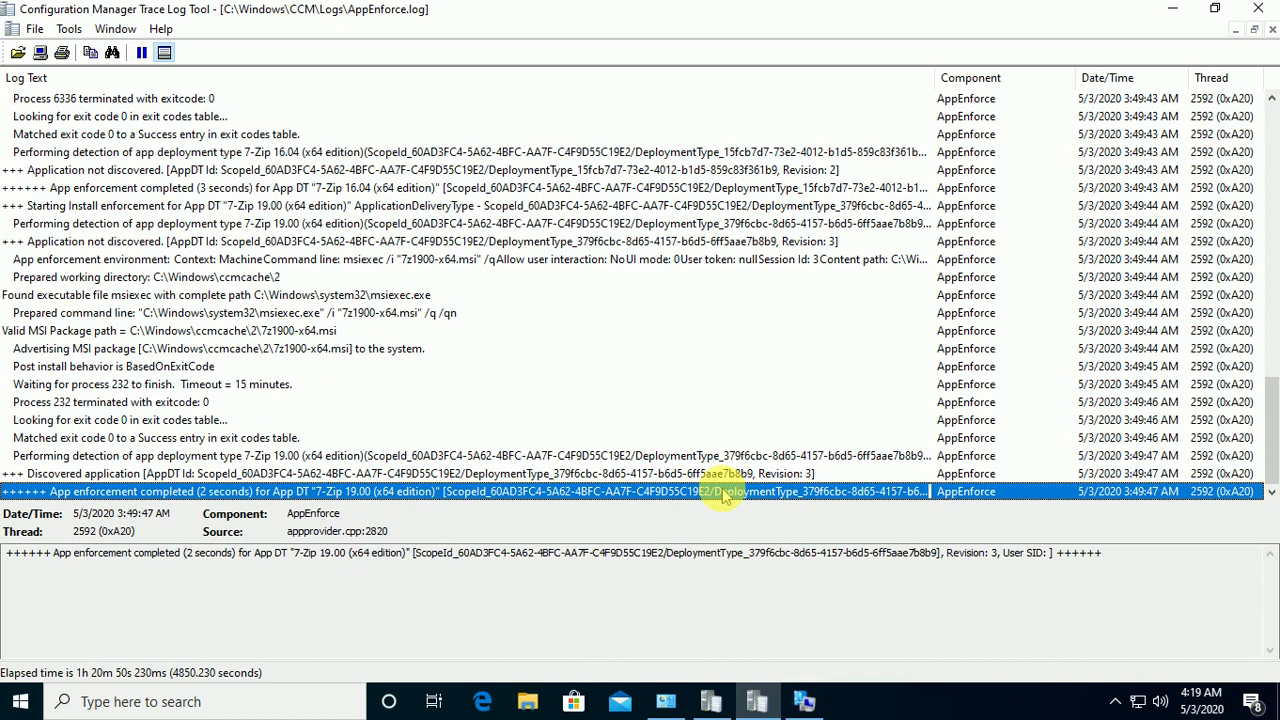
{"action": "mouse_move", "coordinate": [805, 701]}
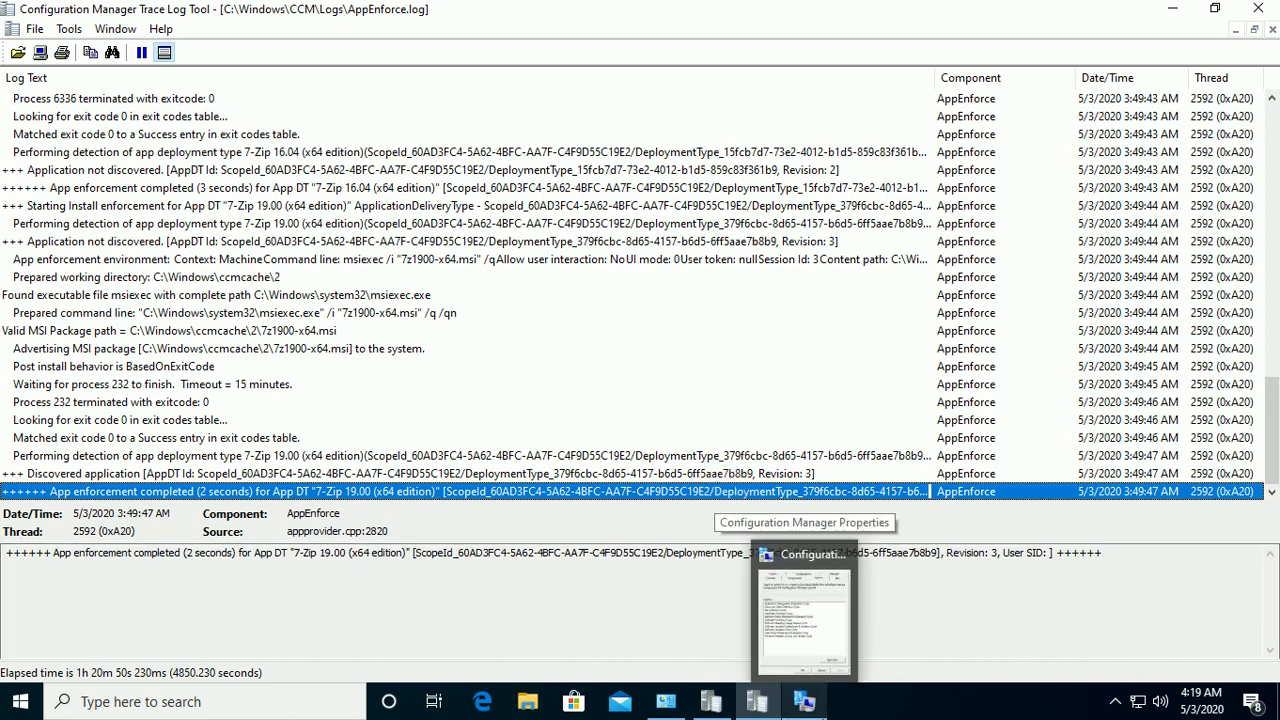
{"action": "left_click", "coordinate": [849, 554]}
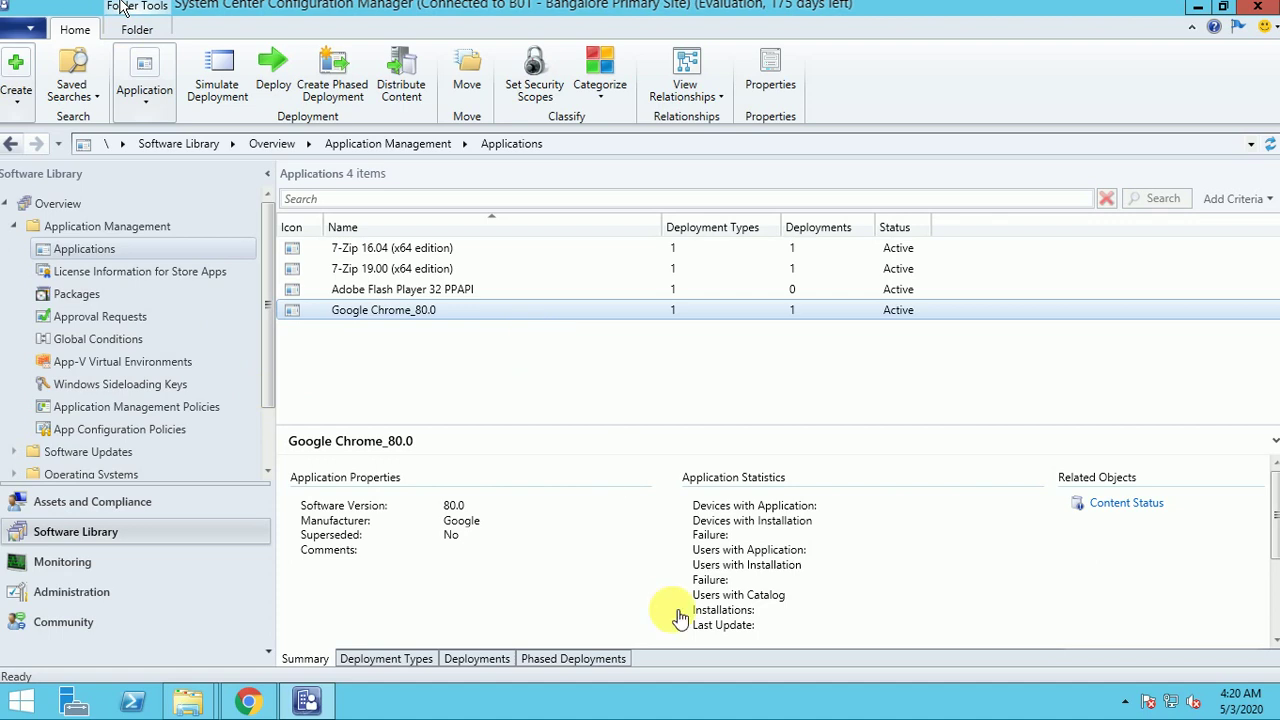
Look up the deployment ID of Google Chrome_80.0 in the console and search the client's PolicyEvaluator.log for "b068"
{"action": "left_click", "coordinate": [478, 659]}
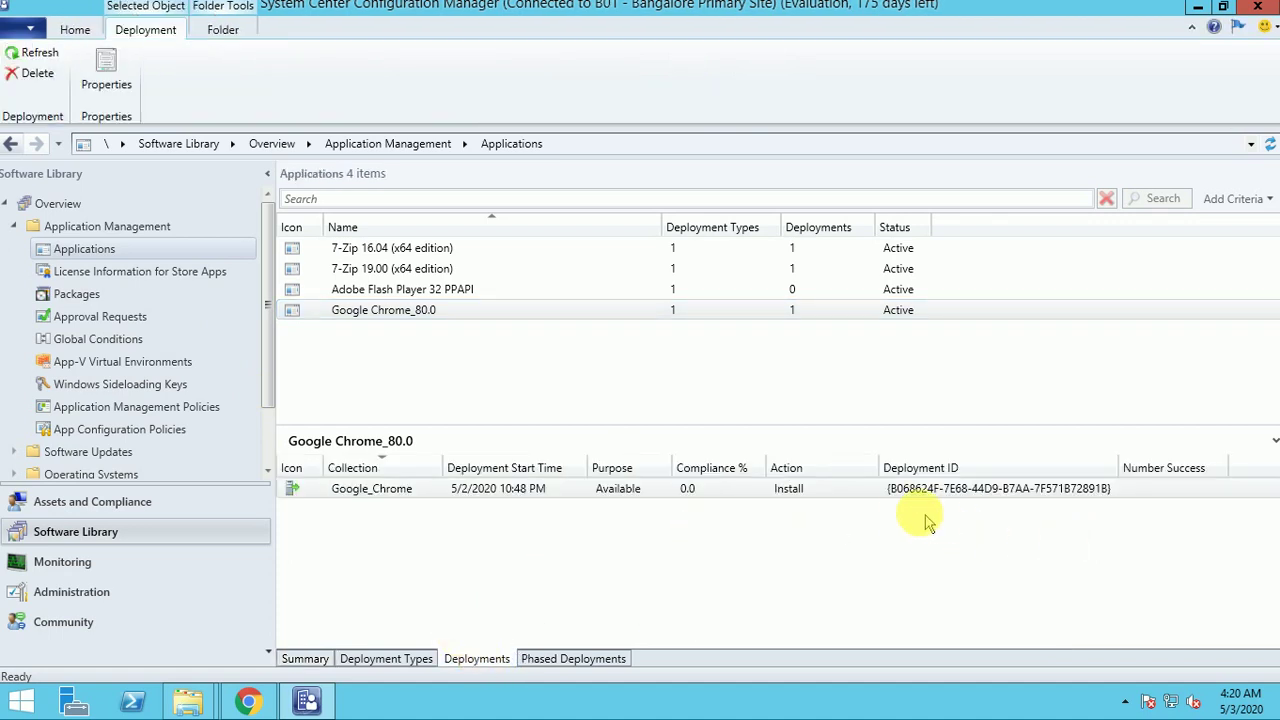
{"action": "left_click", "coordinate": [903, 495]}
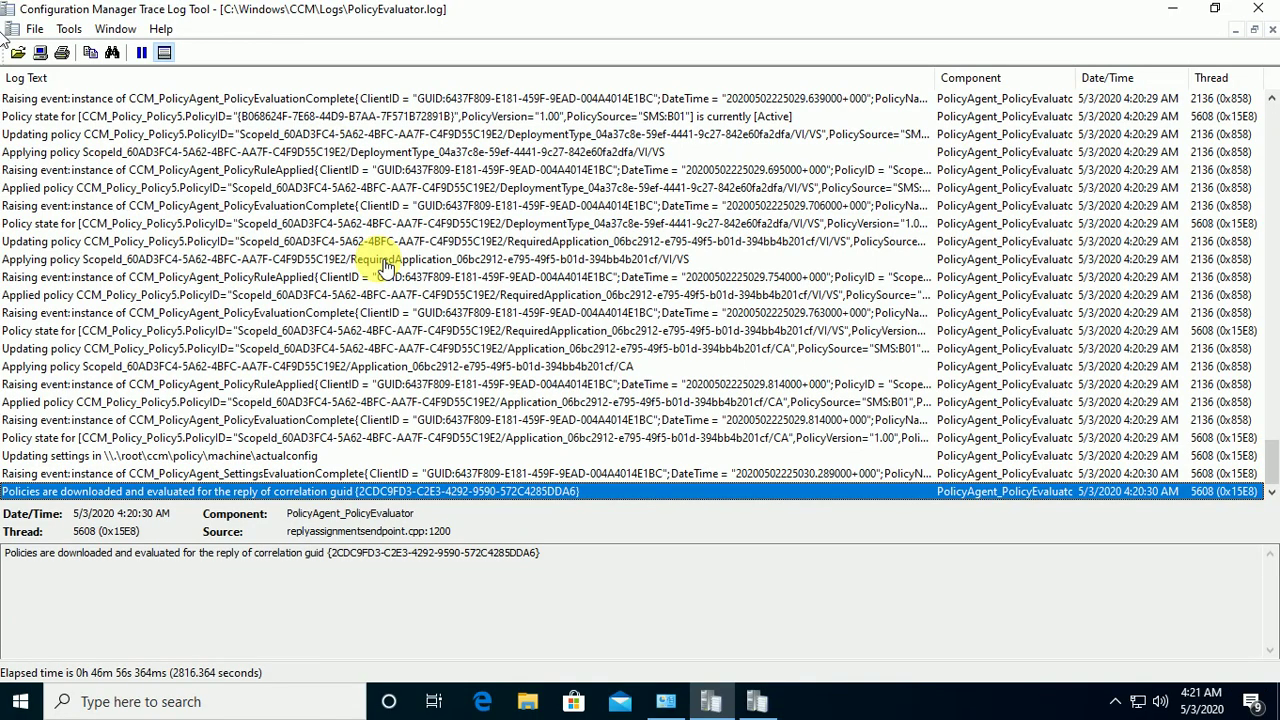
{"action": "left_click", "coordinate": [378, 243]}
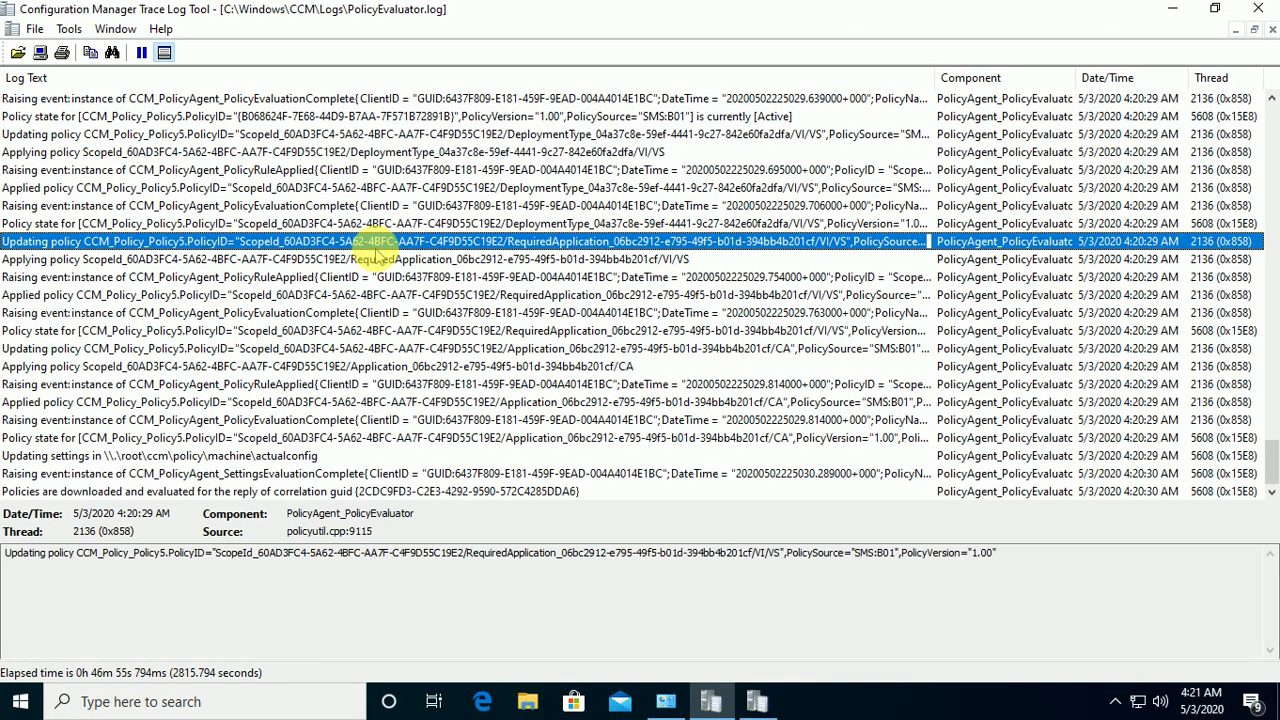
{"action": "key", "text": "ctrl+f"}
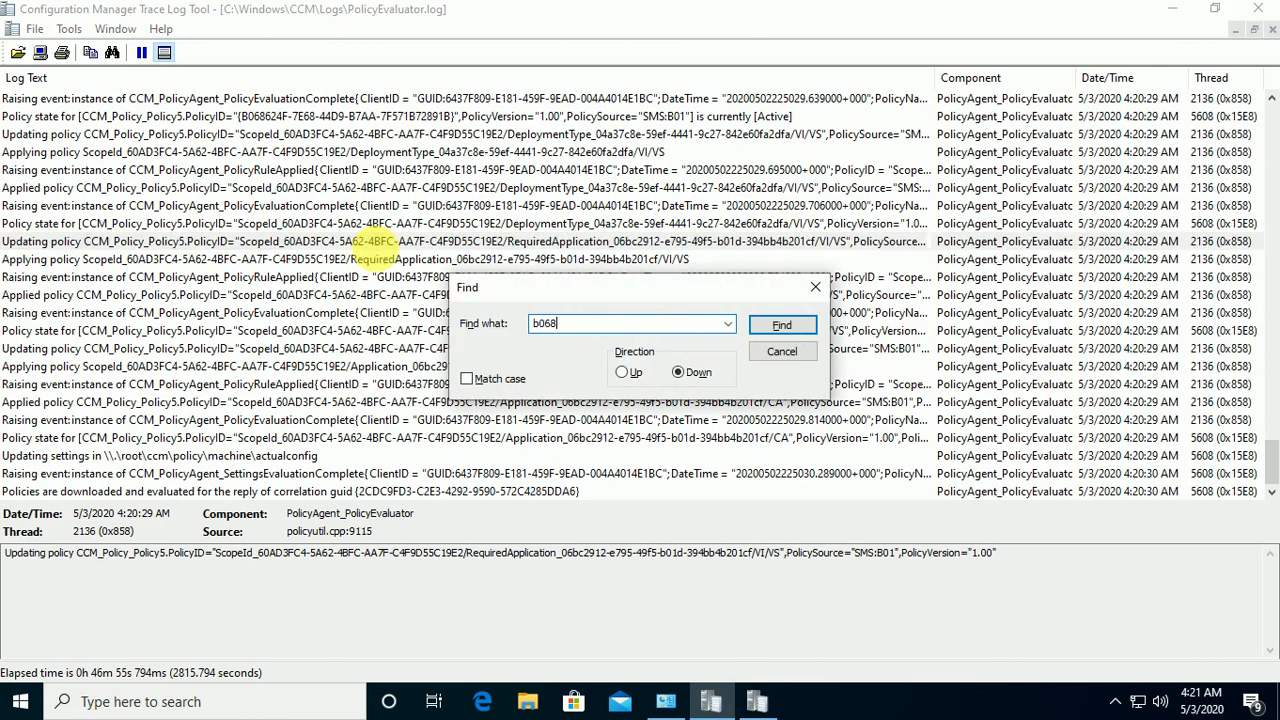
{"action": "key", "text": "Return"}
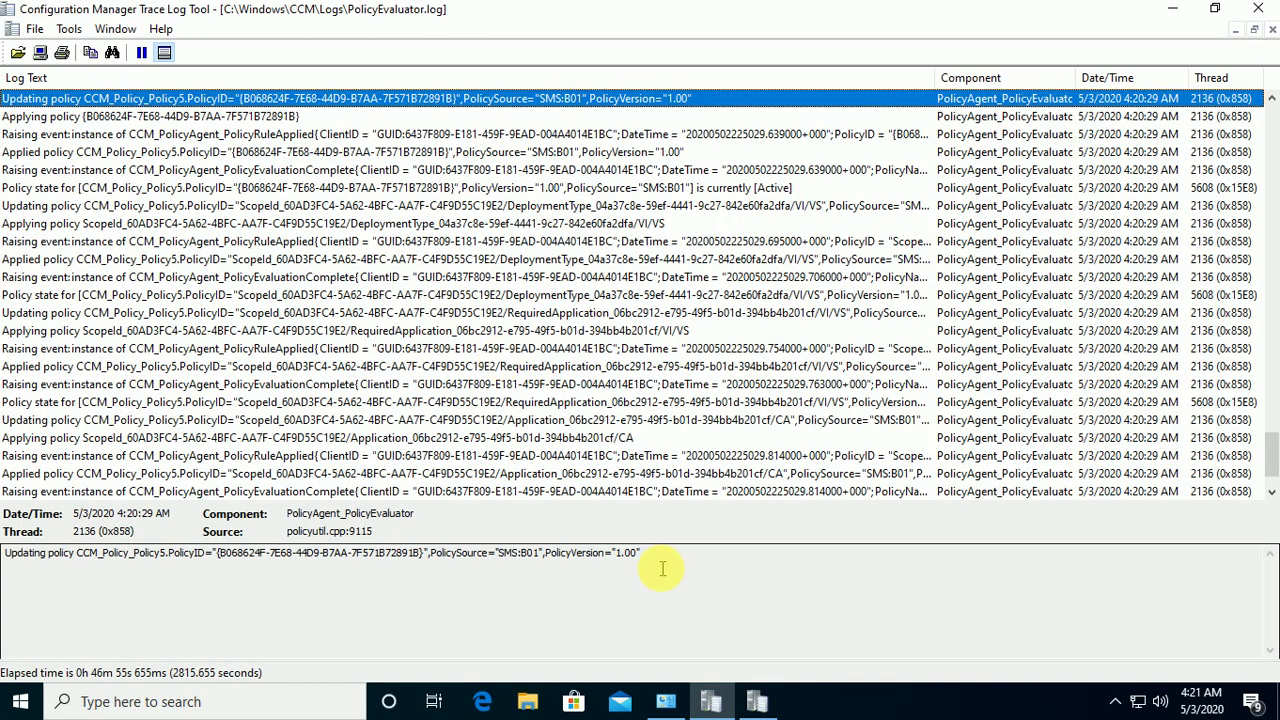
Open Software Center on the client, start installing Google Chrome from the available applications, and maximize the window
{"action": "key", "text": "super"}
{"action": "type", "text": "soft"}
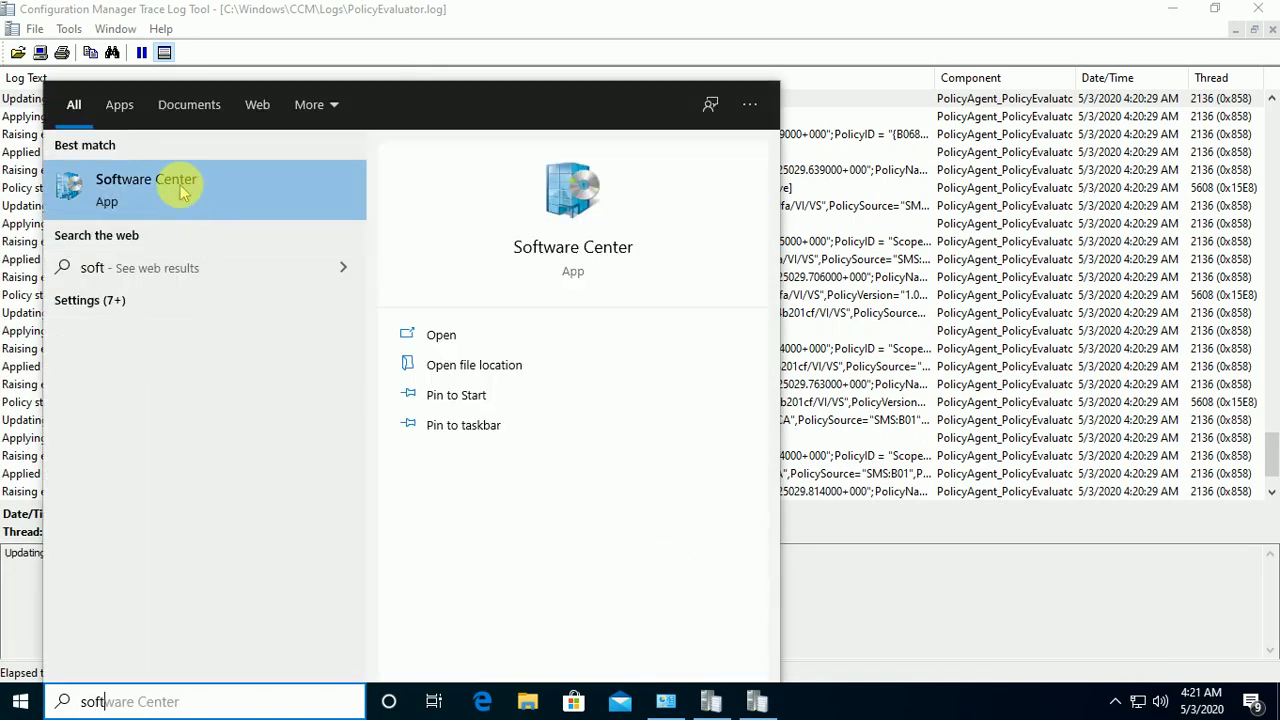
{"action": "left_click", "coordinate": [175, 185]}
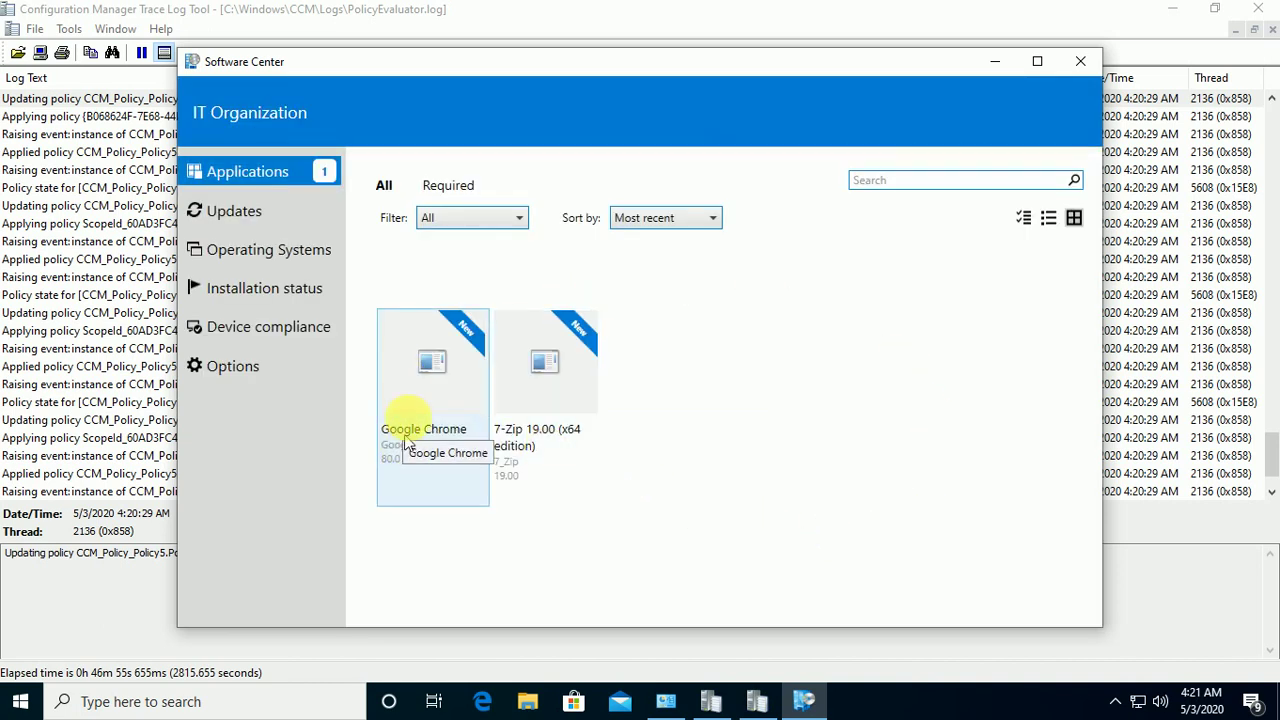
{"action": "left_click", "coordinate": [408, 402]}
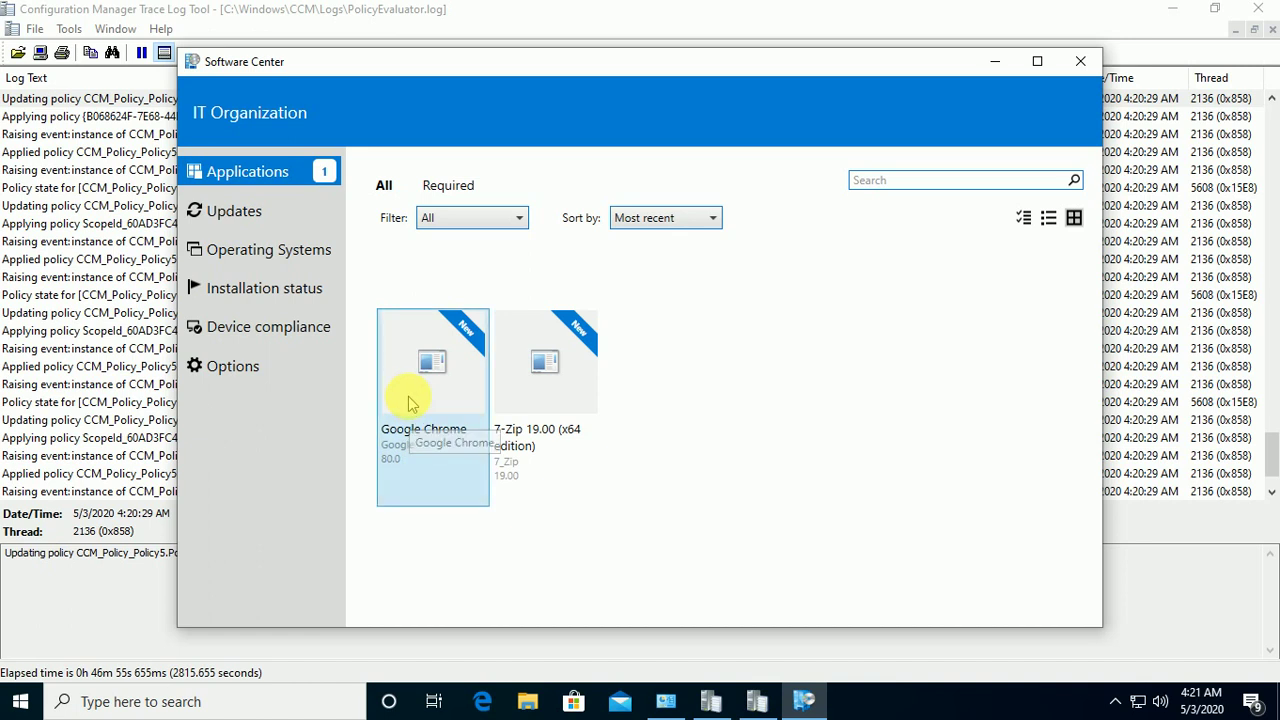
{"action": "left_click", "coordinate": [497, 314]}
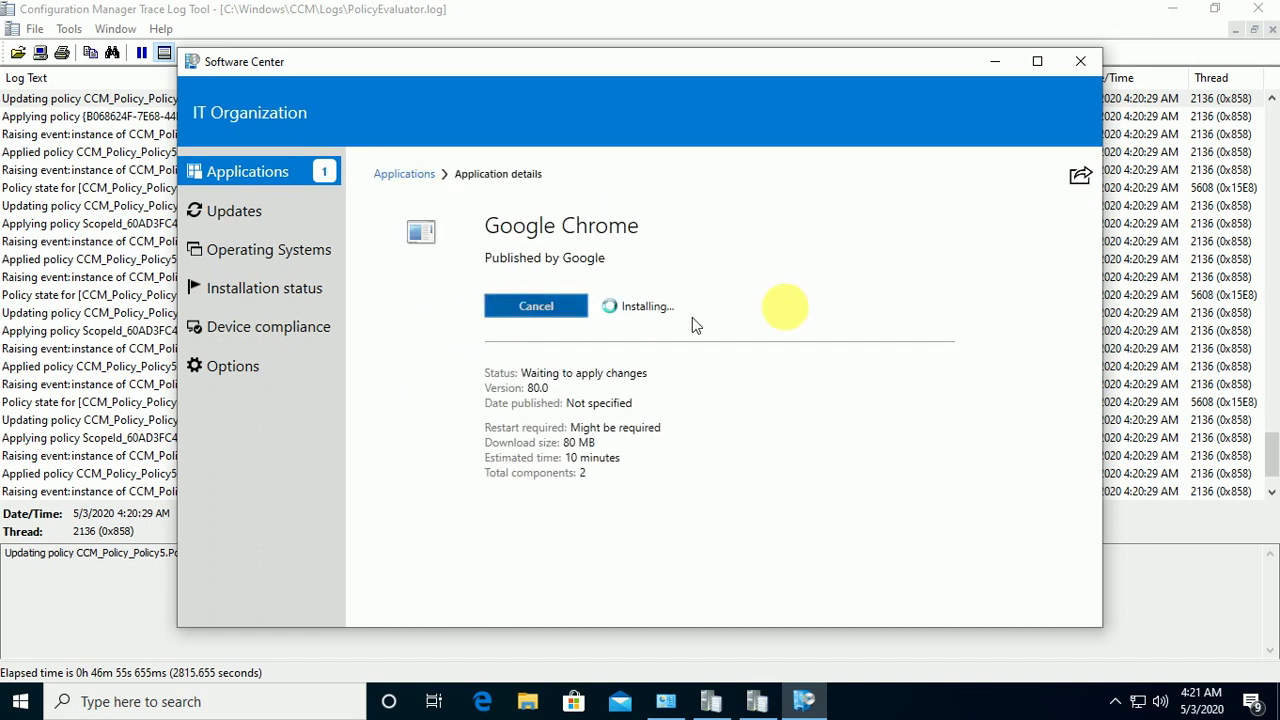
{"action": "left_click", "coordinate": [1038, 62]}
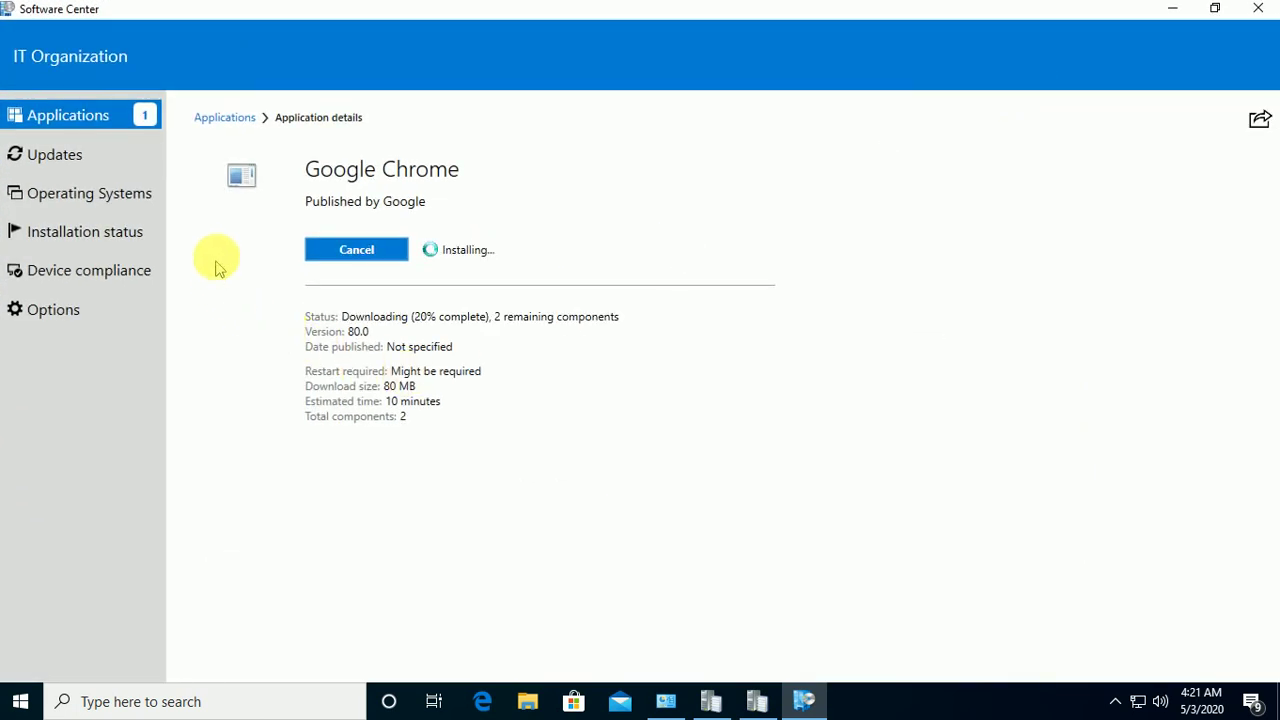
Examine the Adobe Flash Player 32 PPAPI install command line, MSI package path and post-install entries in AppEnforce.log
{"action": "left_click", "coordinate": [763, 705]}
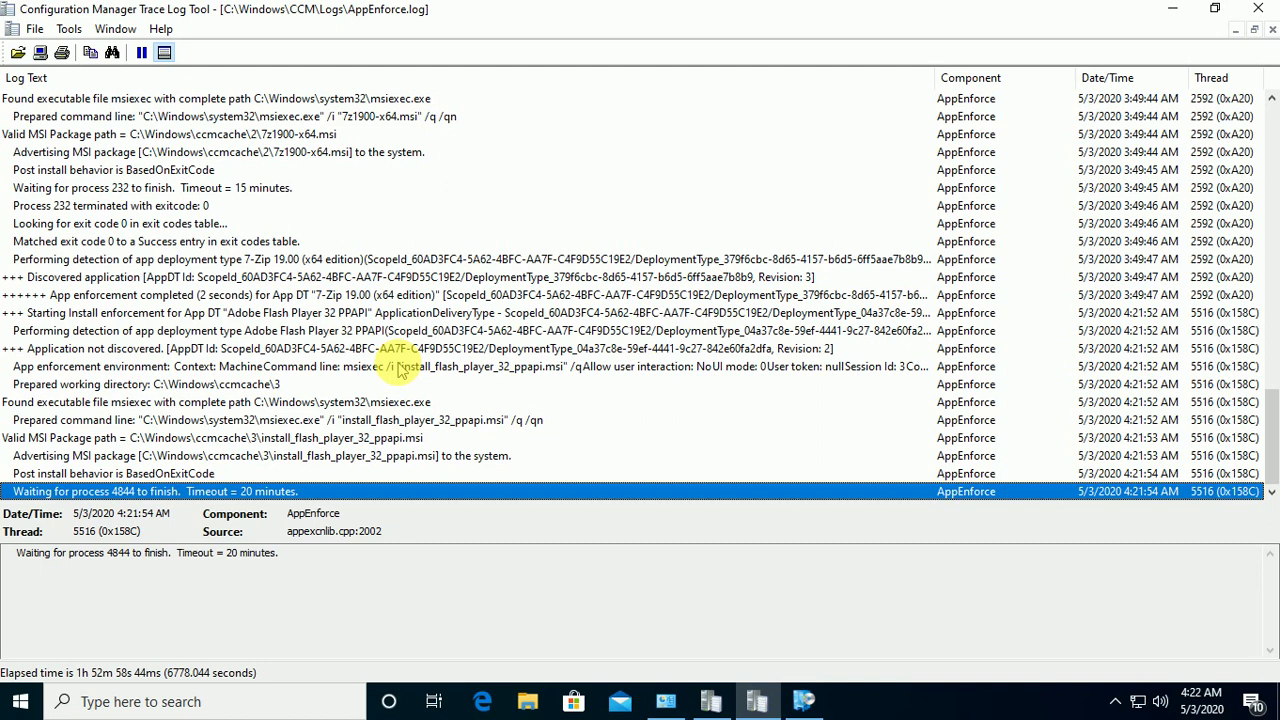
{"action": "left_click", "coordinate": [407, 420]}
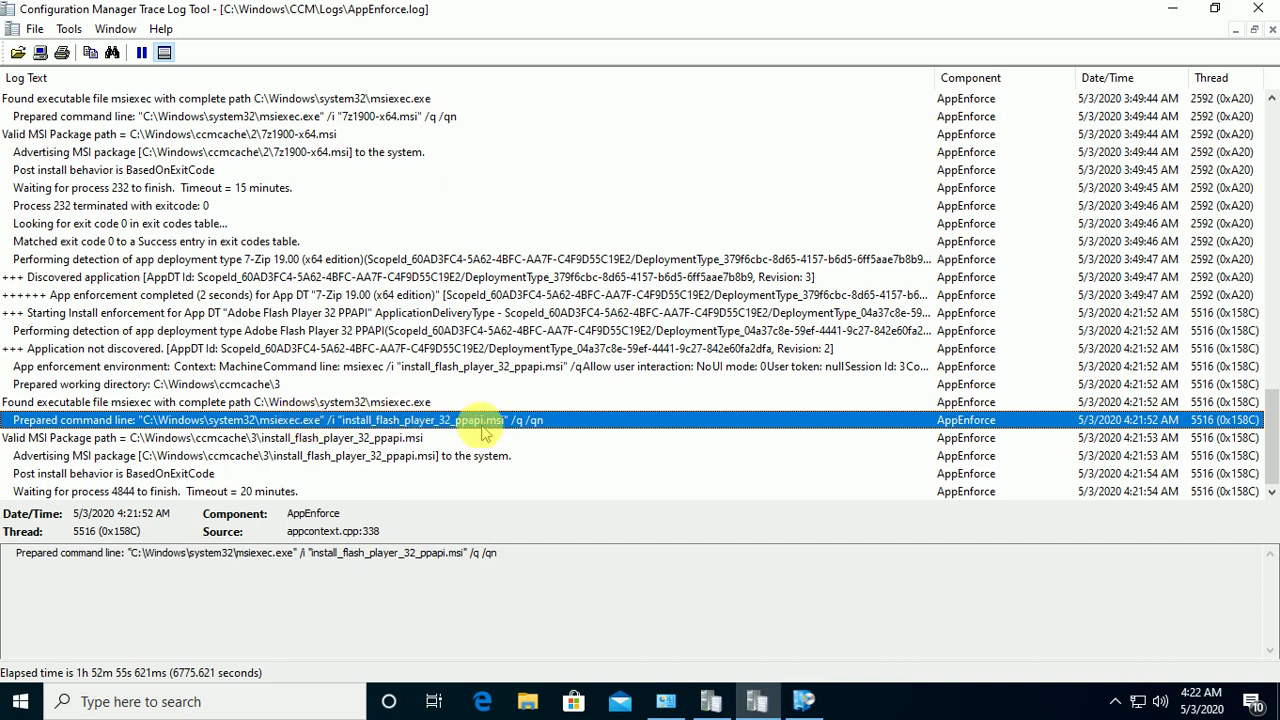
{"action": "left_click", "coordinate": [330, 440]}
{"action": "key", "text": "Down"}
{"action": "key", "text": "Down"}
{"action": "key", "text": "Down"}
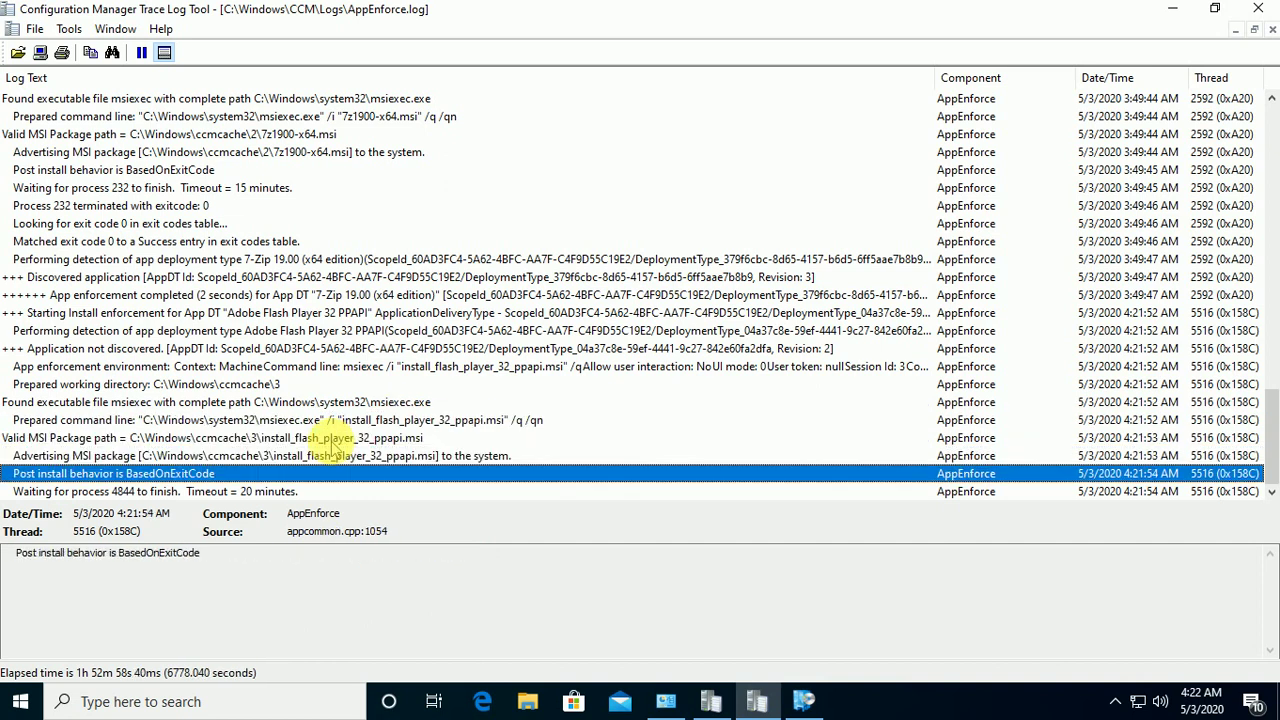
{"action": "key", "text": "Up"}
{"action": "key", "text": "Up"}
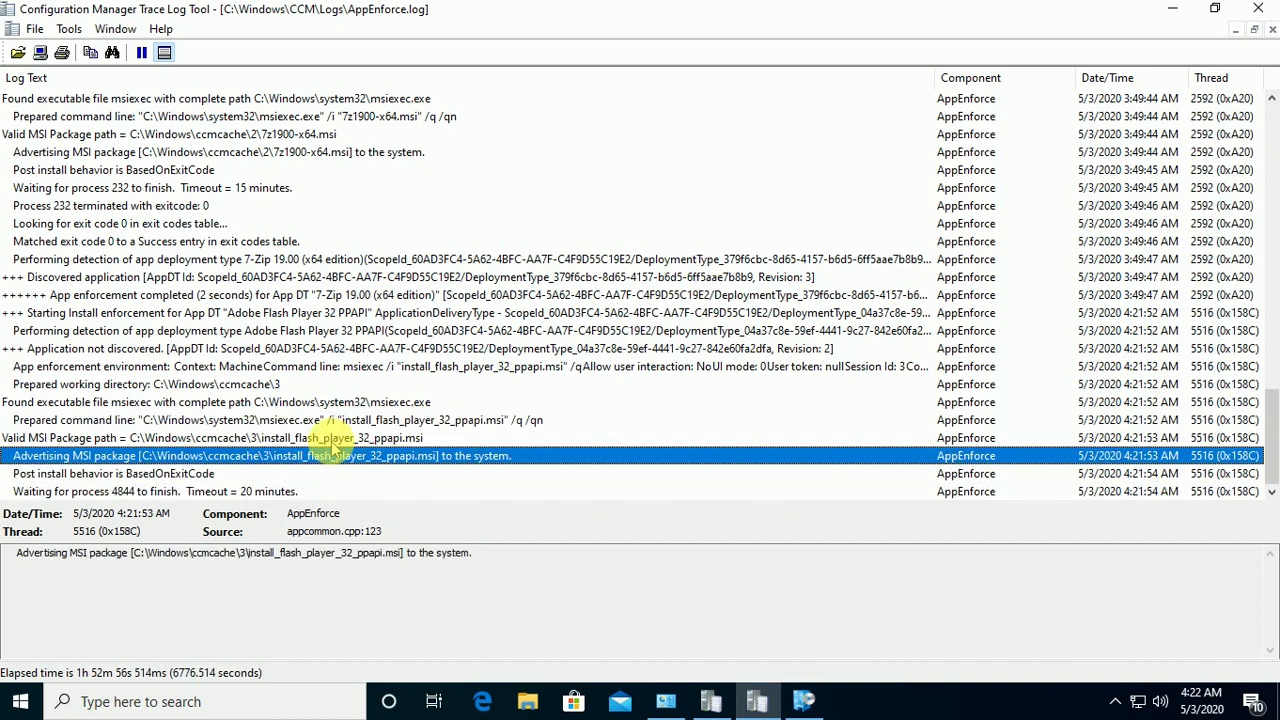
{"action": "key", "text": "Down"}
{"action": "key", "text": "Down"}
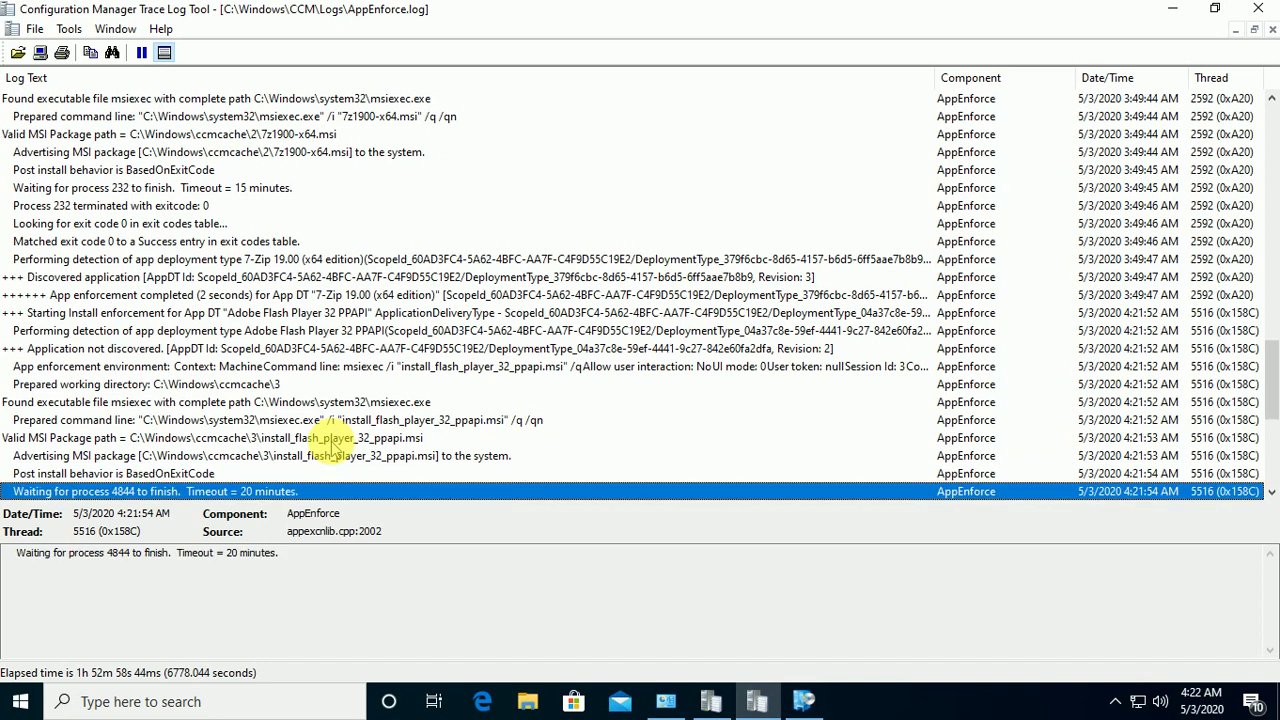
{"action": "key", "text": "Up"}
{"action": "key", "text": "Up"}
{"action": "key", "text": "Up"}
{"action": "key", "text": "Up"}
{"action": "key", "text": "Down"}
{"action": "key", "text": "Down"}
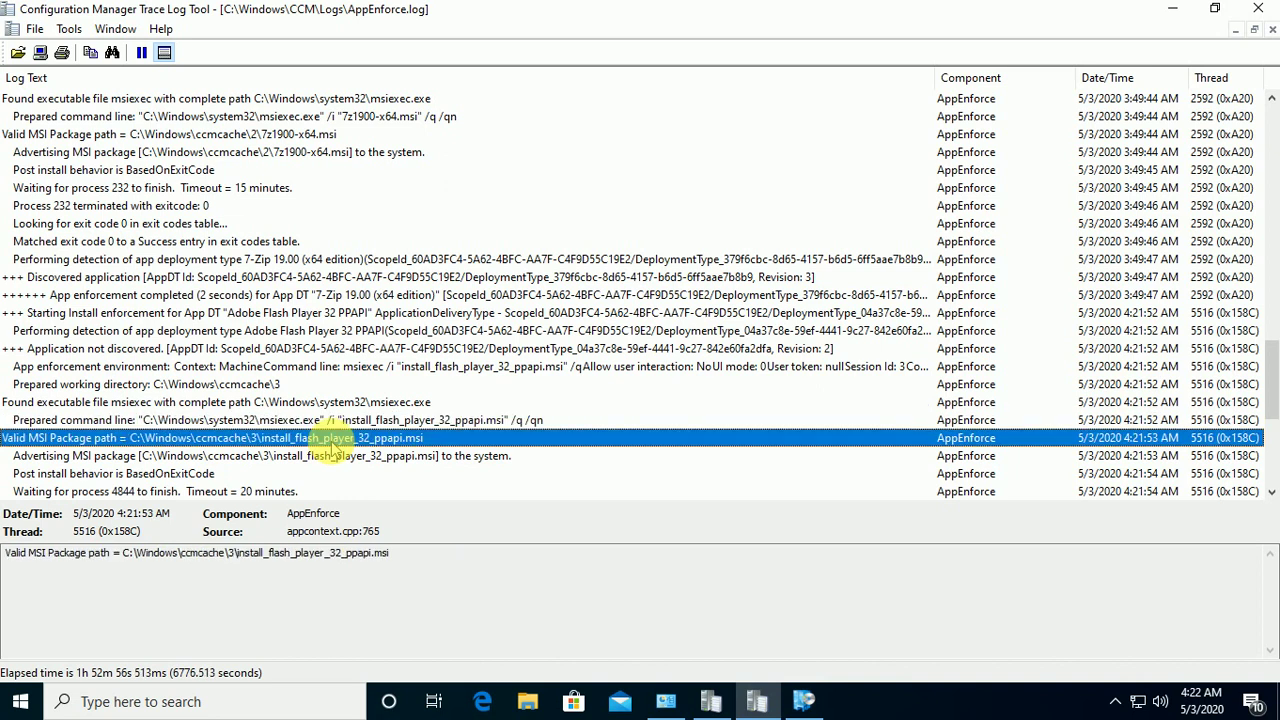
Read the exit code and application detection entries for Adobe Flash Player 32 PPAPI in AppEnforce.log
{"action": "key", "text": "Down"}
{"action": "key", "text": "Down"}
{"action": "key", "text": "Down"}
{"action": "key", "text": "Down"}
{"action": "key", "text": "Down"}
{"action": "key", "text": "Down"}
{"action": "key", "text": "Down"}
{"action": "key", "text": "Down"}
{"action": "key", "text": "Down"}
{"action": "key", "text": "Up"}
{"action": "key", "text": "Up"}
{"action": "key", "text": "Up"}
{"action": "key", "text": "Up"}
{"action": "key", "text": "Up"}
{"action": "key", "text": "Up"}
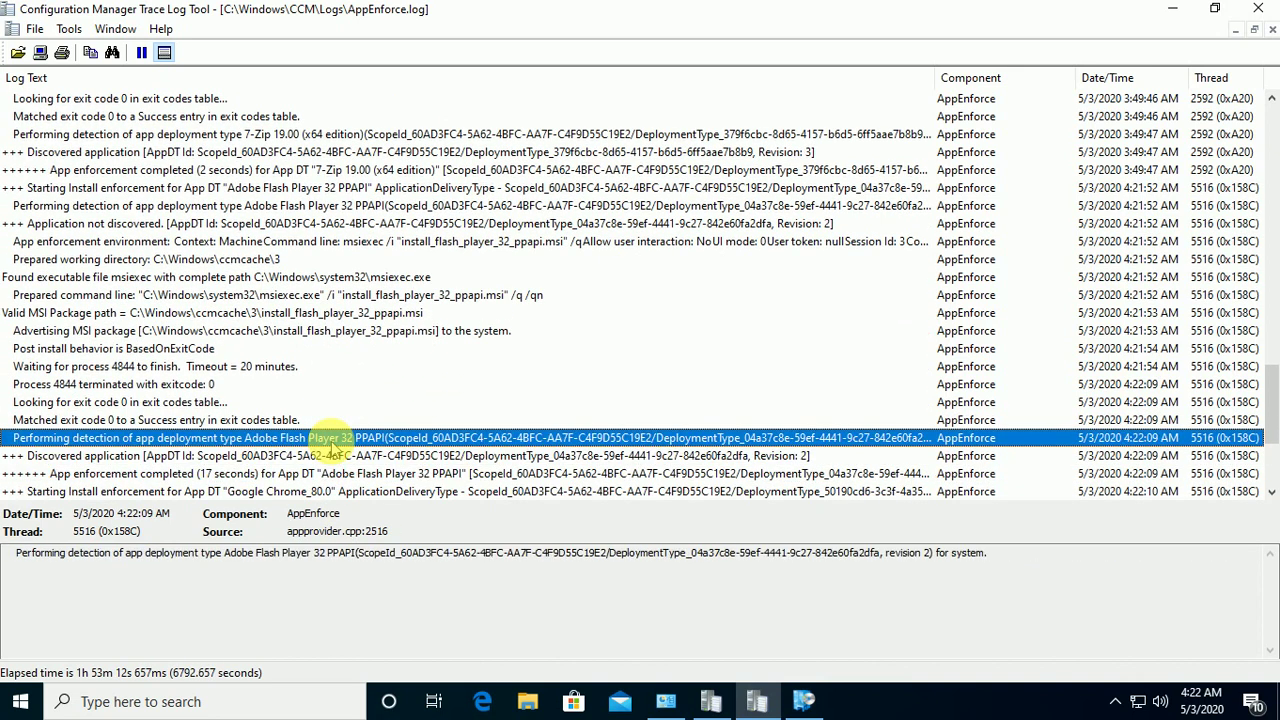
{"action": "key", "text": "Down"}
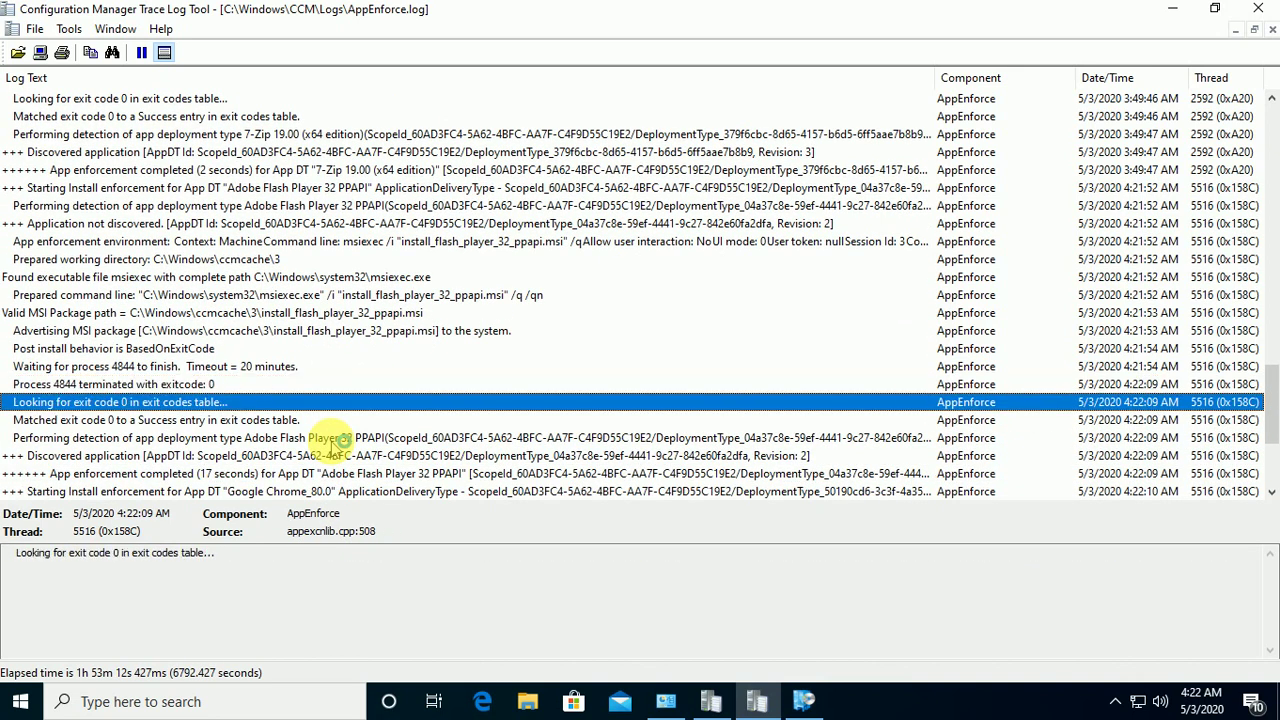
{"action": "key", "text": "Down"}
{"action": "key", "text": "Down"}
{"action": "key", "text": "Down"}
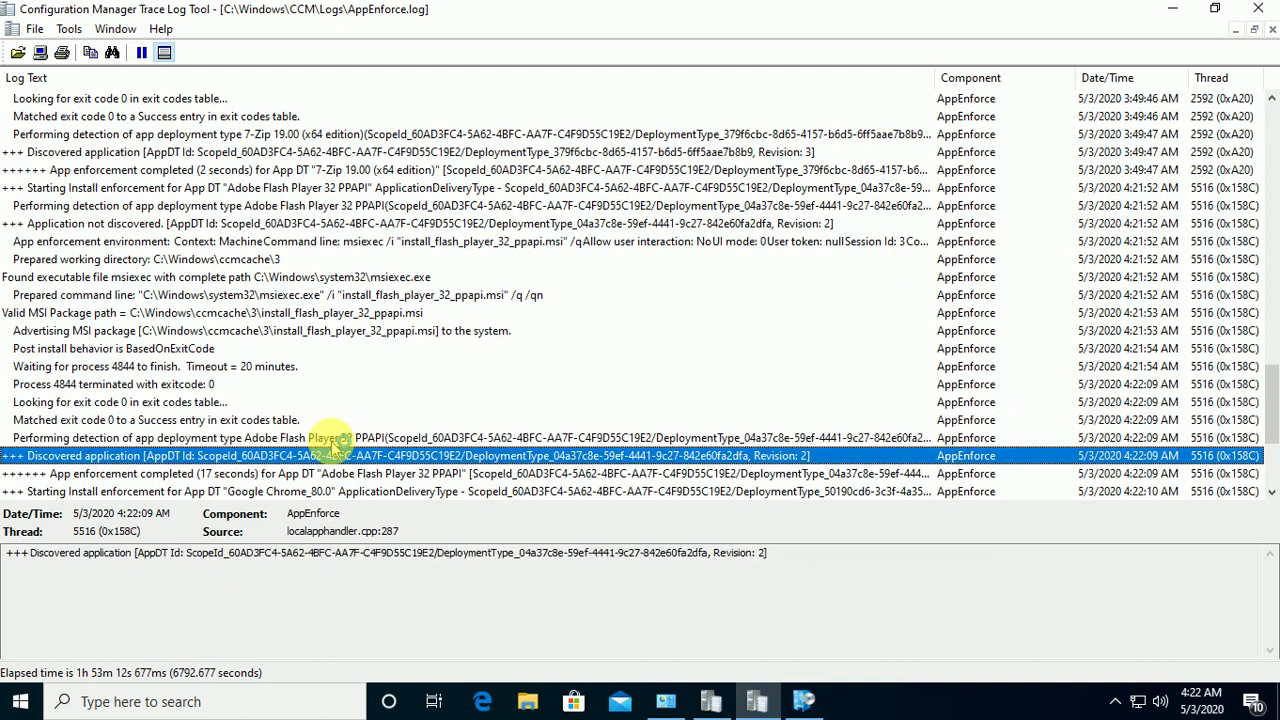
Examine the Google Chrome_80.0 enforcement entries in AppEnforce.log, including the working directory and the googlechromestandaloneenterprise64.msi command line
{"action": "key", "text": "Down"}
{"action": "key", "text": "Down"}
{"action": "key", "text": "Down"}
{"action": "key", "text": "Down"}
{"action": "key", "text": "Down"}
{"action": "key", "text": "Down"}
{"action": "key", "text": "Down"}
{"action": "key", "text": "Down"}
{"action": "key", "text": "Down"}
{"action": "key", "text": "Down"}
{"action": "key", "text": "Down"}
{"action": "key", "text": "Down"}
{"action": "key", "text": "Down"}
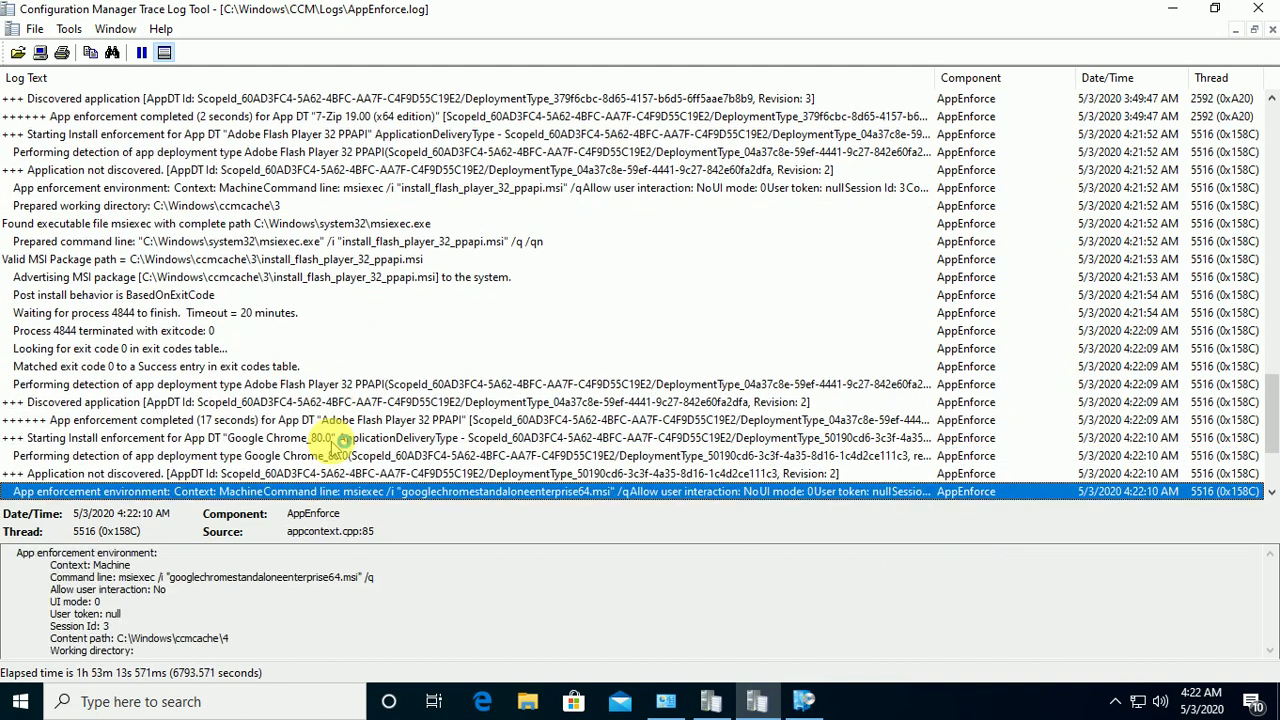
{"action": "key", "text": "Up"}
{"action": "key", "text": "Up"}
{"action": "key", "text": "Up"}
{"action": "key", "text": "Up"}
{"action": "key", "text": "Up"}
{"action": "key", "text": "Up"}
{"action": "key", "text": "Up"}
{"action": "key", "text": "Up"}
{"action": "key", "text": "Up"}
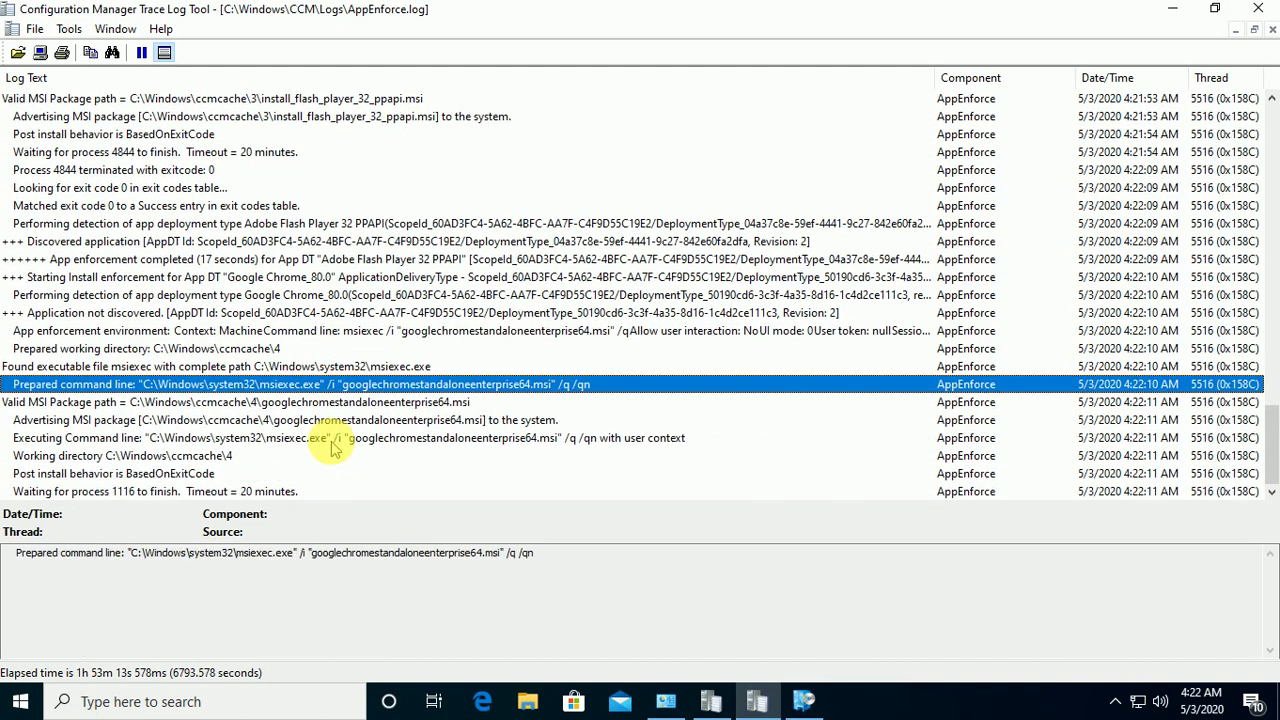
{"action": "key", "text": "Down"}
{"action": "key", "text": "Down"}
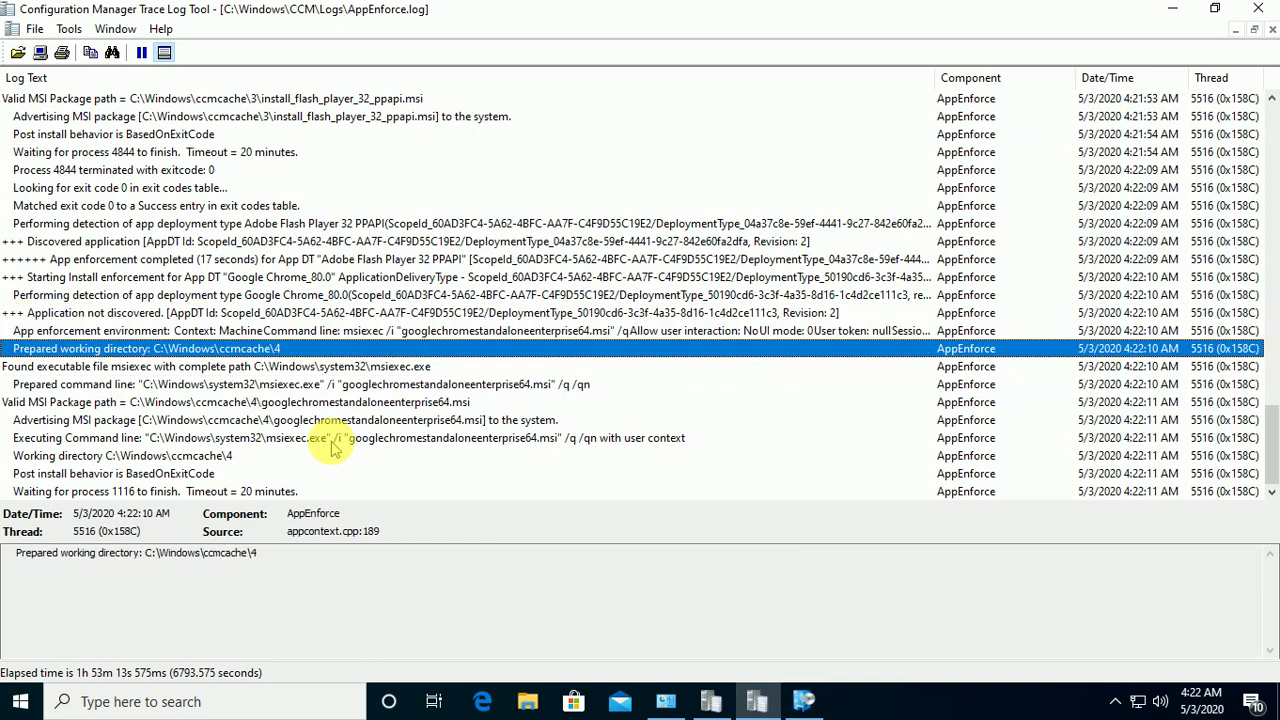
{"action": "key", "text": "Down"}
{"action": "key", "text": "Down"}
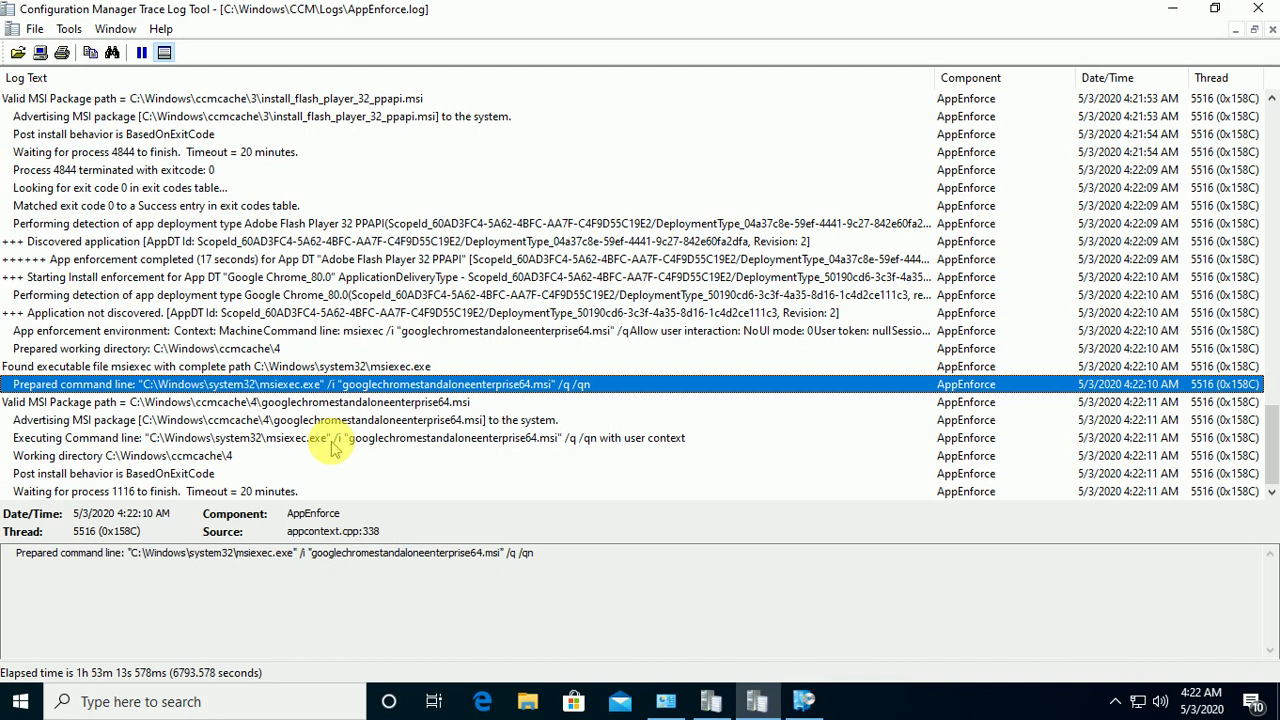
{"action": "key", "text": "Down"}
{"action": "key", "text": "Down"}
{"action": "key", "text": "Down"}
{"action": "key", "text": "Down"}
{"action": "key", "text": "Down"}
{"action": "key", "text": "Down"}
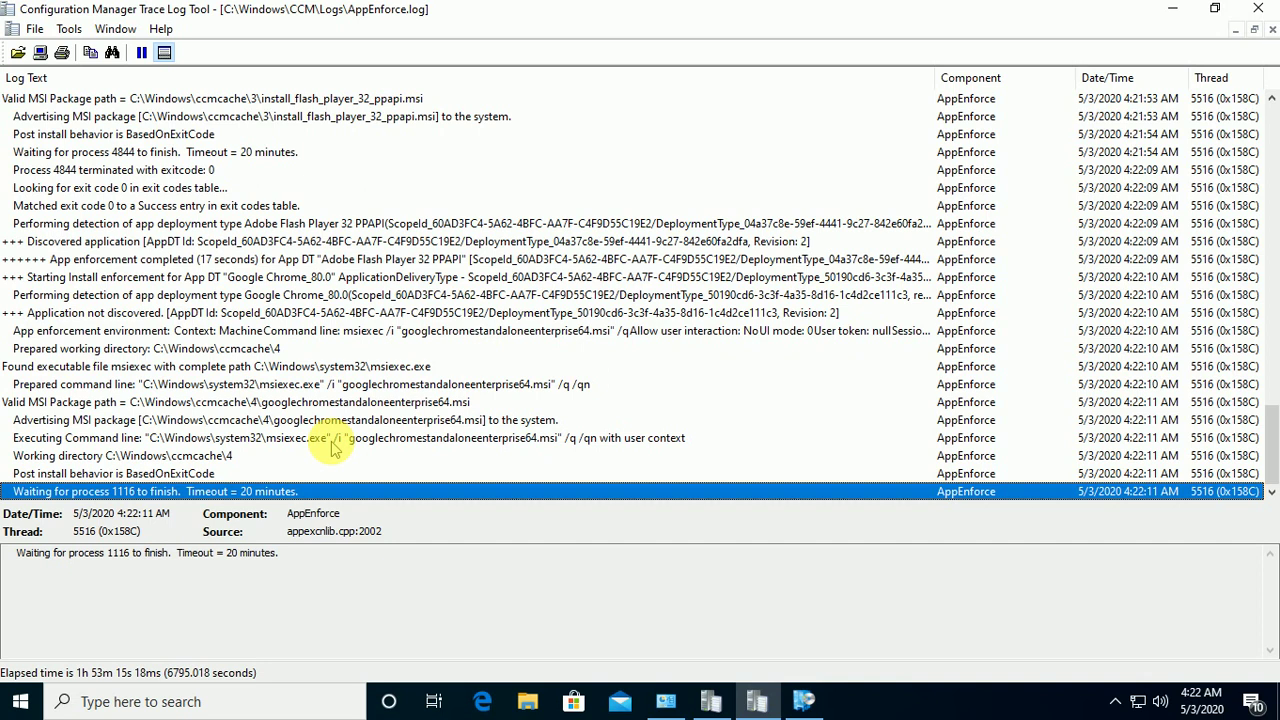
Check Google Chrome's progress in Software Center's installation status list and its application details
{"action": "left_click", "coordinate": [808, 703]}
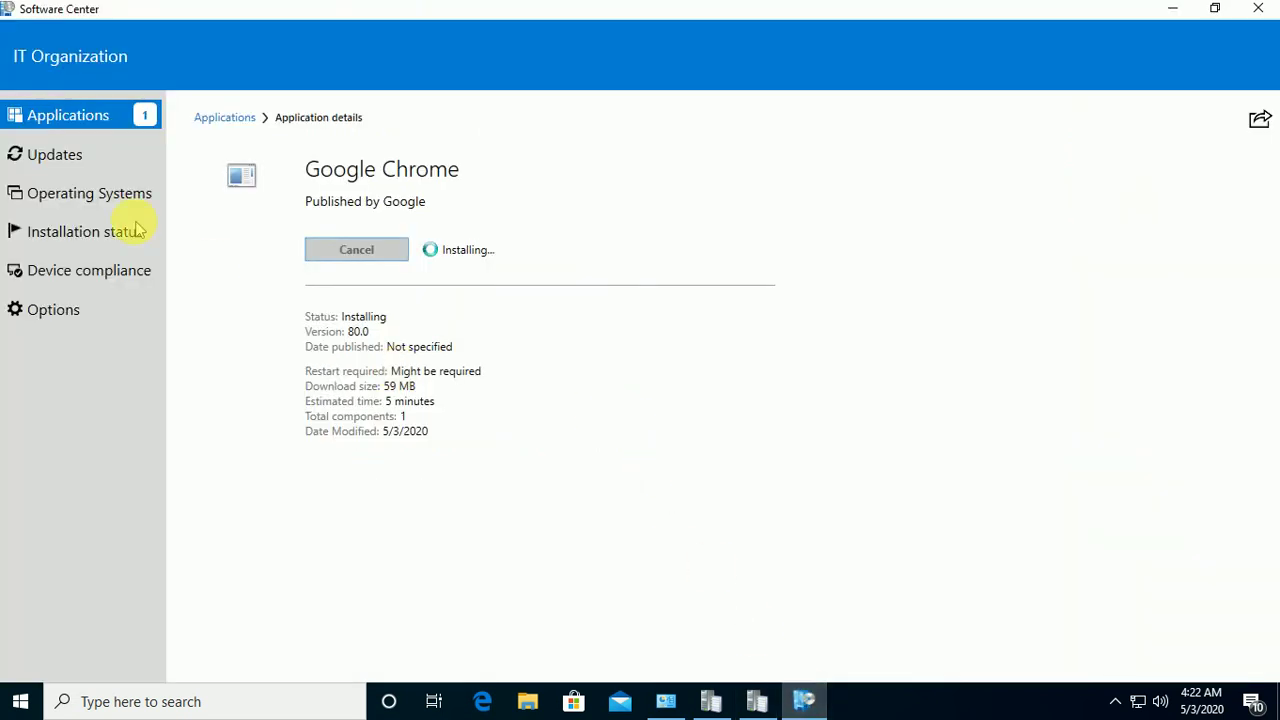
{"action": "left_click", "coordinate": [135, 229]}
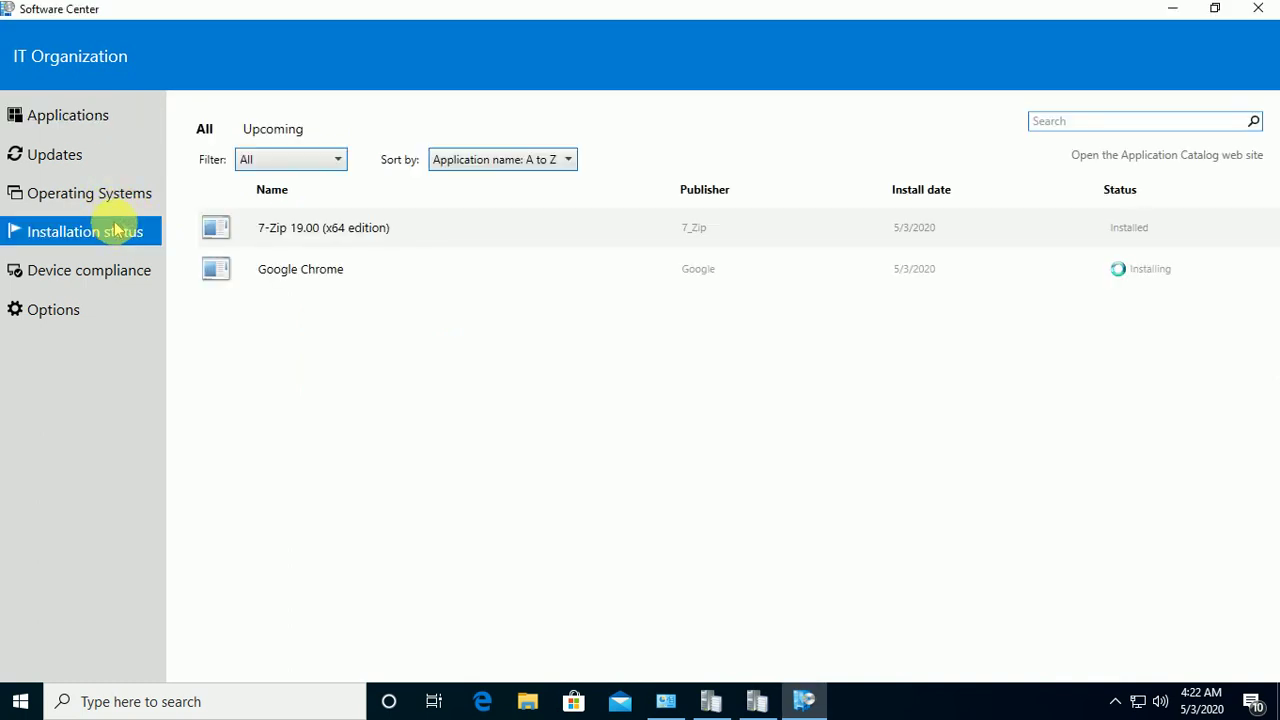
{"action": "left_click", "coordinate": [358, 276]}
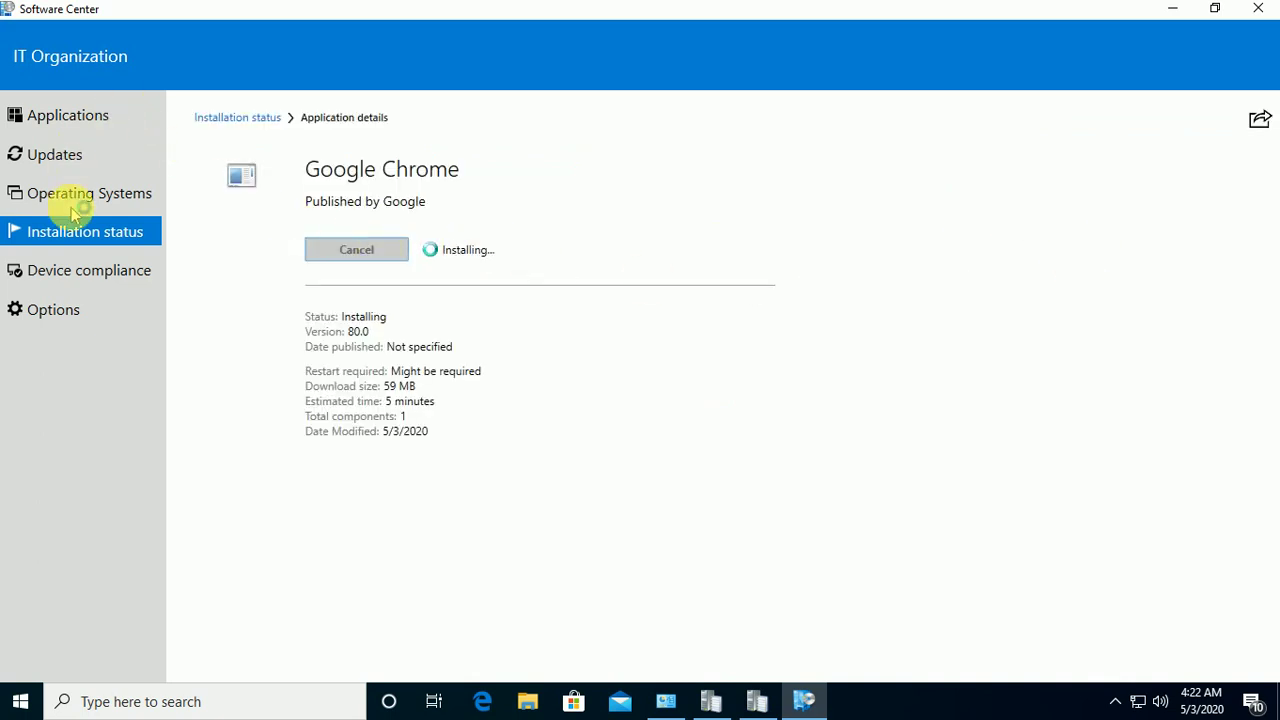
{"action": "left_click", "coordinate": [91, 235]}
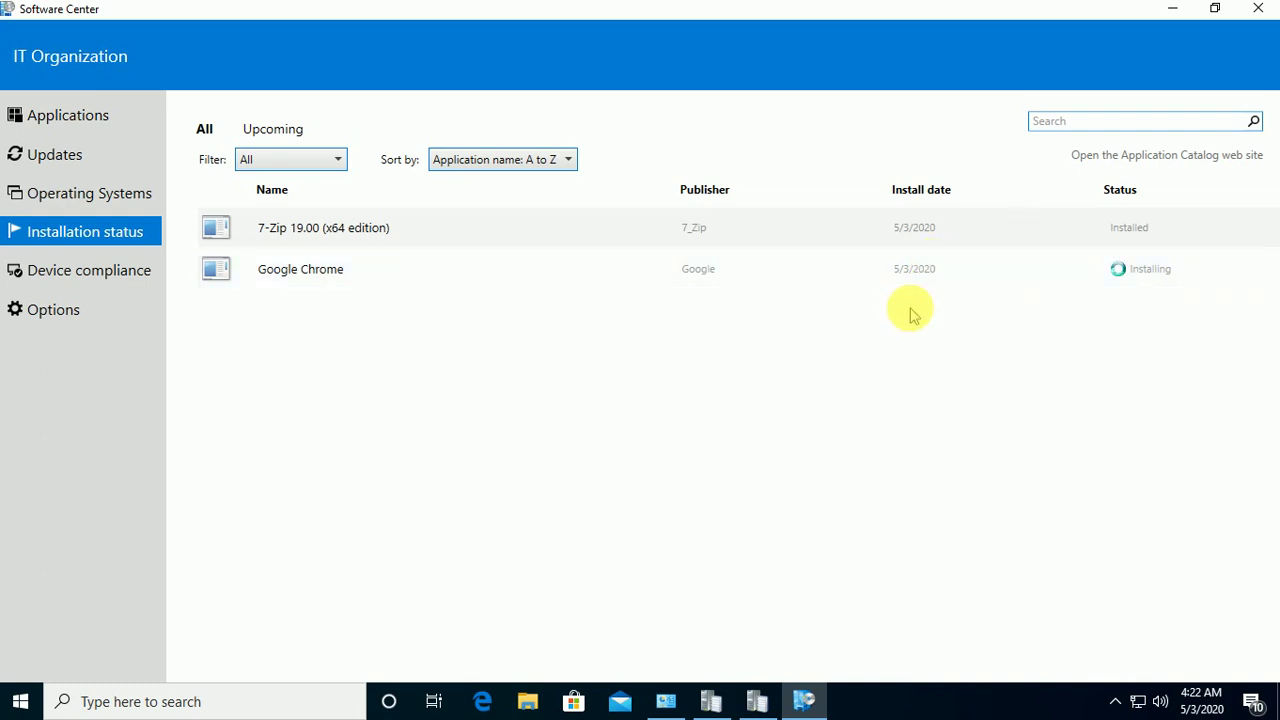
{"action": "left_click", "coordinate": [972, 271]}
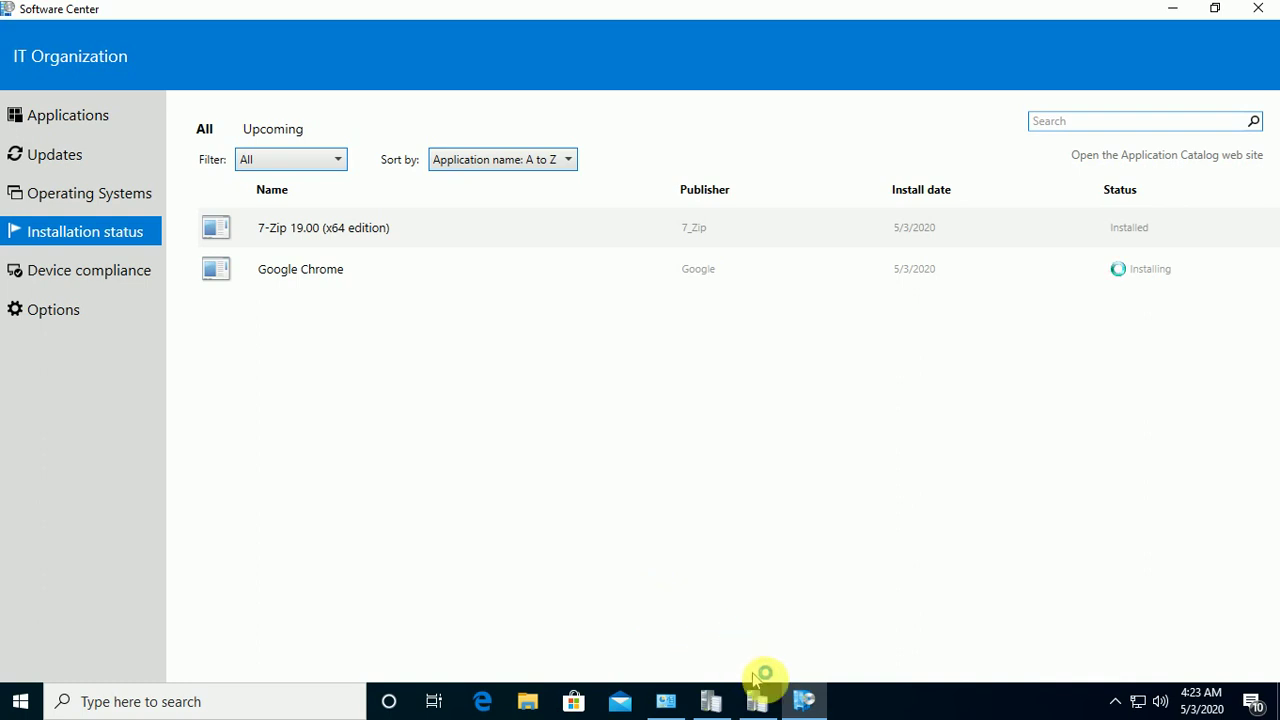
Review the Google Chrome_80.0 execution, exit code, detection and enforcement completion entries in AppEnforce.log
{"action": "left_click", "coordinate": [757, 701]}
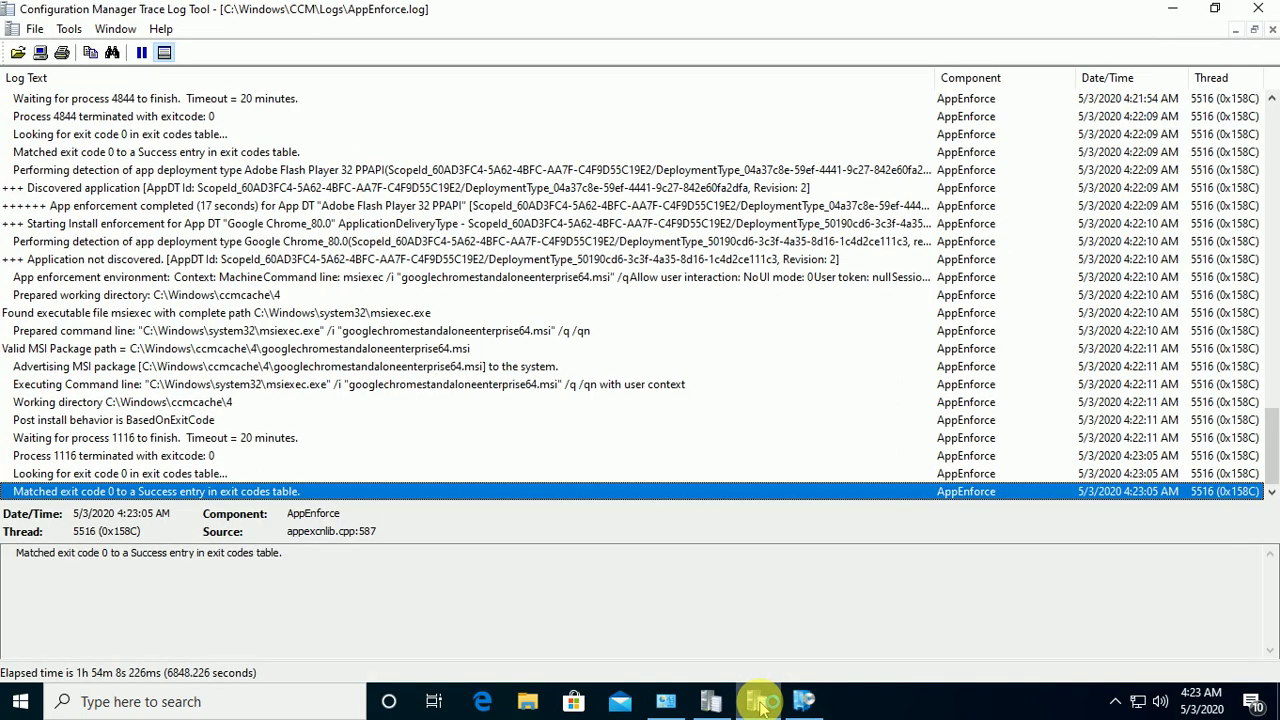
{"action": "left_click", "coordinate": [305, 457]}
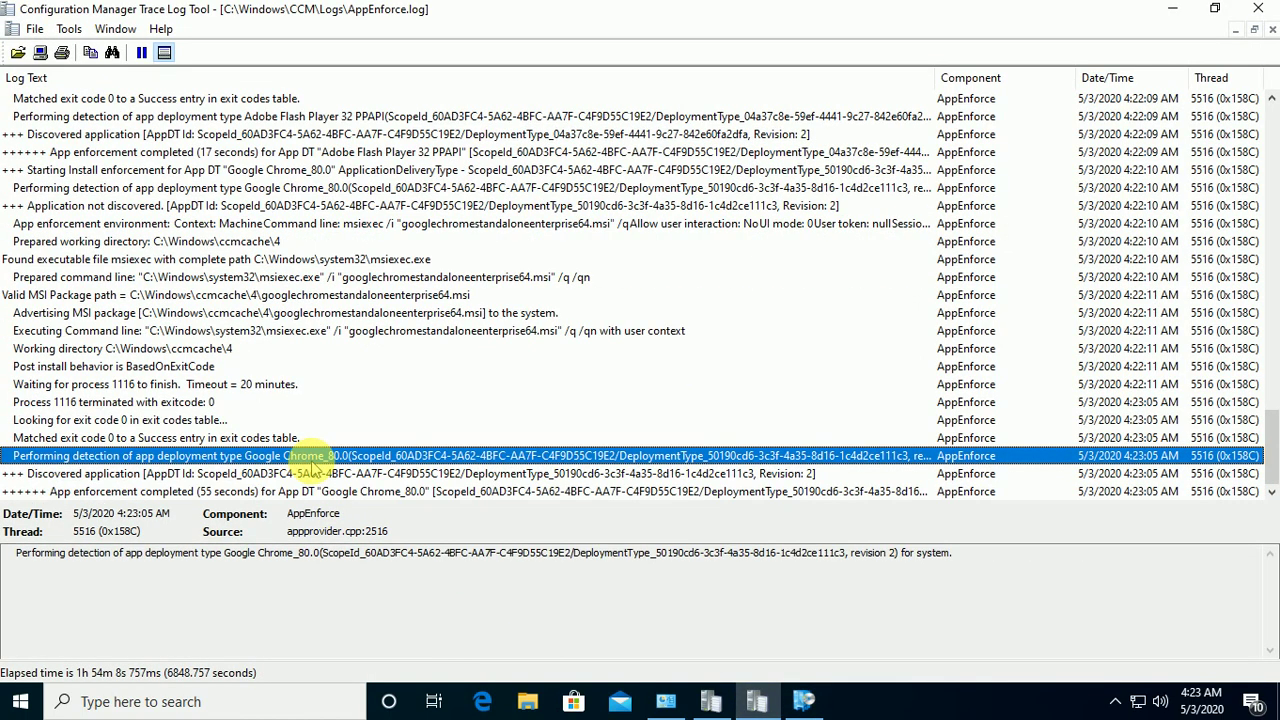
{"action": "left_click", "coordinate": [280, 333]}
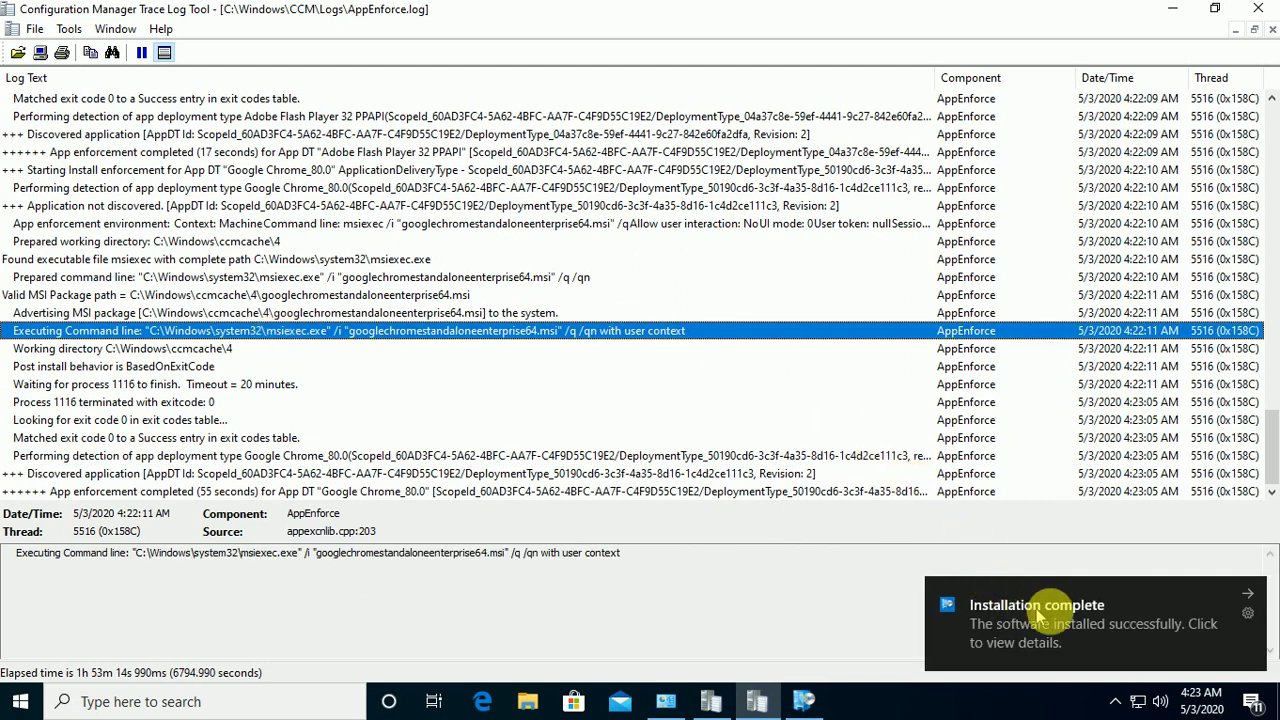
{"action": "left_click", "coordinate": [152, 352]}
{"action": "key", "text": "Down"}
{"action": "key", "text": "Down"}
{"action": "key", "text": "Down"}
{"action": "key", "text": "Down"}
{"action": "key", "text": "Down"}
{"action": "key", "text": "Down"}
{"action": "key", "text": "Down"}
{"action": "key", "text": "Down"}
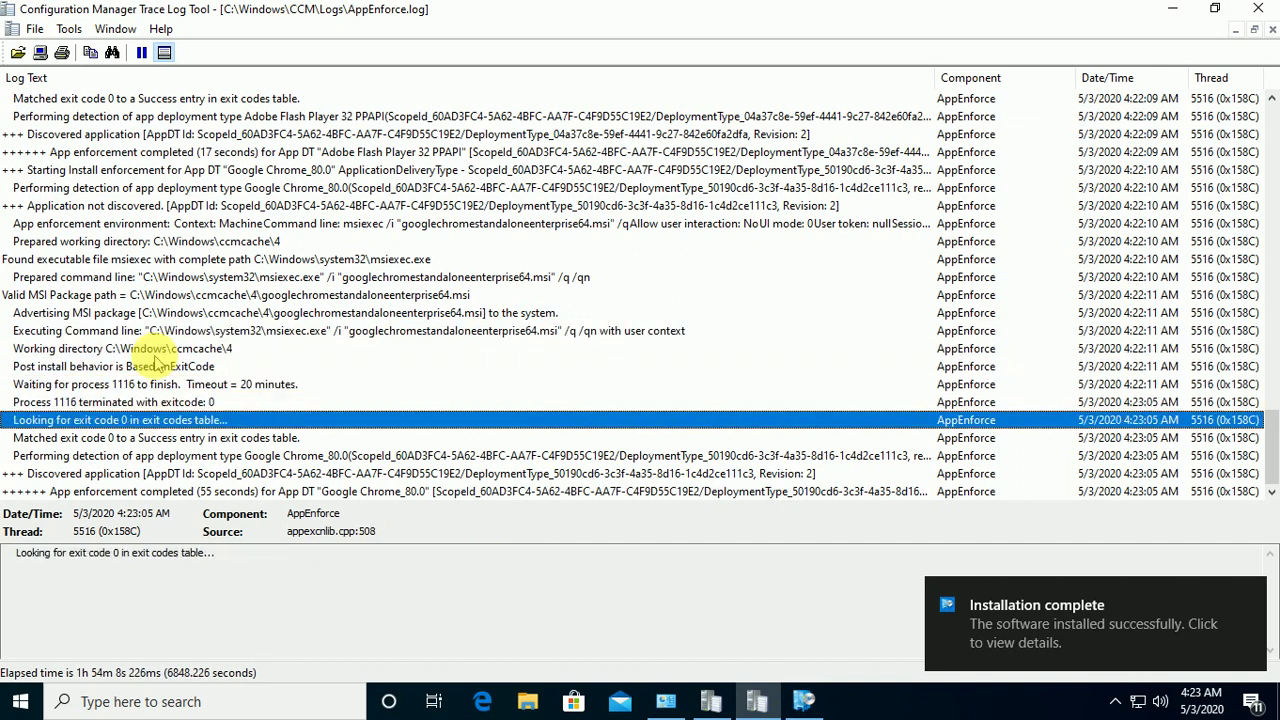
{"action": "key", "text": "Up"}
{"action": "key", "text": "Up"}
{"action": "key", "text": "Up"}
{"action": "key", "text": "Up"}
{"action": "key", "text": "Up"}
{"action": "key", "text": "Up"}
{"action": "key", "text": "Up"}
{"action": "key", "text": "Up"}
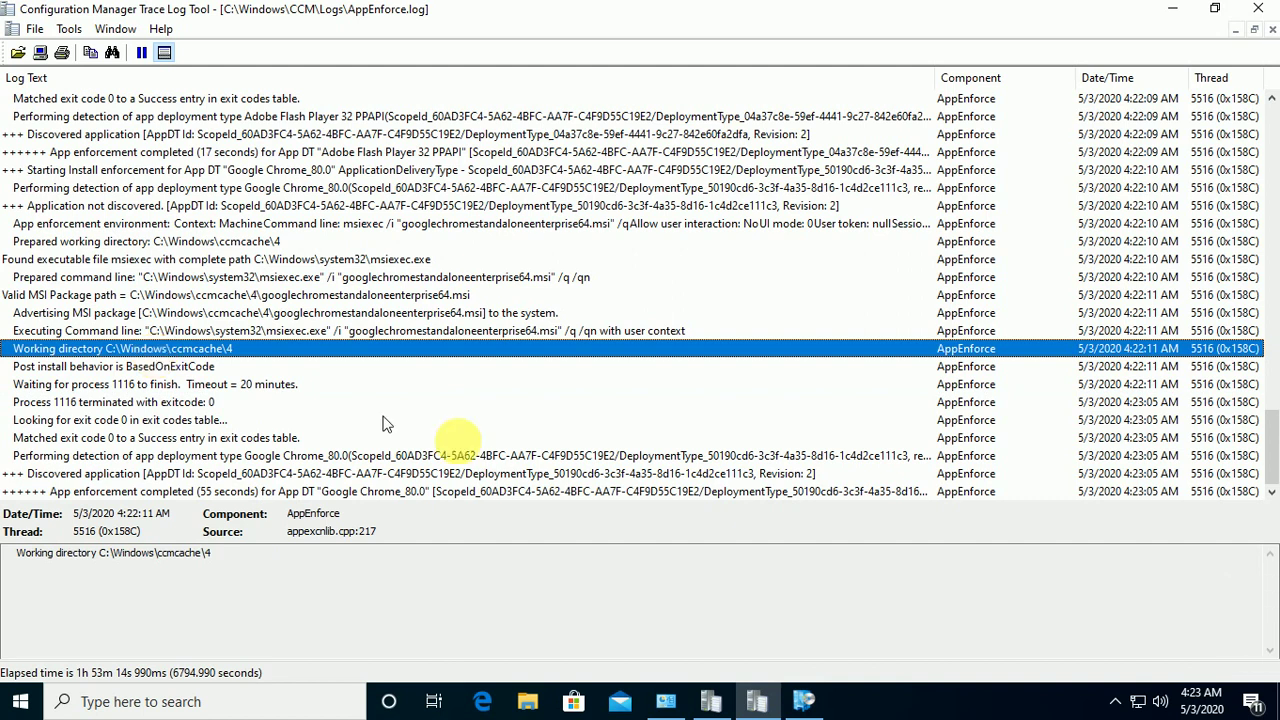
Check Google Chrome's installation status and application details in Software Center, then minimize the window
{"action": "left_click", "coordinate": [804, 701]}
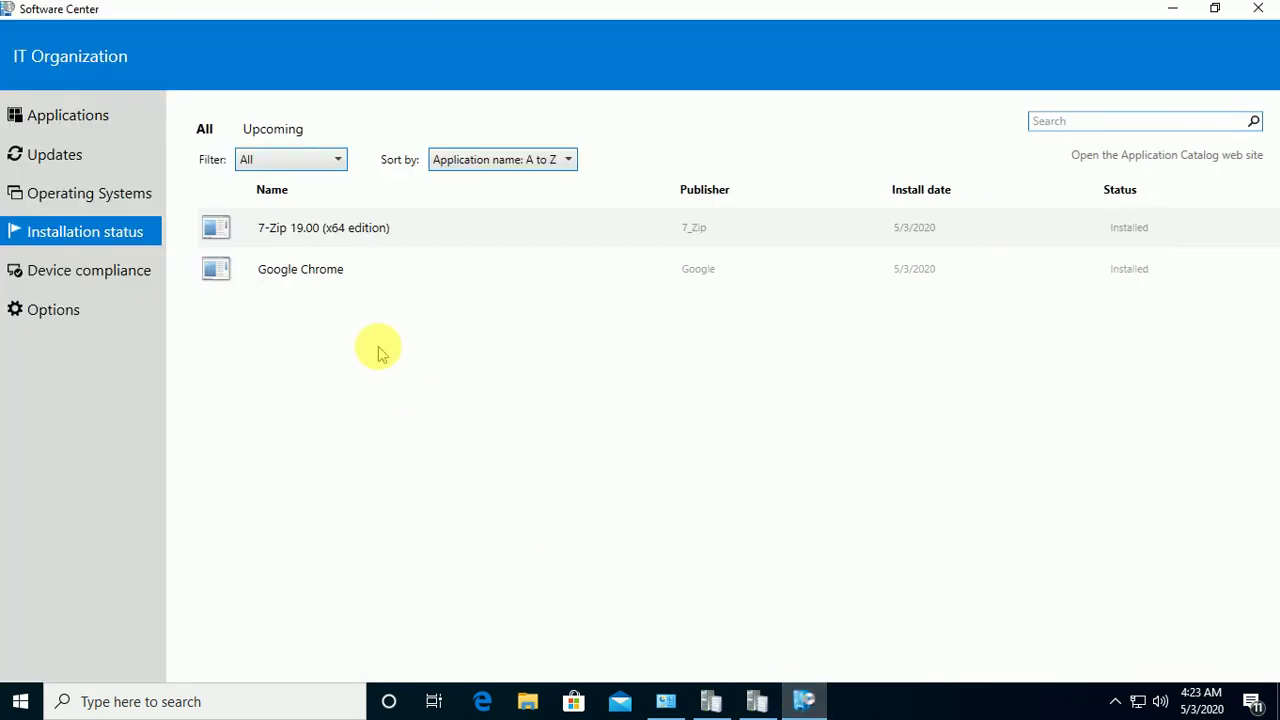
{"action": "left_click", "coordinate": [337, 277]}
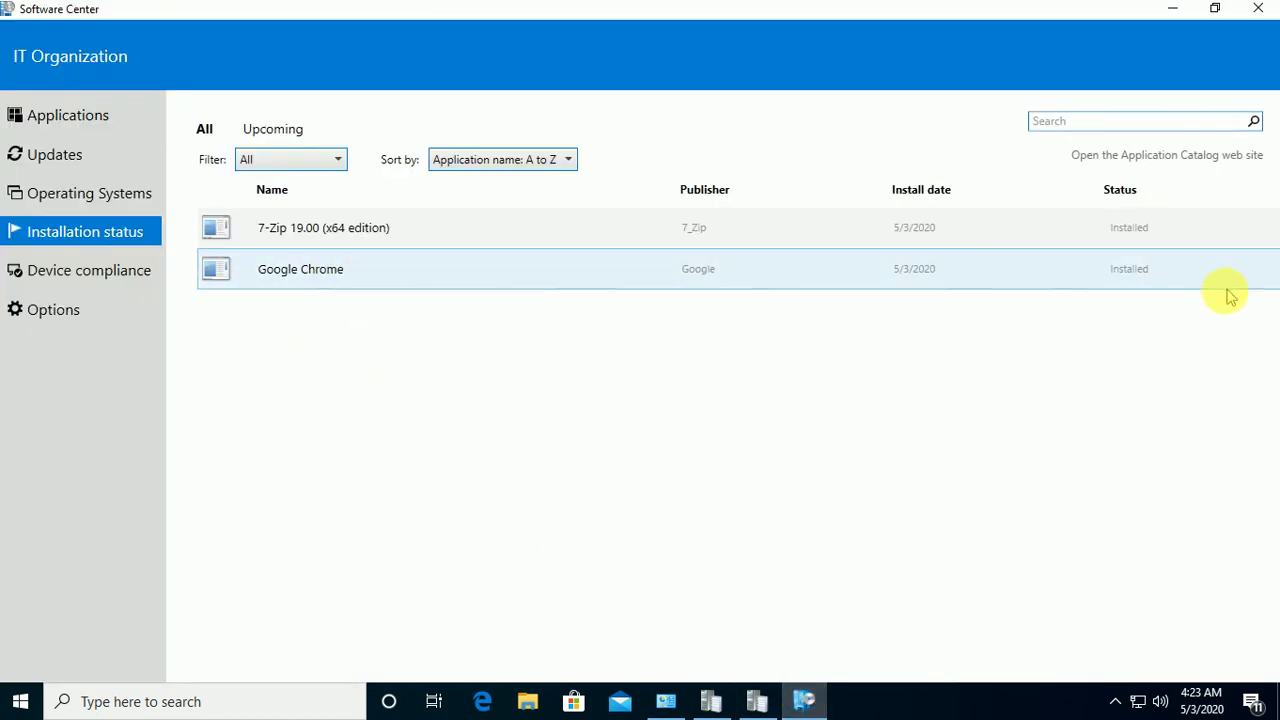
{"action": "double_click", "coordinate": [440, 270]}
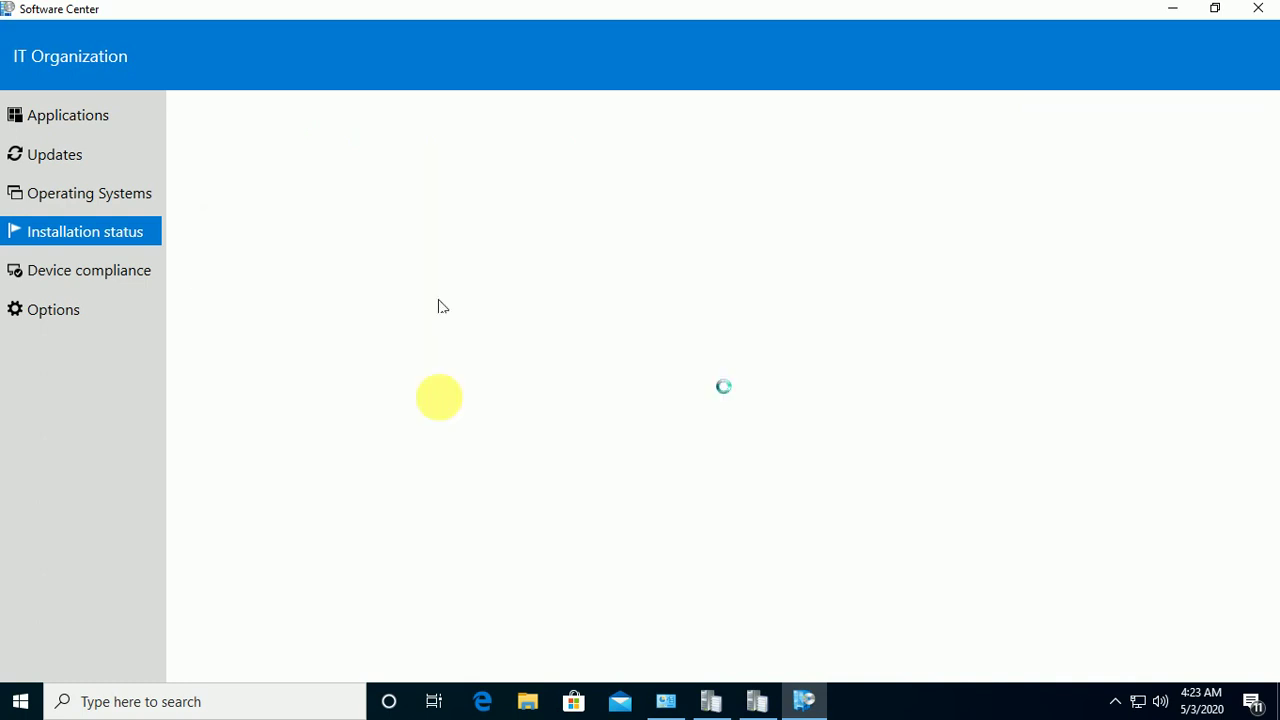
{"action": "left_click", "coordinate": [35, 115]}
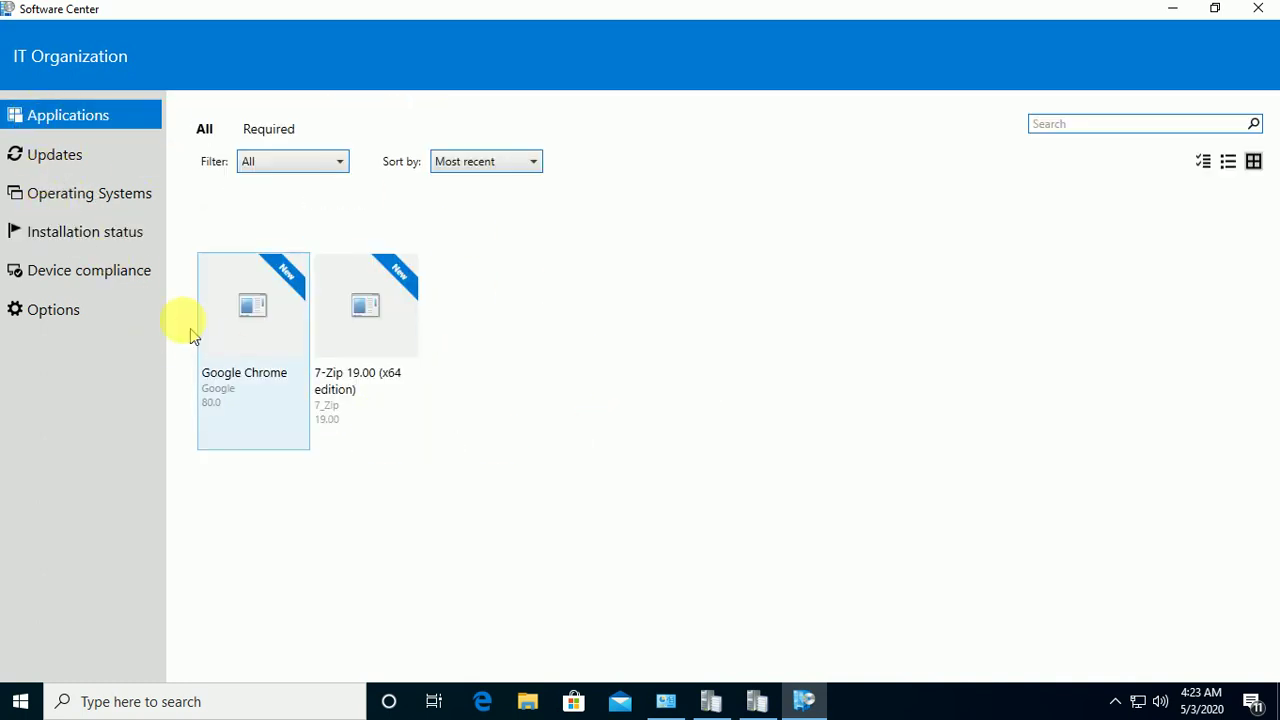
{"action": "left_click", "coordinate": [251, 312]}
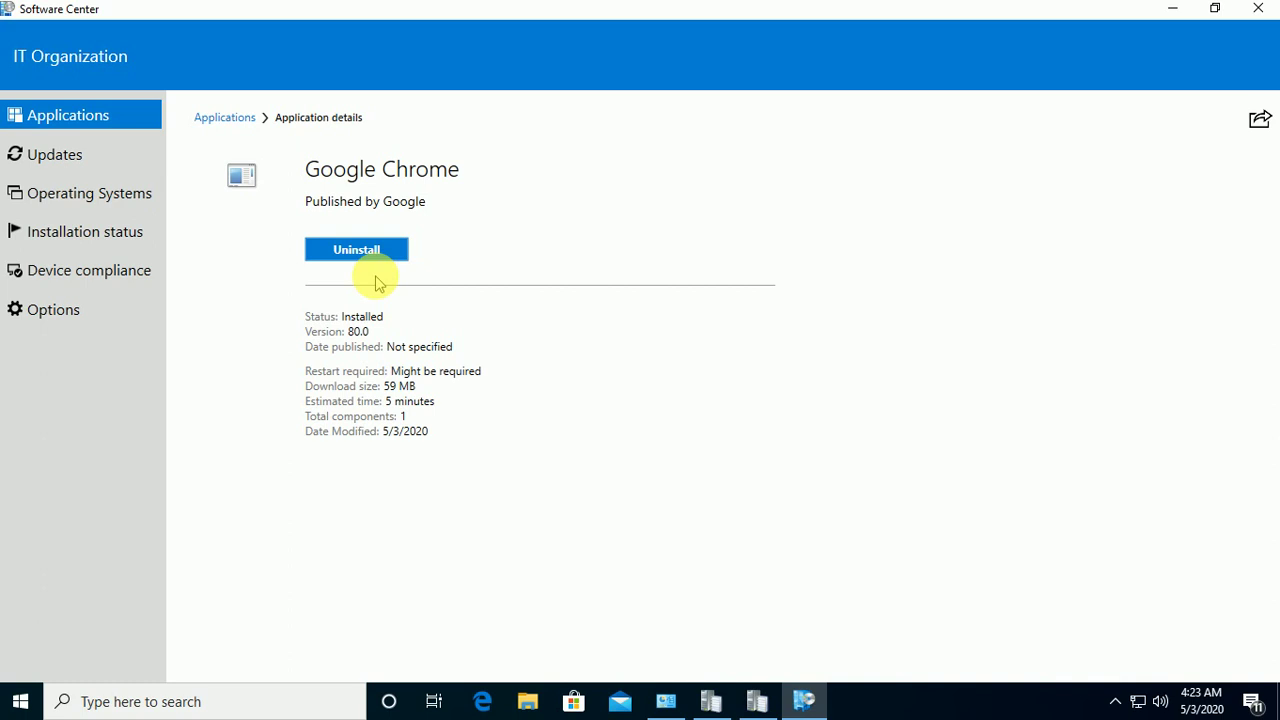
{"action": "left_click", "coordinate": [1176, 8]}
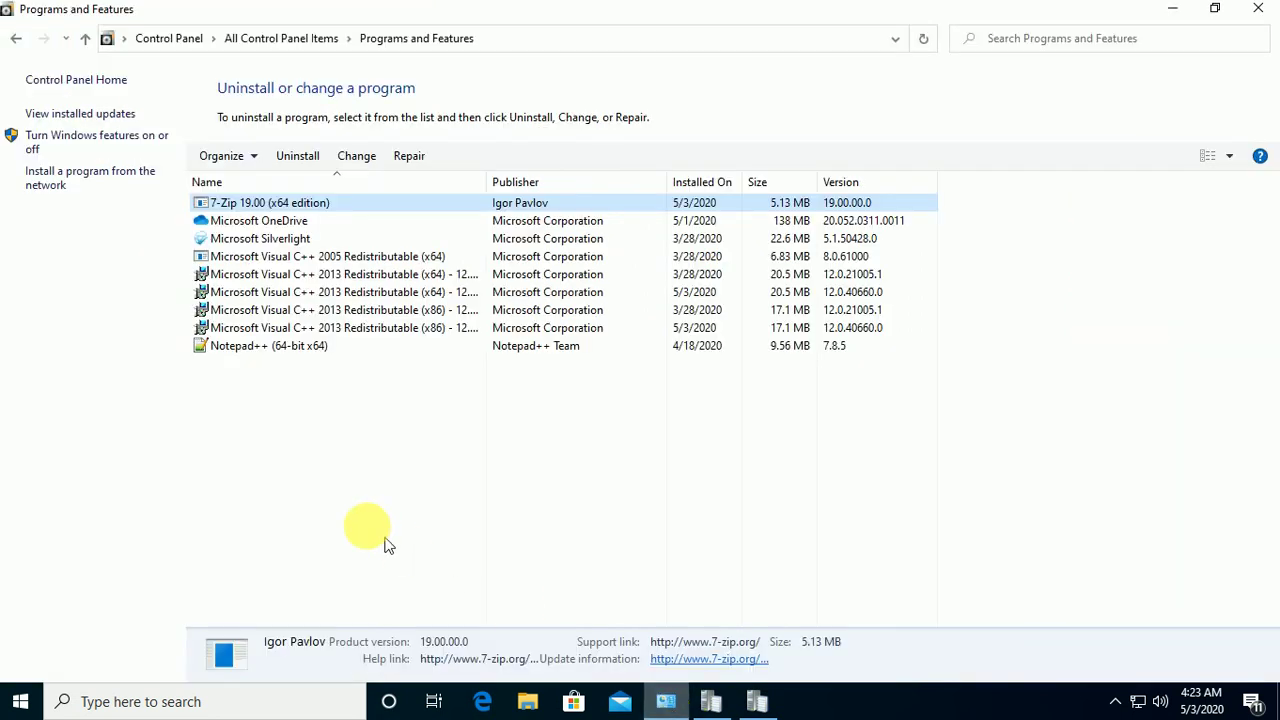
Check the Adobe Flash Player 32 PPAPI and Google Chrome entries in the refreshed installed programs list, and reopen AppEnforce.log
{"action": "left_click", "coordinate": [252, 37]}
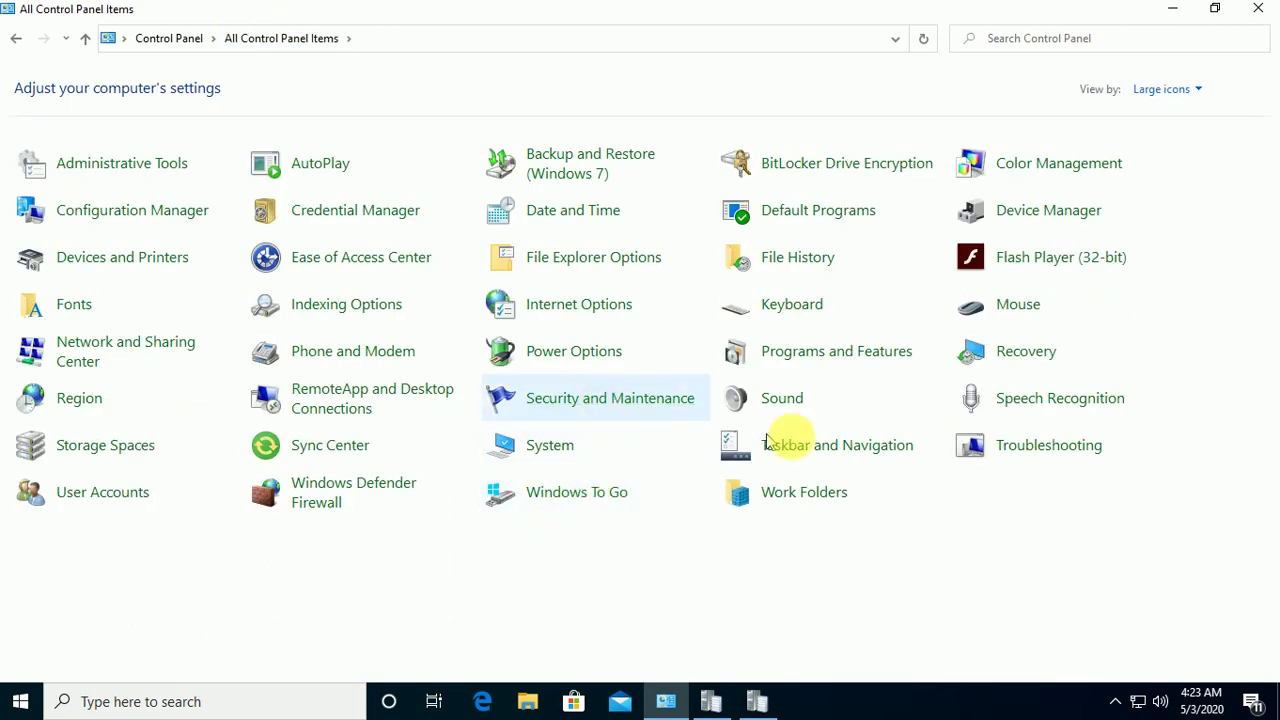
{"action": "key", "text": "alt+Left"}
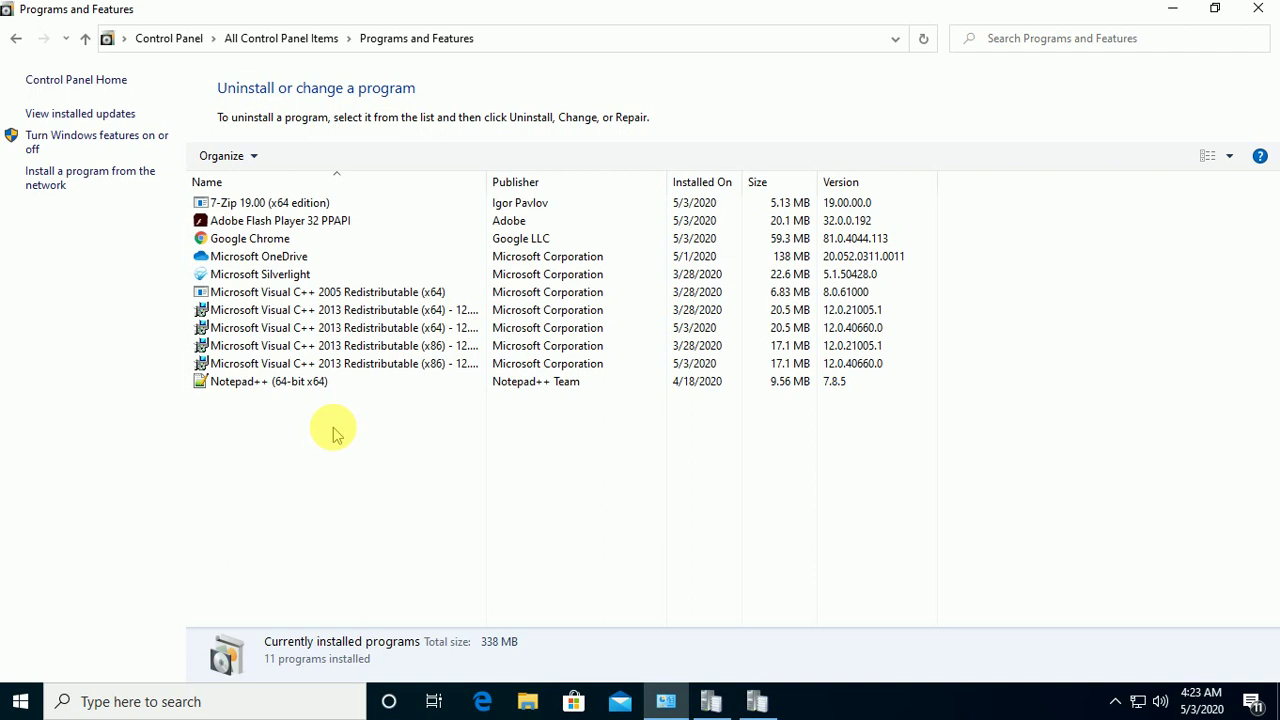
{"action": "left_click", "coordinate": [228, 222]}
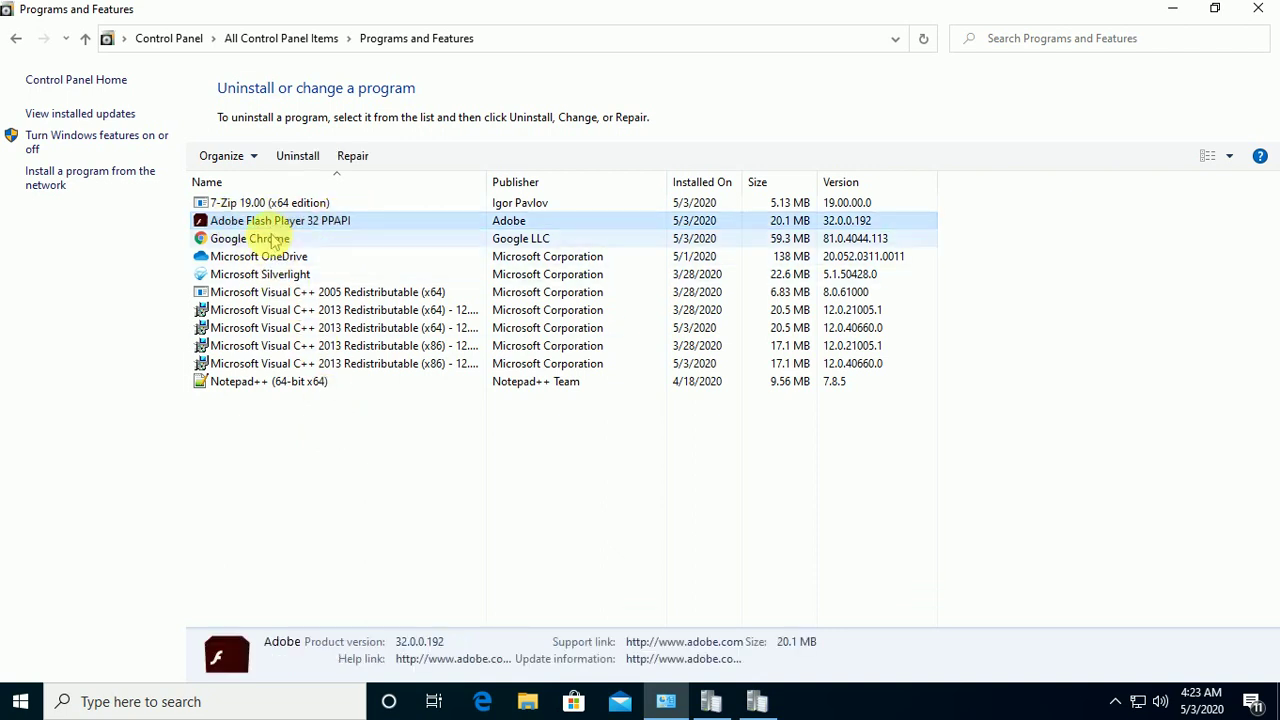
{"action": "left_click", "coordinate": [252, 240]}
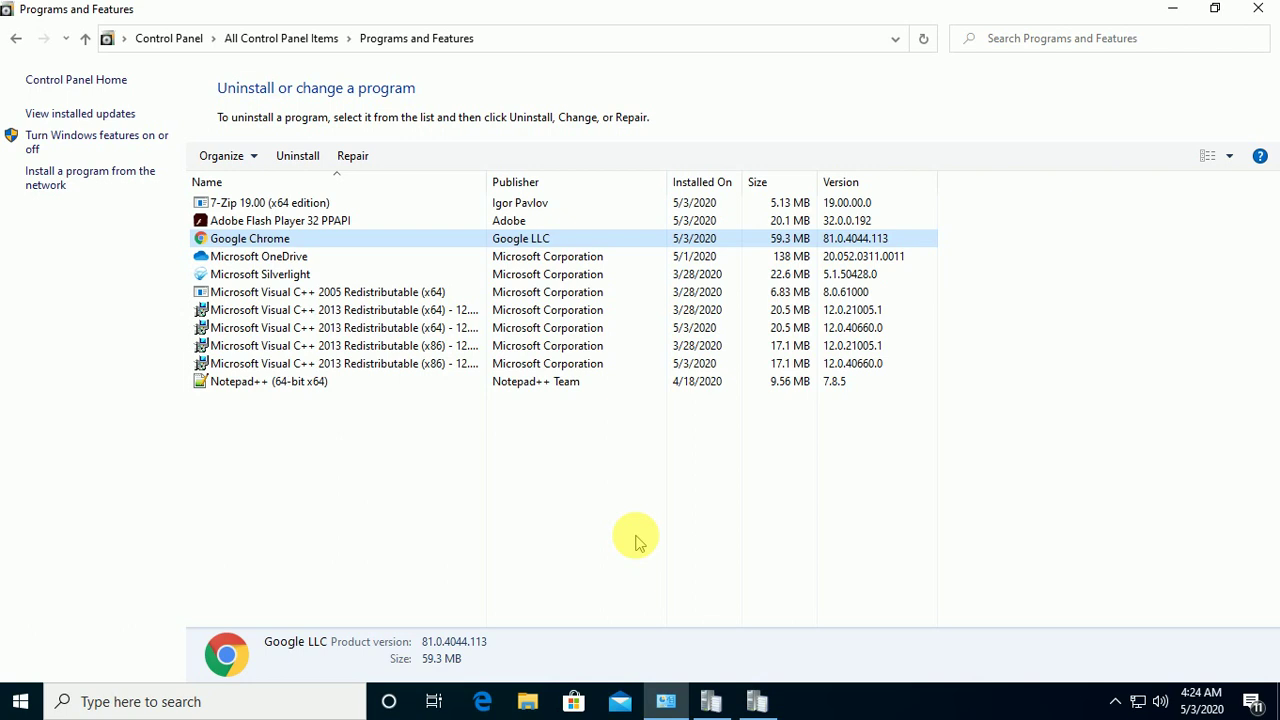
{"action": "left_click", "coordinate": [303, 221]}
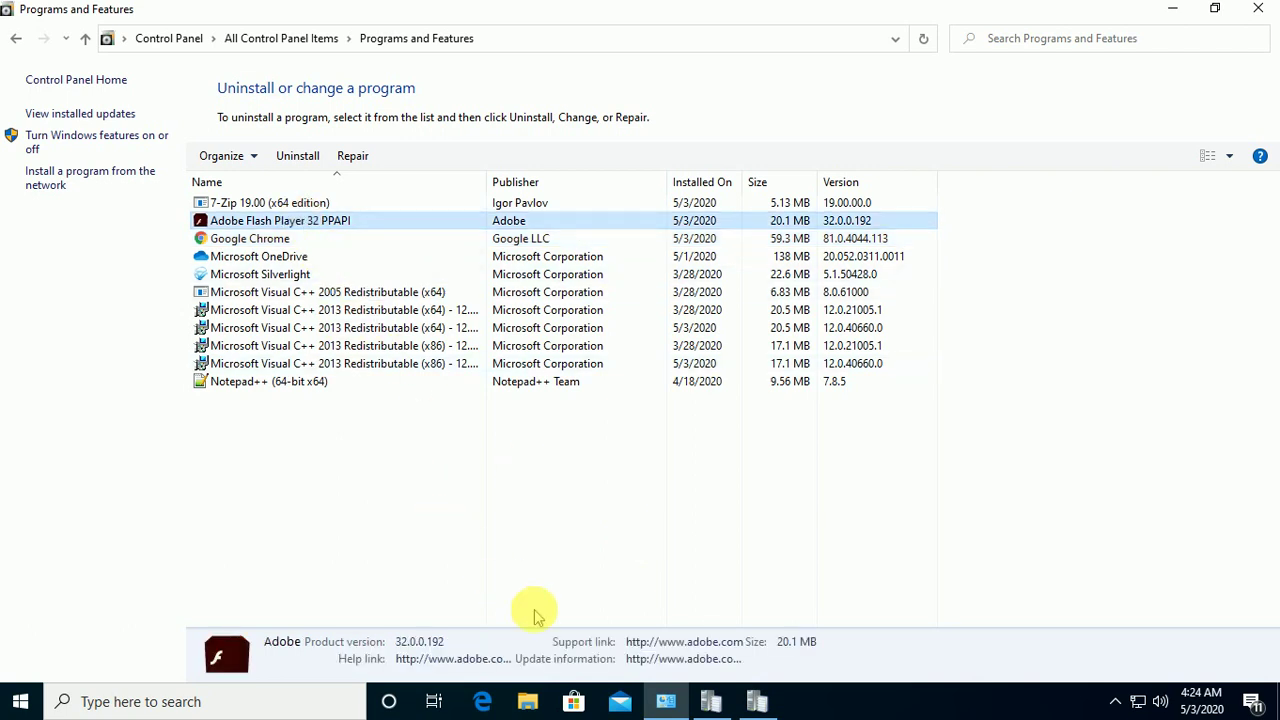
{"action": "left_click", "coordinate": [716, 700]}
{"action": "left_click", "coordinate": [757, 699]}
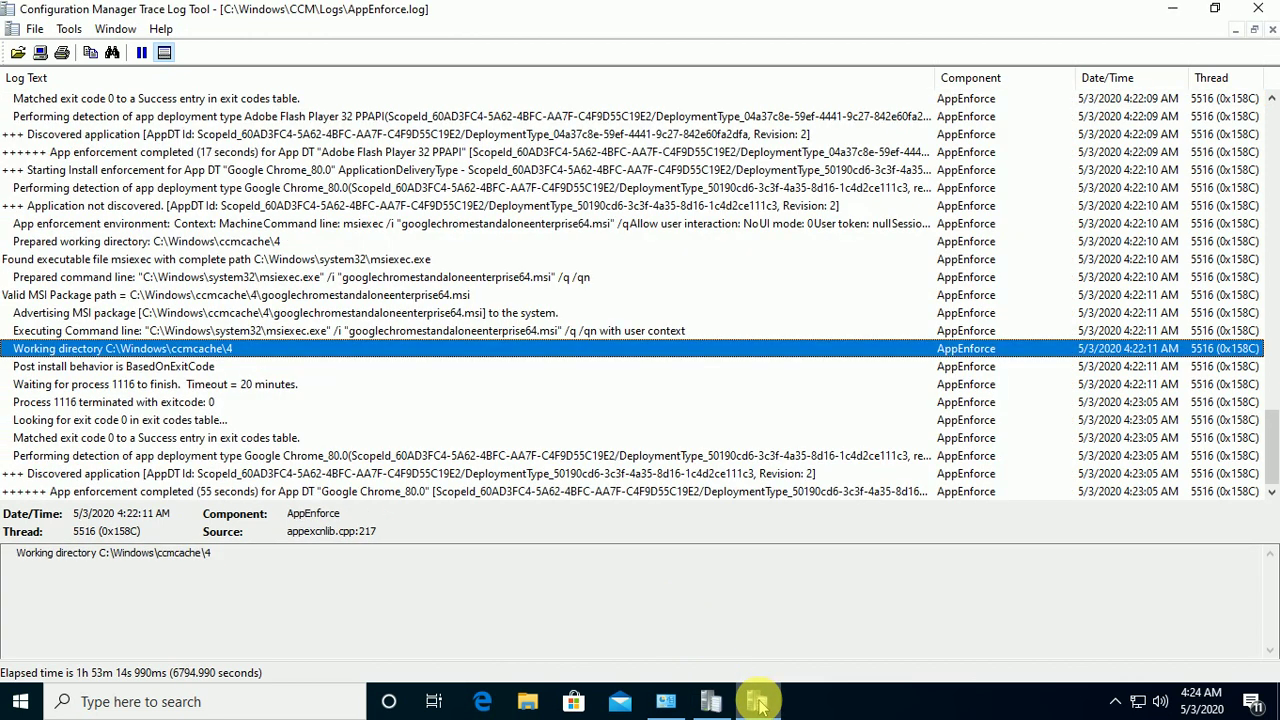
Switch to the Configuration Manager console and compare the deployments of Adobe Flash Player 32 PPAPI, Google Chrome_80.0 and 7-Zip 19.00
{"action": "left_click", "coordinate": [380, 296]}
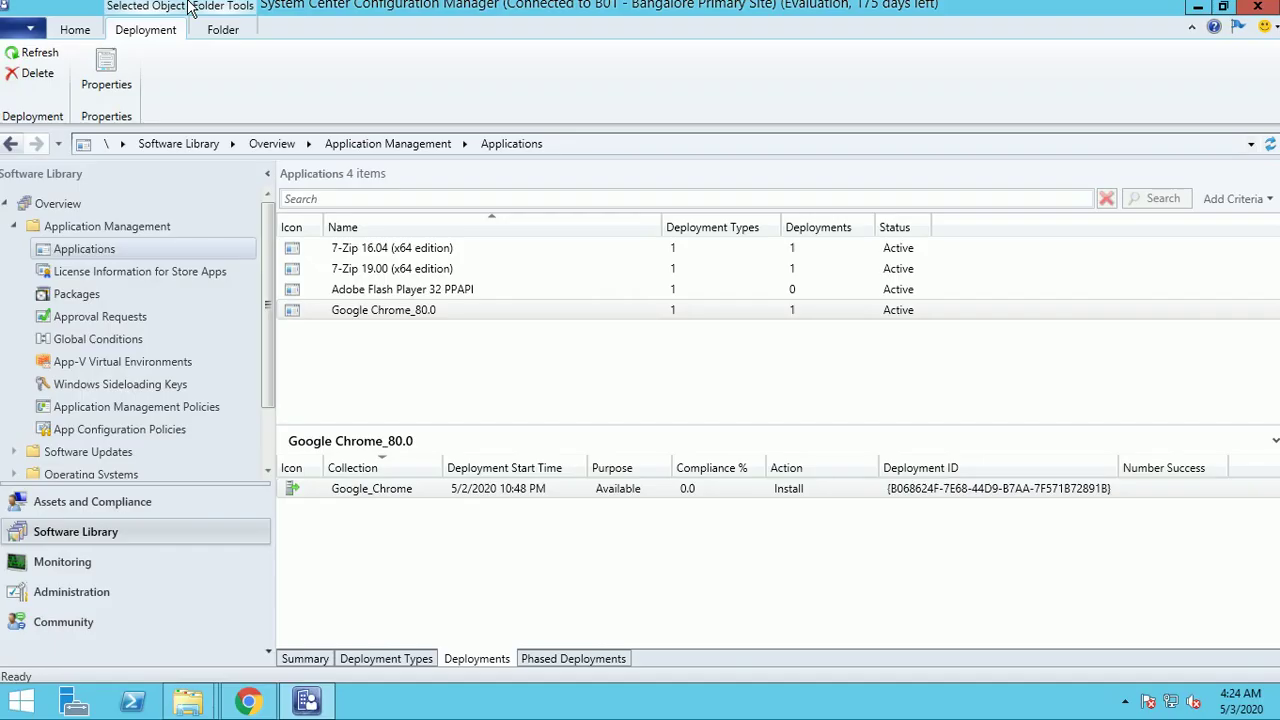
{"action": "left_click", "coordinate": [398, 290]}
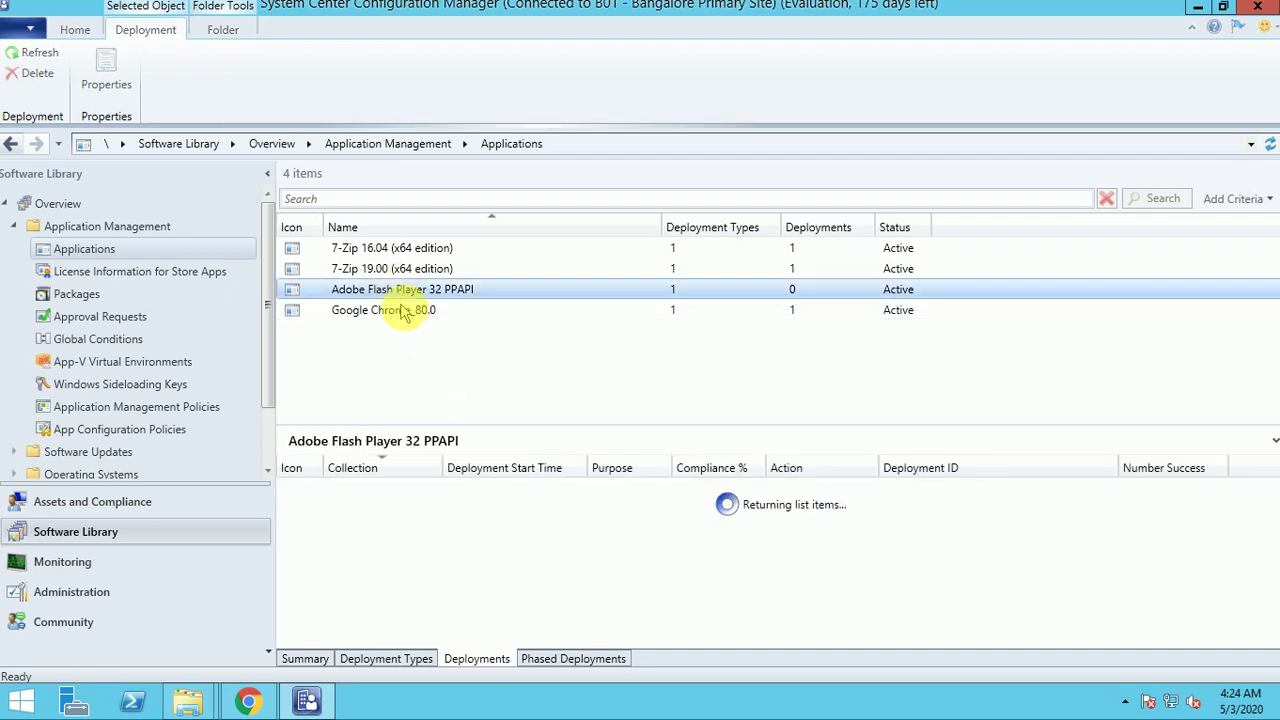
{"action": "left_click", "coordinate": [400, 309]}
{"action": "left_click", "coordinate": [680, 528]}
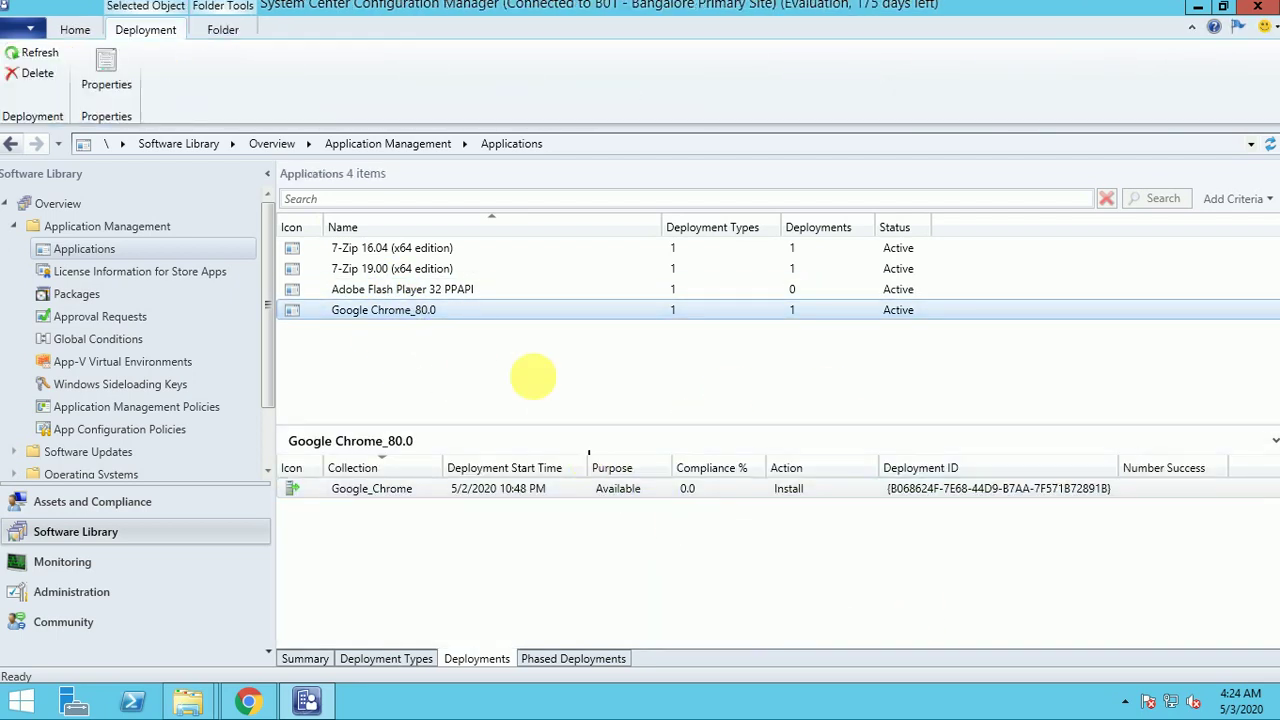
{"action": "left_click", "coordinate": [440, 289]}
{"action": "left_click", "coordinate": [412, 268]}
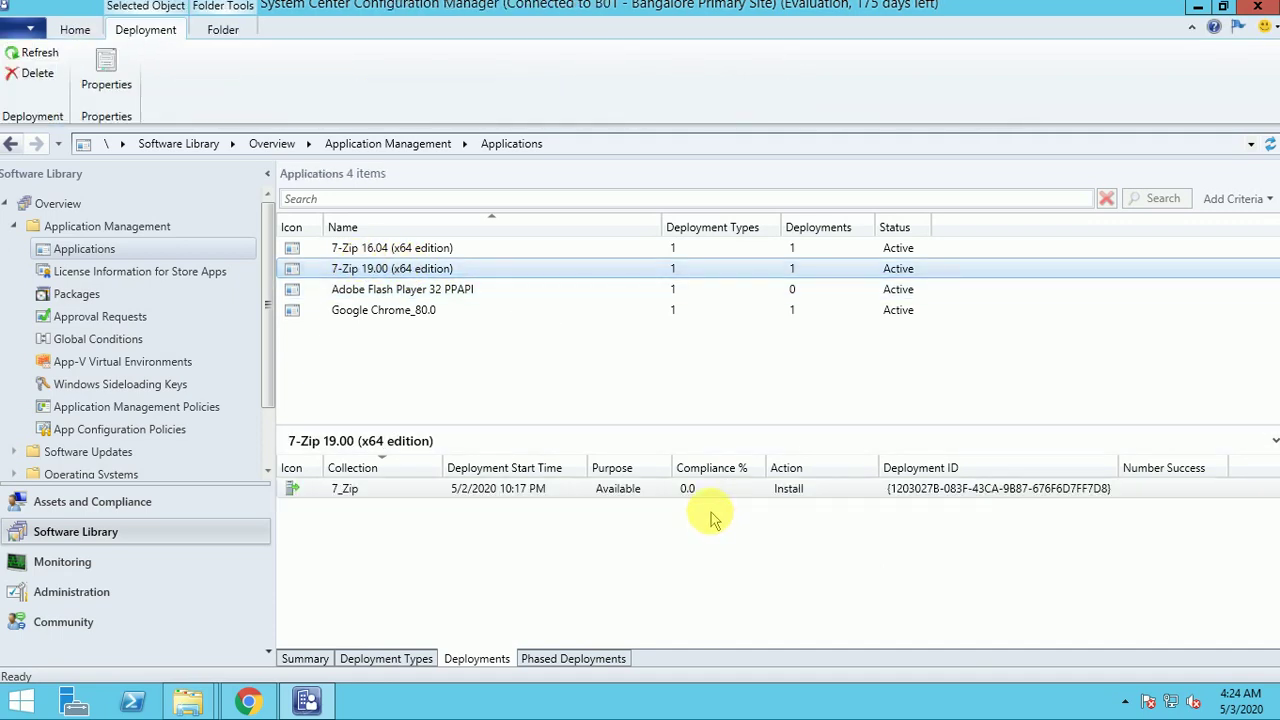
Sort the applications by name in descending order and inspect the compliance of Google Chrome_80.0's deployment to the Google_Chrome collection
{"action": "left_click", "coordinate": [410, 227]}
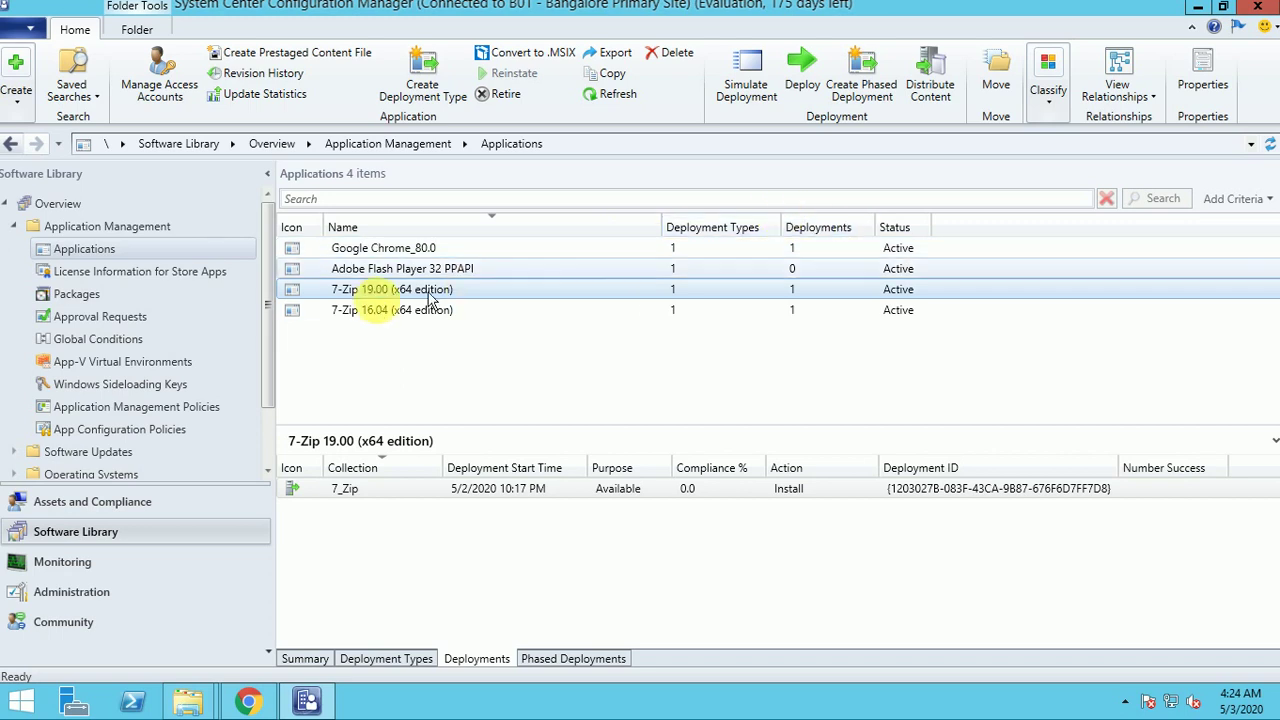
{"action": "left_click", "coordinate": [375, 248]}
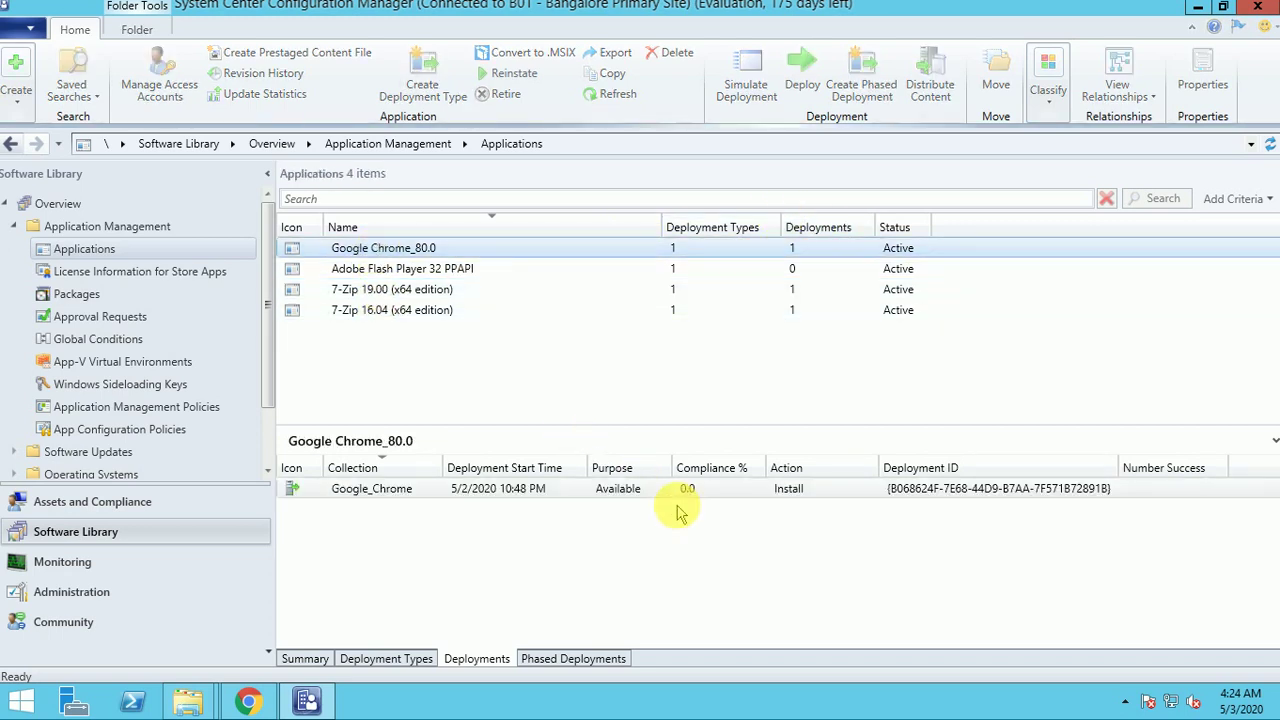
{"action": "left_click", "coordinate": [682, 490]}
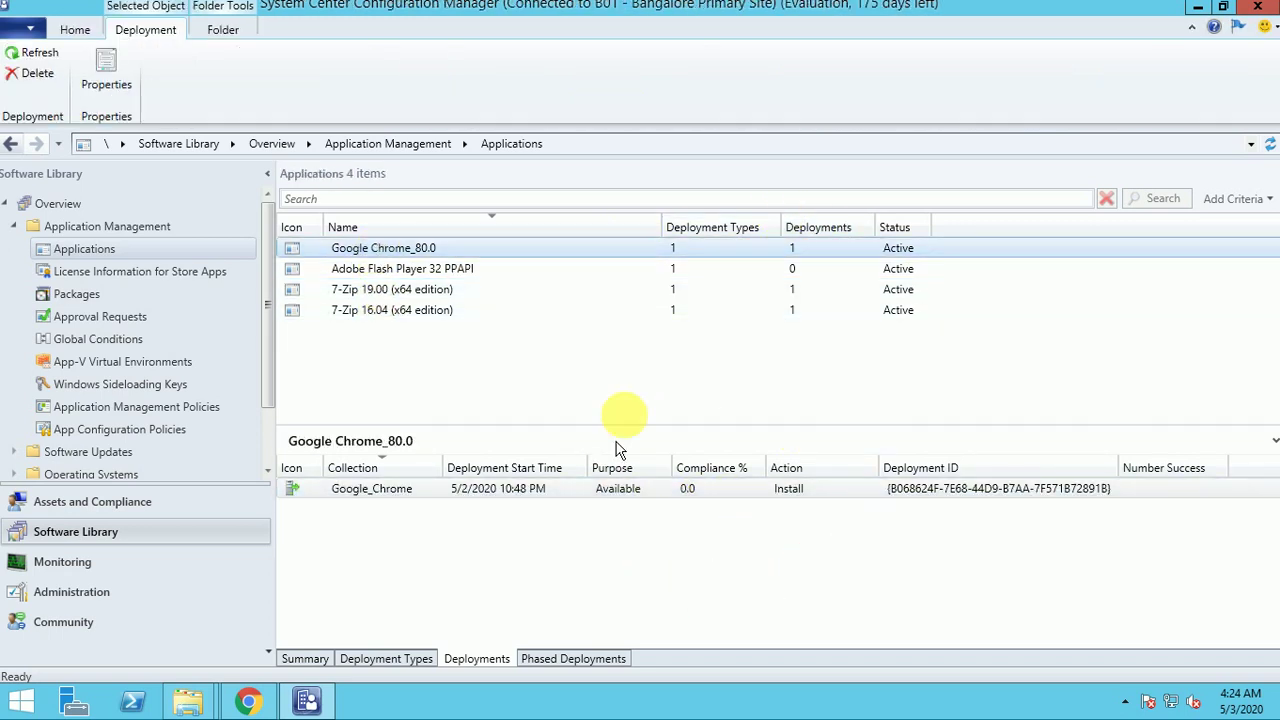